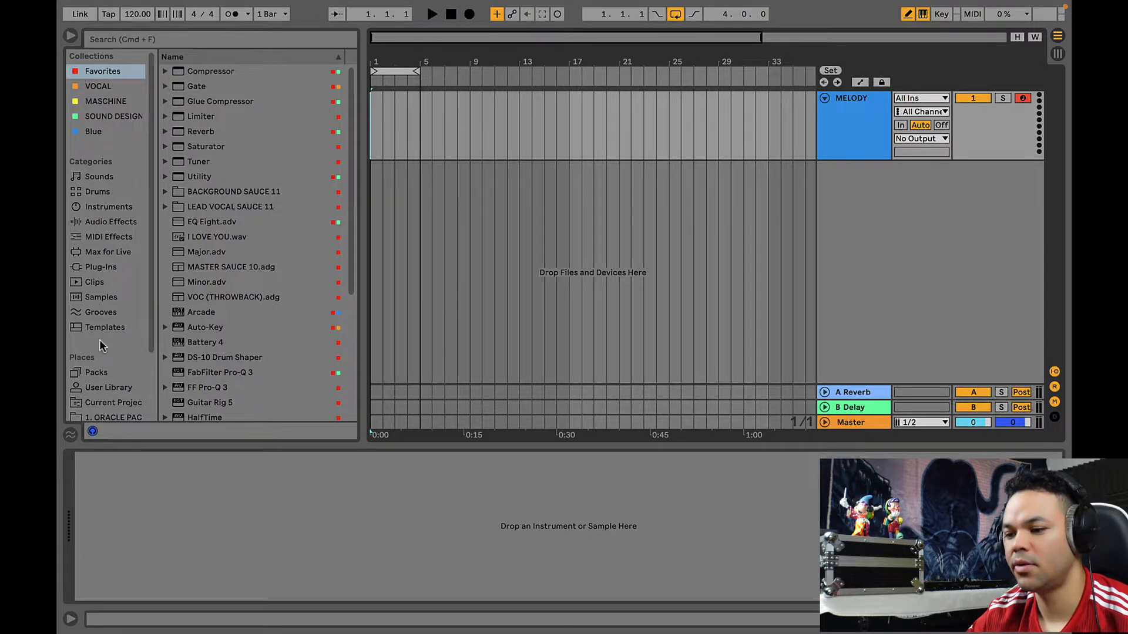
- Open the 1. ORACLE PACKS location and expand its Cymatics folder to reach the 'Made With Lotus' Sample Pack
scroll(99, 330, down, 2)
click(98, 358)
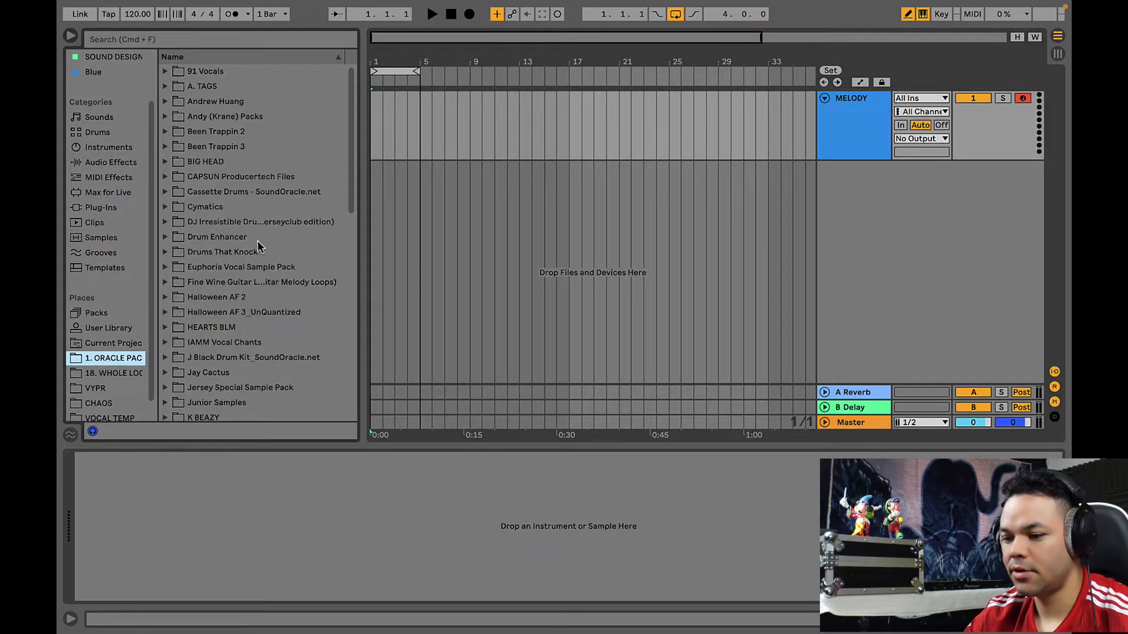
double_click(203, 206)
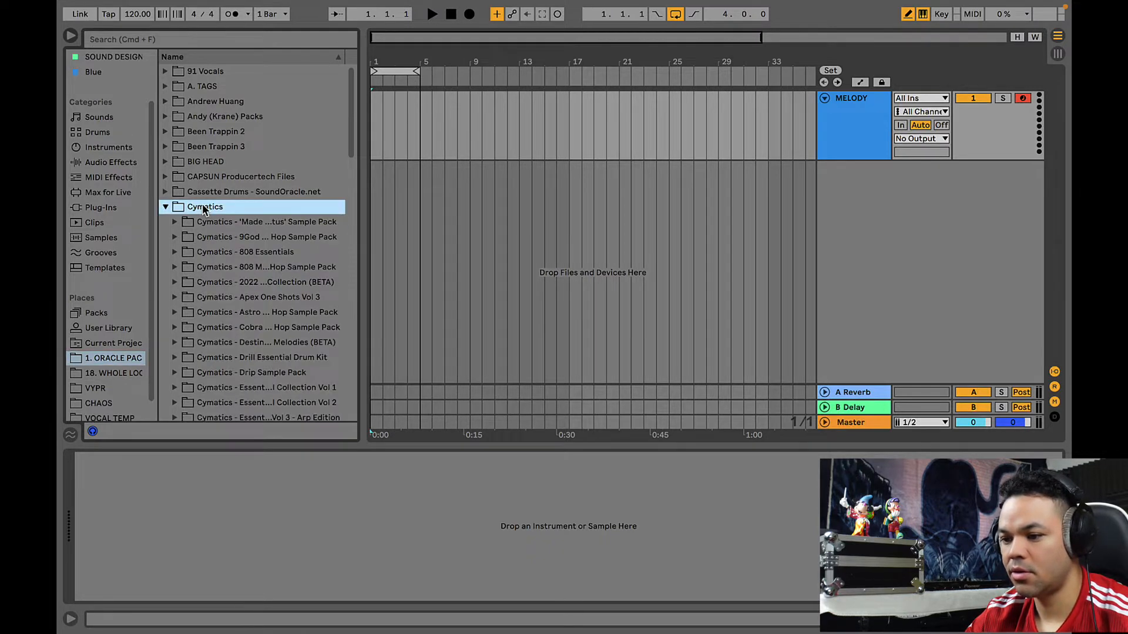
key(Down)
key(Down)
key(Down)
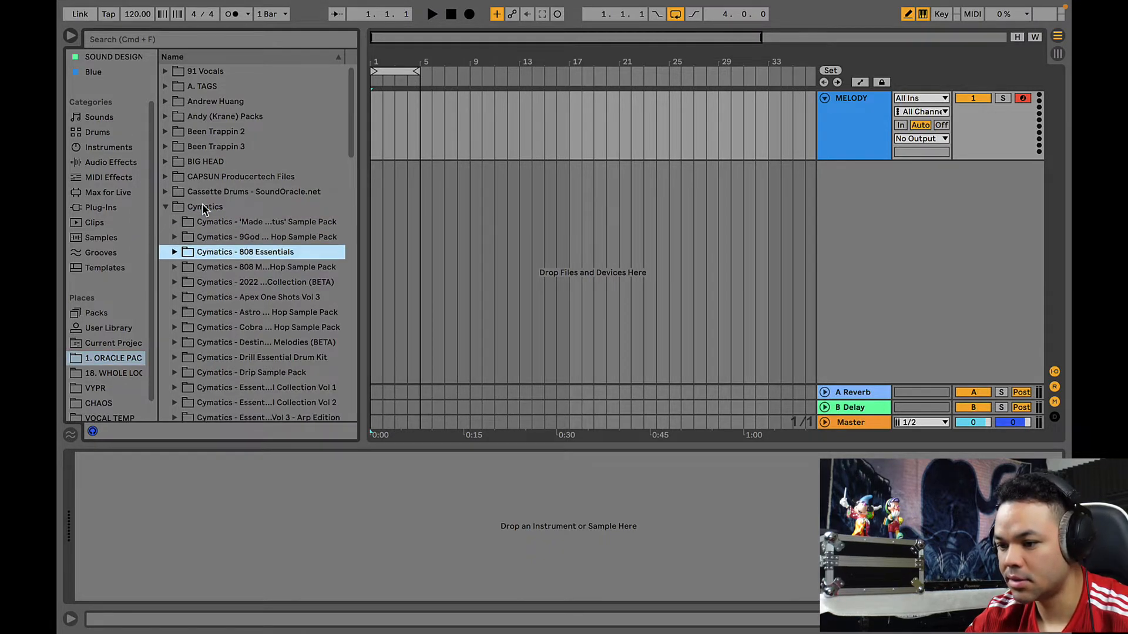
key(Up)
key(Up)
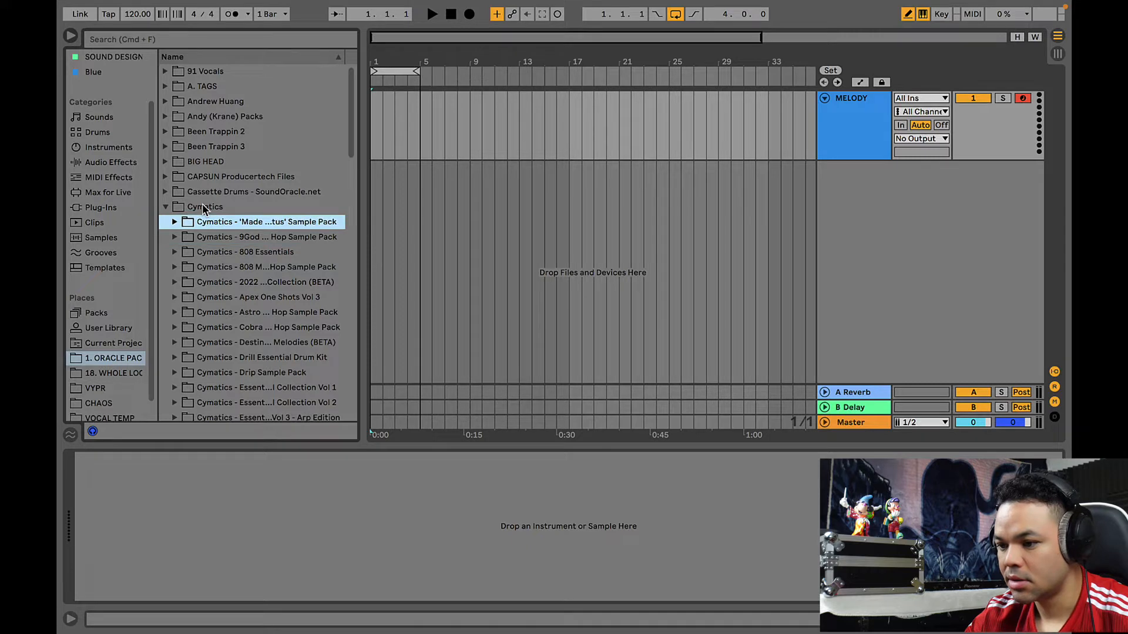
- Expand the Cymatics 'Made With Lotus' Sample Pack and open its Melody Loops folder
key(Right)
key(Down)
key(Down)
key(Down)
key(Down)
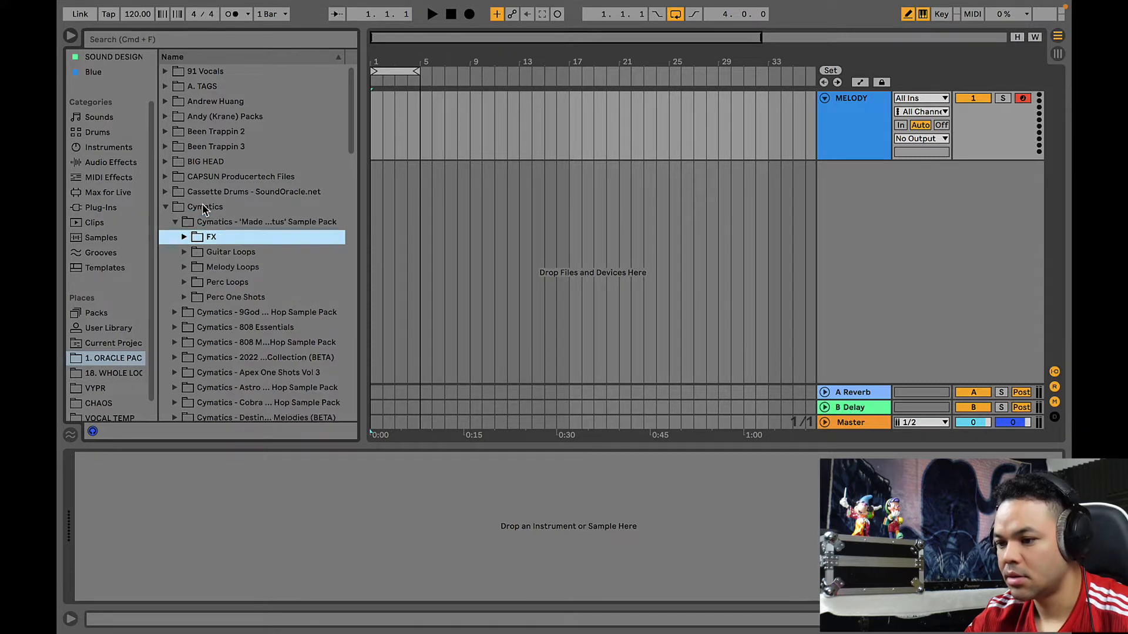
key(Up)
key(Up)
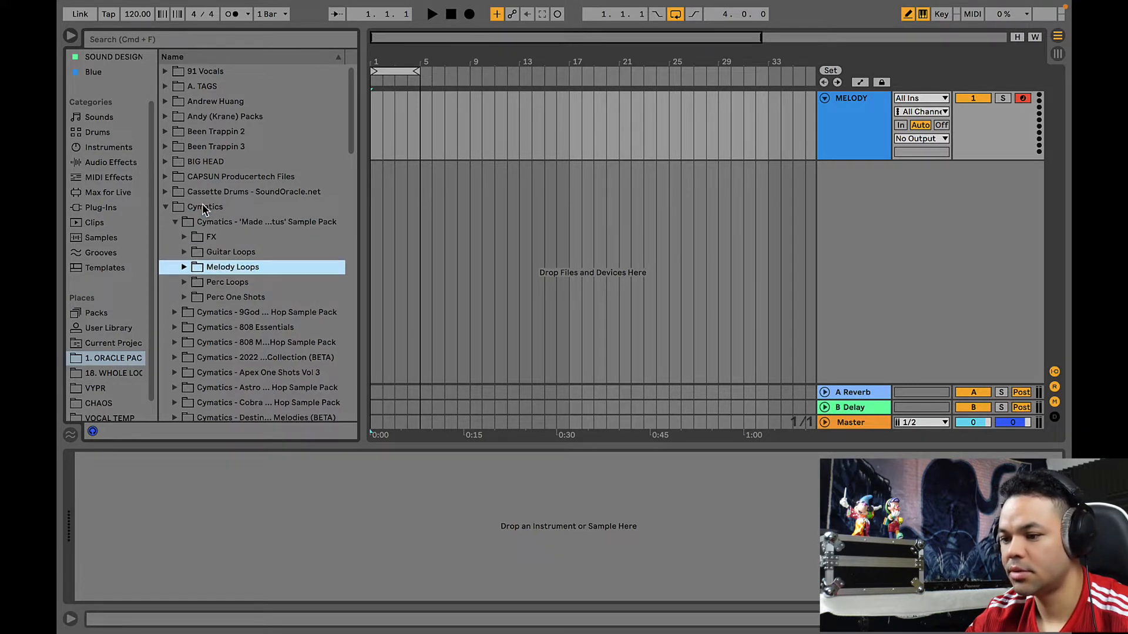
key(Down)
key(Right)
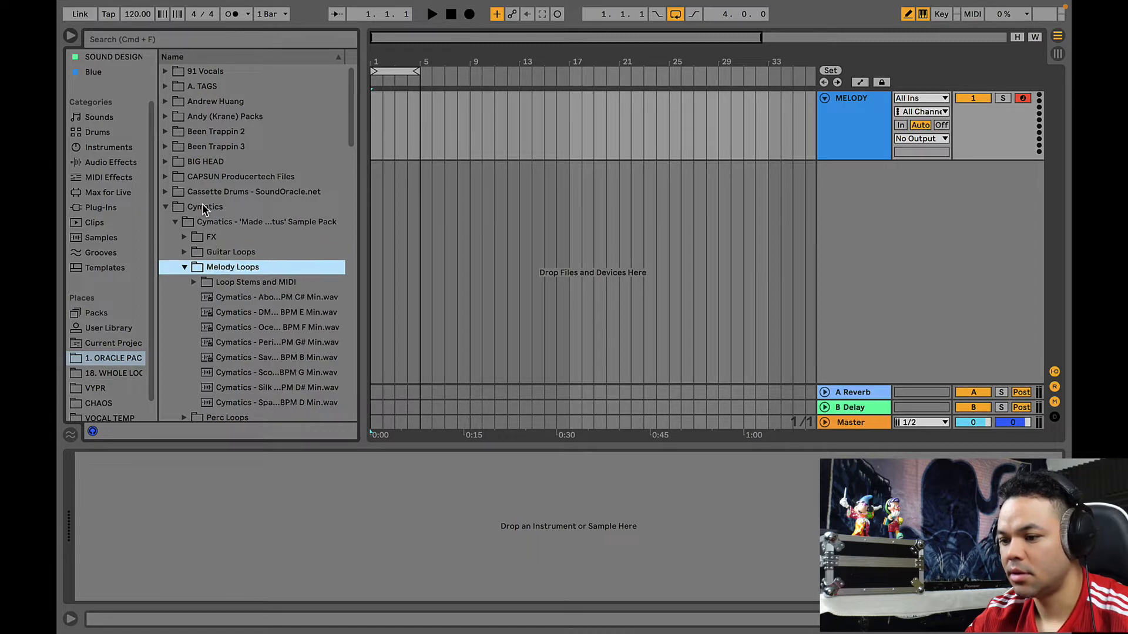
- Preview the first melody loops in the Melody Loops folder, from the C# Min loop to the F Min loop
key(Down)
key(Down)
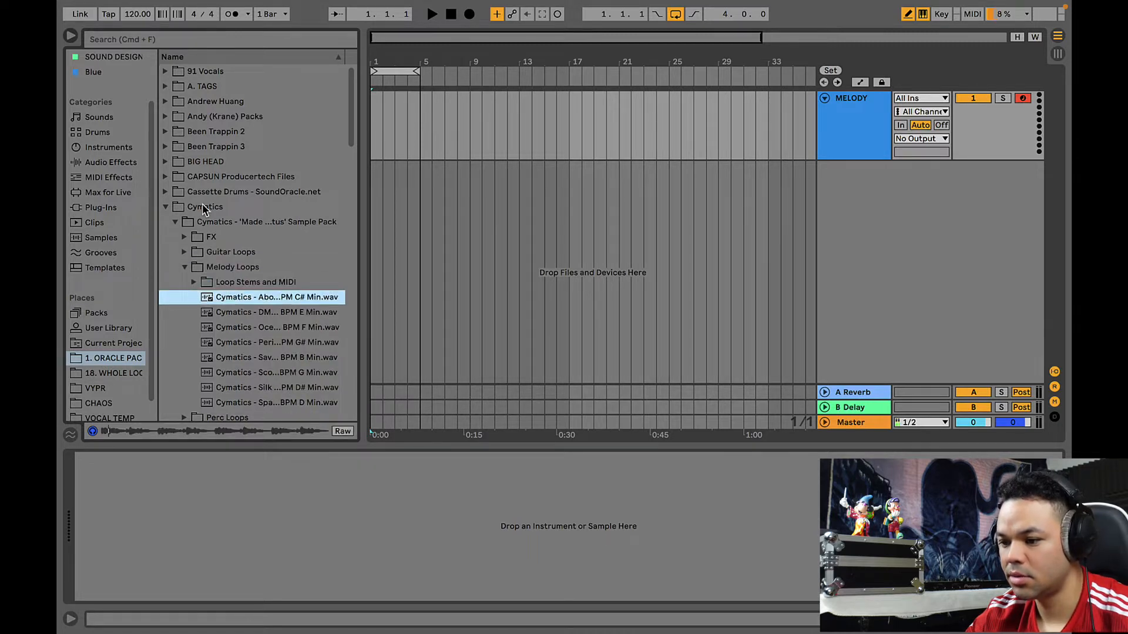
key(Down)
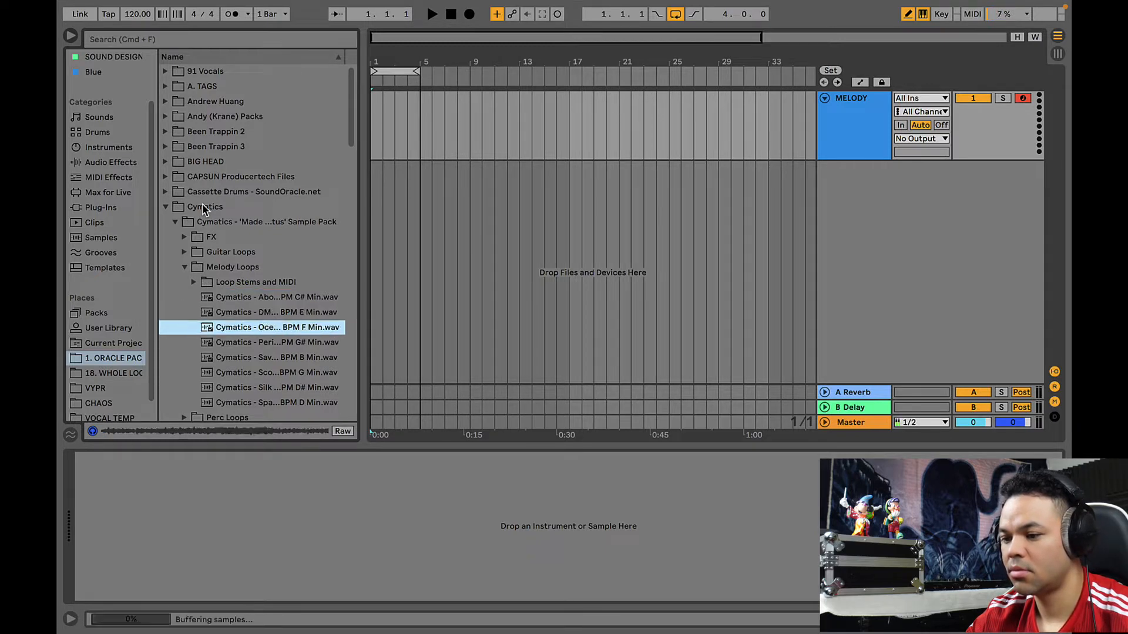
key(Down)
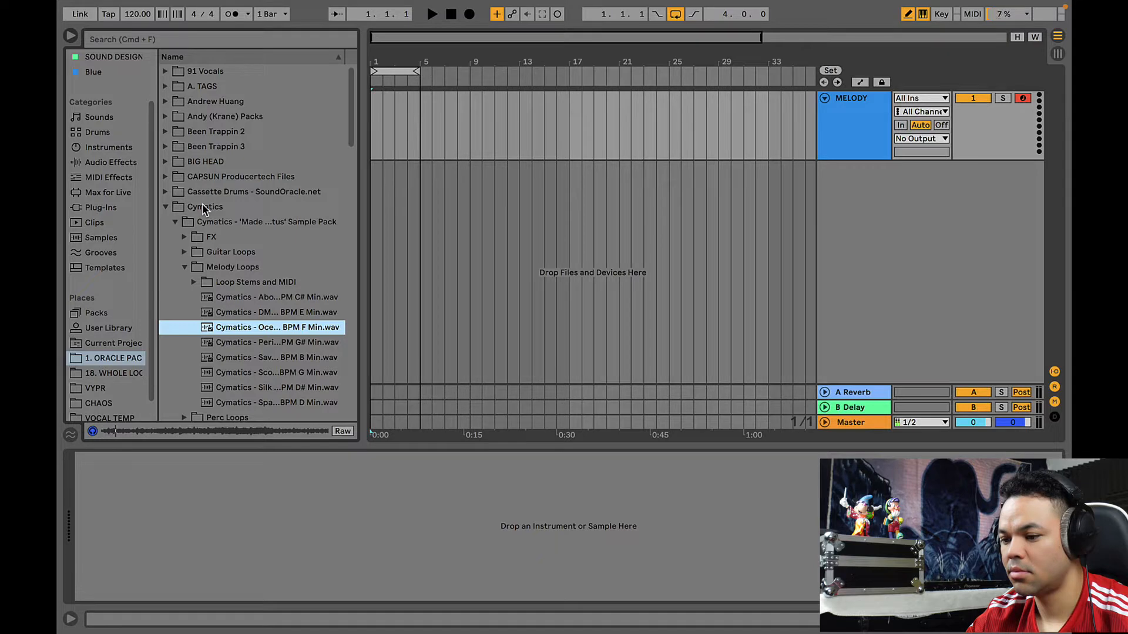
- Place the Periwinkle 76 BPM G# Min loop at the start of the MELODY track and extend the arrangement loop to bar 33
key(Down)
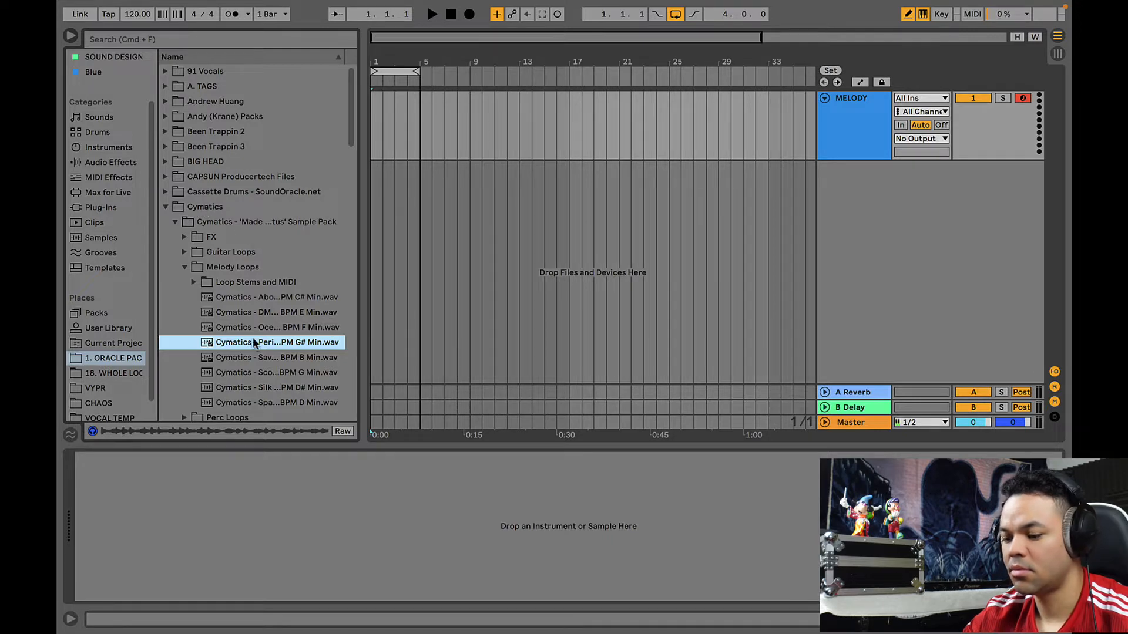
drag(248, 343, 385, 129)
drag(416, 71, 765, 110)
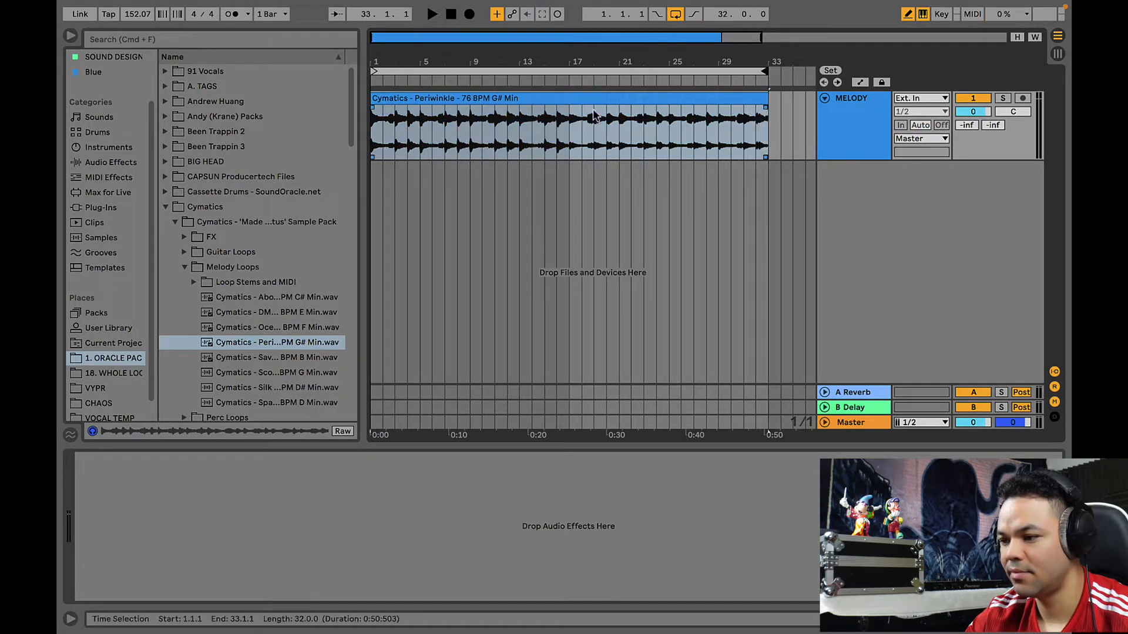
- Check the Periwinkle clip's sample settings and play the melody back
double_click(503, 98)
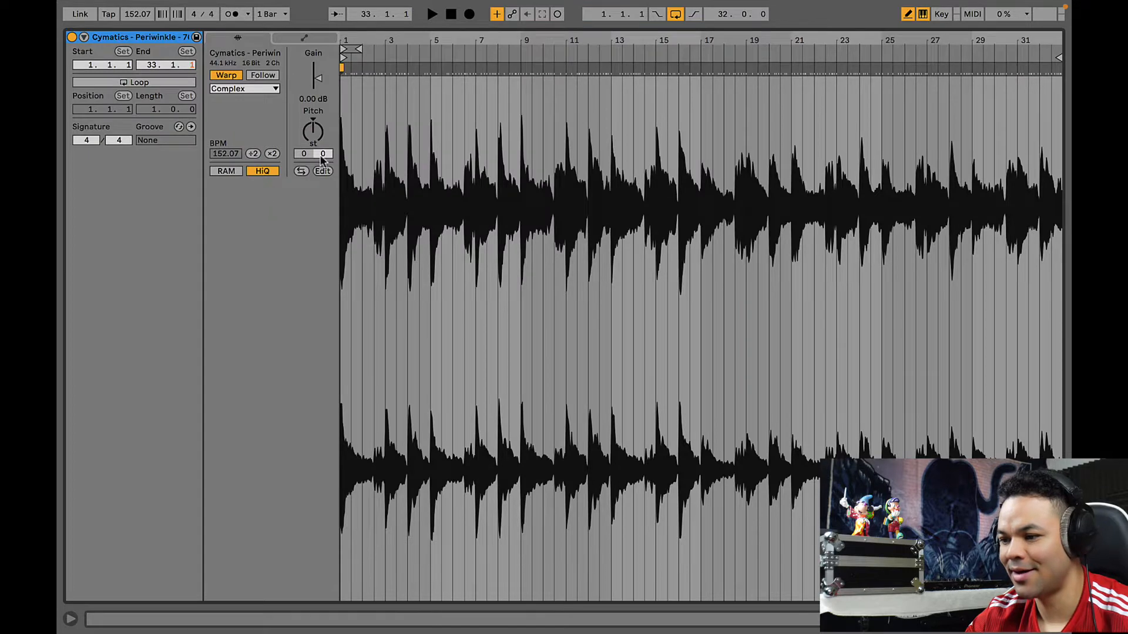
key(space)
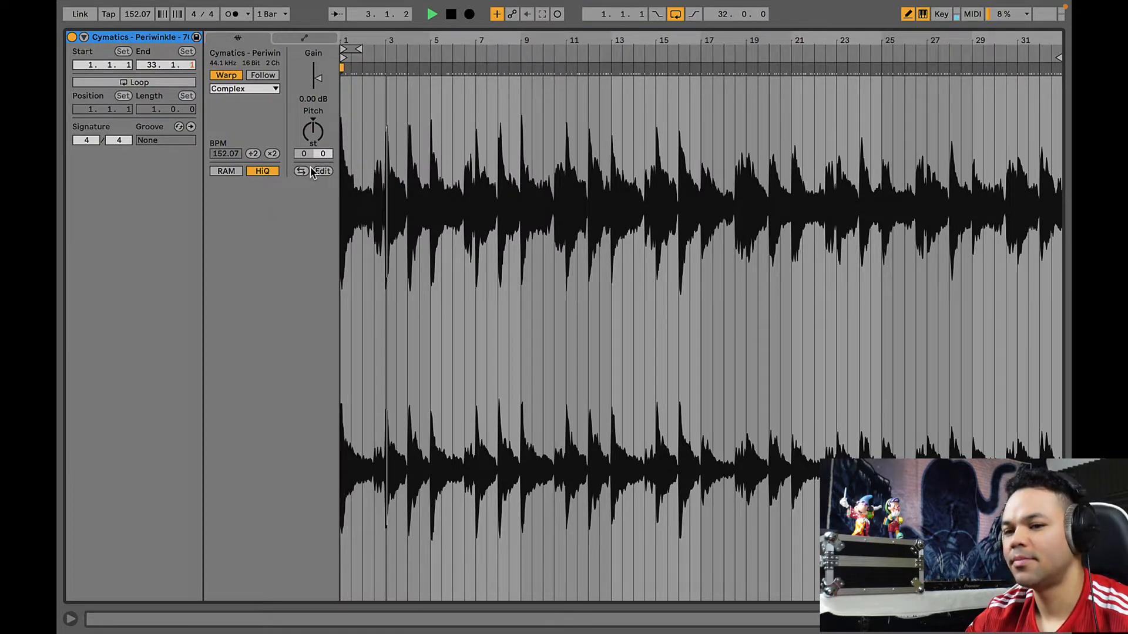
key(space)
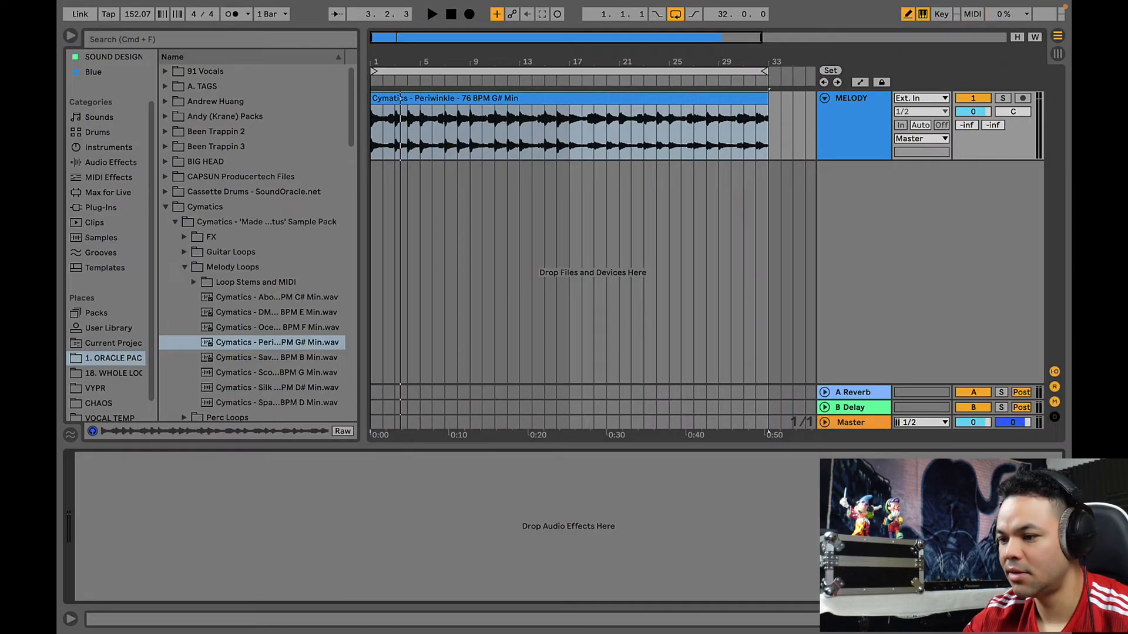
key(space)
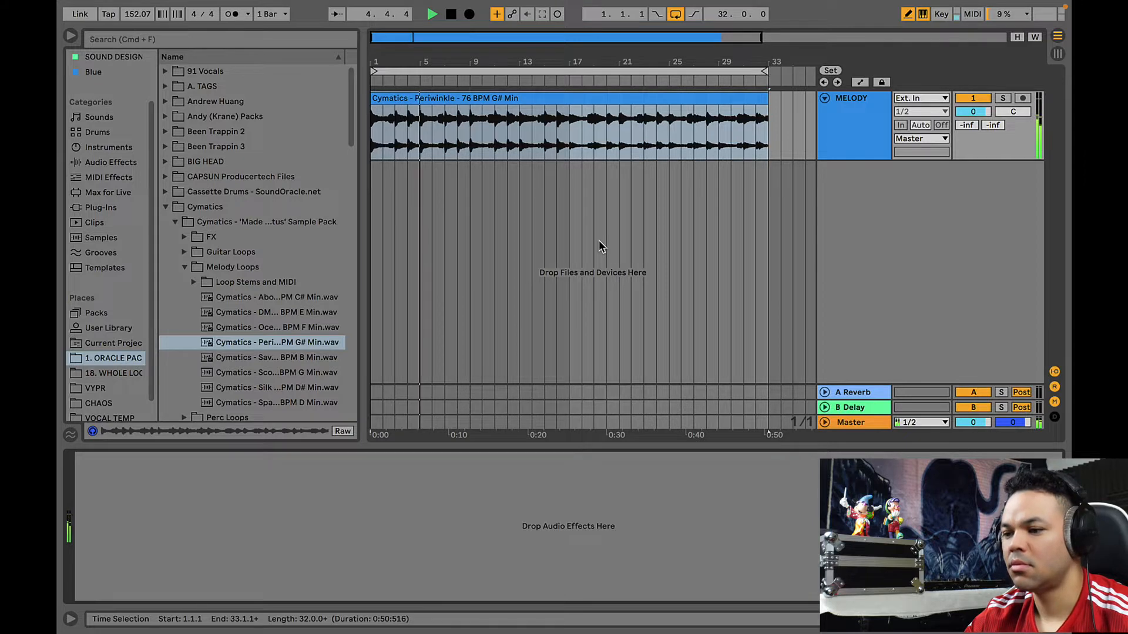
key(space)
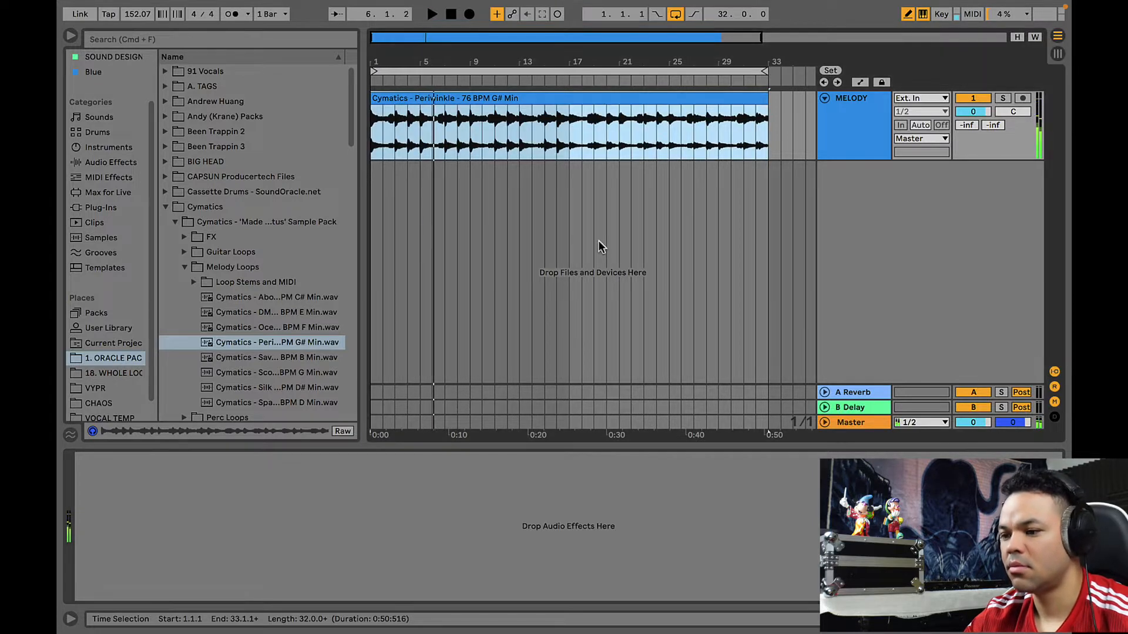
- Add the Auto-Key plug-in from the VOCAL collection to the MELODY track
scroll(105, 99, up, 2)
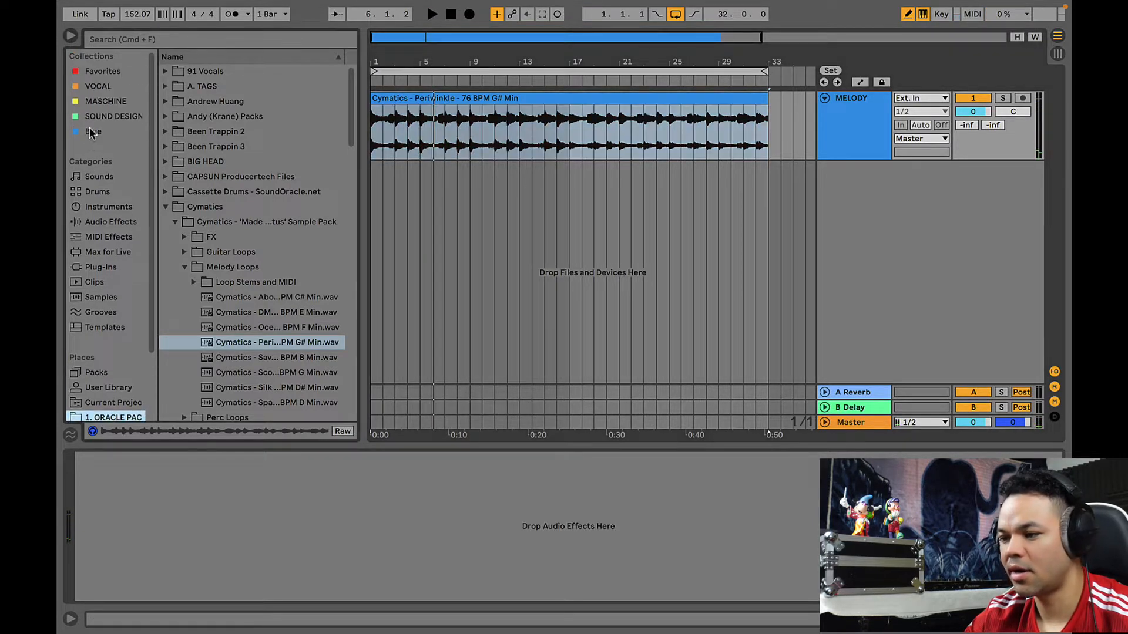
click(102, 71)
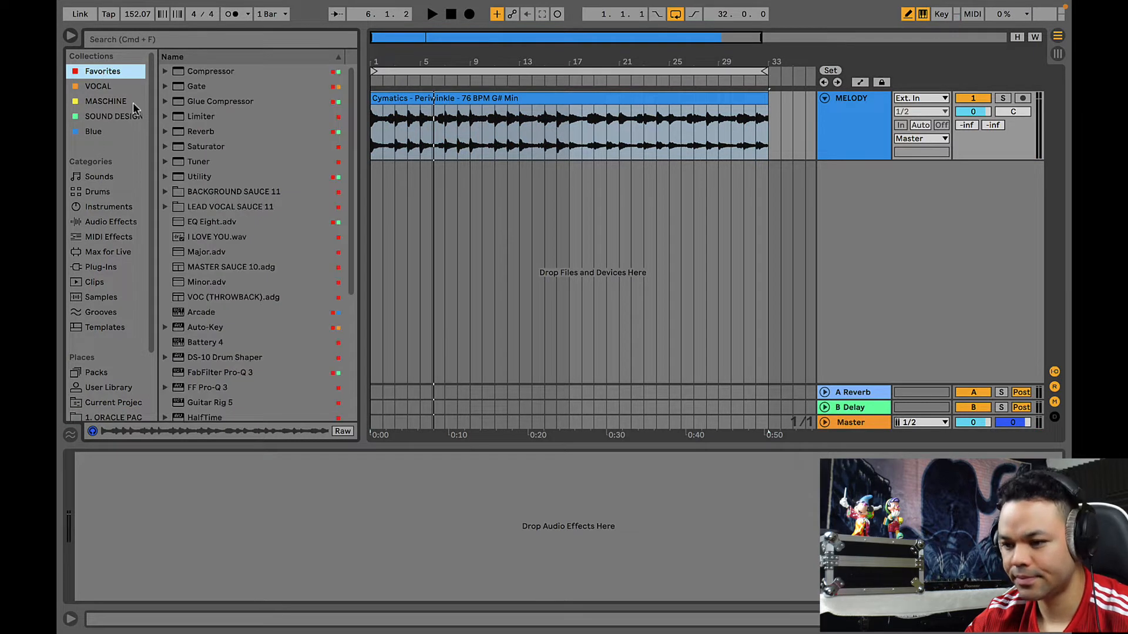
scroll(212, 207, down, 3)
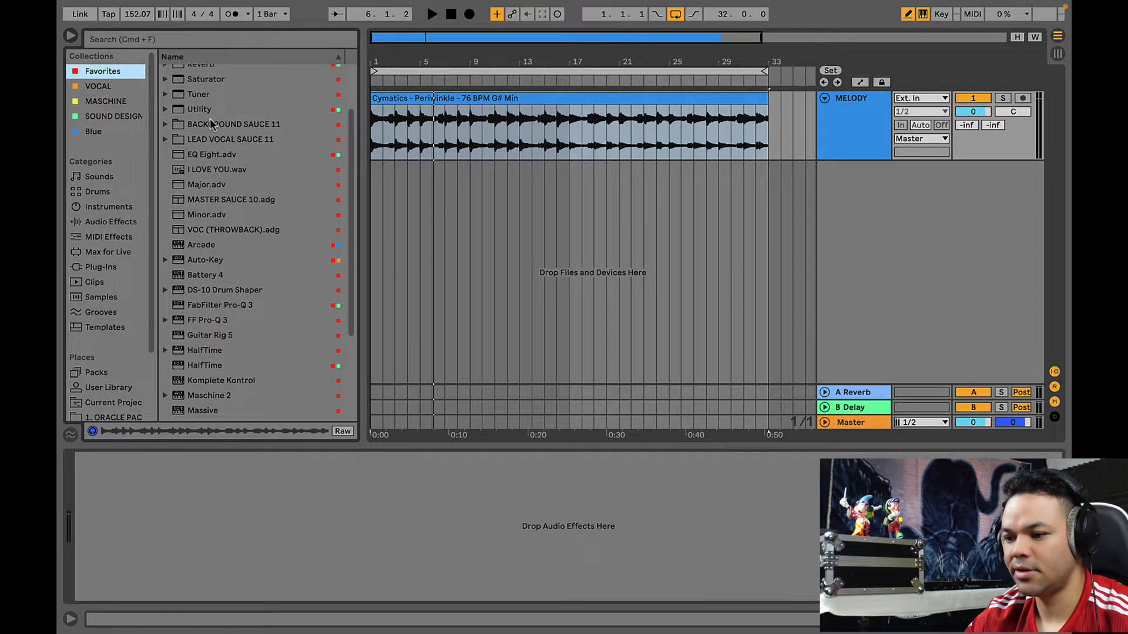
scroll(176, 111, up, 3)
click(101, 87)
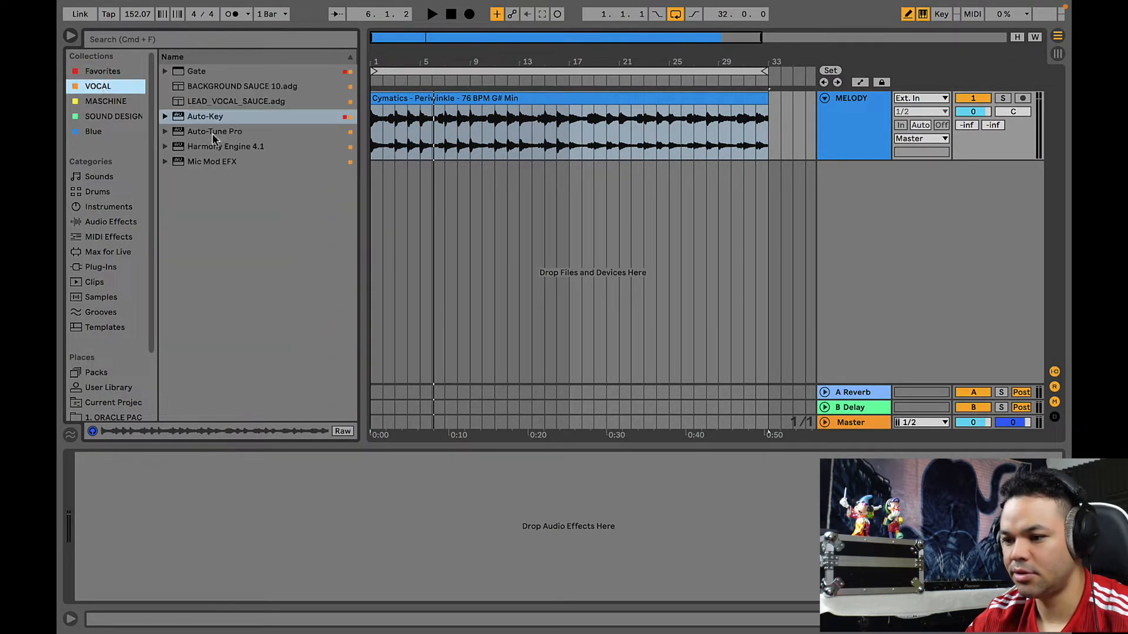
click(204, 118)
double_click(203, 118)
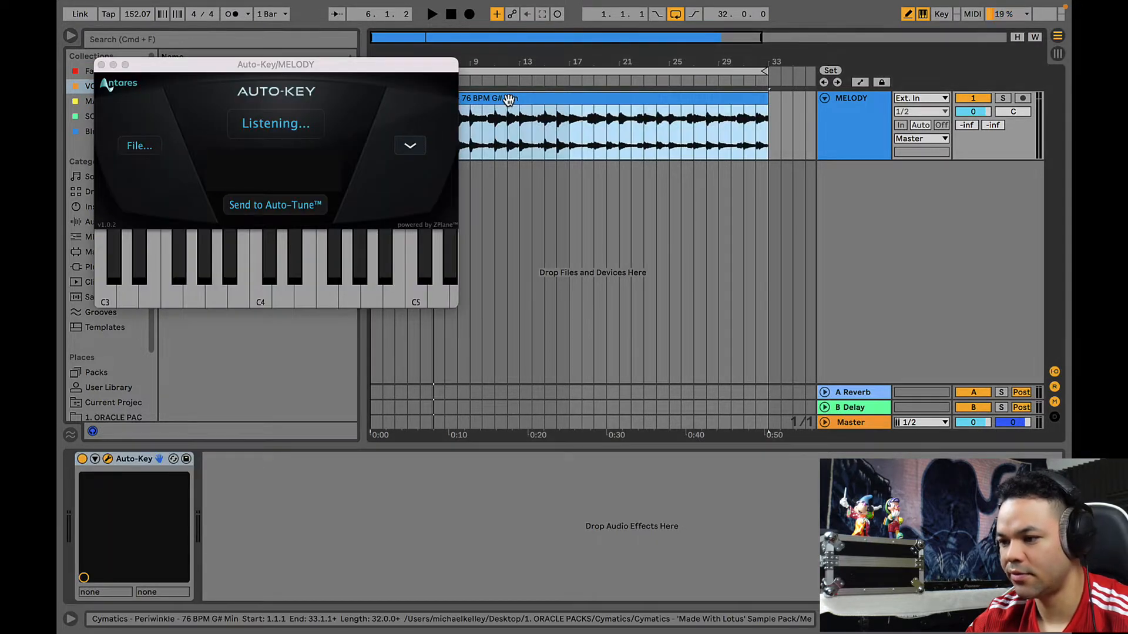
- Play the melody through Auto-Key to detect its key, and close the plug-in window
key(space)
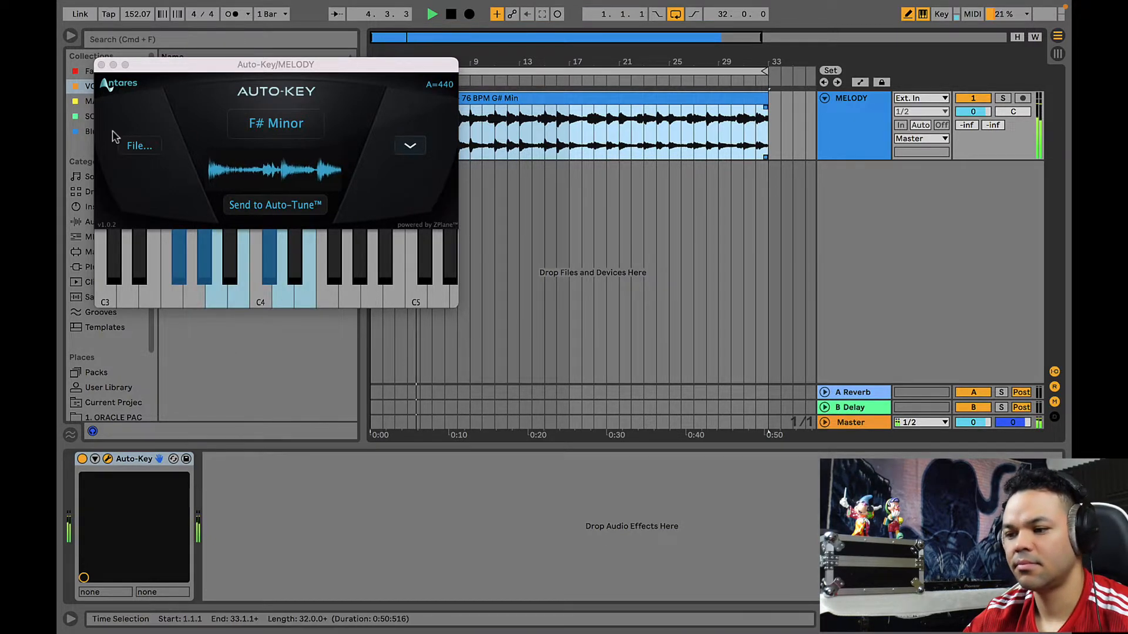
click(102, 64)
key(space)
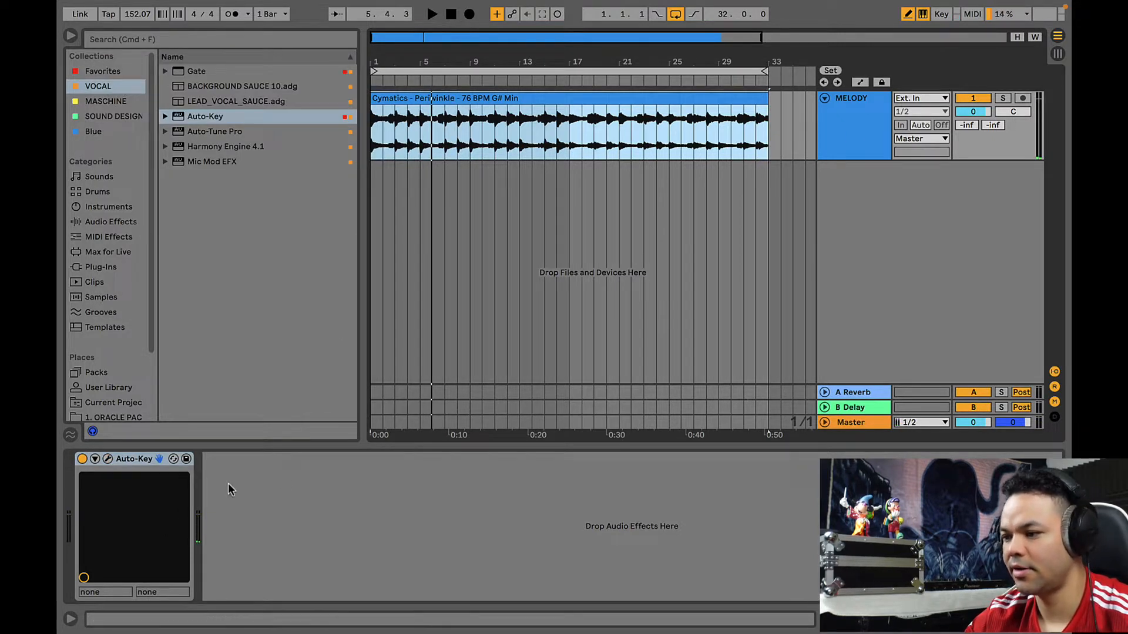
- Insert a new MIDI track below the MELODY track
click(874, 209)
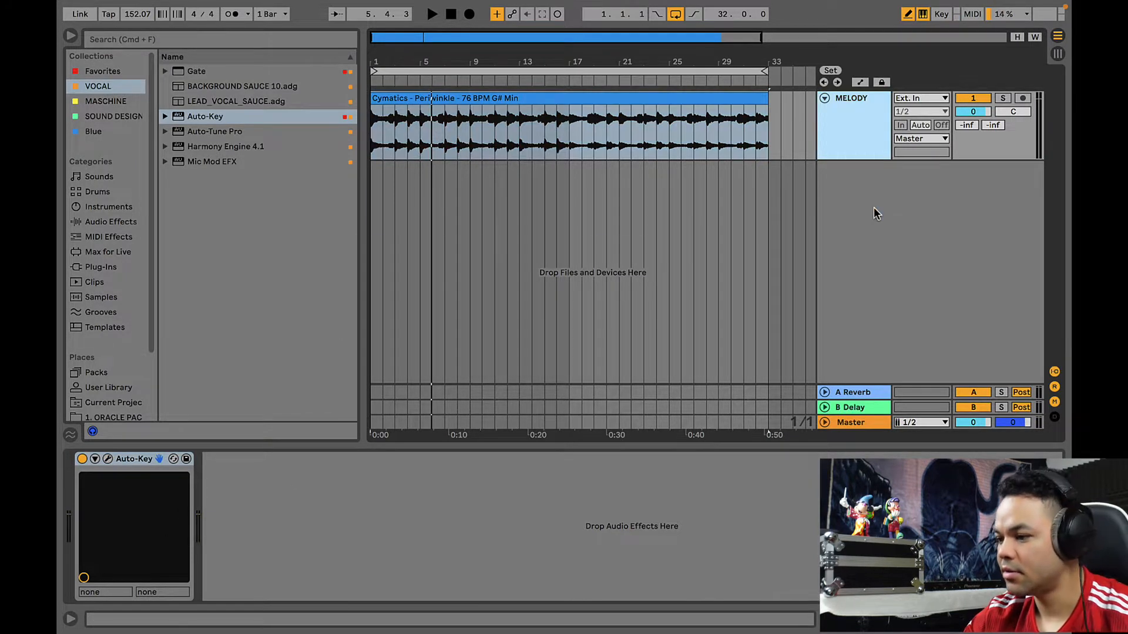
key(super+shift+t)
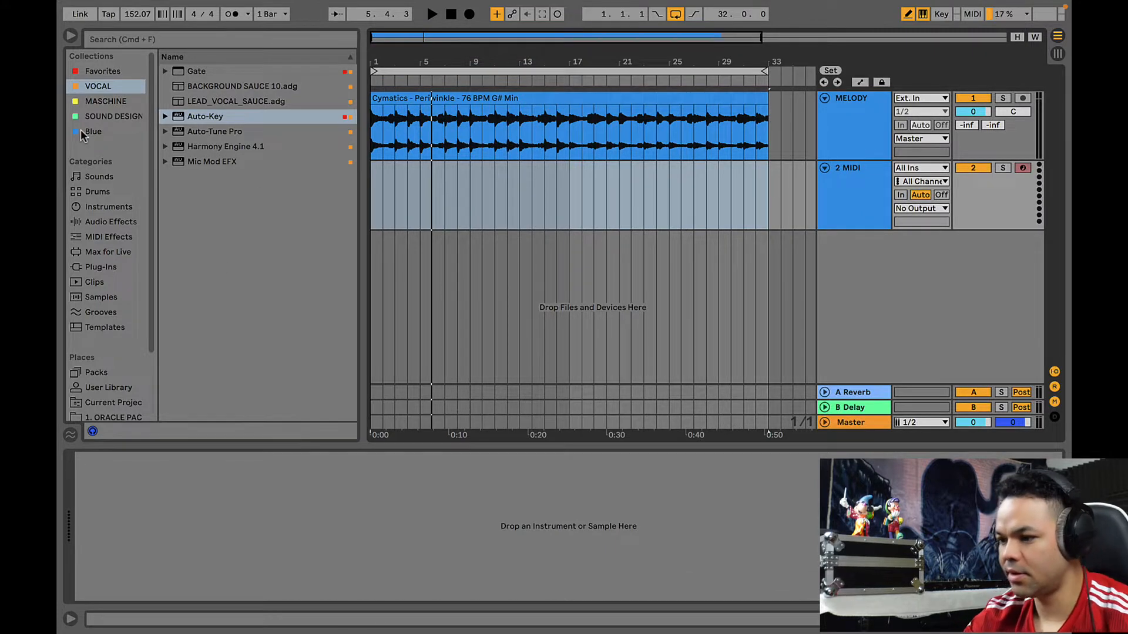
- Collapse the Cymatics folder in 1. ORACLE PACKS and look through the other sample packs
scroll(119, 340, down, 3)
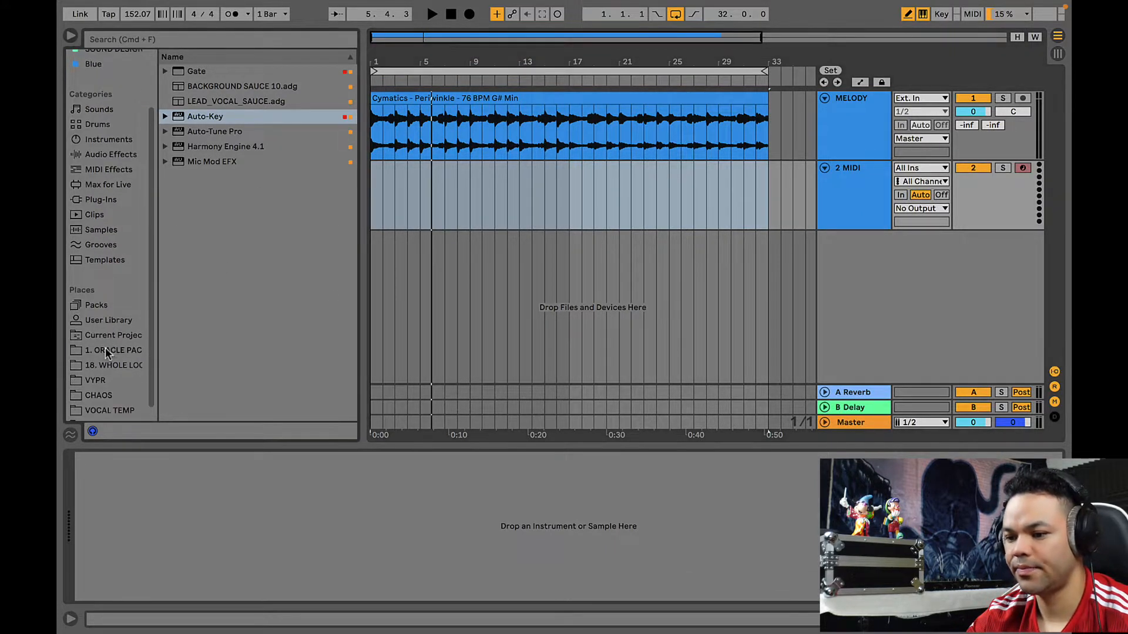
click(106, 351)
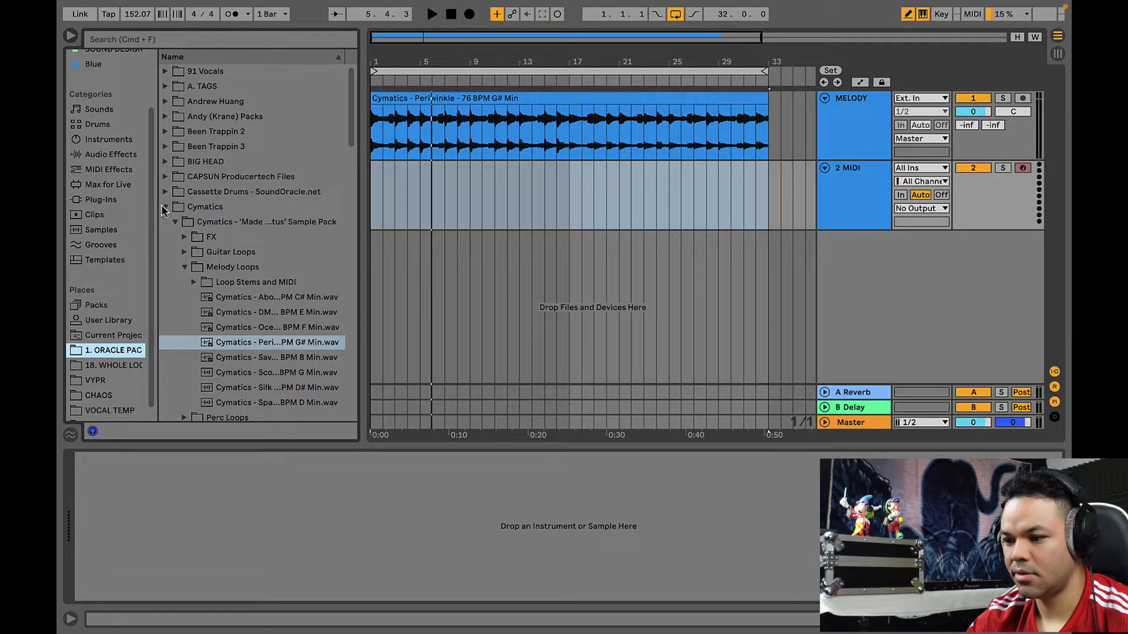
click(165, 208)
scroll(194, 193, down, 3)
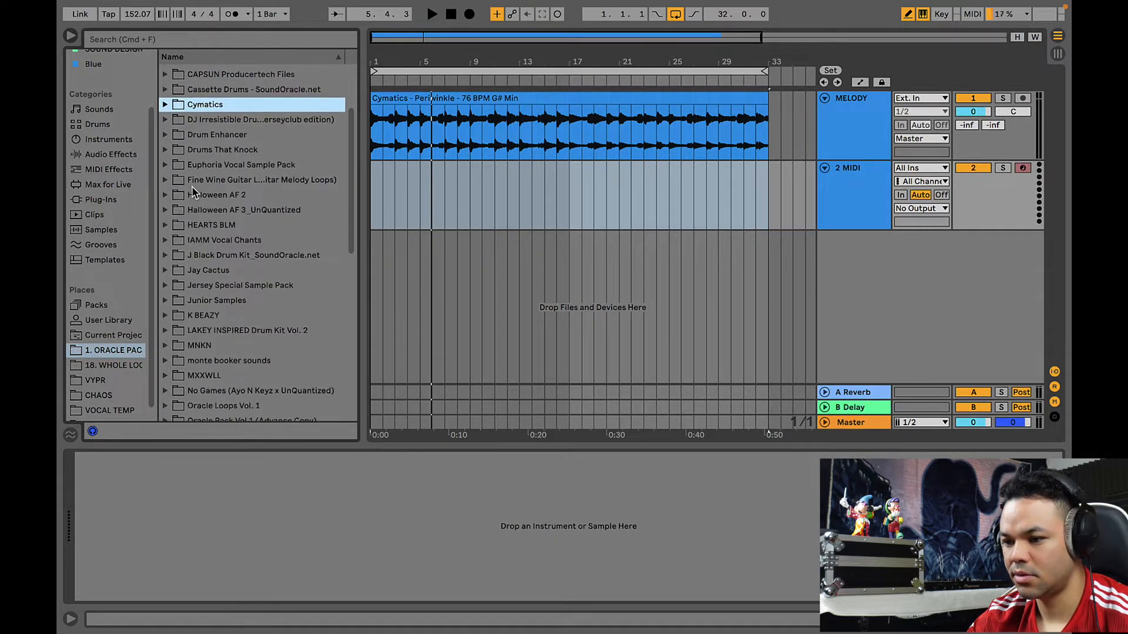
scroll(194, 194, down, 3)
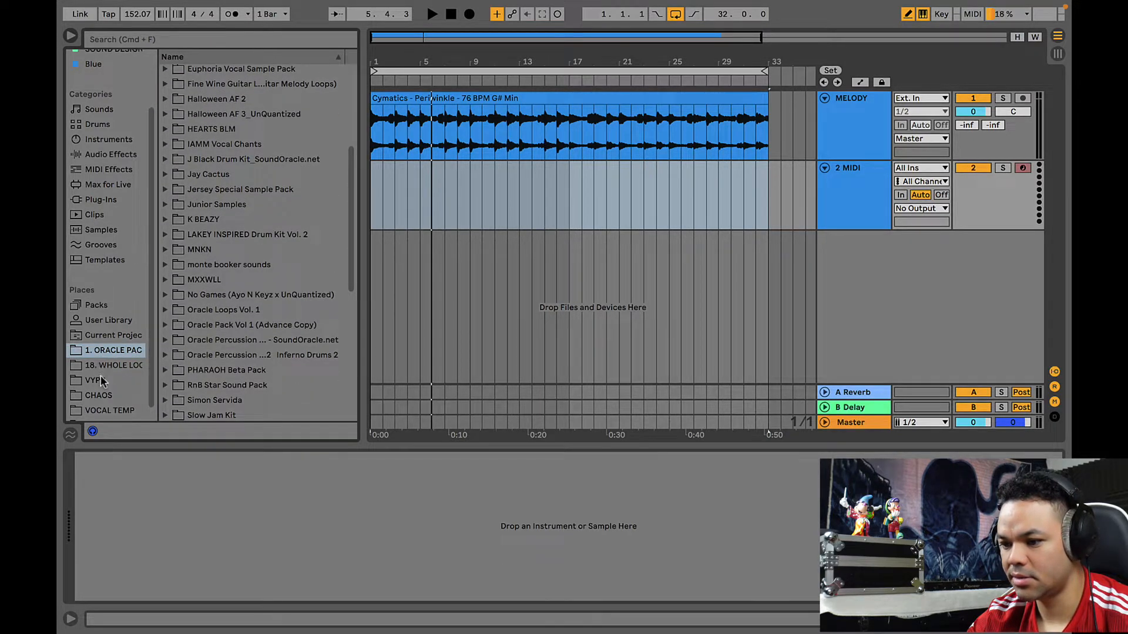
- Open the VYPR location, expand Basses and its 808s folder, and select the Delayed subfolder
click(101, 381)
click(164, 72)
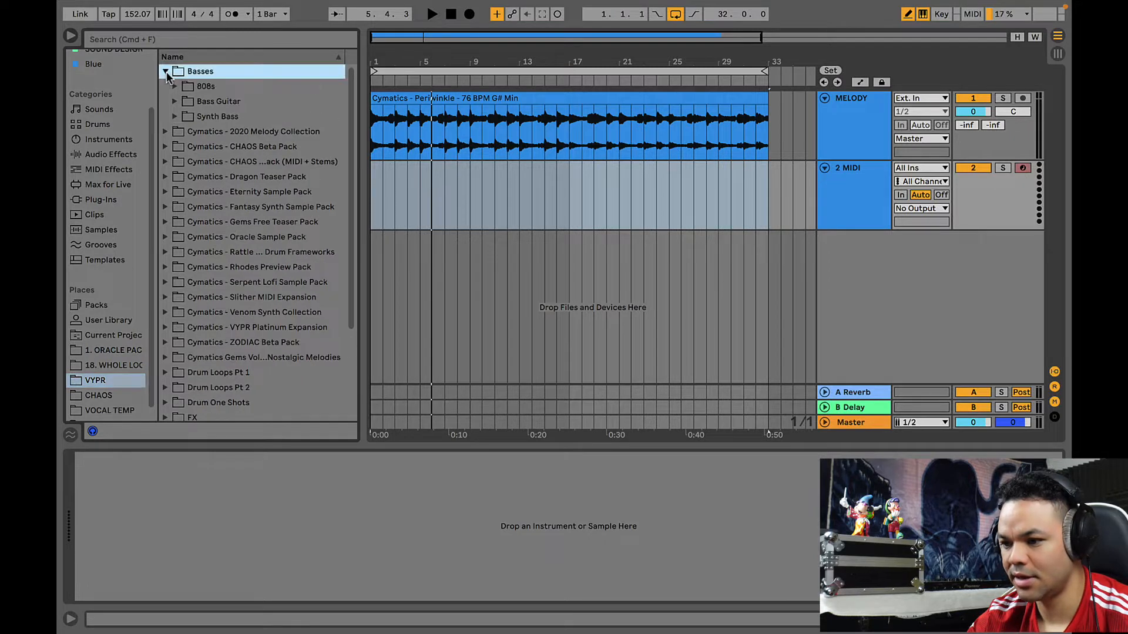
click(174, 87)
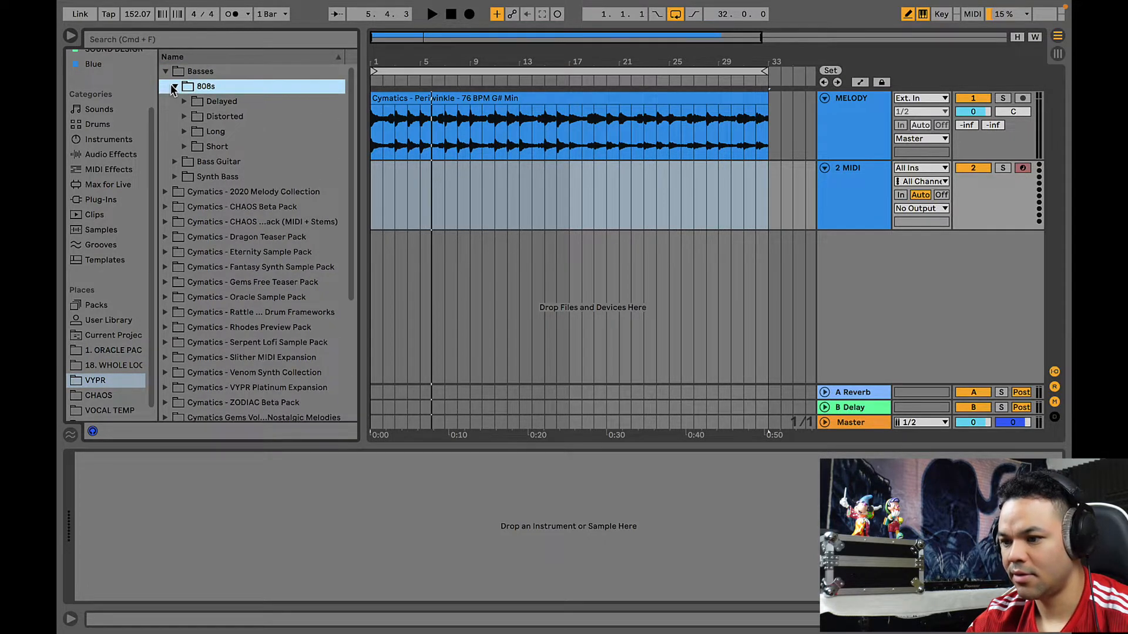
key(Down)
key(Down)
key(Up)
key(Up)
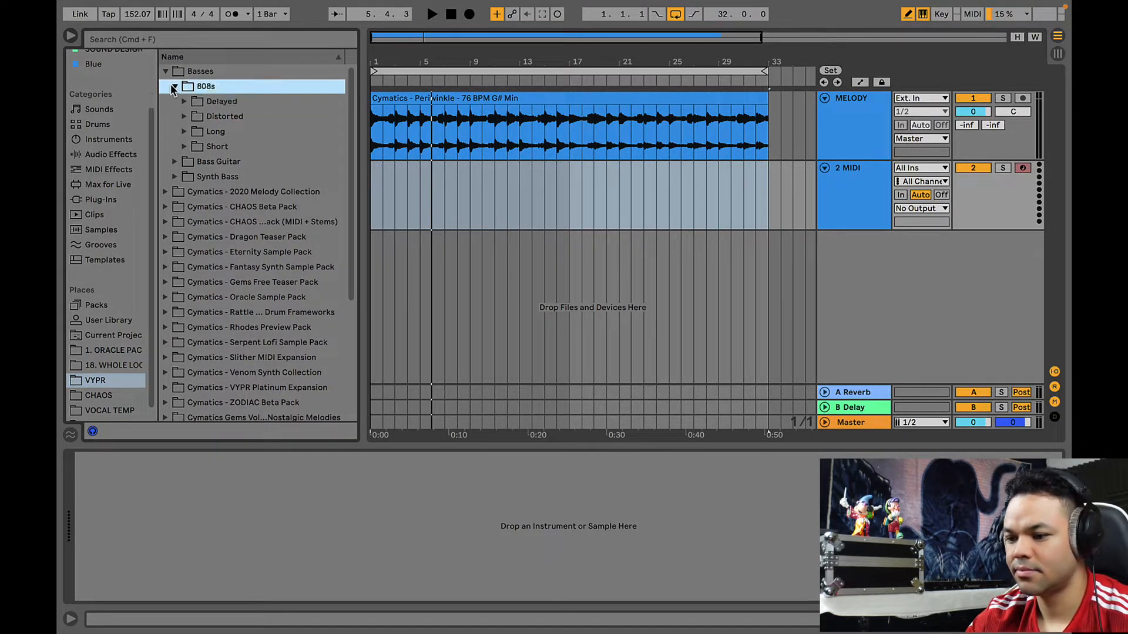
key(Down)
key(Down)
key(Up)
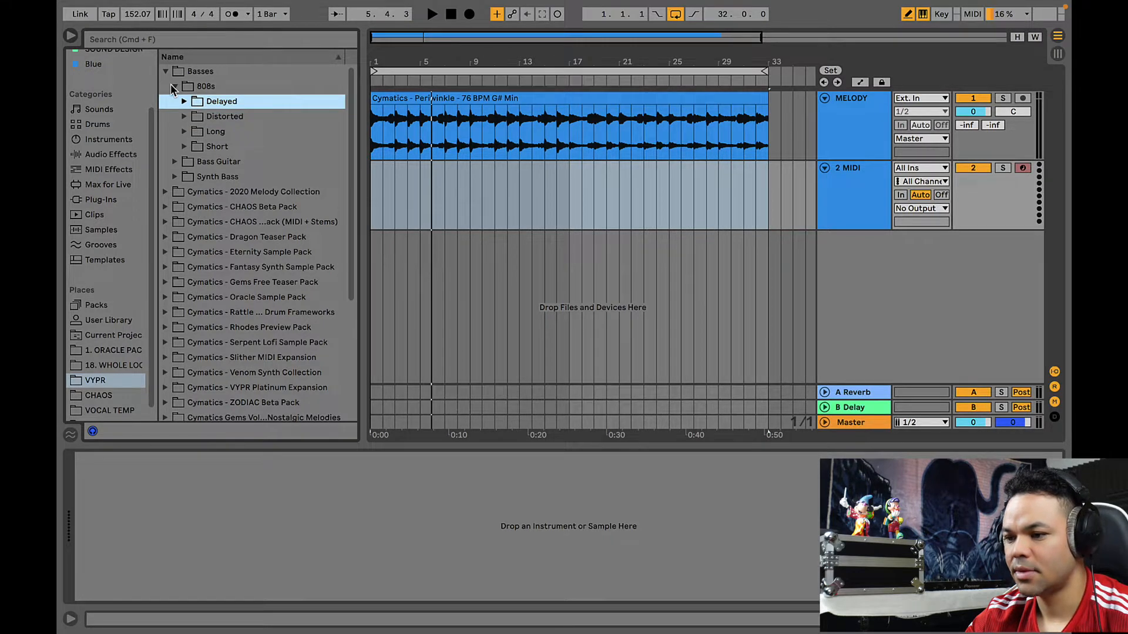
- Load the Cymatics - VYPR Delayed 808 2 - C.wav sample from the Delayed subfolder as the instrument of the new MIDI track
key(Right)
key(Down)
key(Down)
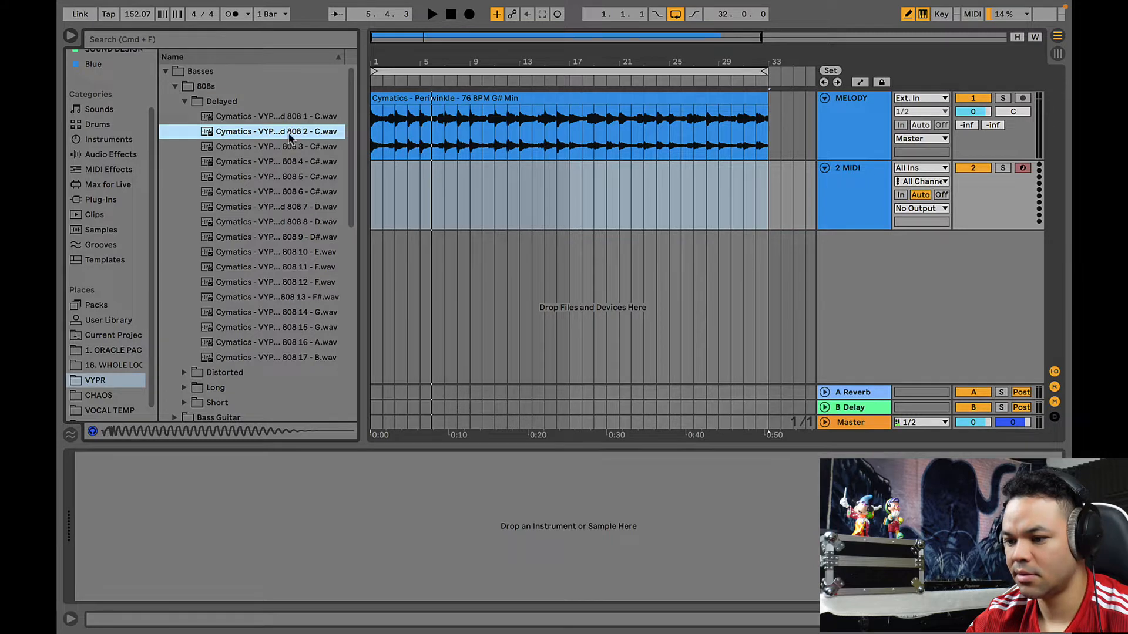
drag(288, 131, 356, 554)
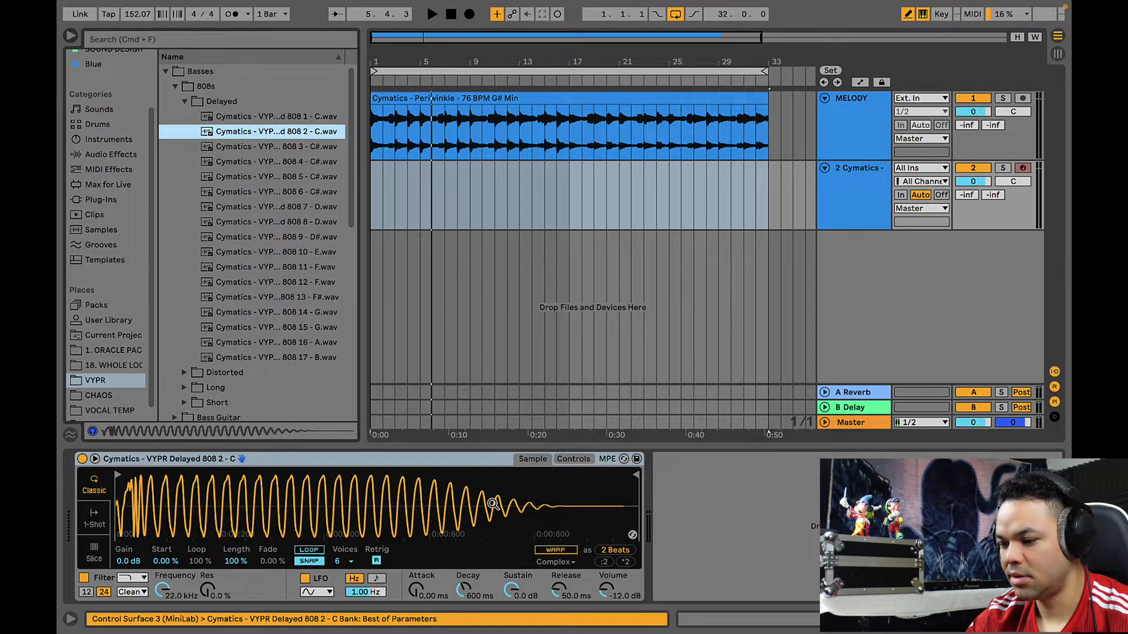
- Set the 808 sampler to 1-Shot mode and play a few notes to hear it
click(584, 462)
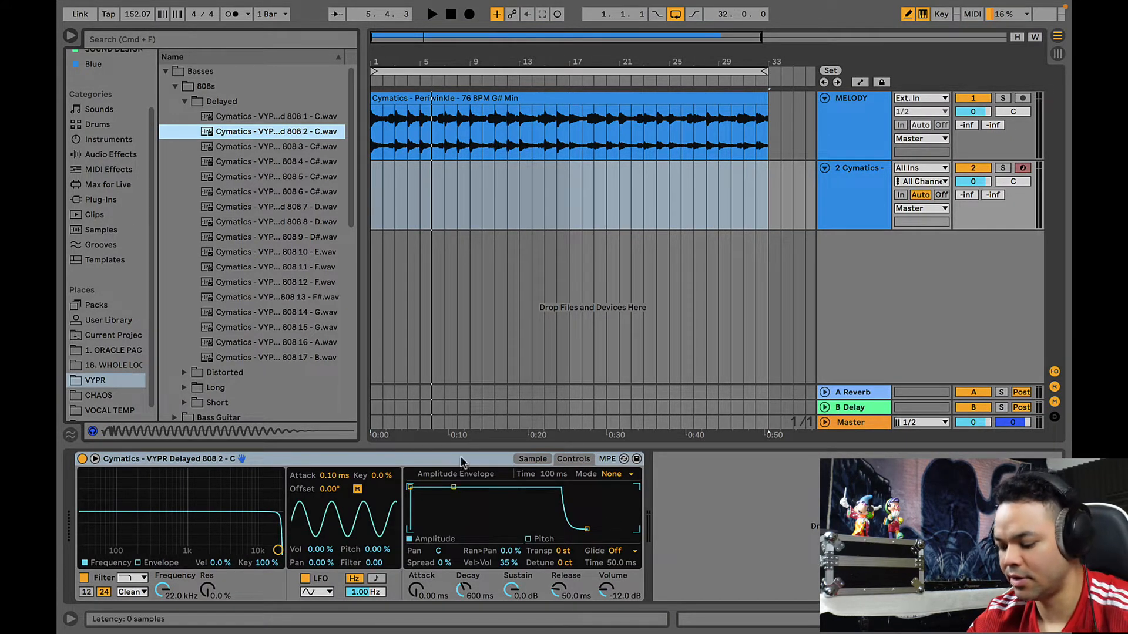
click(533, 459)
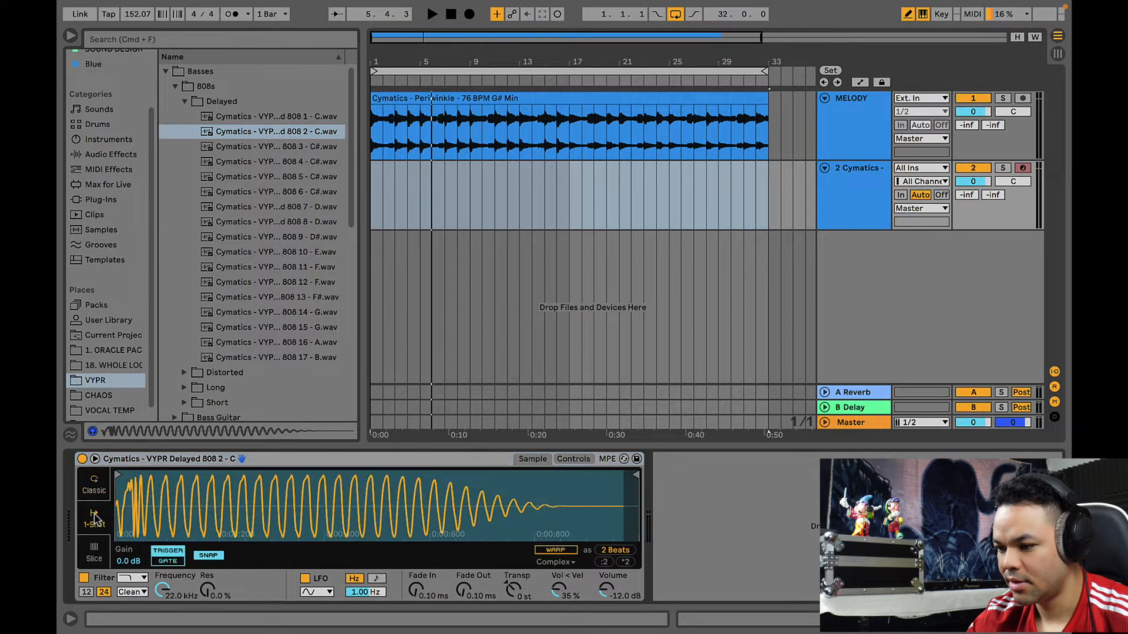
key(a)
key(a)
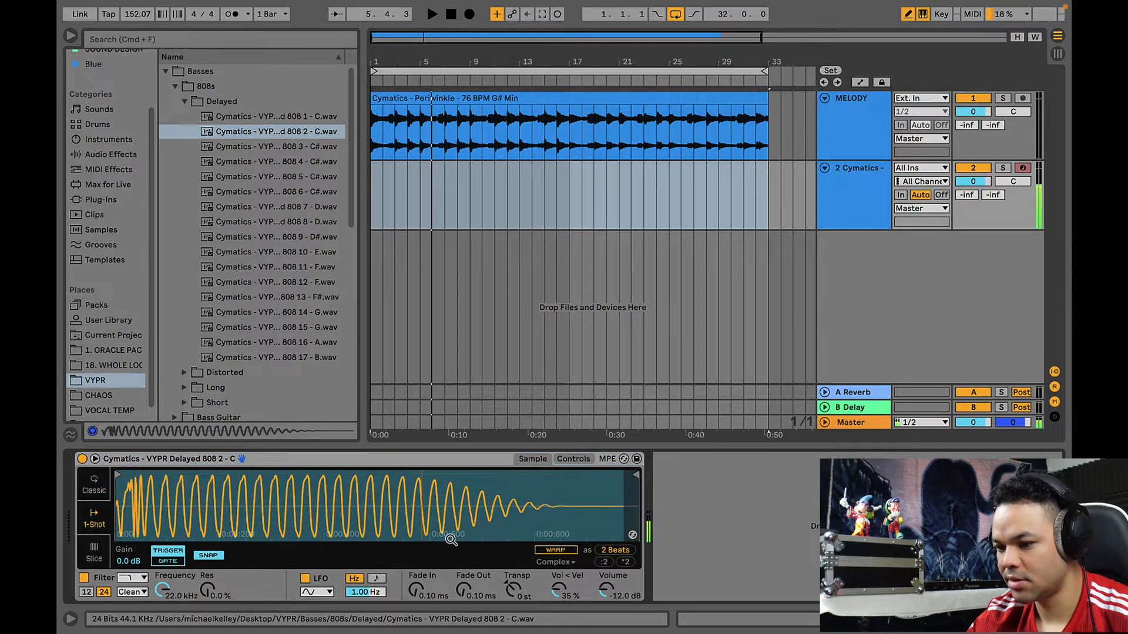
key(a)
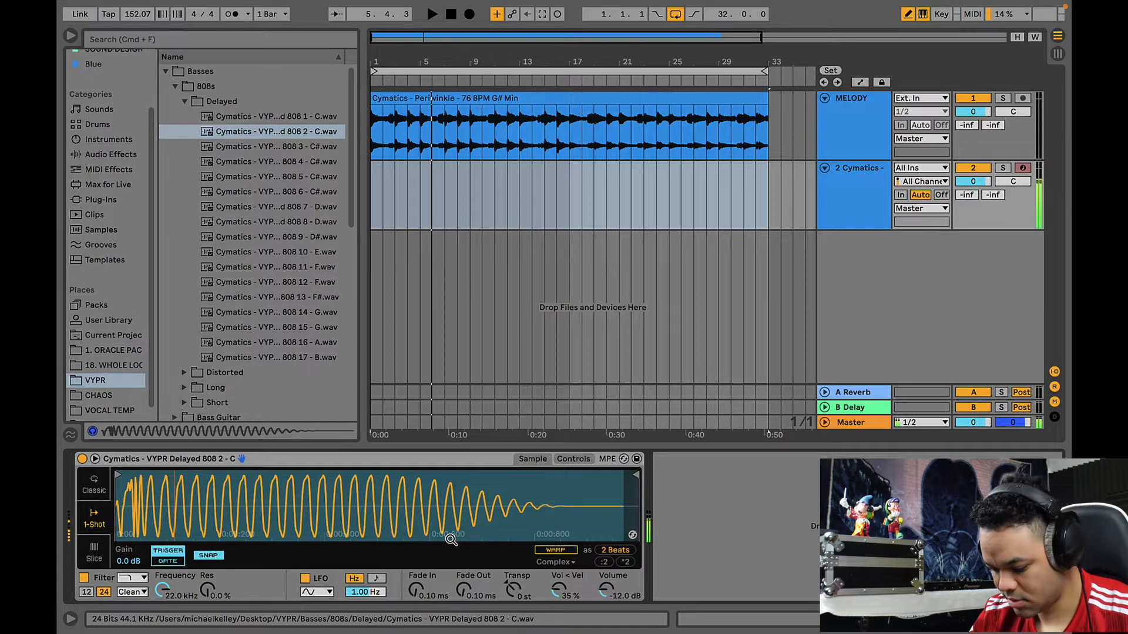
- Add the Tuner from the Favorites collection after the 808 sampler and play test notes to check its pitch
scroll(121, 159, up, 3)
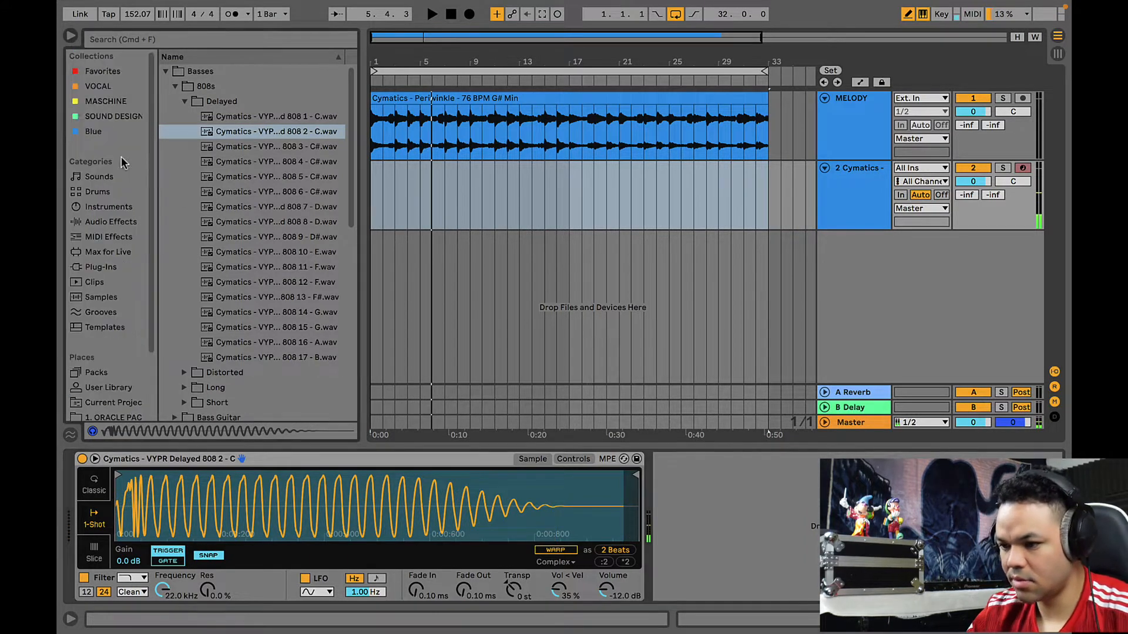
click(126, 87)
click(121, 73)
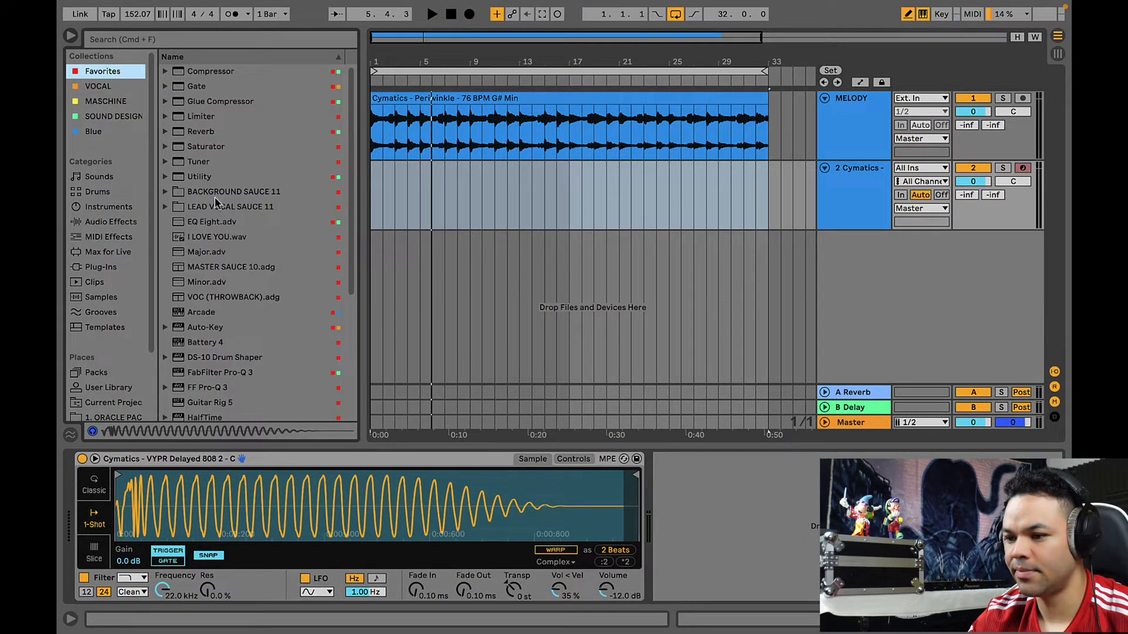
double_click(213, 161)
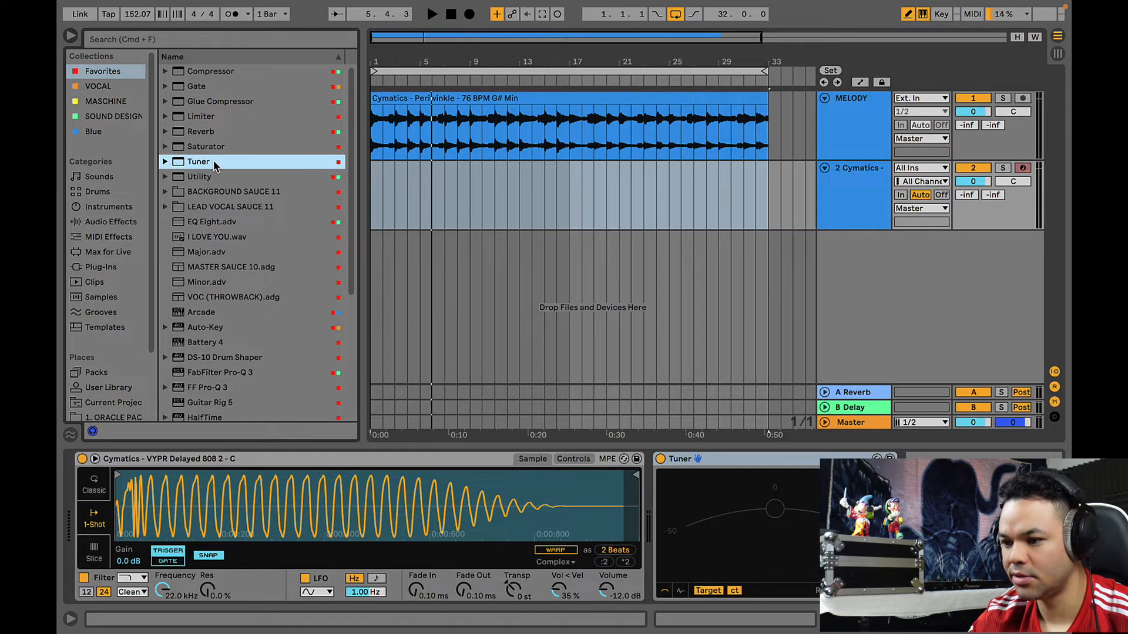
key(a)
key(a)
key(a)
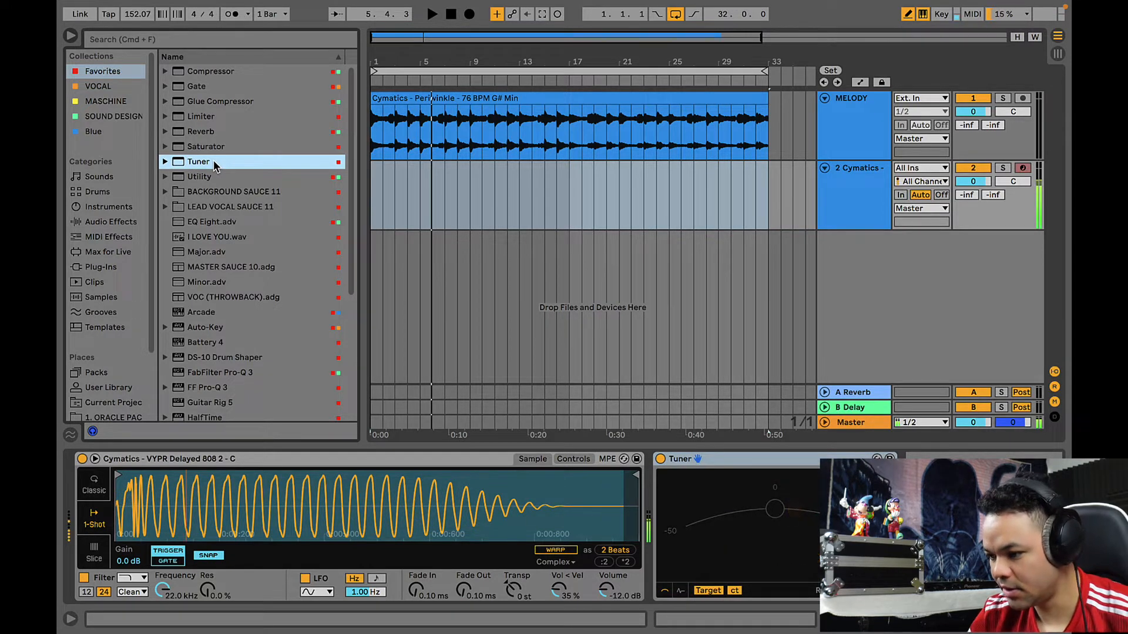
key(a)
key(a)
key(a)
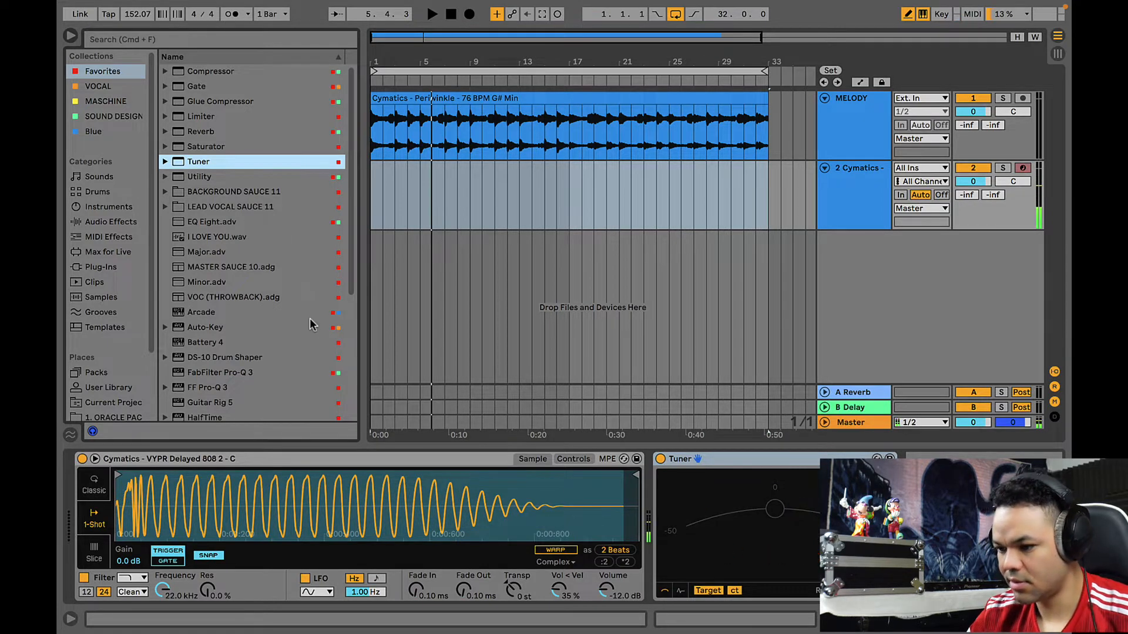
- Detune the 808 sampler by -12 ct, checking test notes against the Tuner
click(573, 458)
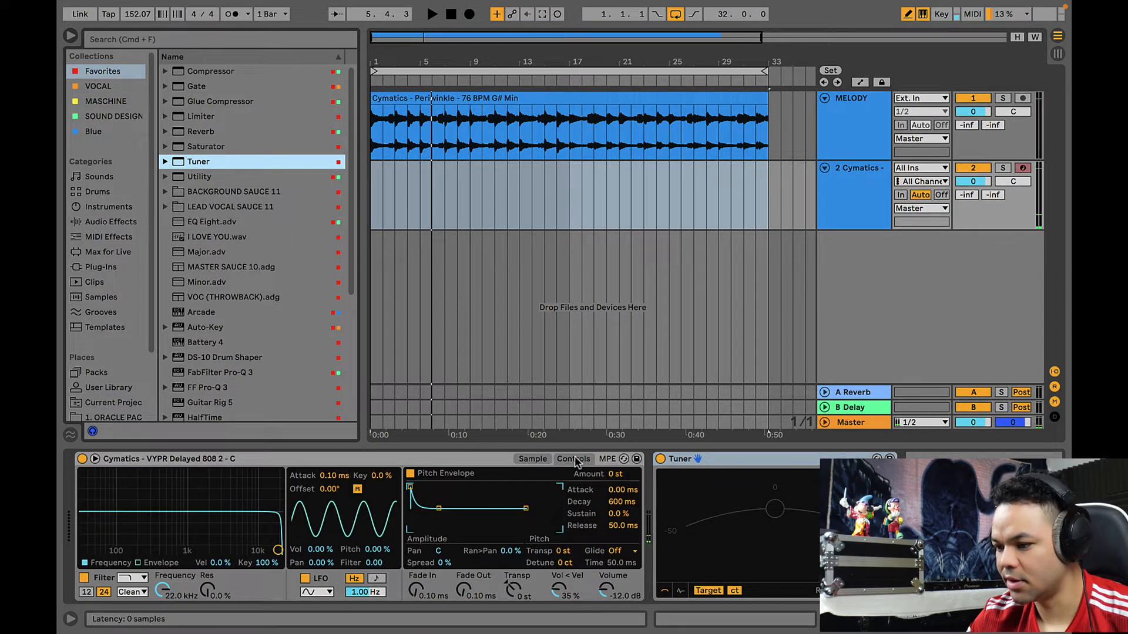
click(563, 563)
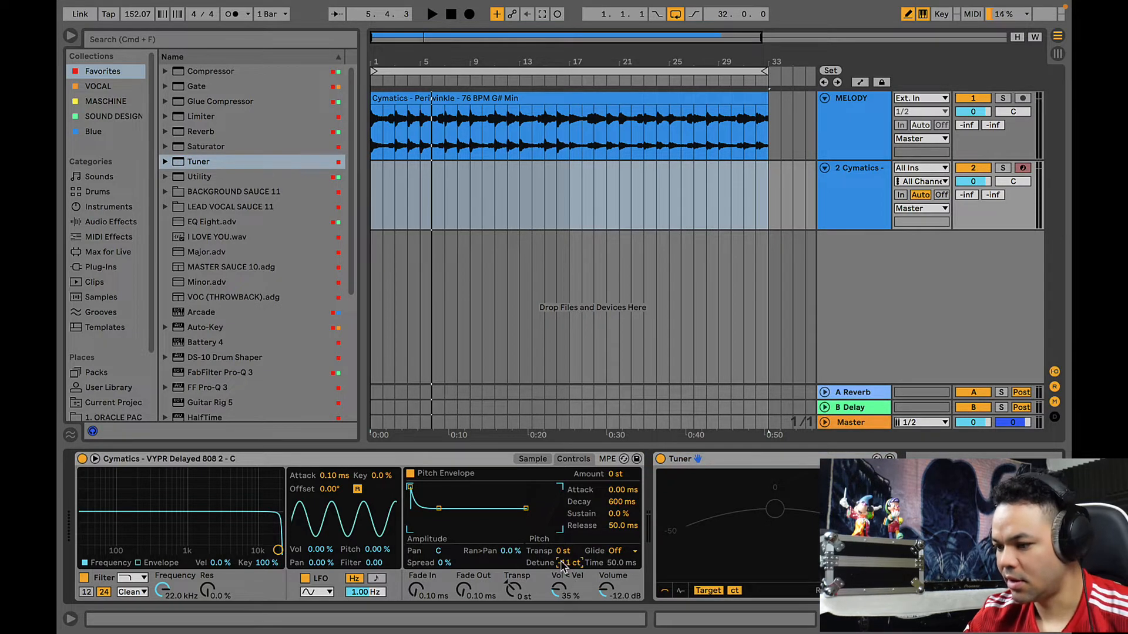
drag(563, 565, 473, 597)
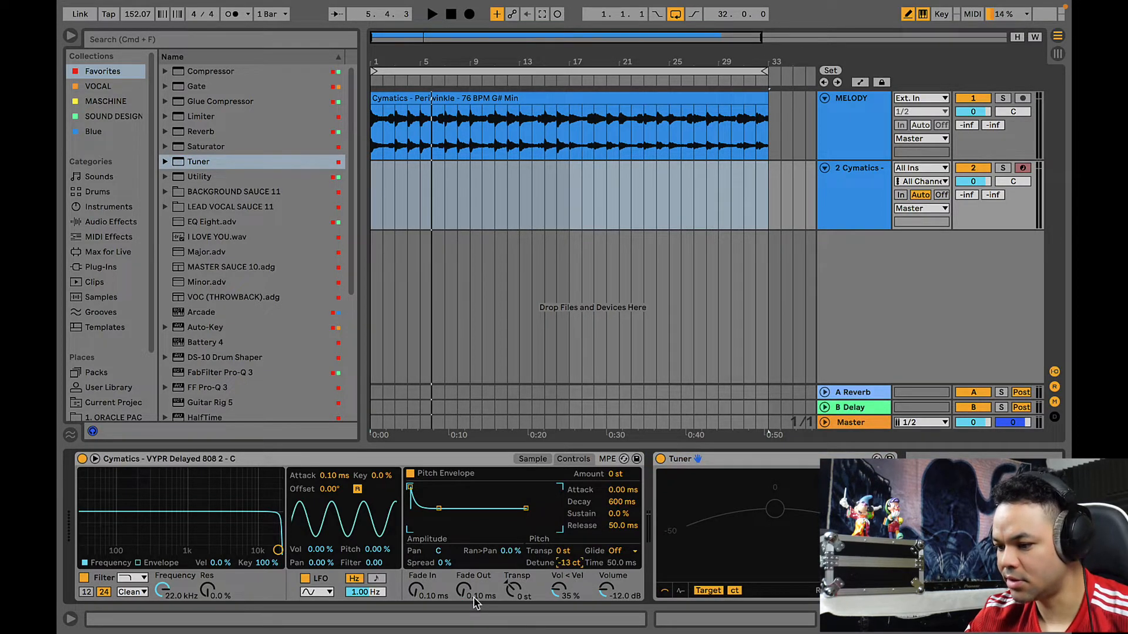
key(a)
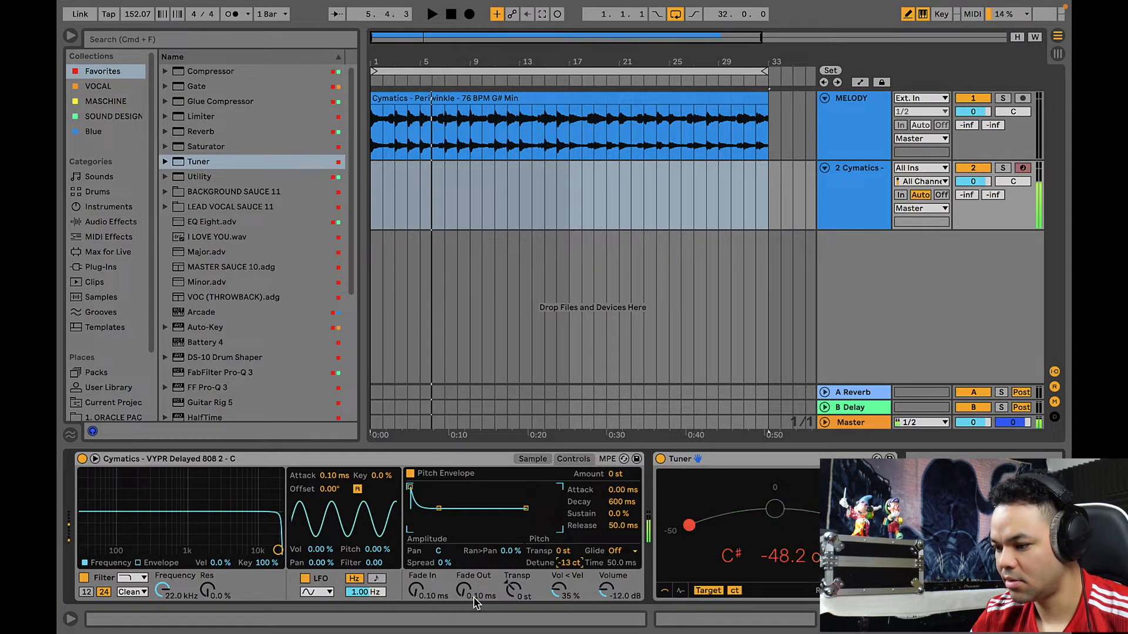
key(a)
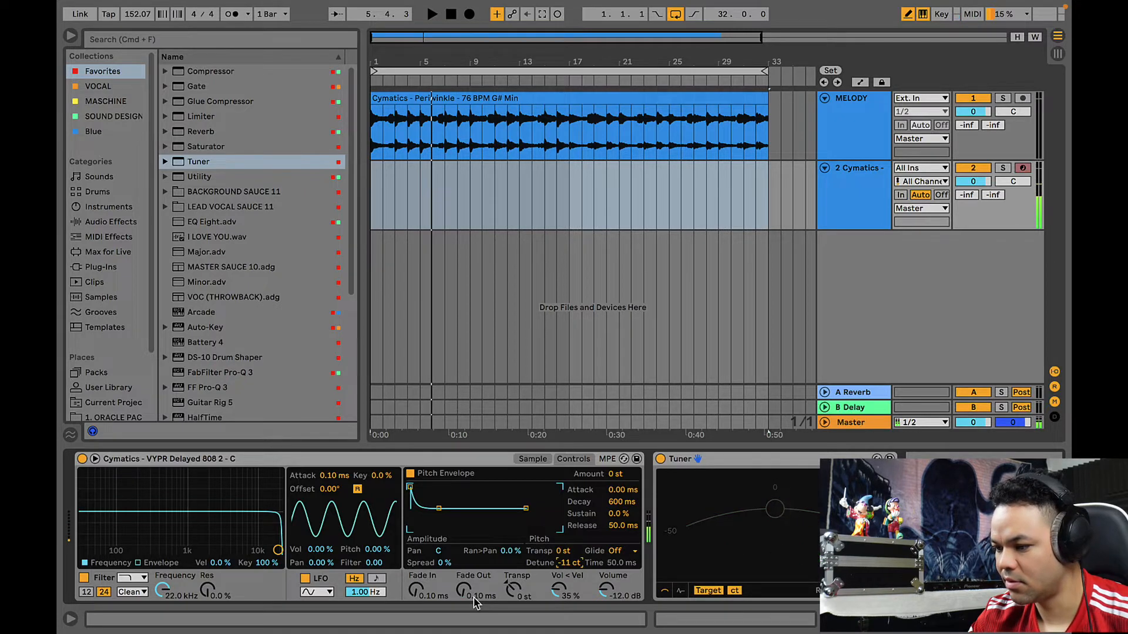
key(a)
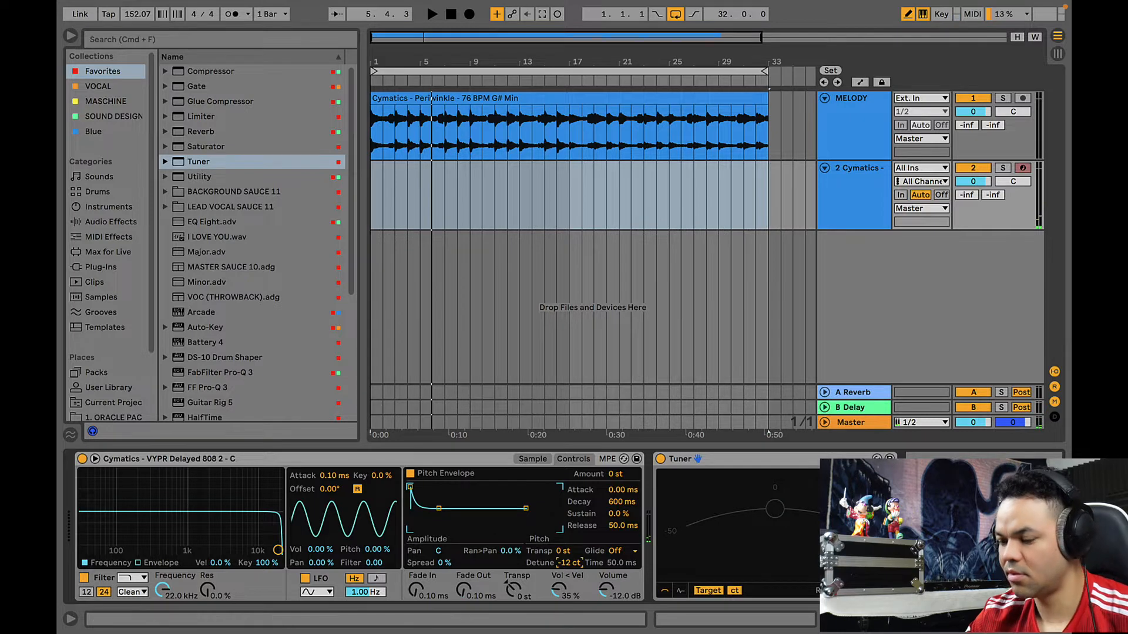
- Create an empty 32-bar MIDI clip on the 808 sampler's track, matching the melody's length, and turn off draw mode
key(super+alt+l)
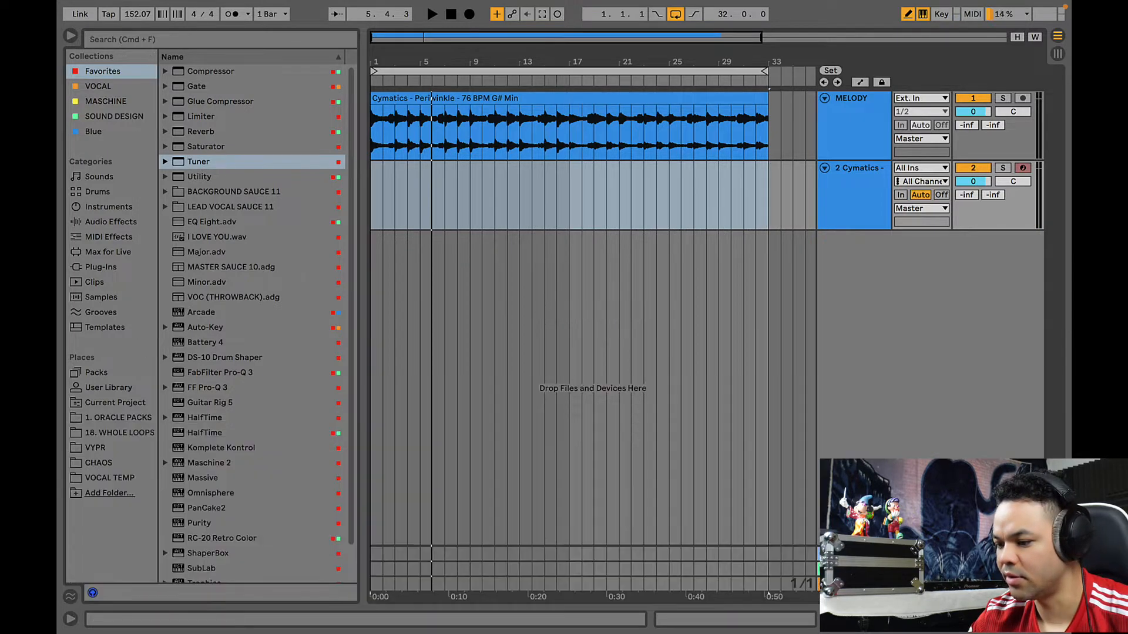
click(554, 101)
key(Down)
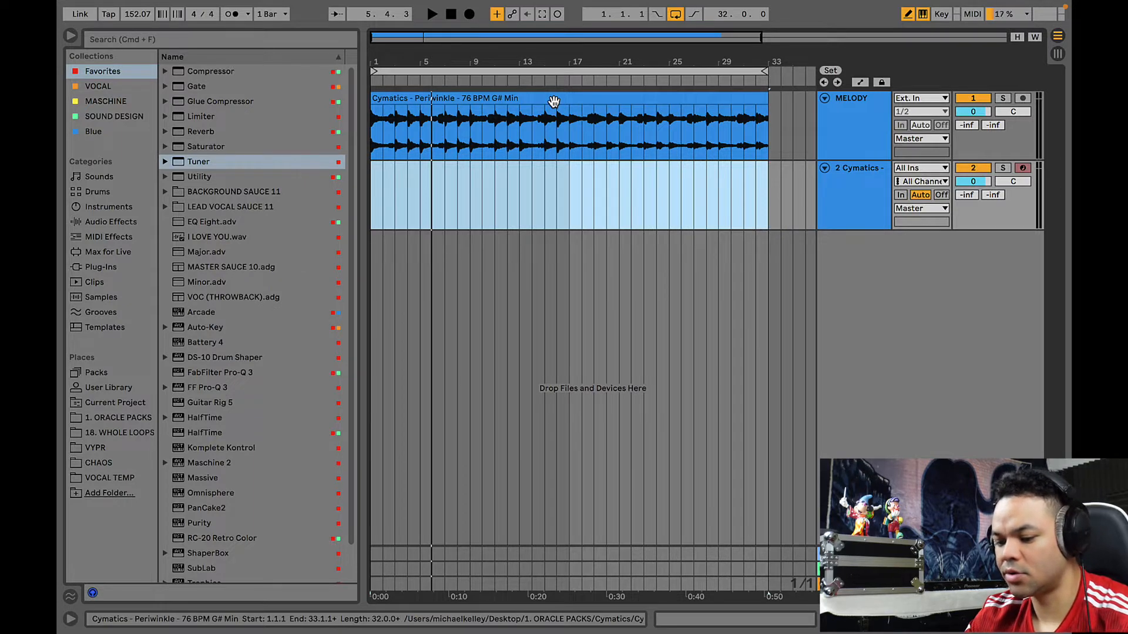
key(super+shift+m)
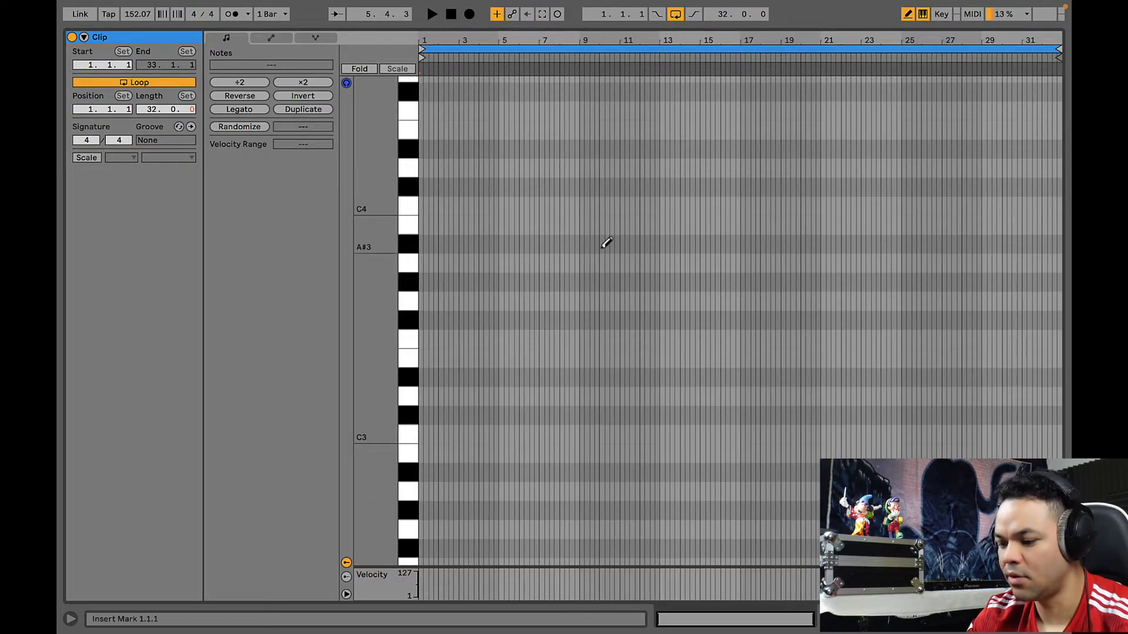
key(b)
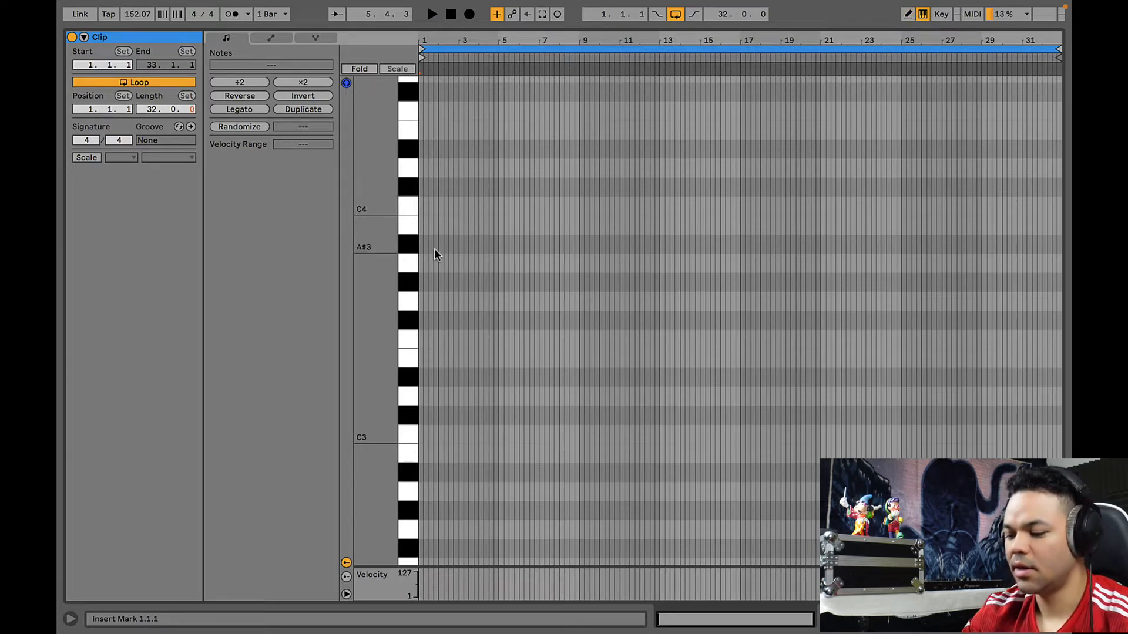
- Add an F#3 note at 1.1.1 of the clip, two sixteenths long (1.1.1 to 1.1.3)
double_click(422, 320)
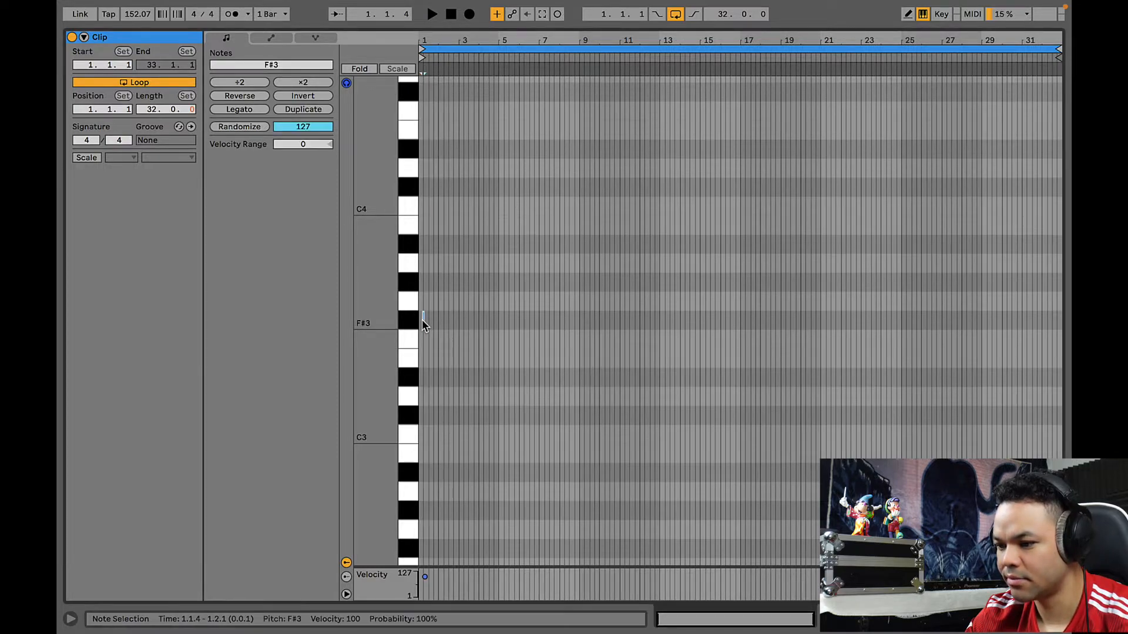
scroll(422, 320, up, 5)
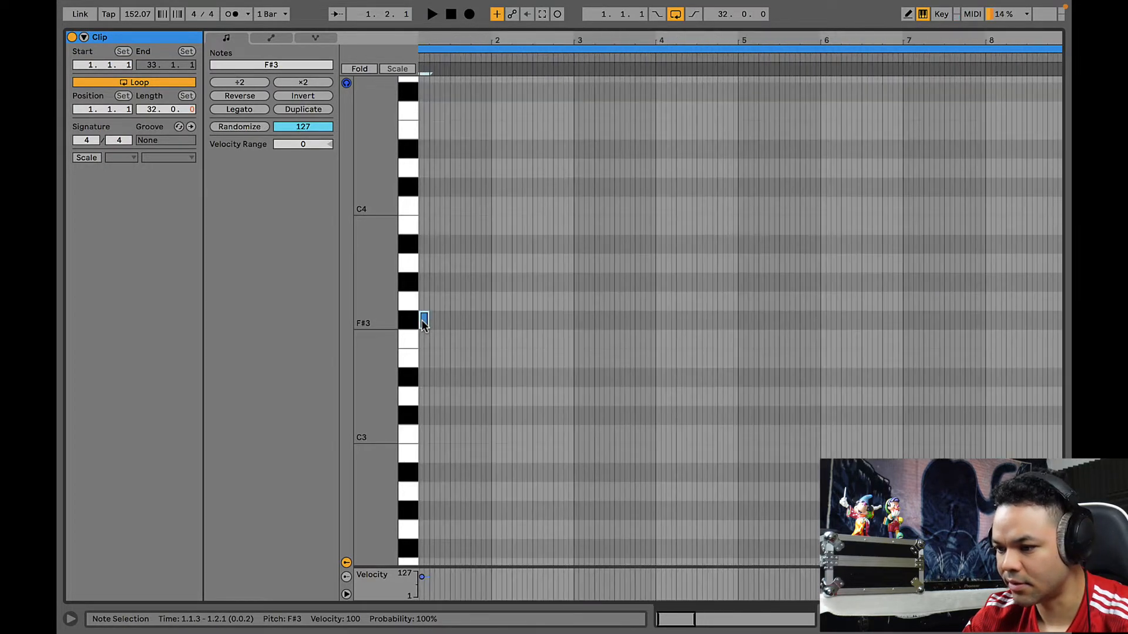
key(Left)
key(Left)
key(Right)
key(Right)
key(Right)
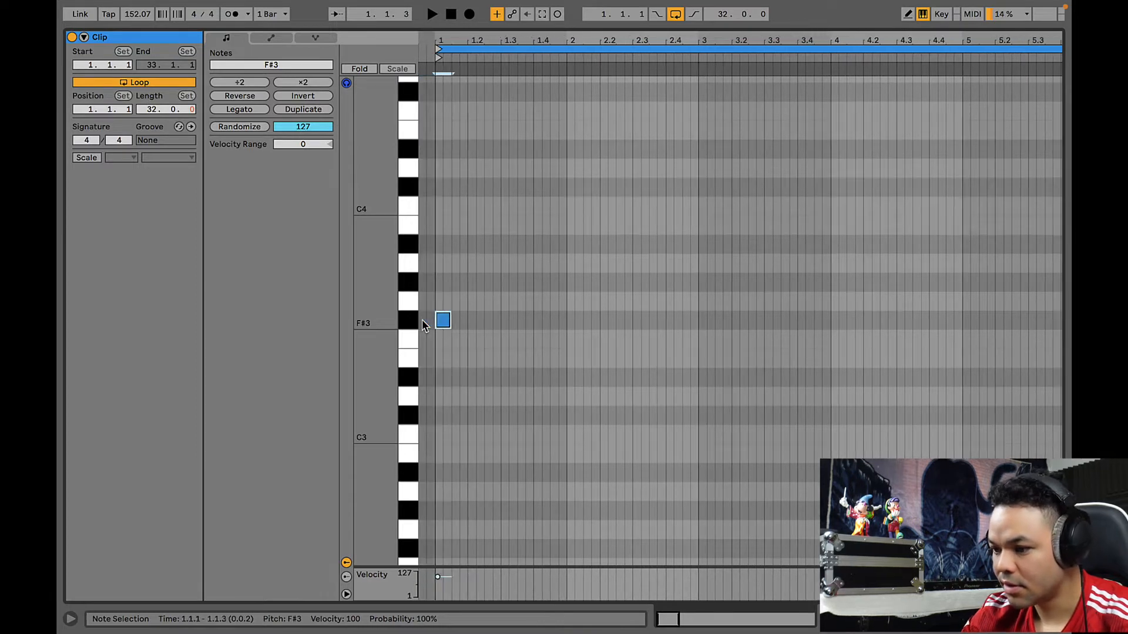
key(Left)
- Play the loop to locate the next hit and add a sixteenth-long F#3 note at 1.3.3
key(space)
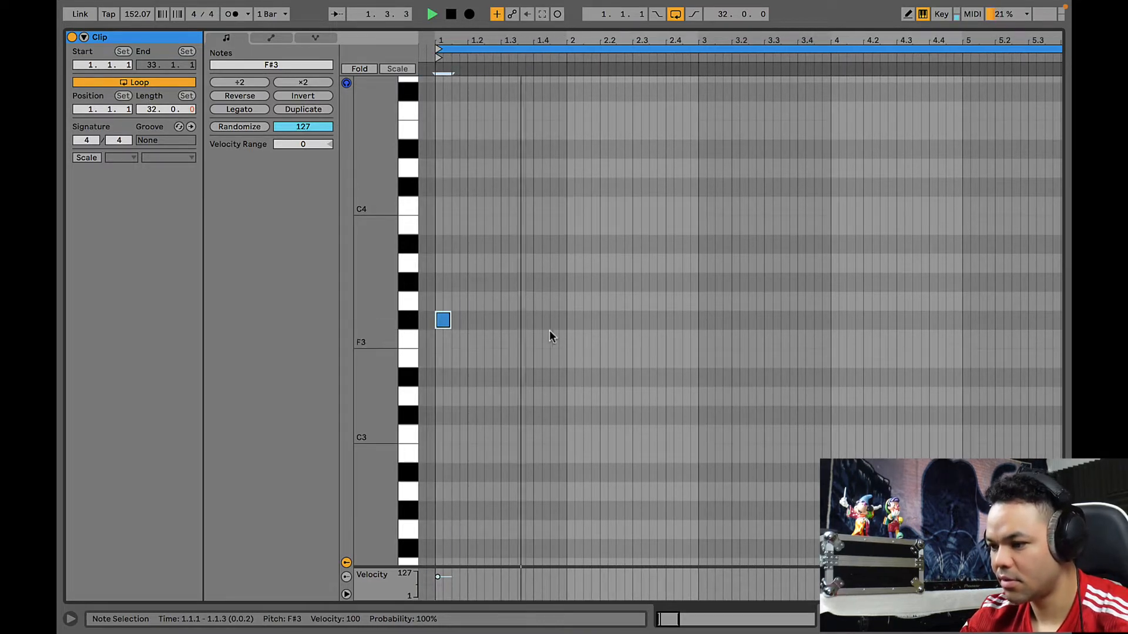
key(space)
click(517, 327)
double_click(520, 322)
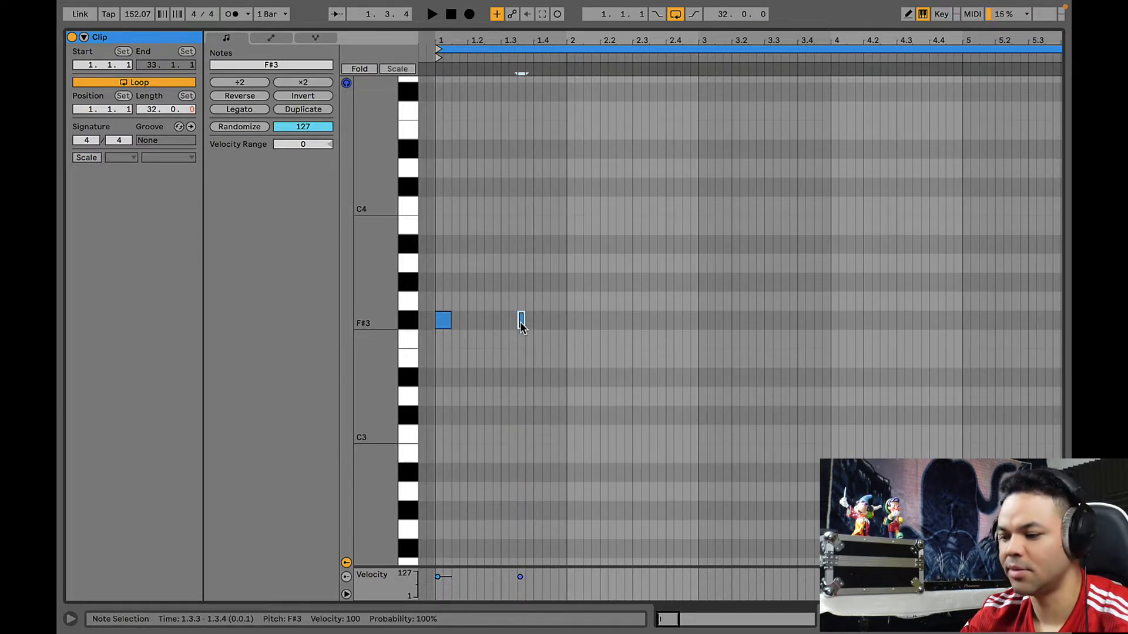
key(space)
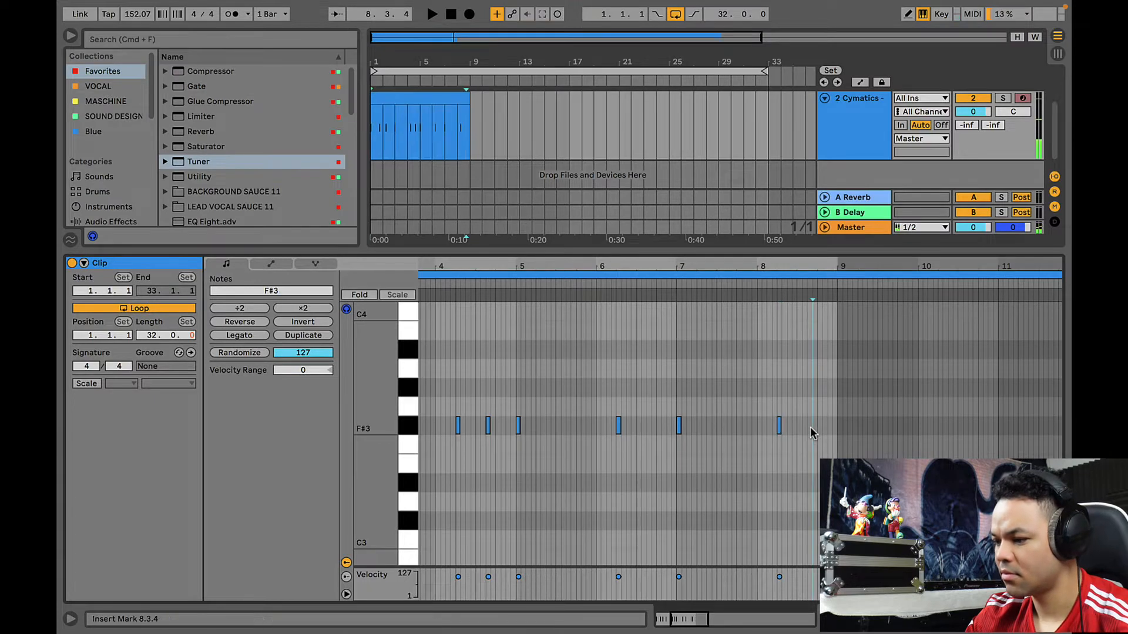
- Add two F#3 notes near the end of bar 8, the last at 8.4.1, and play back the ending of the pattern
double_click(810, 426)
double_click(819, 427)
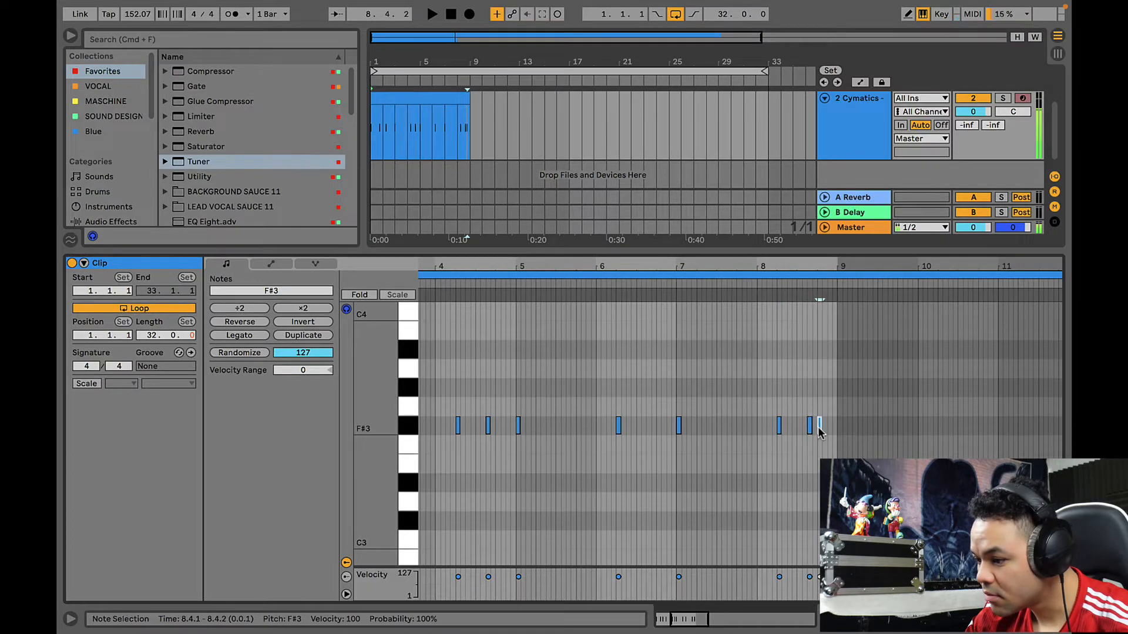
click(730, 284)
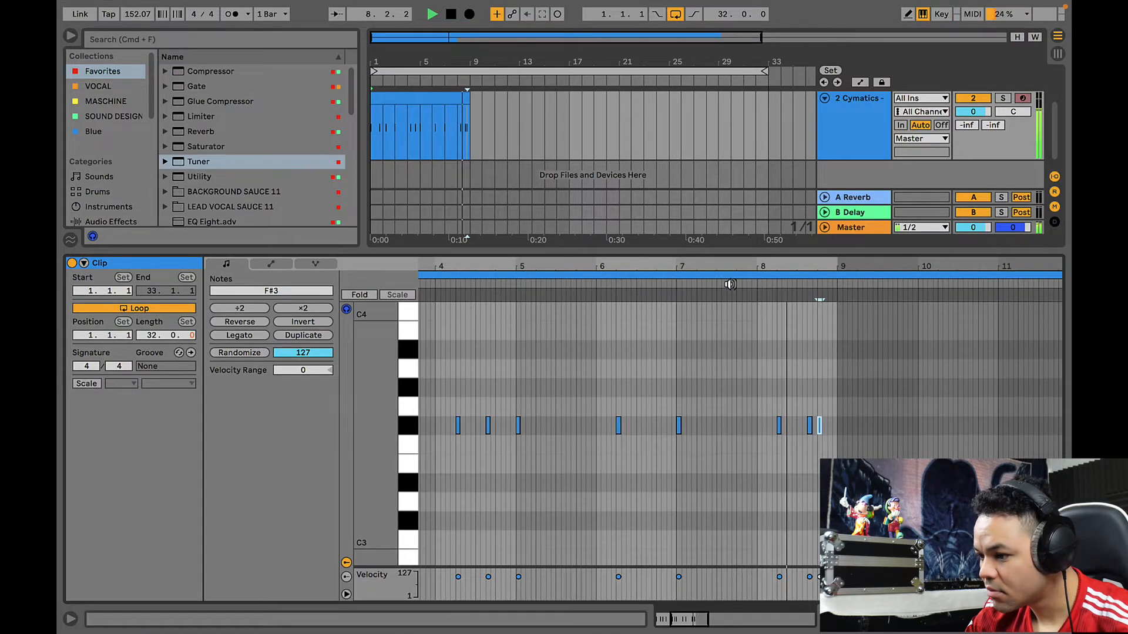
key(space)
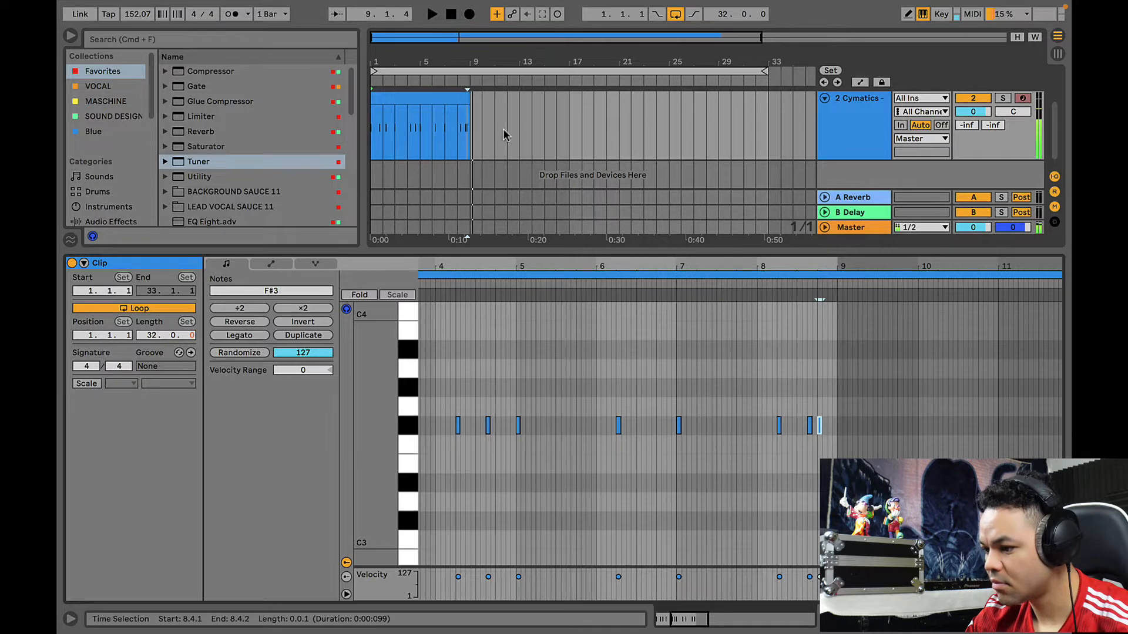
click(461, 99)
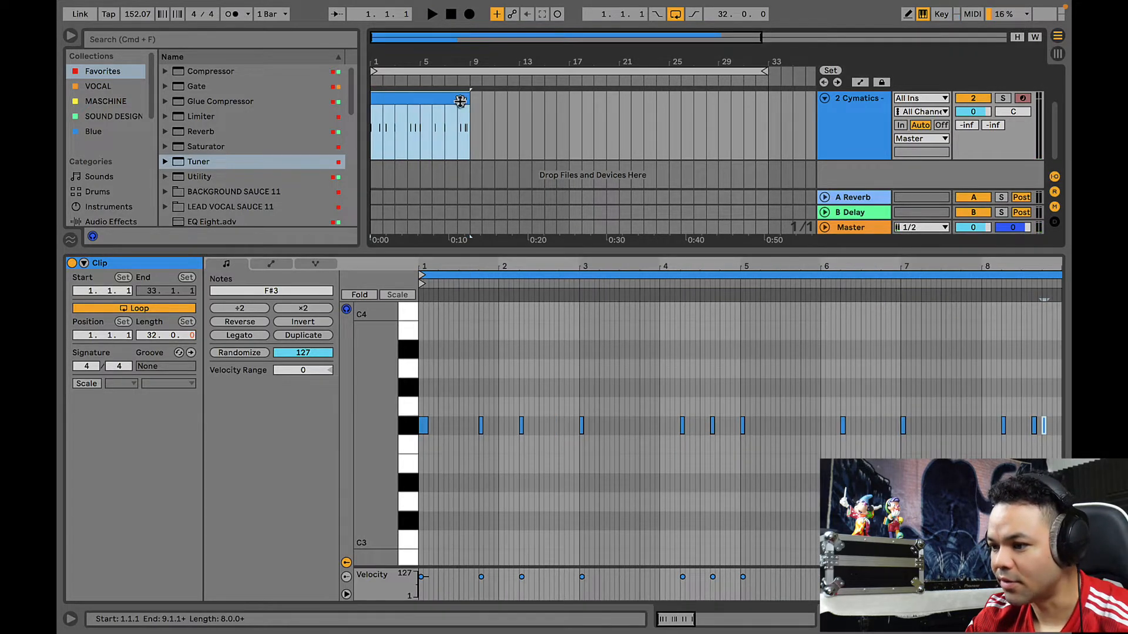
click(984, 434)
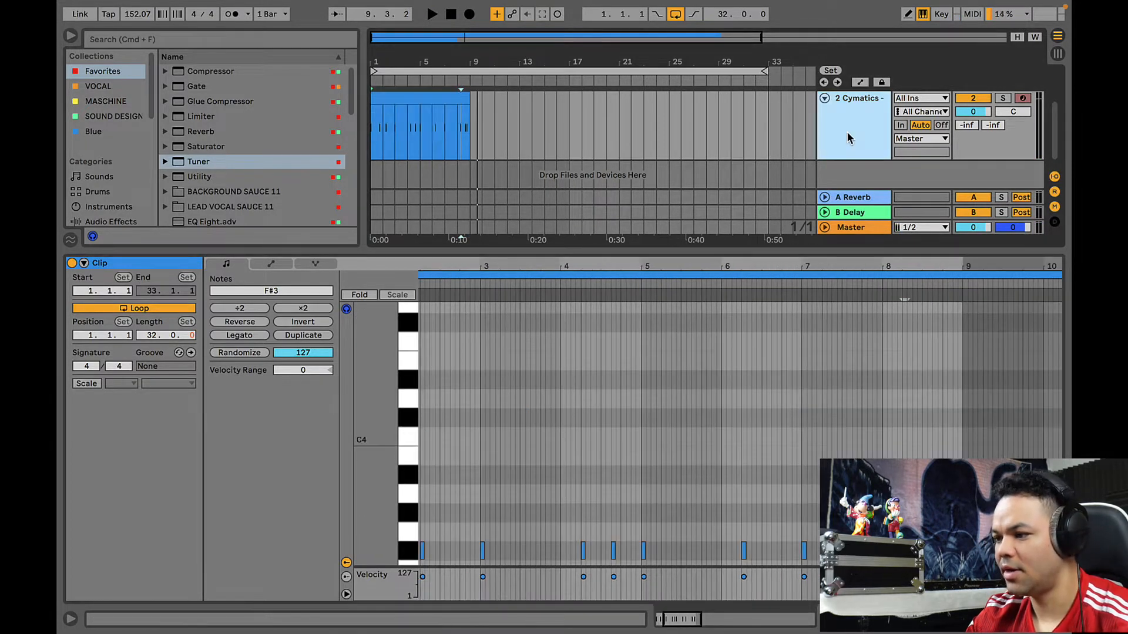
- Rename the bass track as 808 and select it below the MELODY track
key(super+r)
text(8)
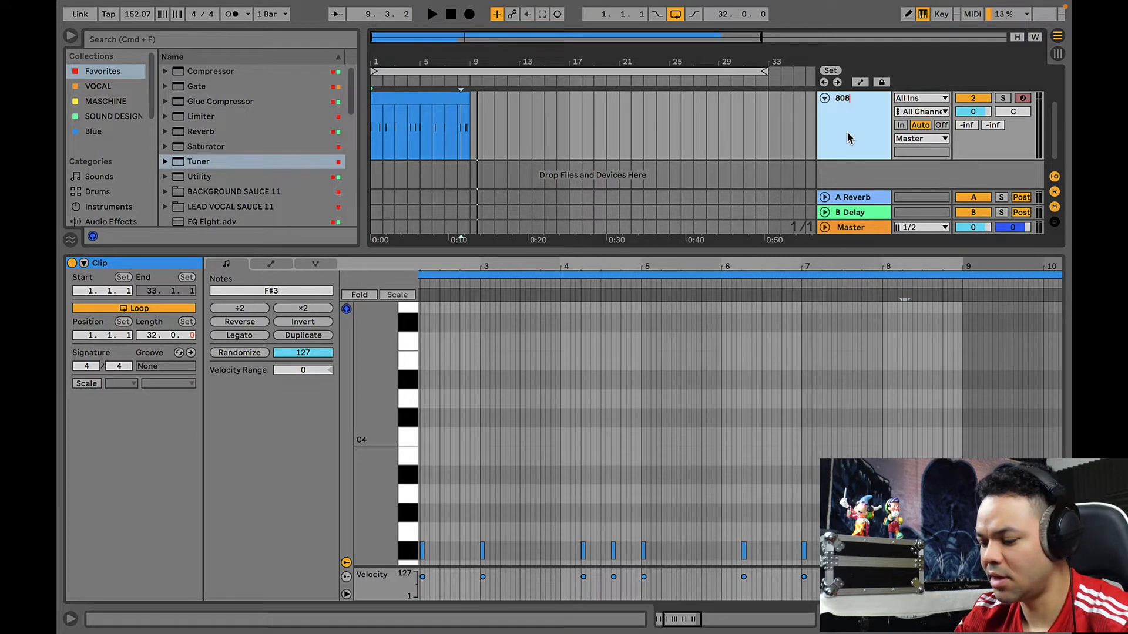
text(08)
key(Return)
scroll(871, 139, down, 1)
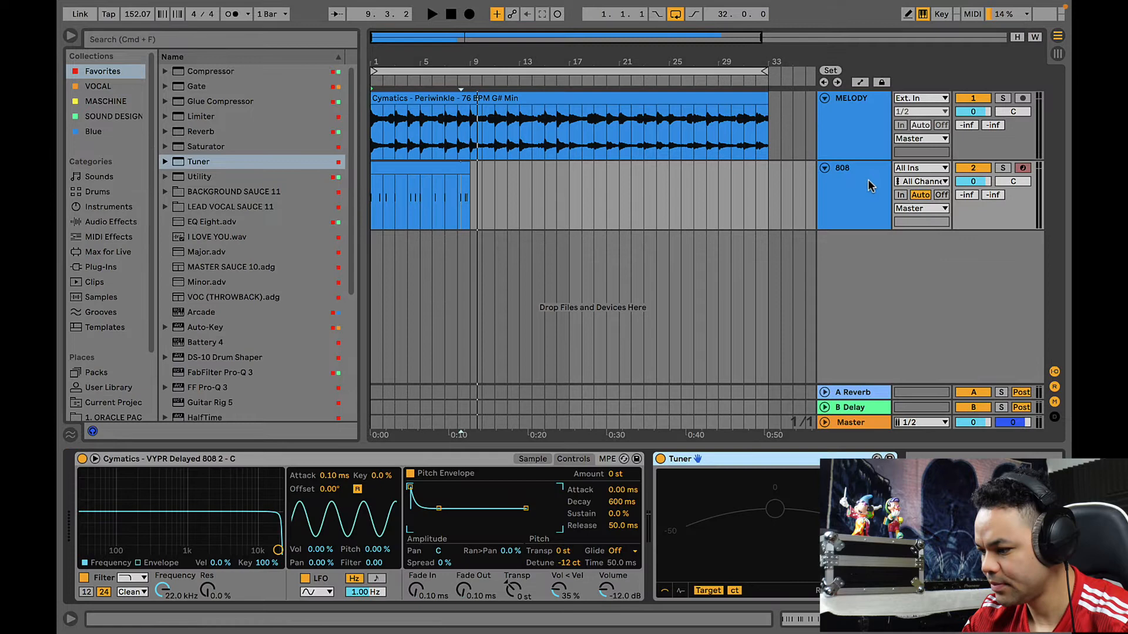
click(859, 188)
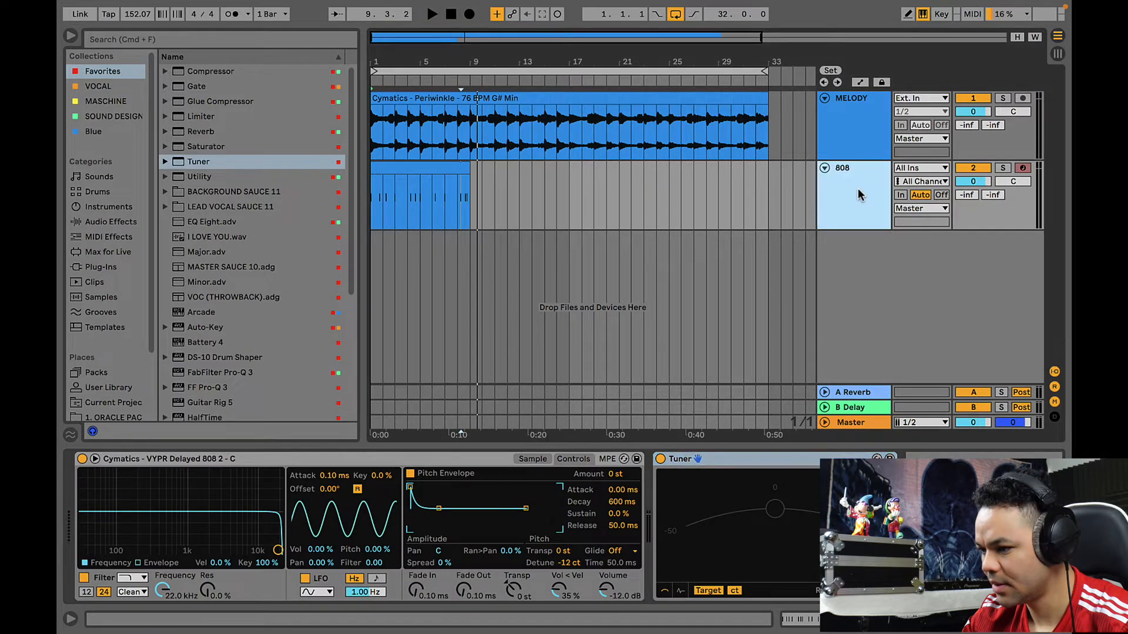
- Add a new audio track below the 808 track and open the VYPR sample folder
key(super+t)
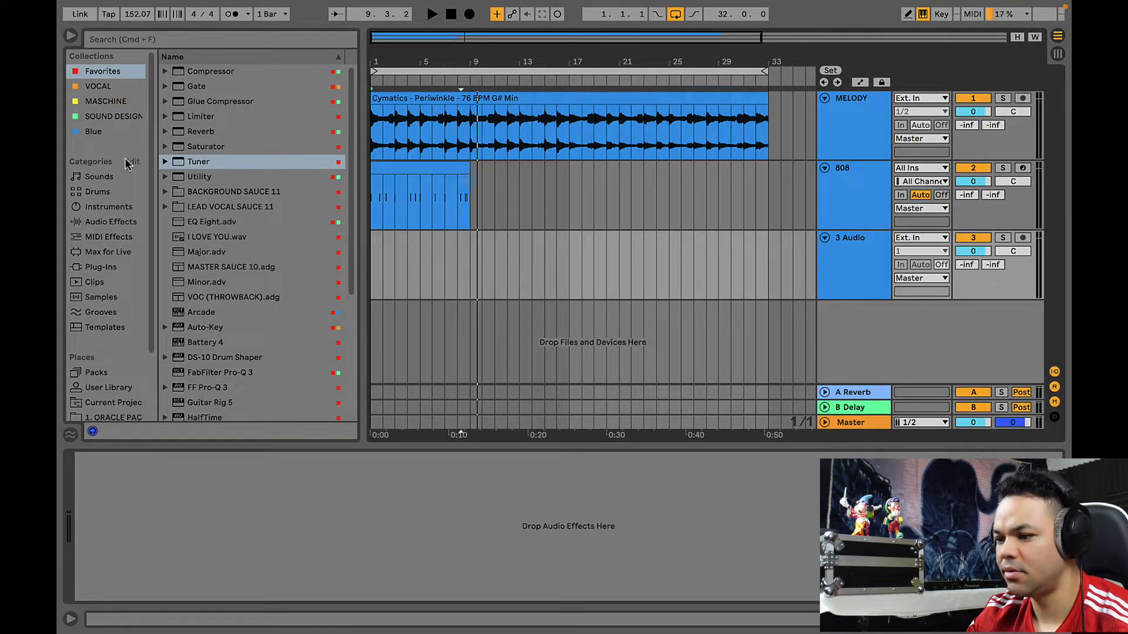
scroll(106, 262, down, 3)
click(106, 339)
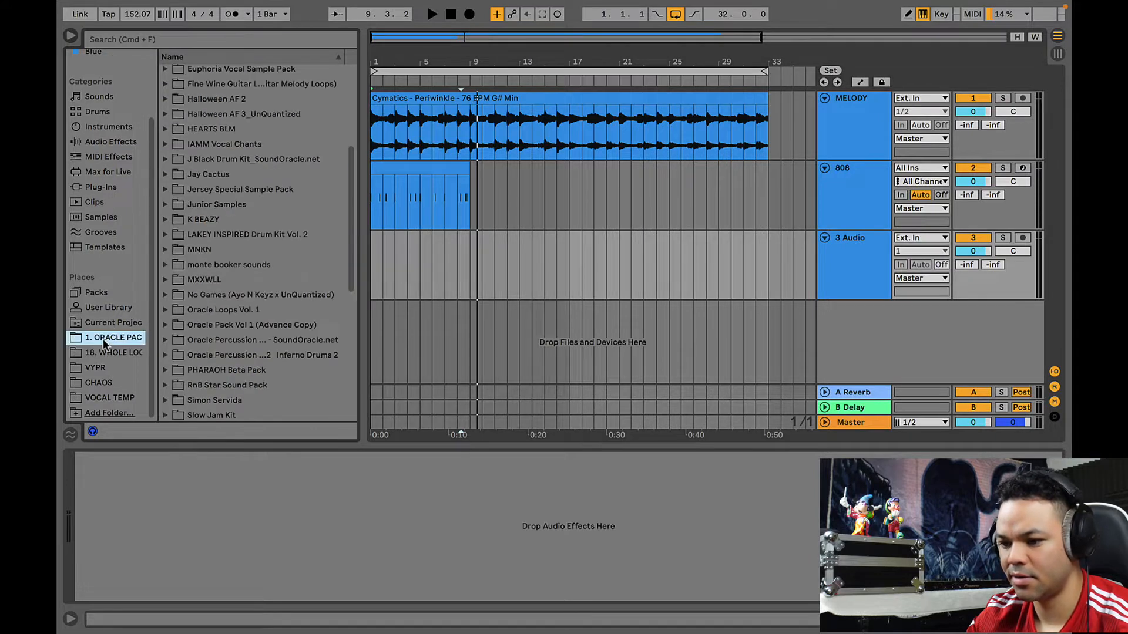
scroll(187, 180, up, 5)
click(200, 207)
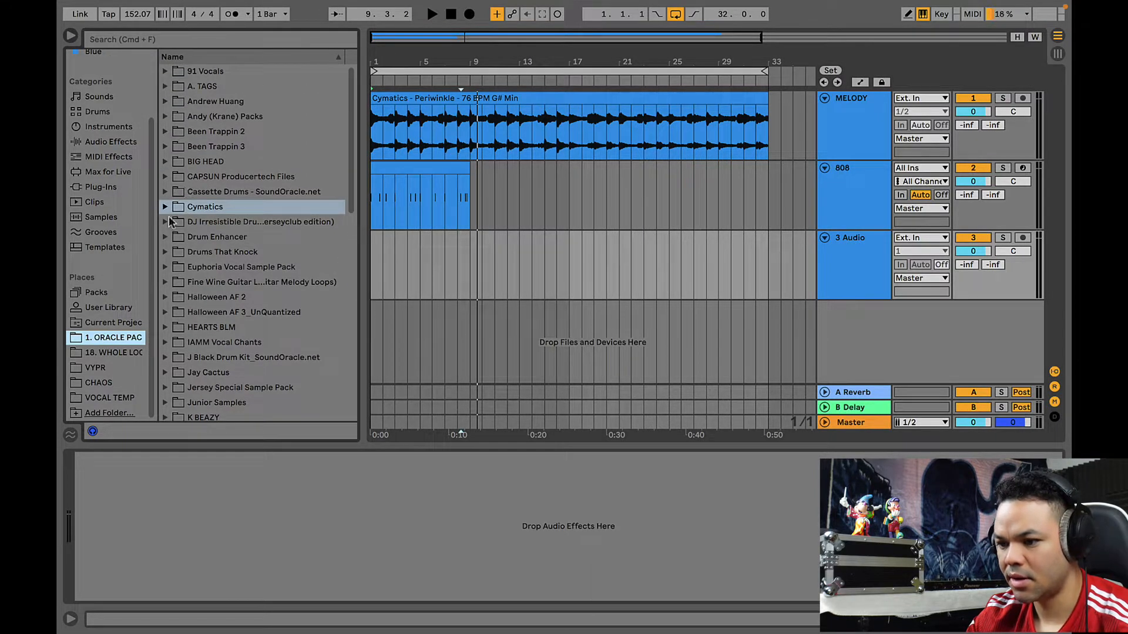
click(99, 369)
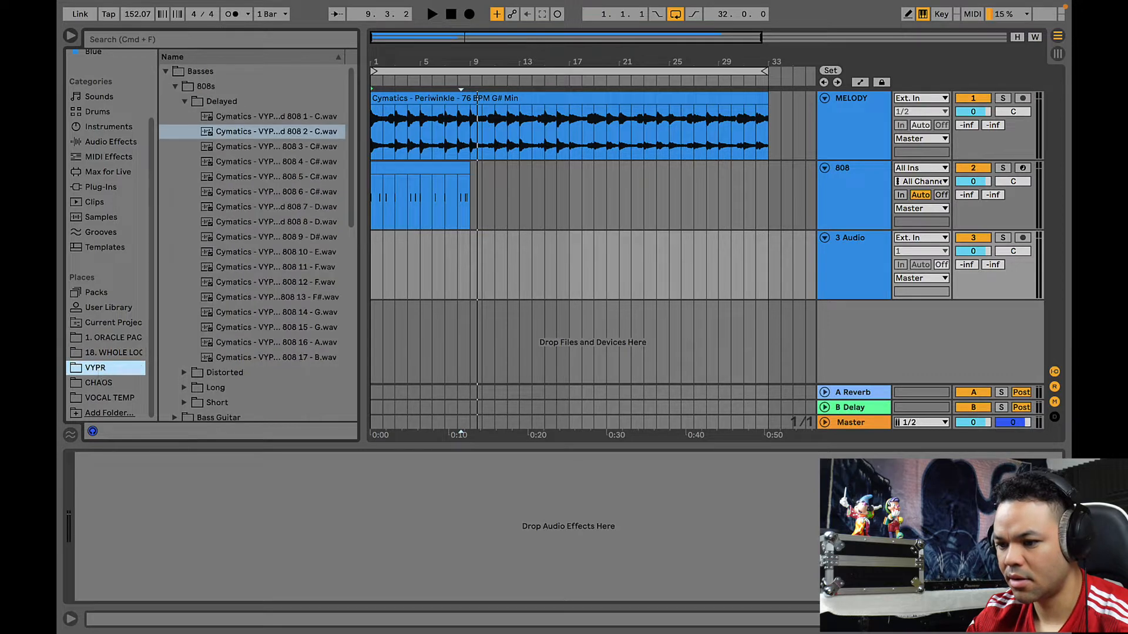
- Collapse the Basses folder and expand Drum One Shots, Kicks and Hard Kicks
click(184, 99)
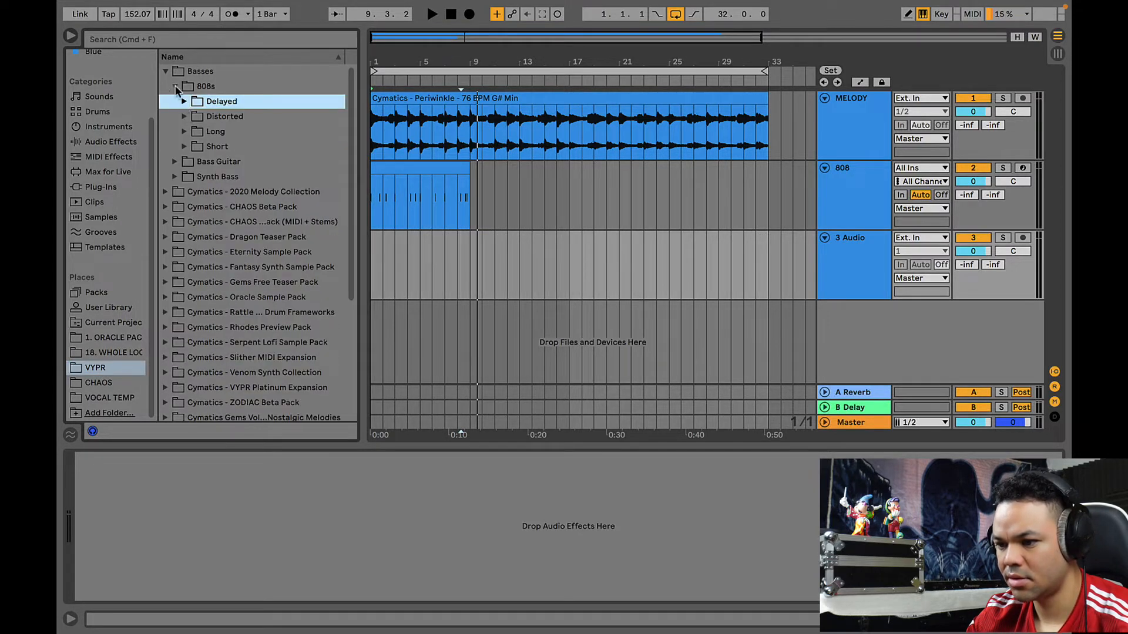
click(165, 71)
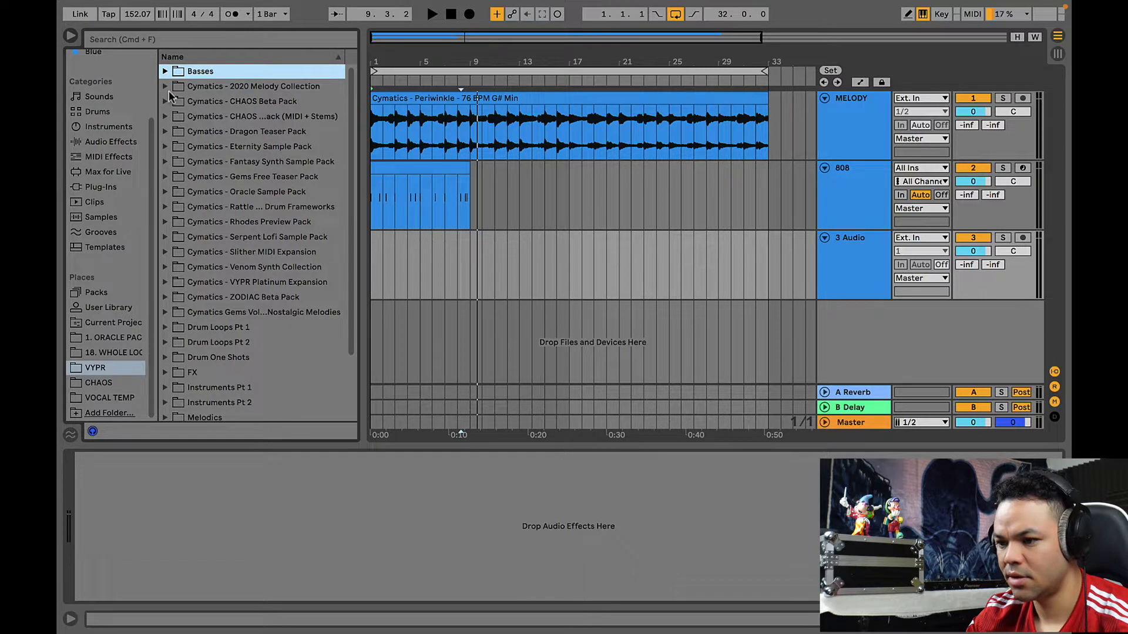
scroll(168, 90, down, 5)
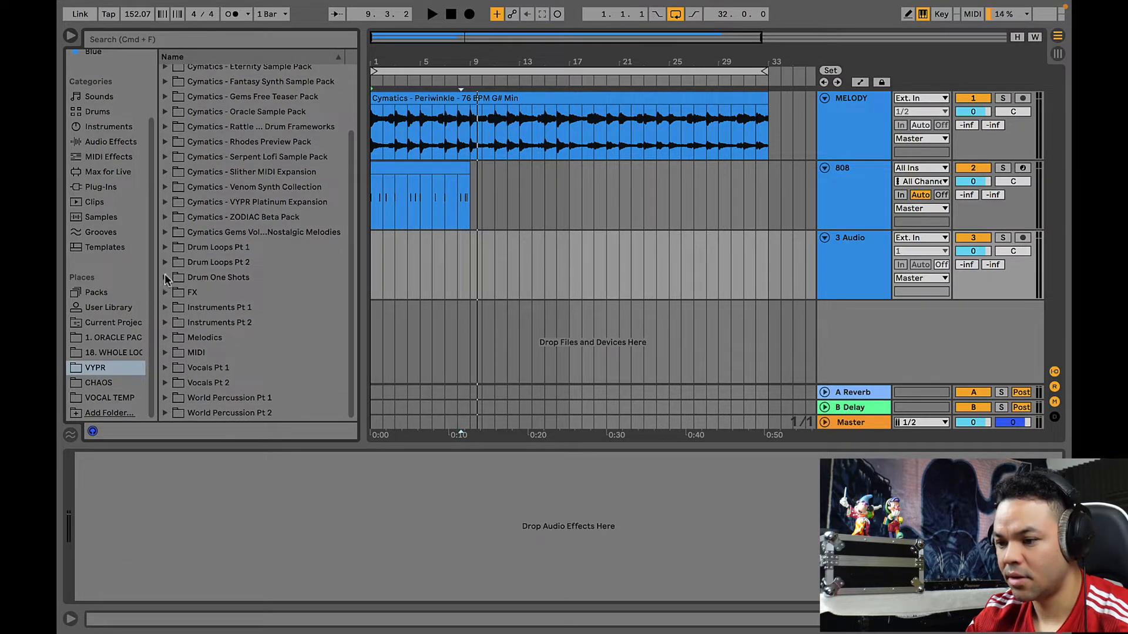
click(166, 278)
key(Down)
key(Down)
key(Down)
key(Down)
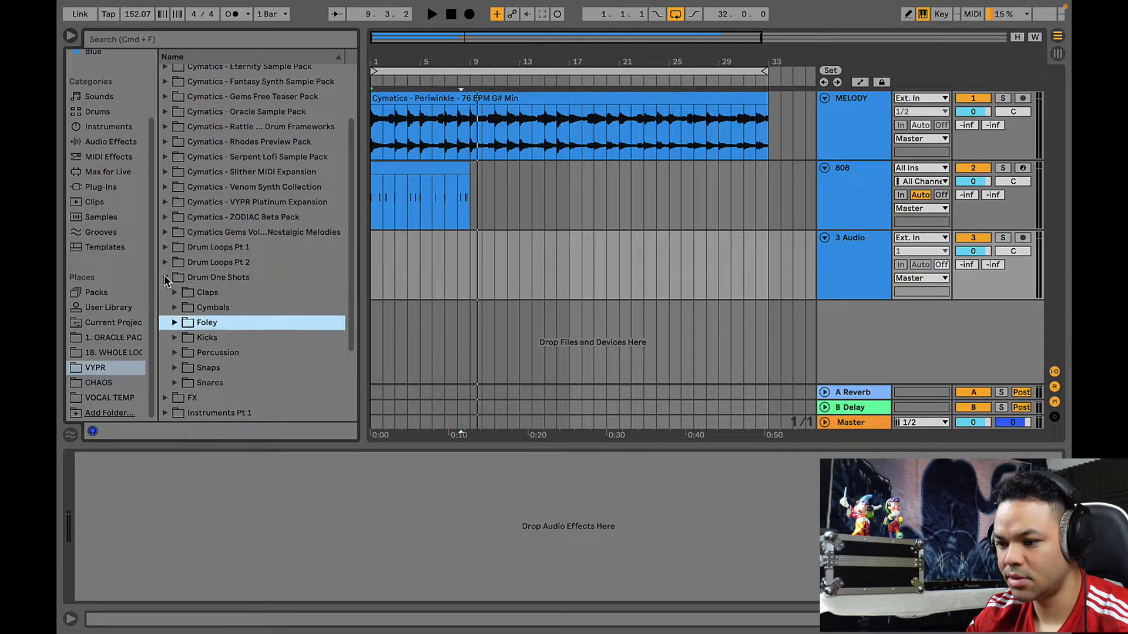
key(Right)
key(Down)
key(Down)
key(Down)
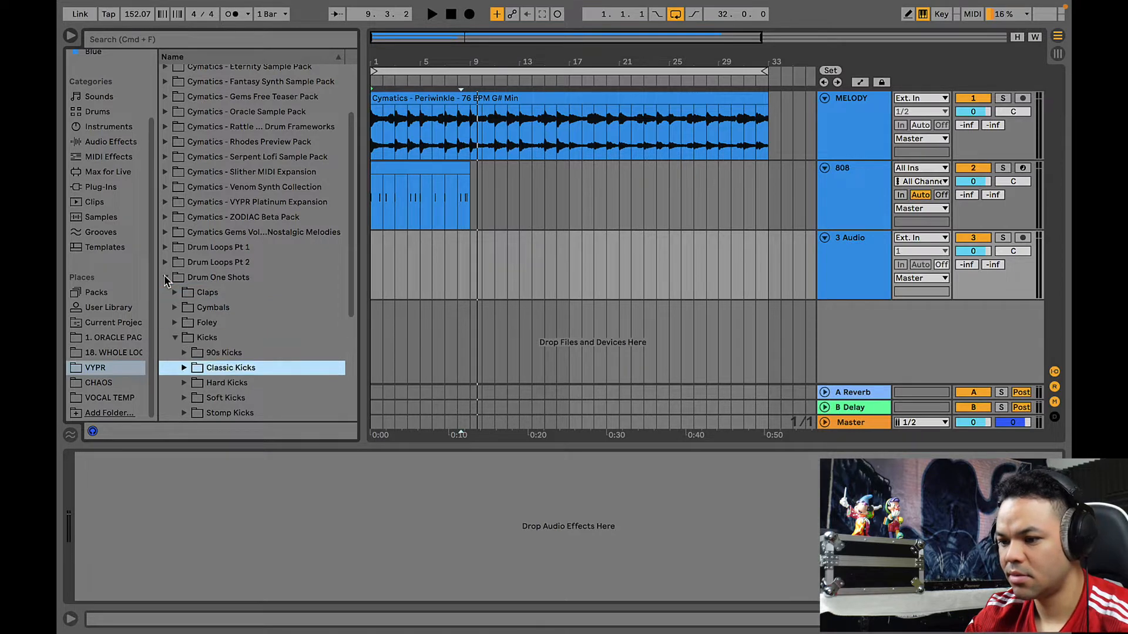
key(Right)
- Audition the Hard Kicks samples and place VYPR Hard Kick 8 - C# at 1.1.1 on the new audio track
key(Down)
key(Down)
key(Down)
key(Down)
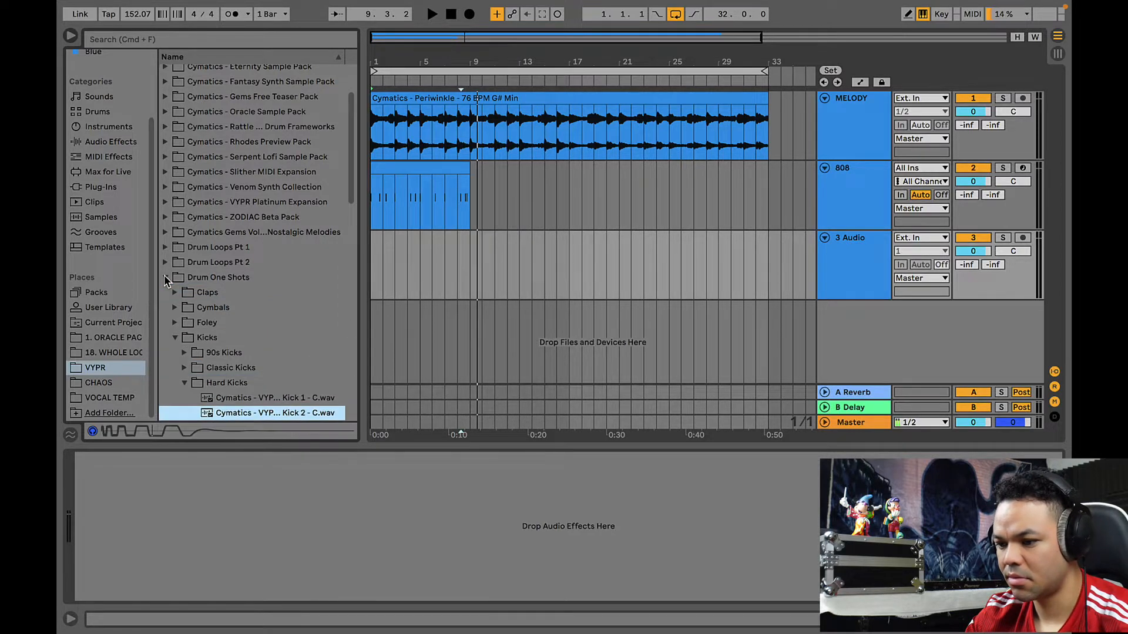
key(Down)
key(Down)
key(Down)
key(Down)
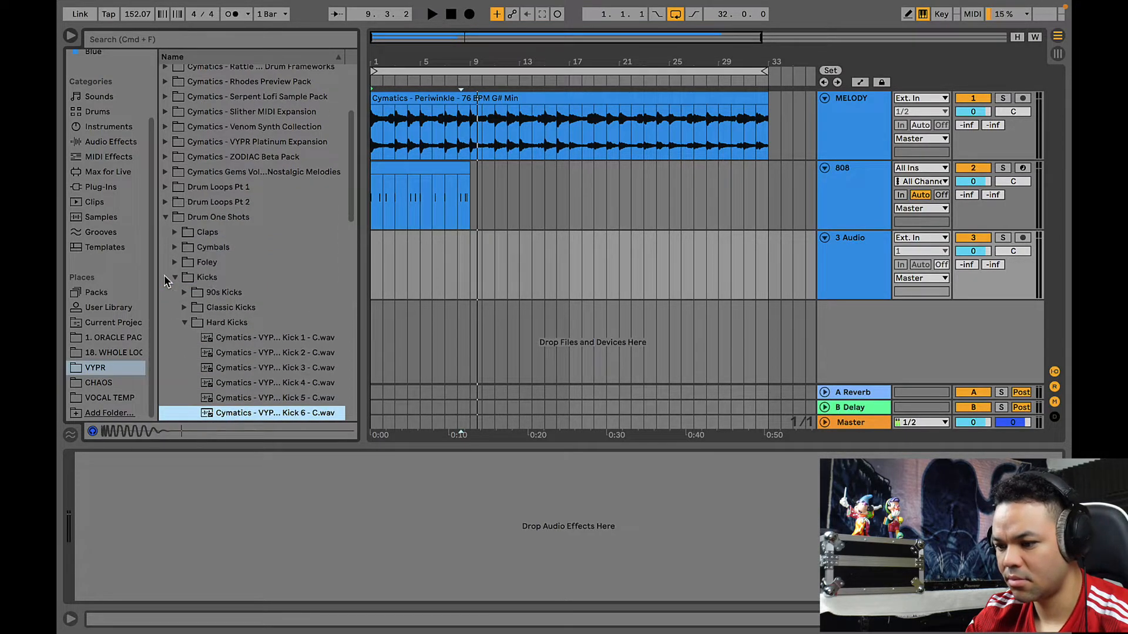
key(Down)
key(Up)
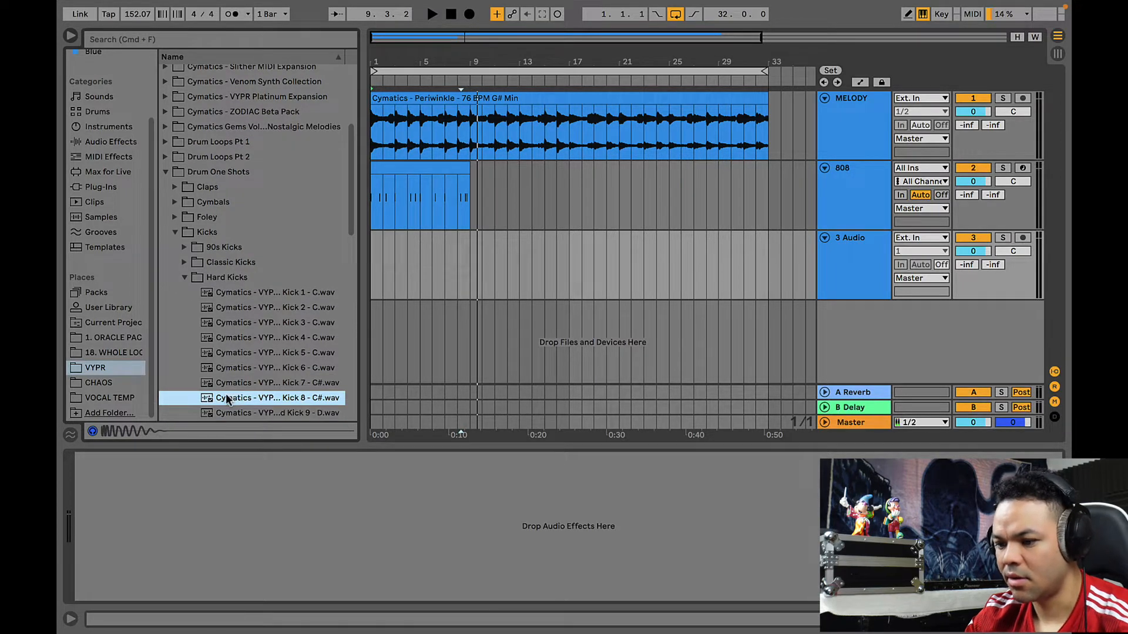
key(Up)
key(Down)
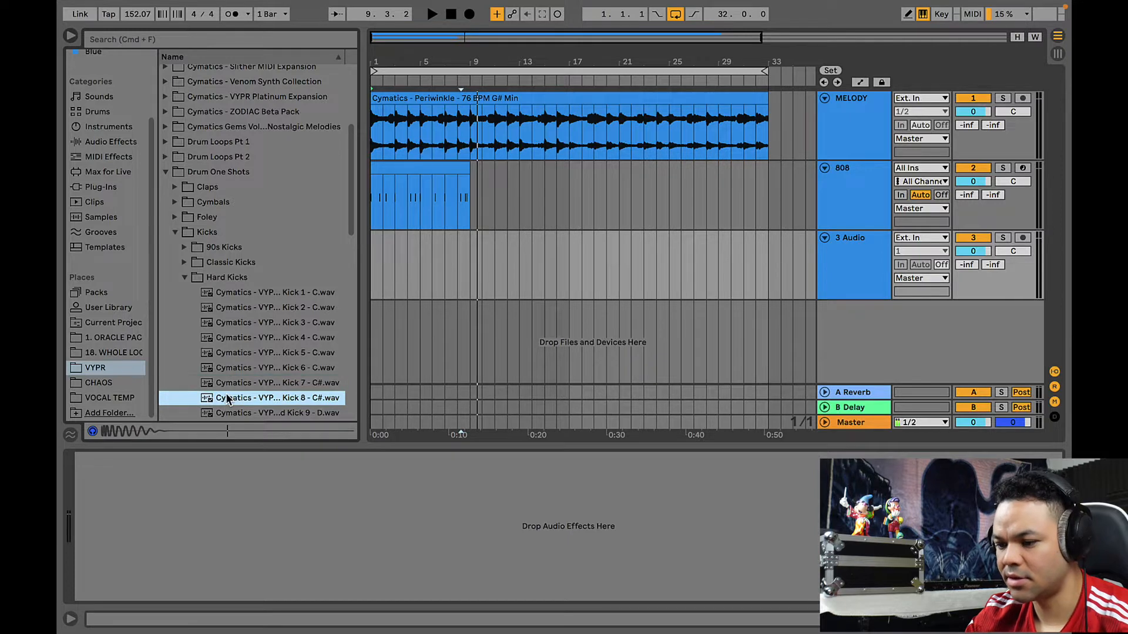
drag(222, 399, 391, 241)
- Play the kick against the melody and 808, and set the kick track's volume to -6.0 dB
scroll(371, 255, up, 5)
scroll(372, 255, left, 1)
key(space)
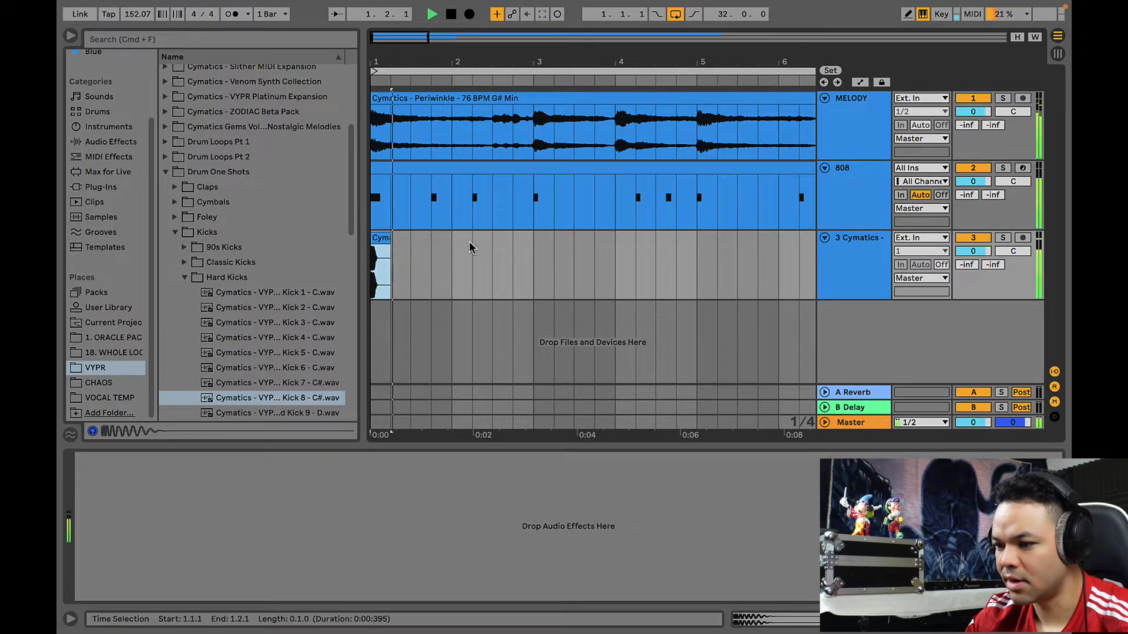
key(space)
drag(973, 249, 973, 252)
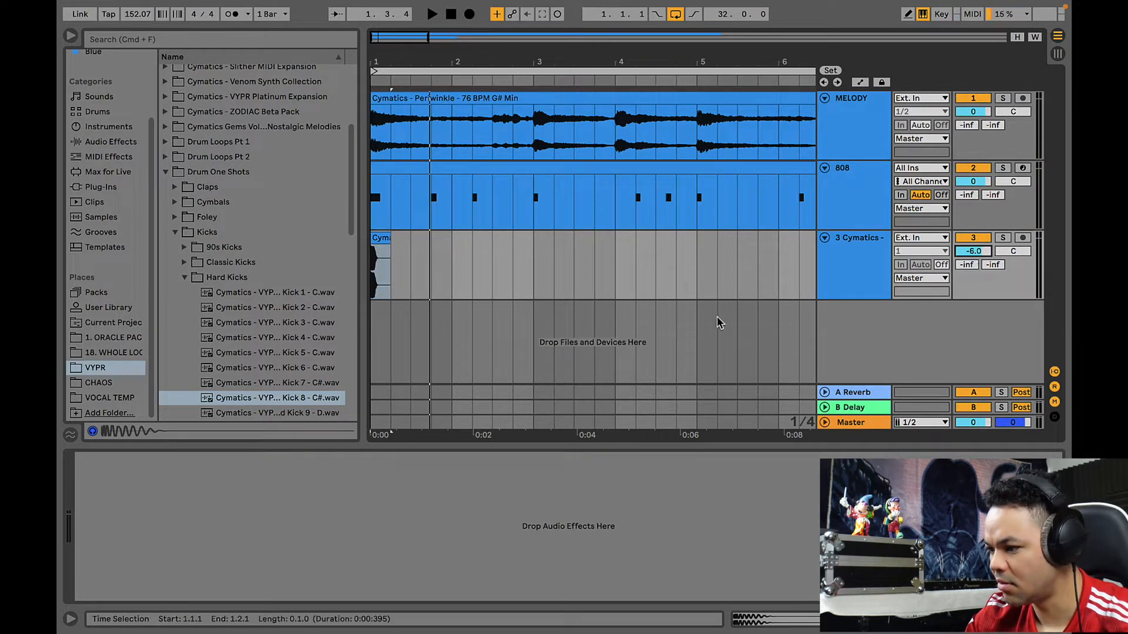
- Copy the kick clip to 1.4.1, 2.2.1, 3.1.1 and 4.2.1, matching the 808 notes
click(379, 238)
key(super+c)
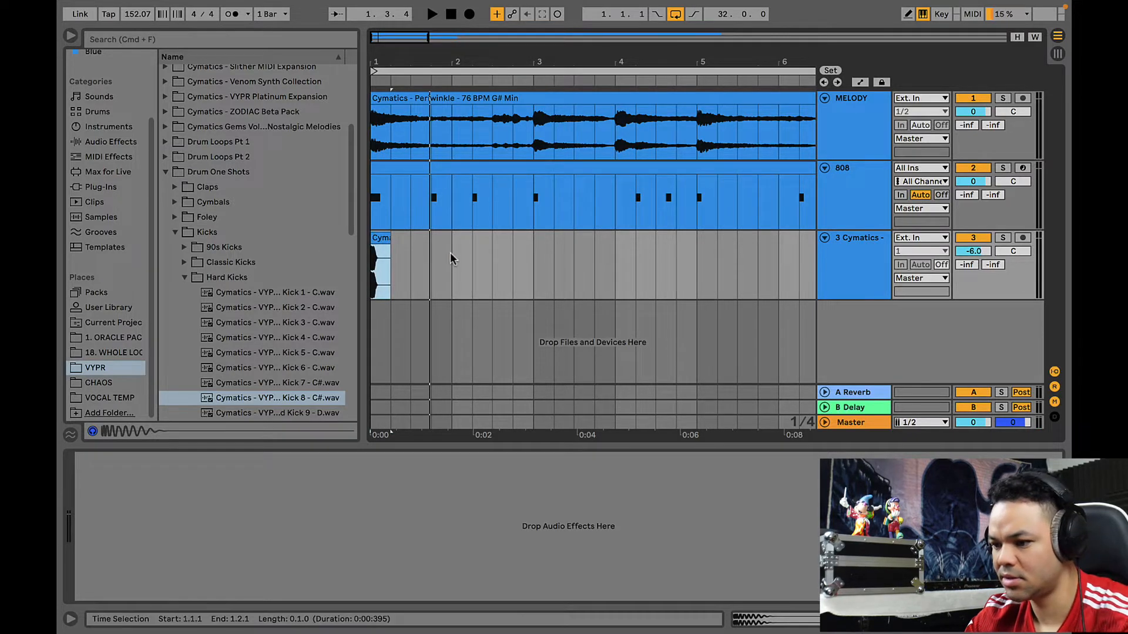
click(430, 249)
key(super+v)
click(475, 249)
key(super+v)
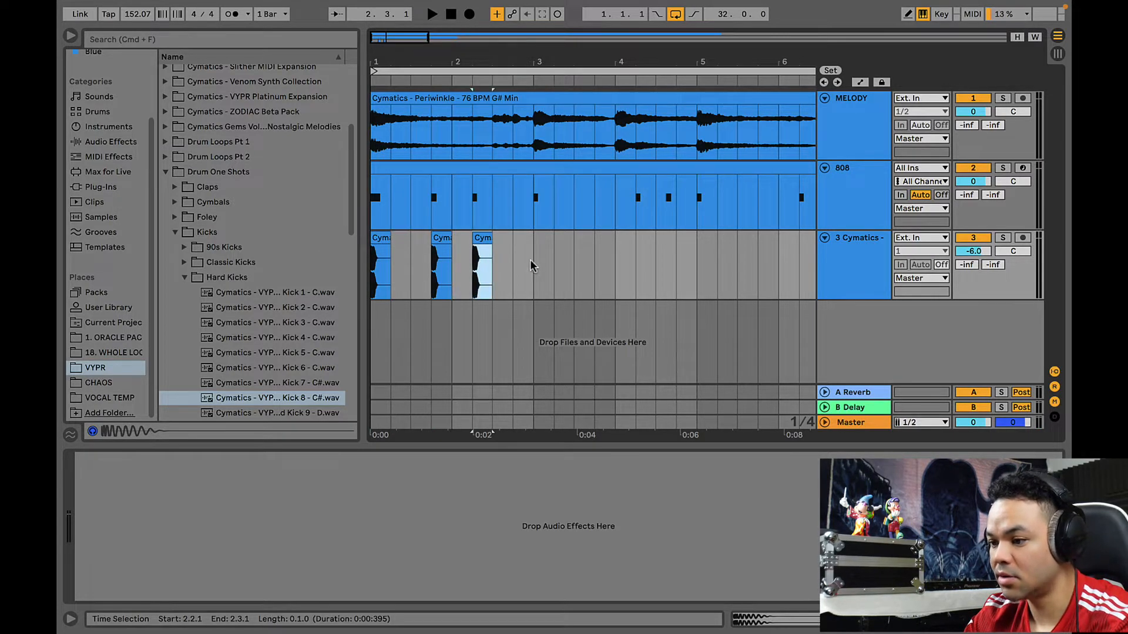
click(532, 261)
key(super+v)
click(637, 262)
key(super+v)
- Paste further kick clips at 4.3.3 and 5.1.1 under the matching 808 notes
click(658, 263)
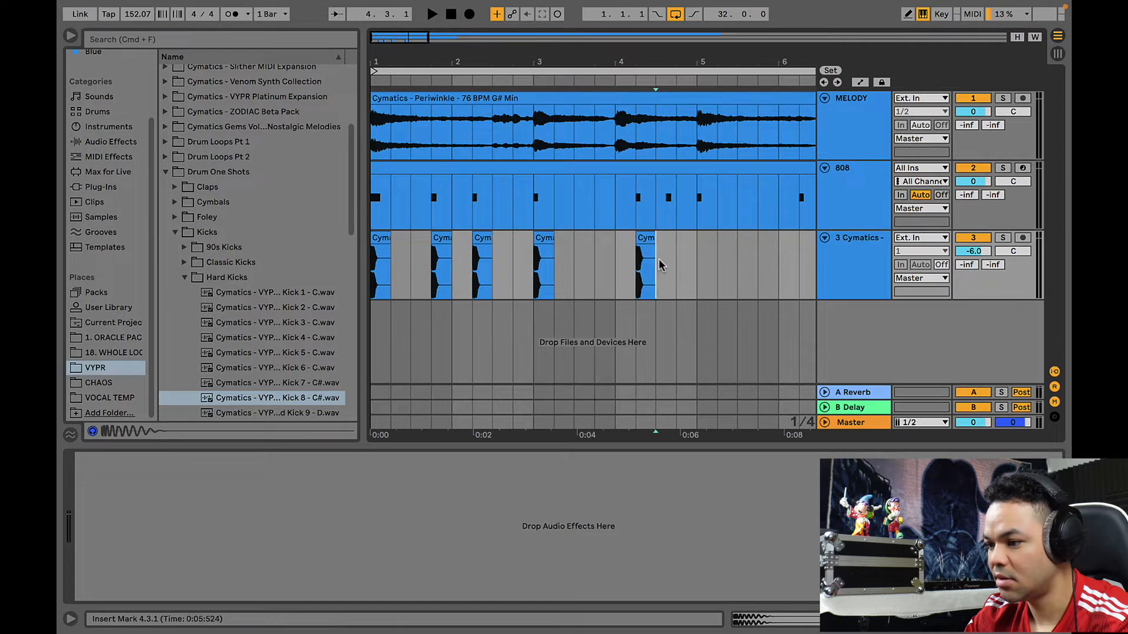
key(super+v)
scroll(670, 263, up, 6)
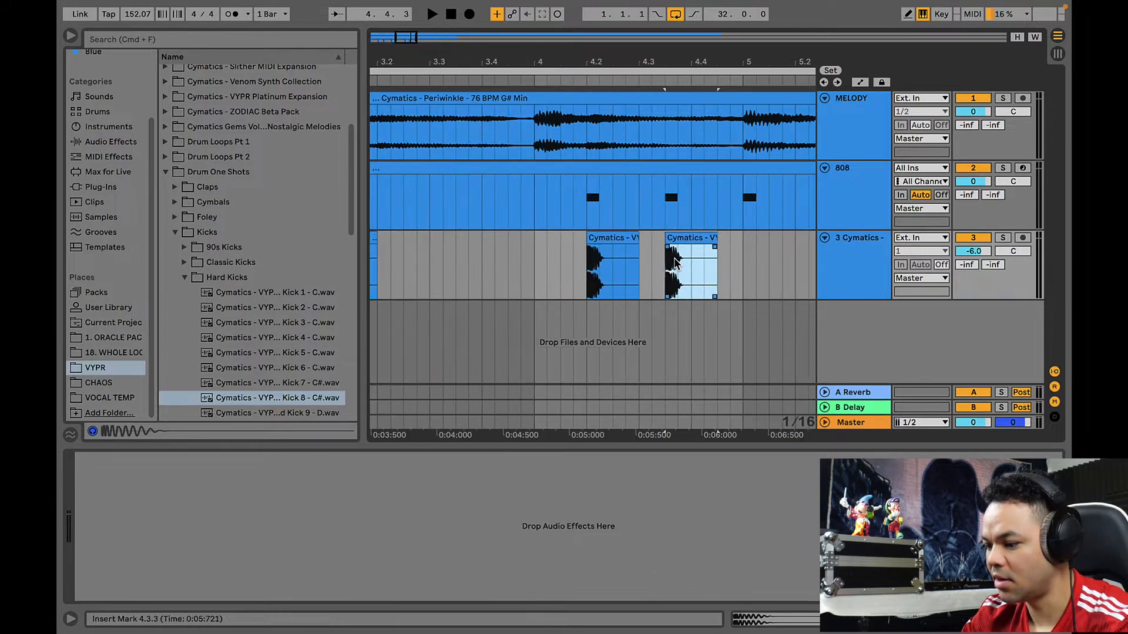
click(662, 259)
key(super+v)
scroll(662, 257, right, 3)
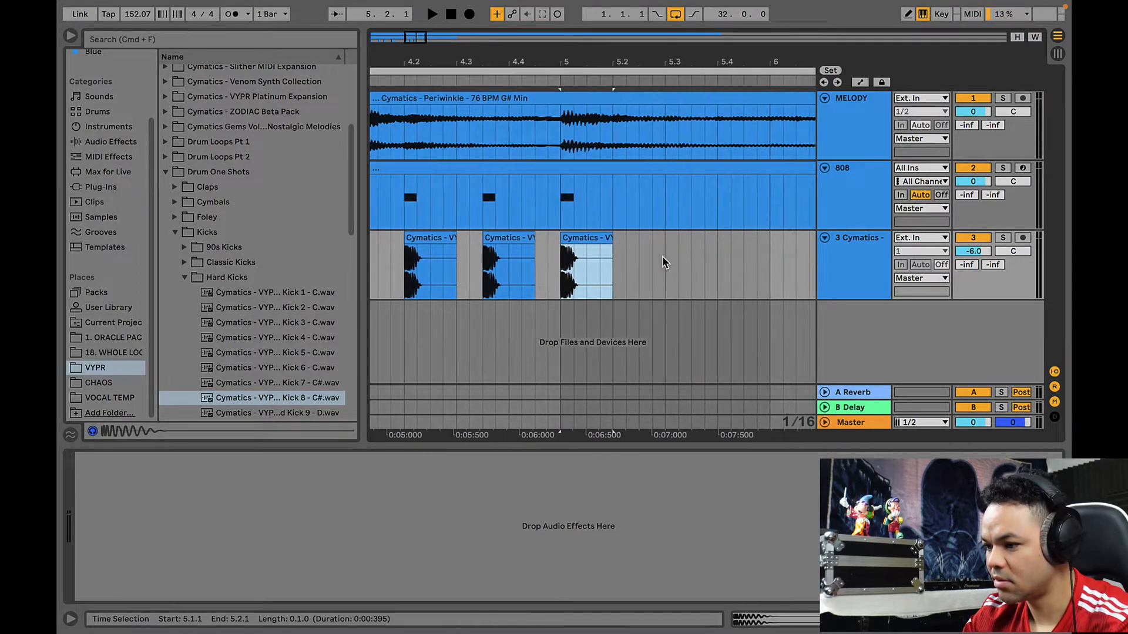
- Hide the browser and the device view, and paste a kick clip at 6.2.1
key(super+alt+b)
key(super+alt+l)
scroll(632, 257, right, 2)
click(453, 258)
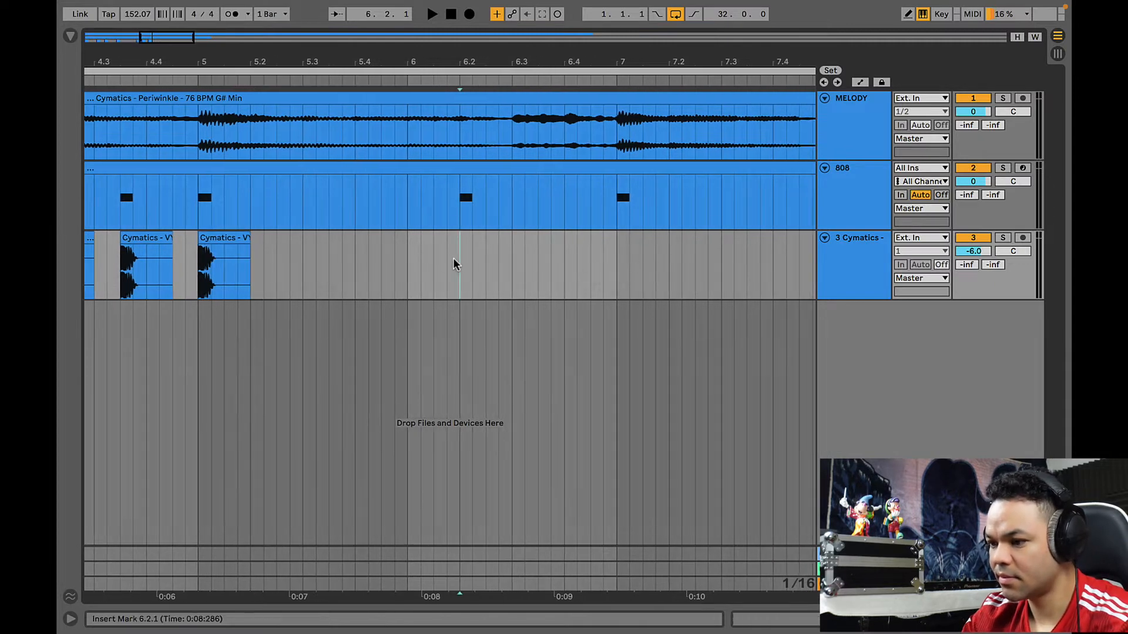
key(super+v)
scroll(453, 259, right, 3)
key(minus)
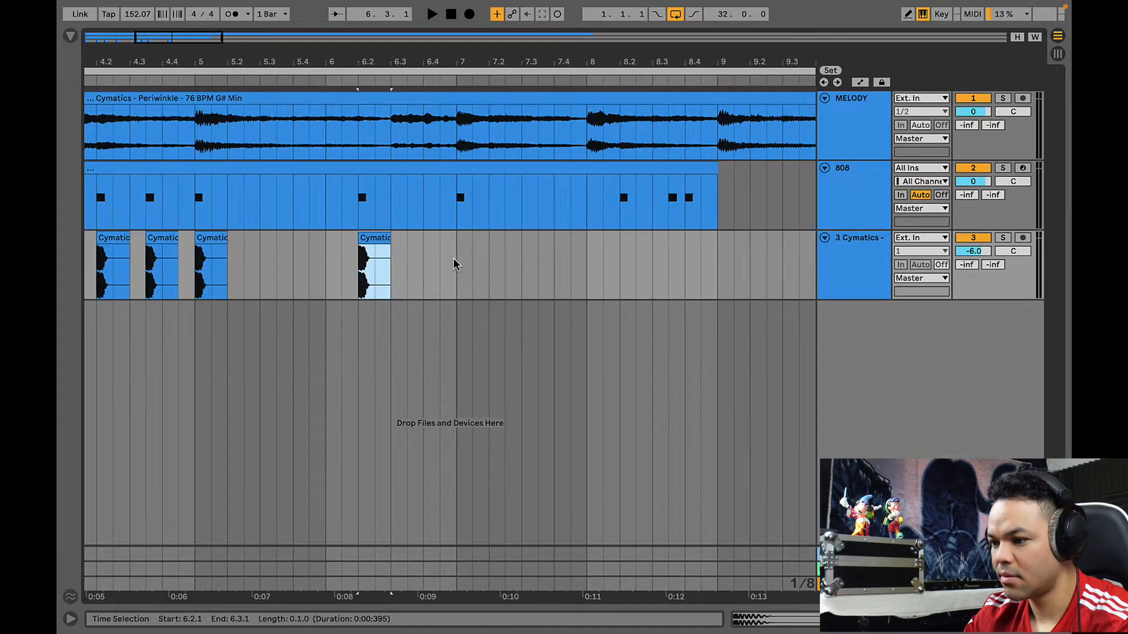
- Paste kick clips at 7.1.1, 8.2.1, 8.3.3 and 8.4.1 to complete the eight-bar pattern
click(455, 258)
key(super+v)
click(622, 252)
key(super+v)
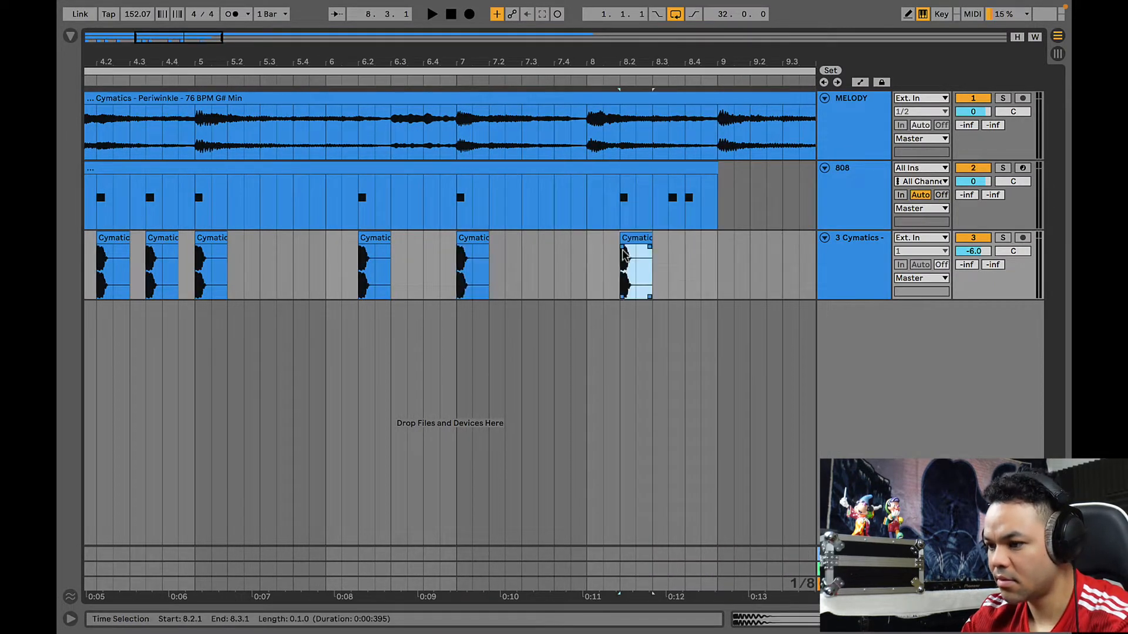
click(669, 258)
key(super+v)
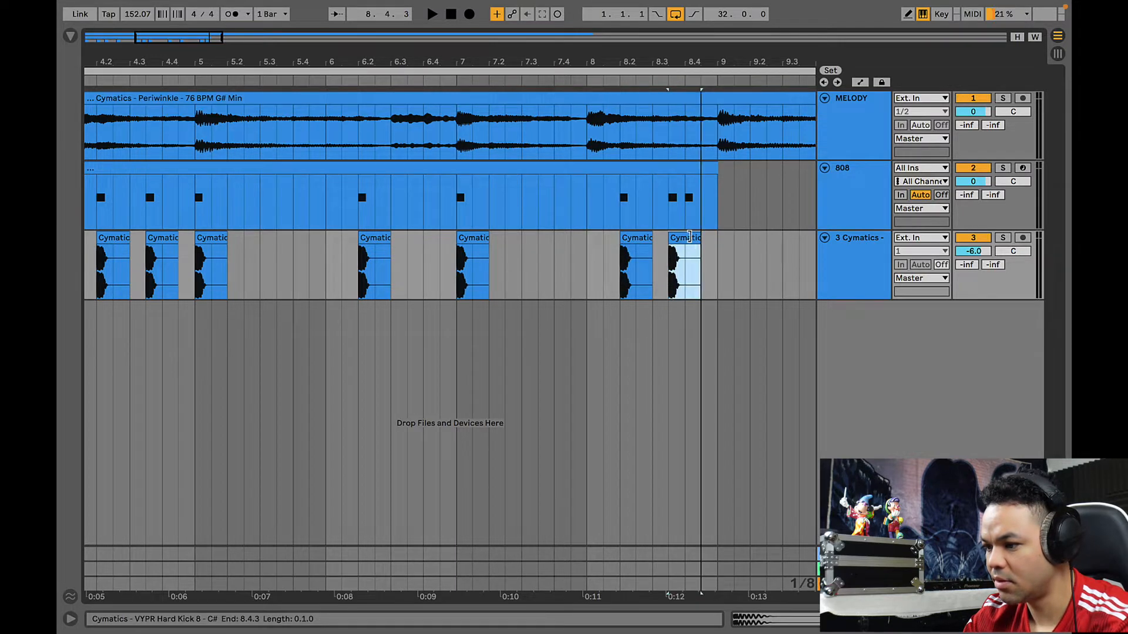
click(690, 243)
key(super+v)
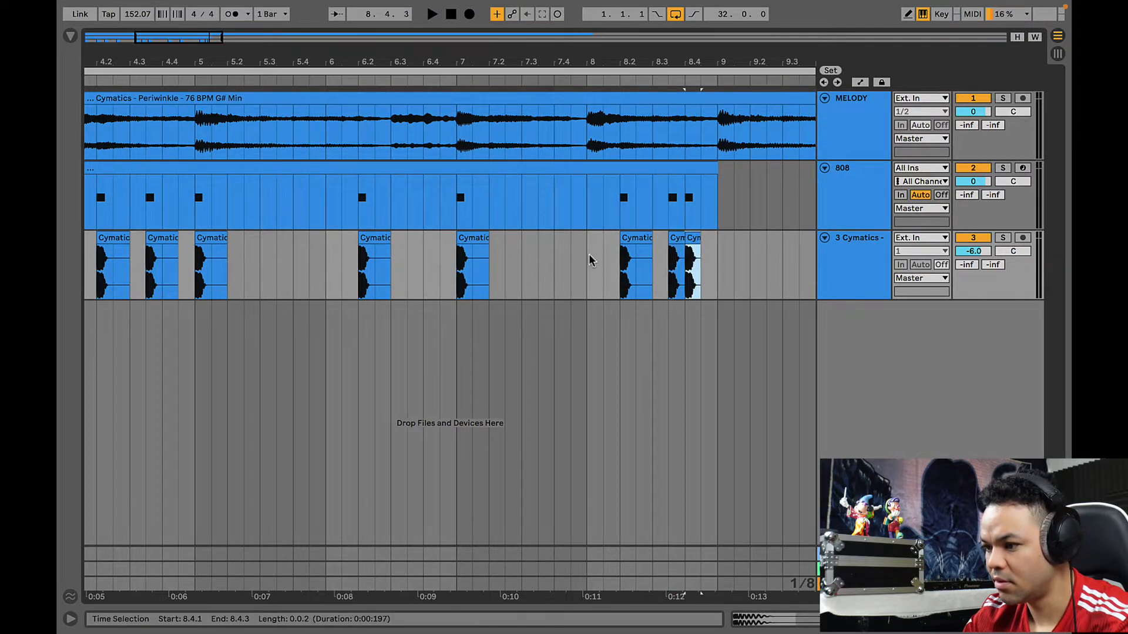
- Select the 808 clip and play back the beat from the start
click(544, 170)
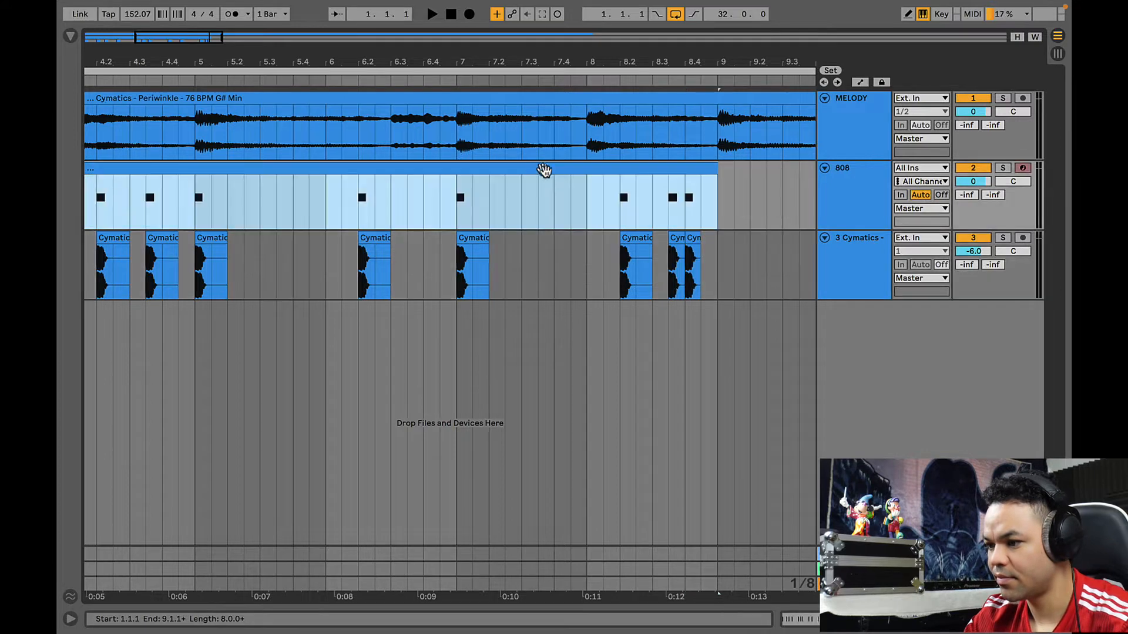
key(space)
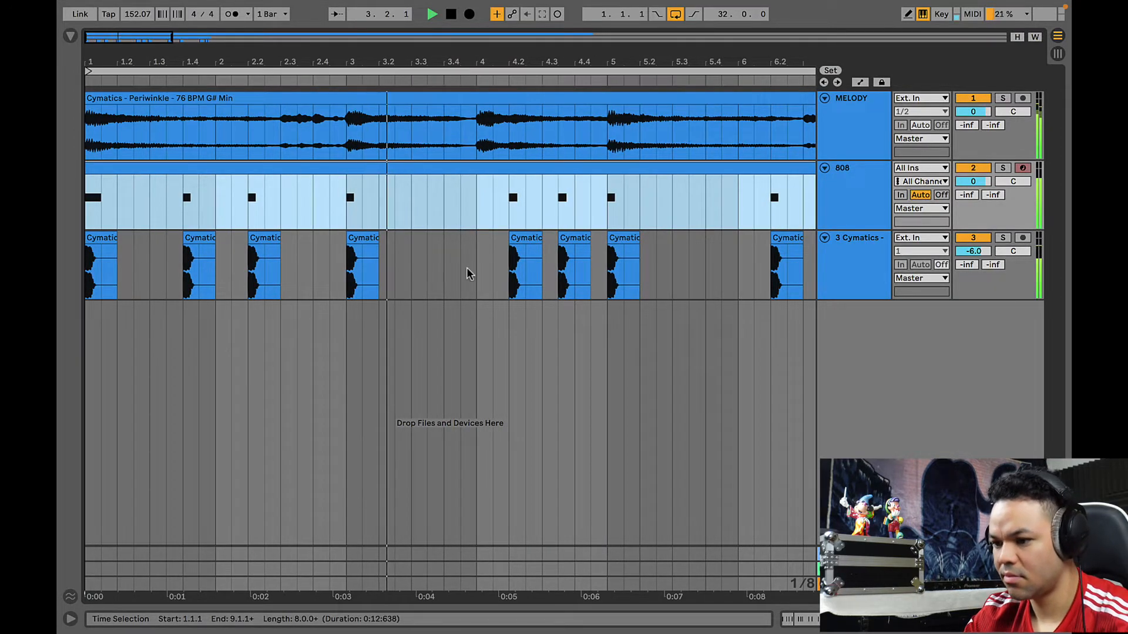
key(space)
- Play the beat with the 808 track's devices shown and delete the Tuner from that track
double_click(446, 172)
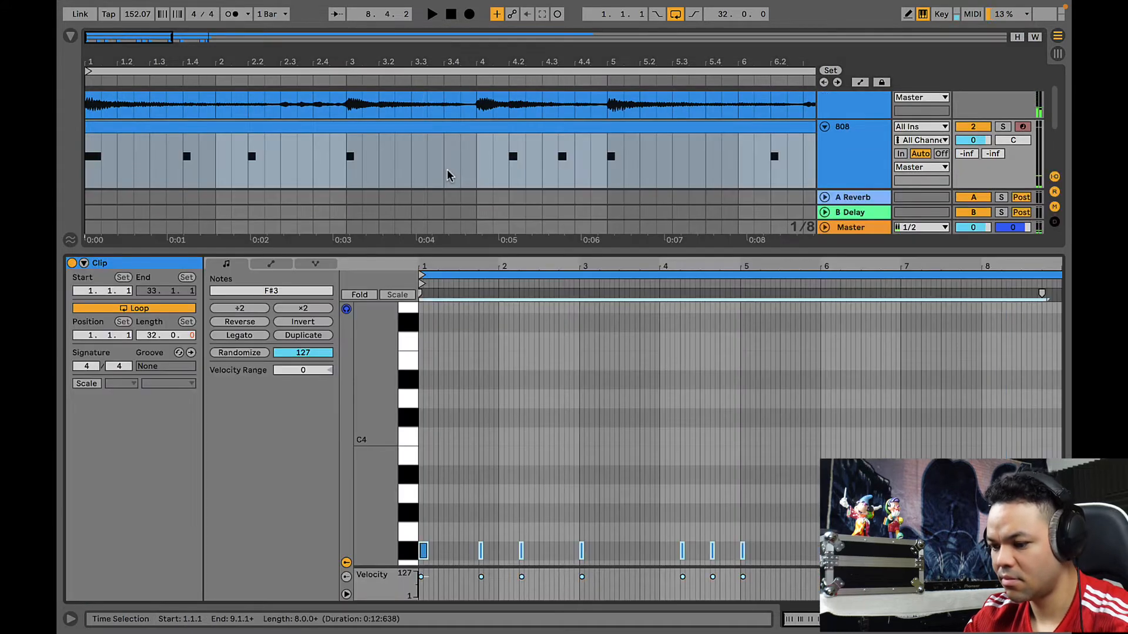
key(space)
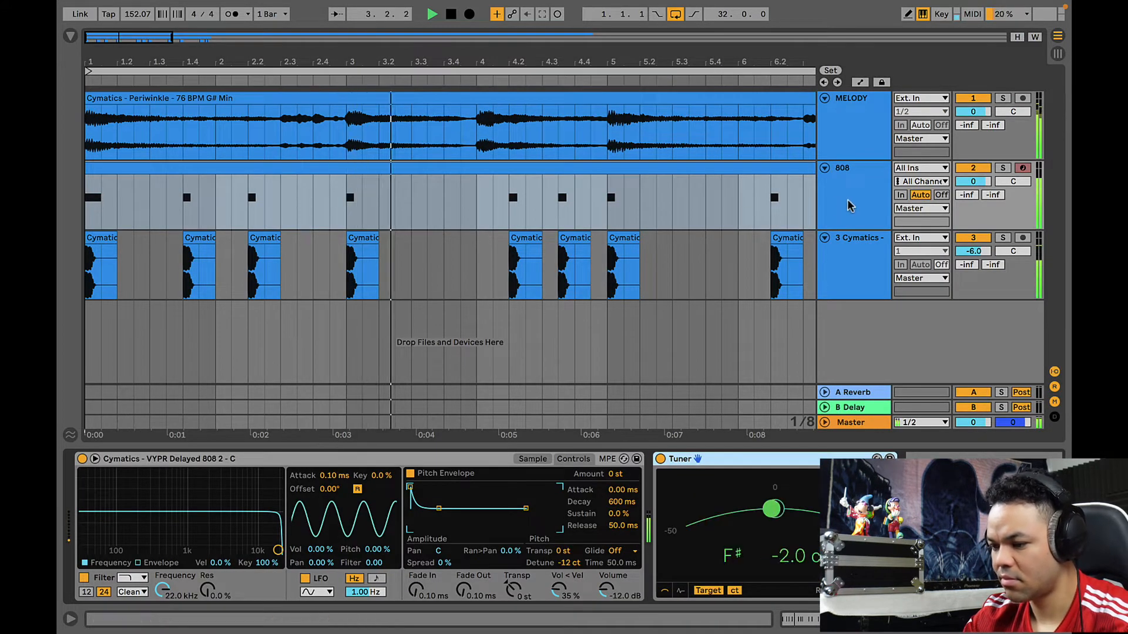
key(space)
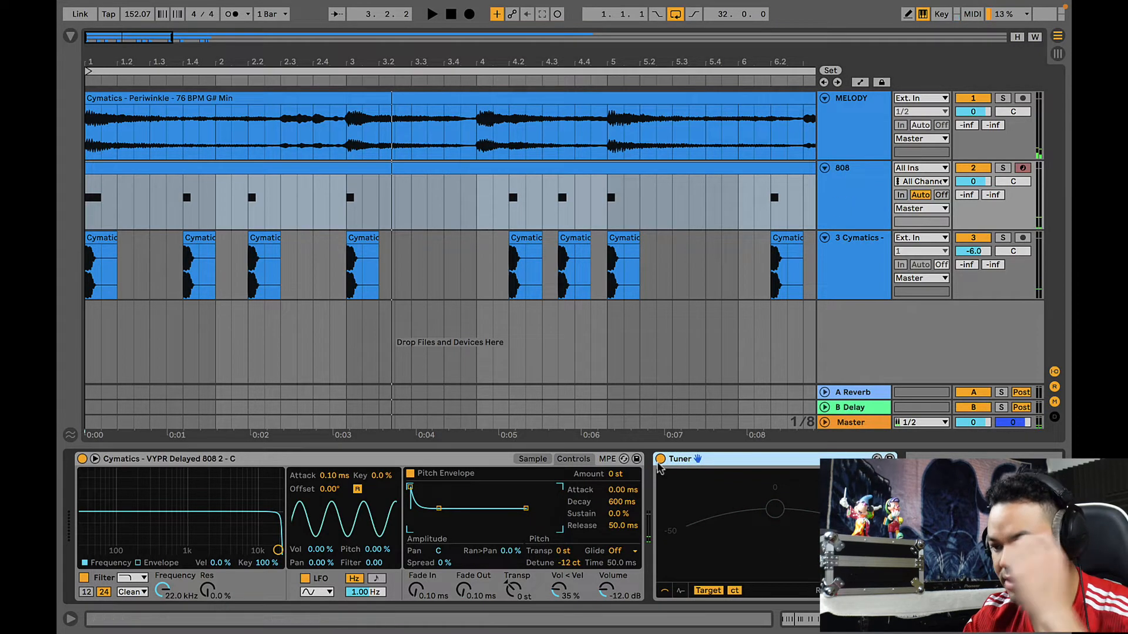
key(Delete)
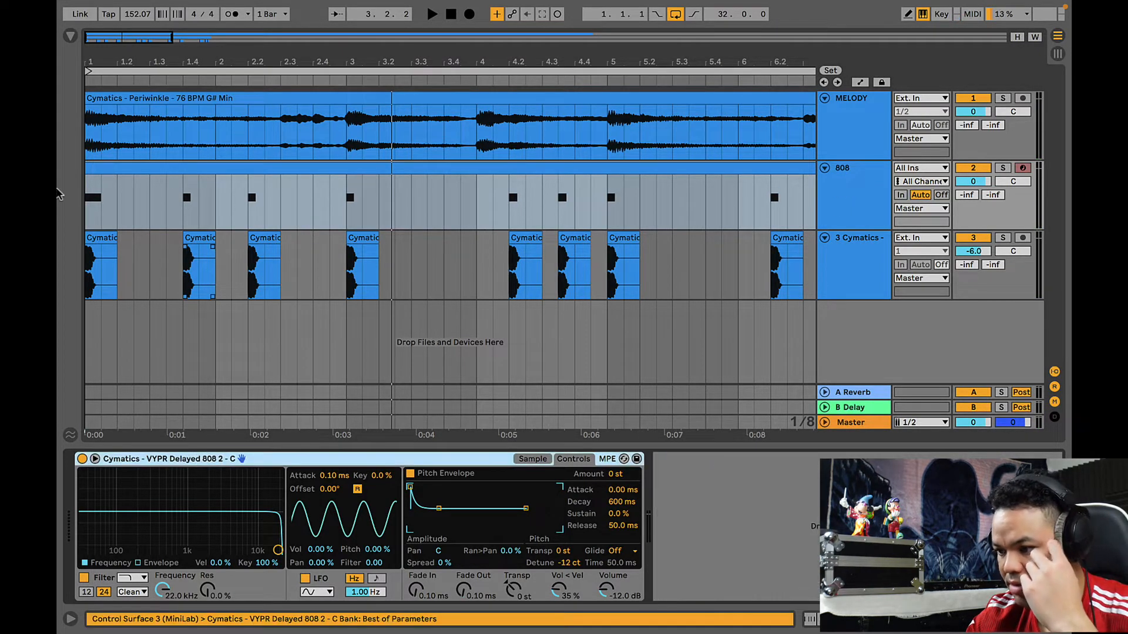
- Show the browser and add a Glue Compressor from Favorites to the 808 track after the sampler
click(71, 36)
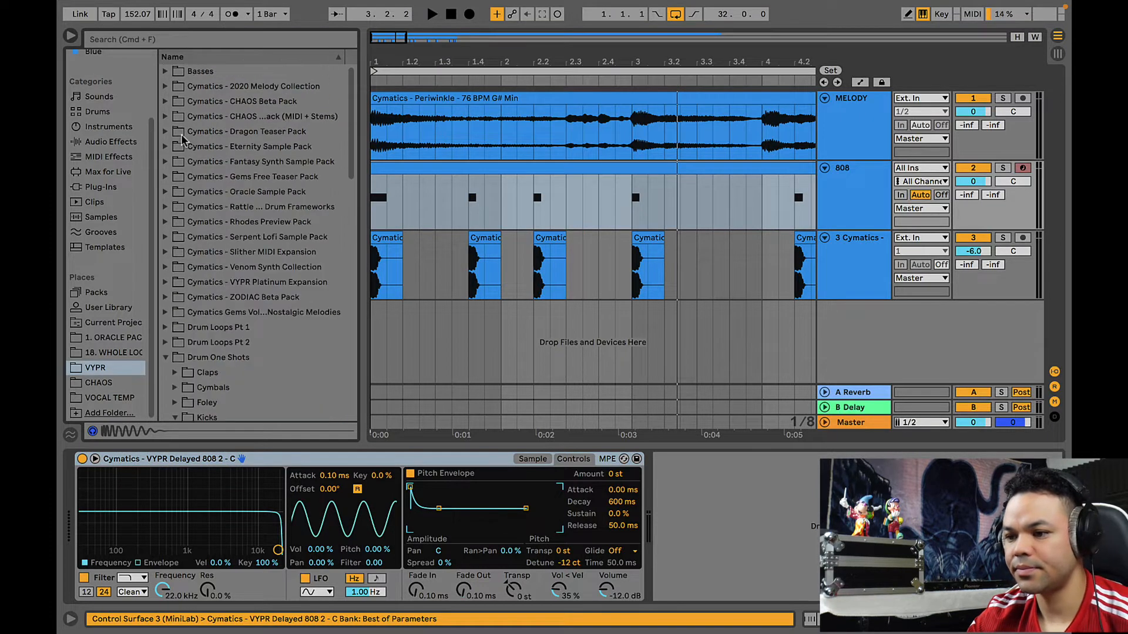
scroll(109, 104, up, 3)
click(103, 71)
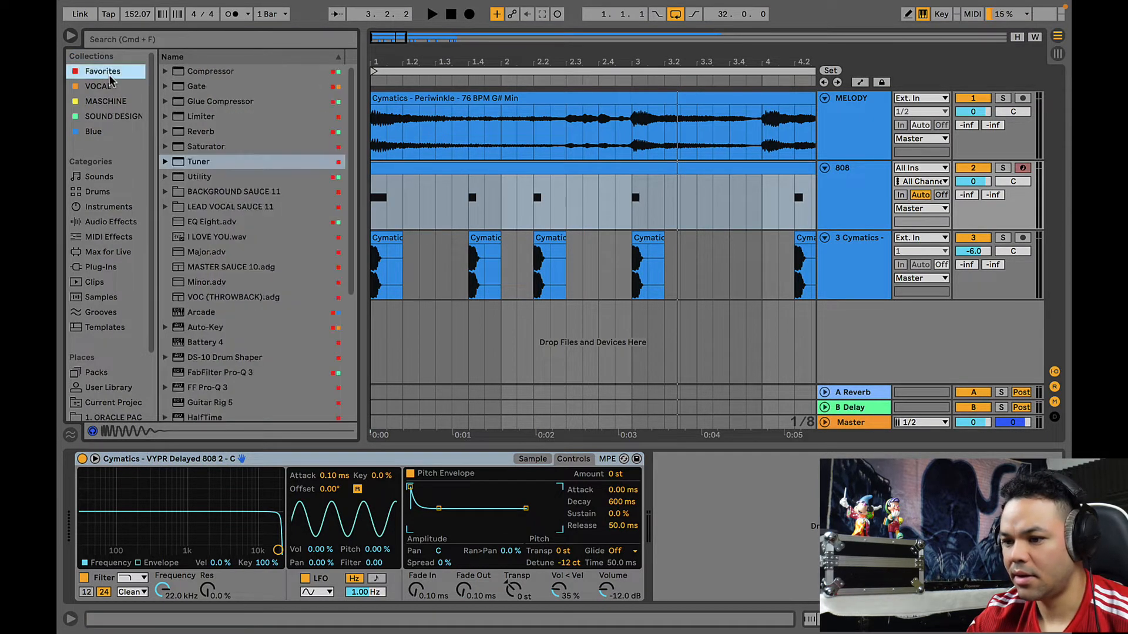
double_click(214, 101)
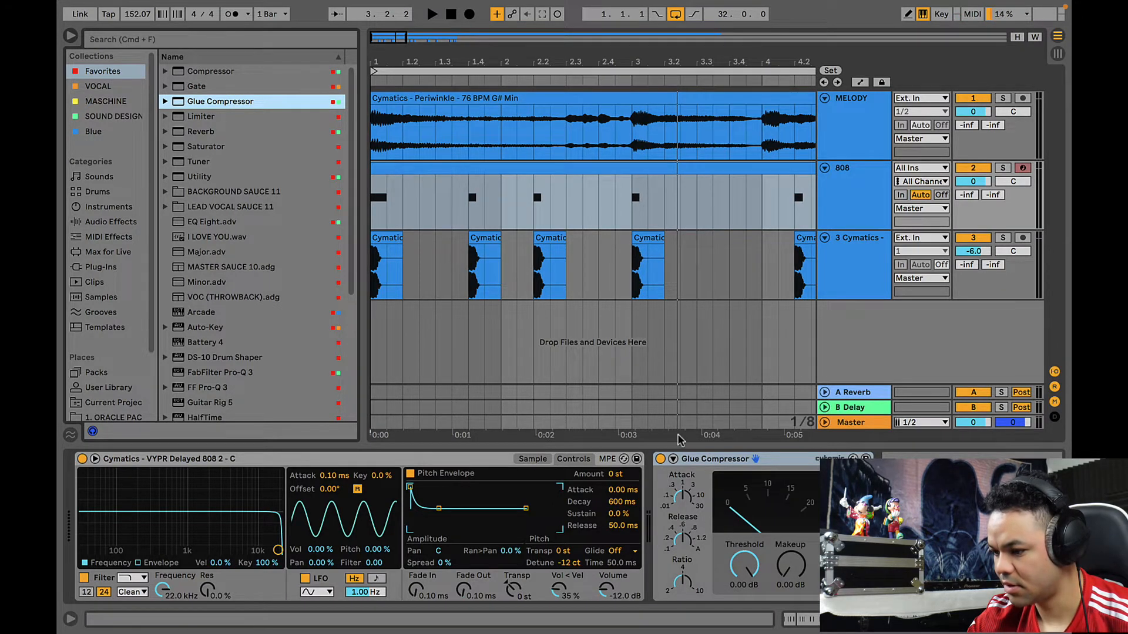
- Rename the third track, which holds the Cymatics kick clips, as KICK
click(859, 265)
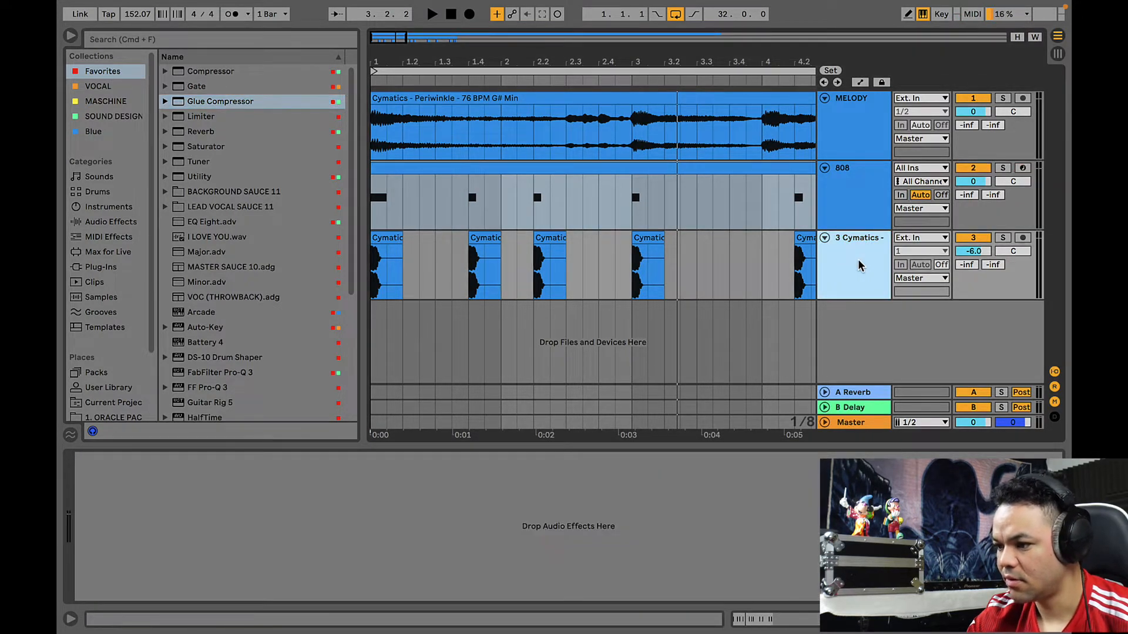
key(super+r)
text(KICK)
key(Return)
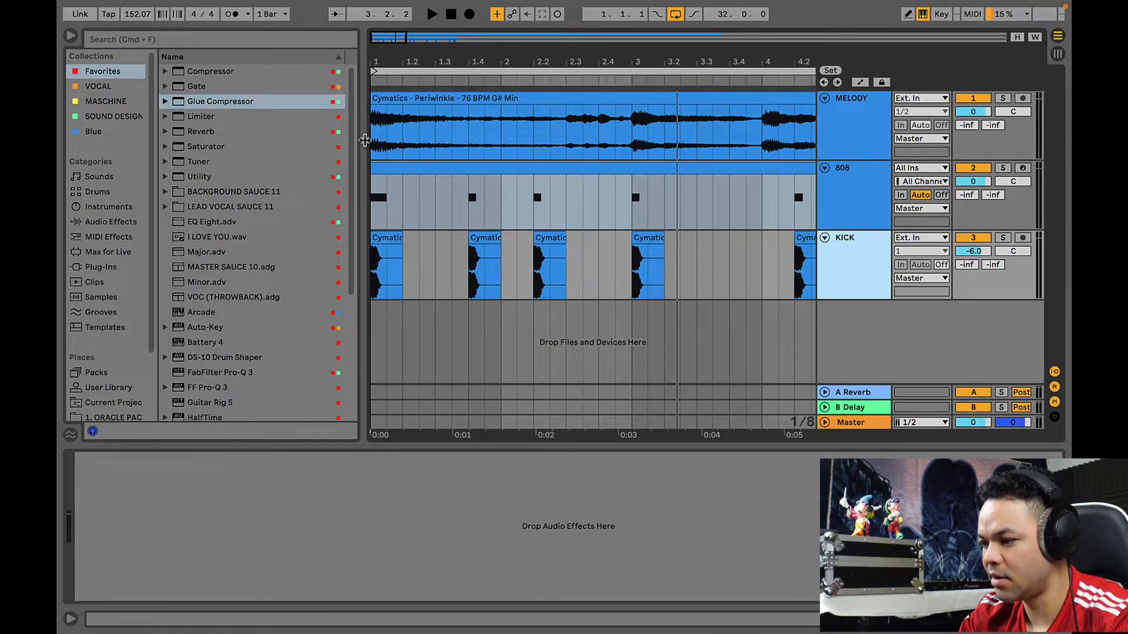
- Add a Compressor from Favorites to the KICK track and lower its ratio to 2.50:1
double_click(234, 71)
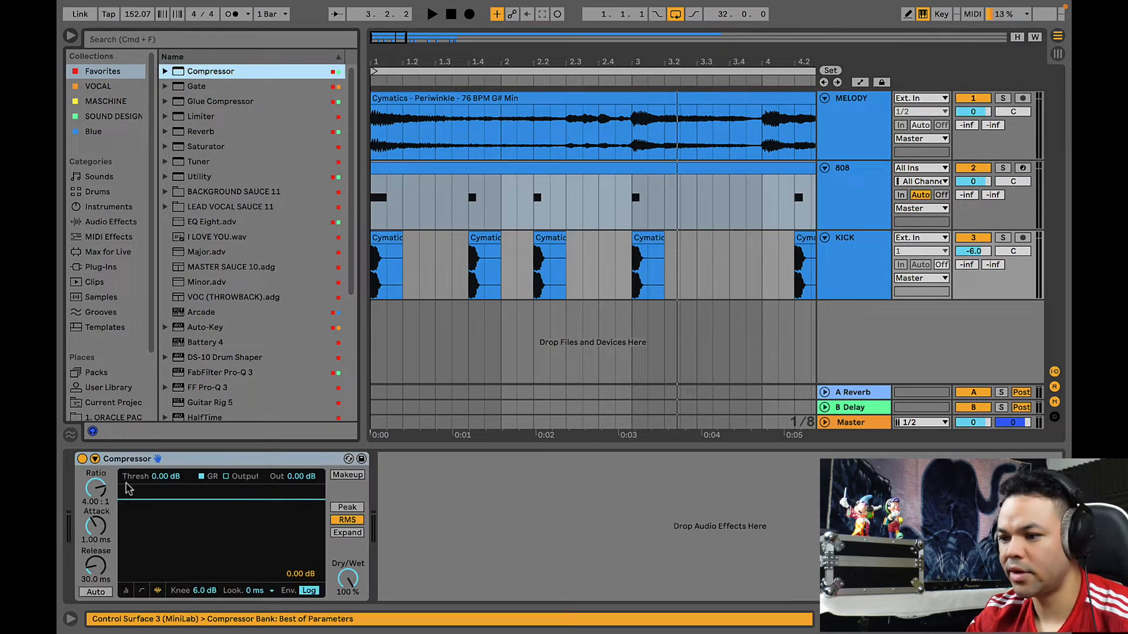
click(97, 492)
drag(96, 491, 96, 485)
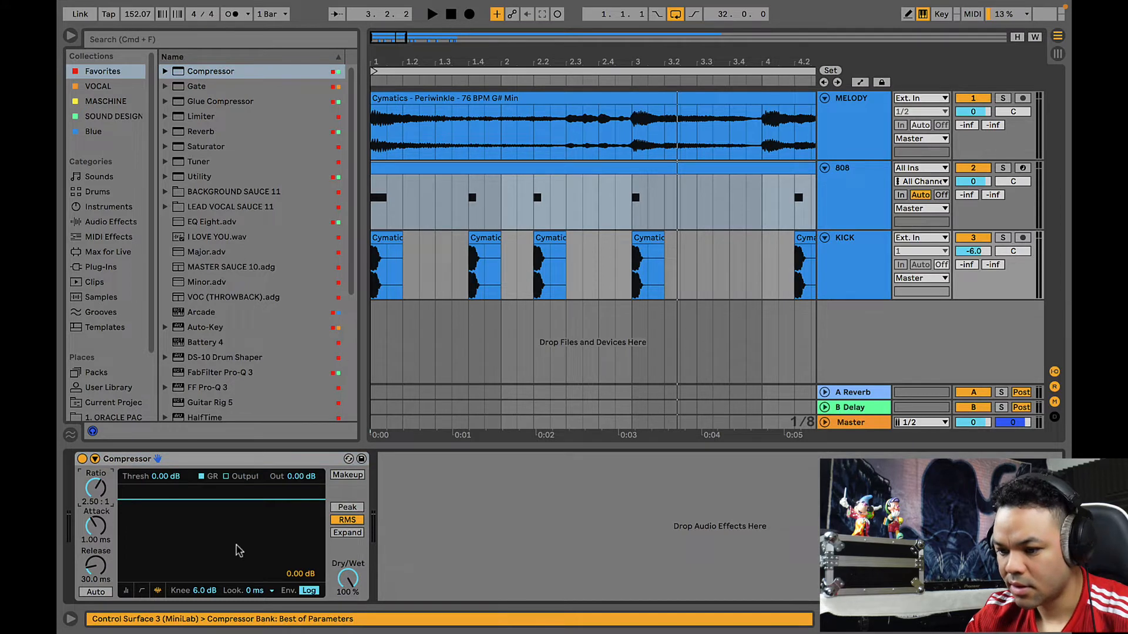
- Set the threshold of the 808 track's Glue Compressor to -2.86 dB
click(851, 256)
click(855, 199)
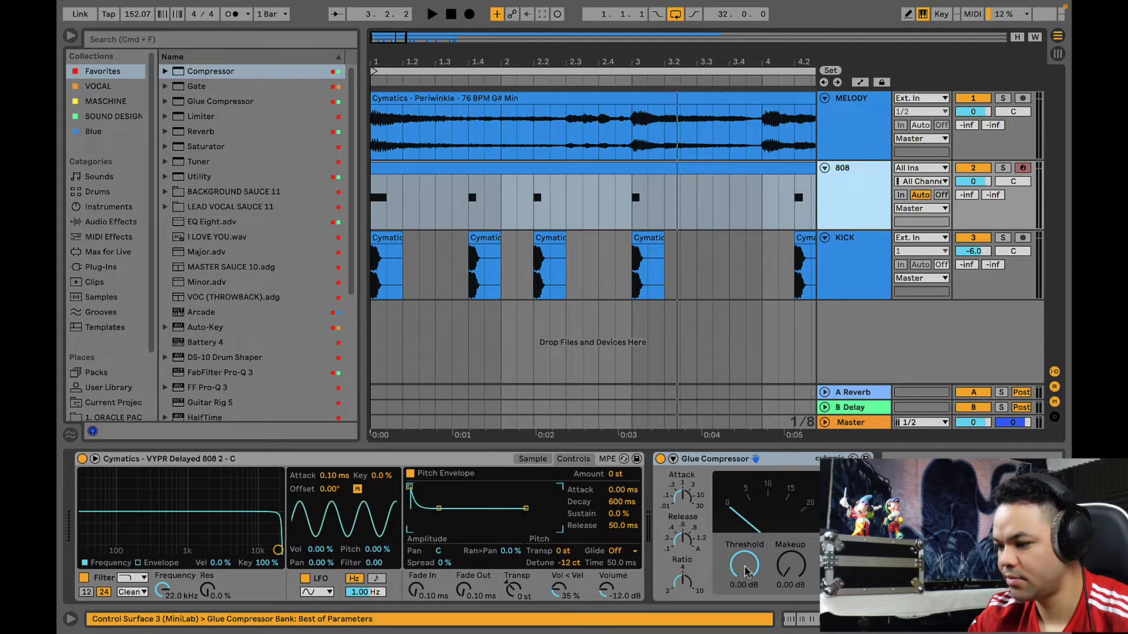
drag(744, 565, 744, 570)
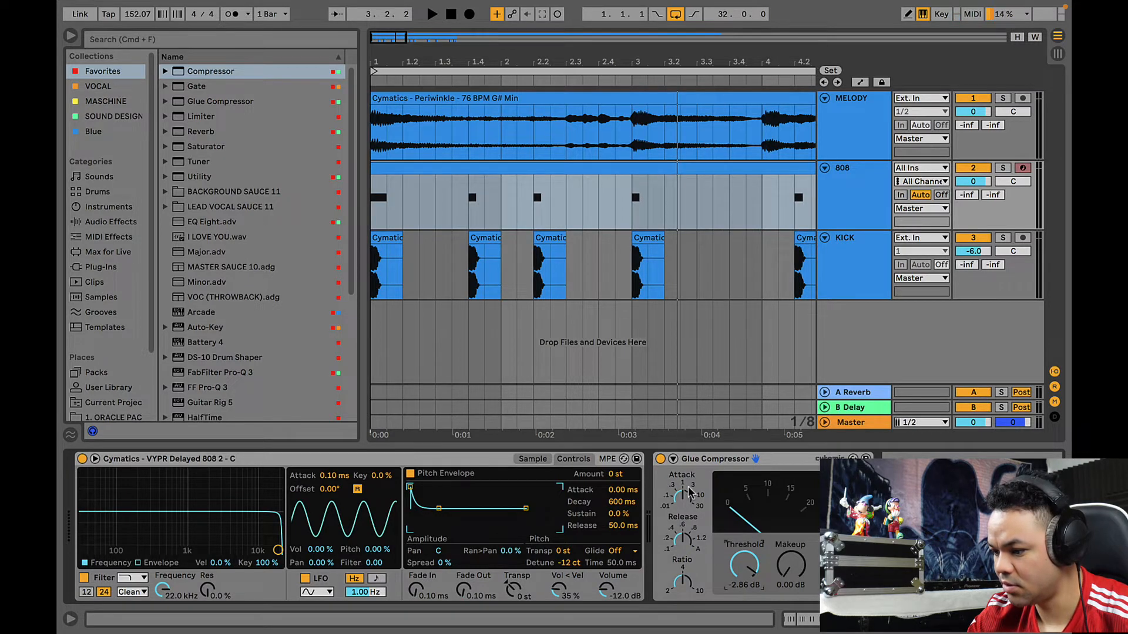
- Expand the Glue Compressor's sidechain section, enable Sidechain and choose KICK as its audio source
click(673, 459)
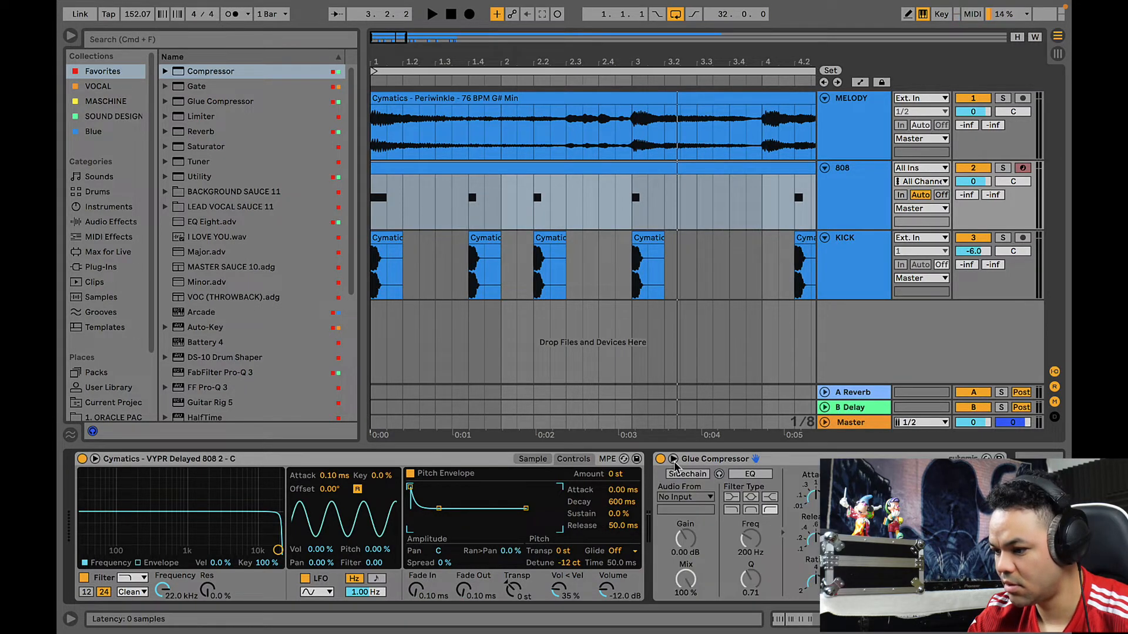
click(673, 460)
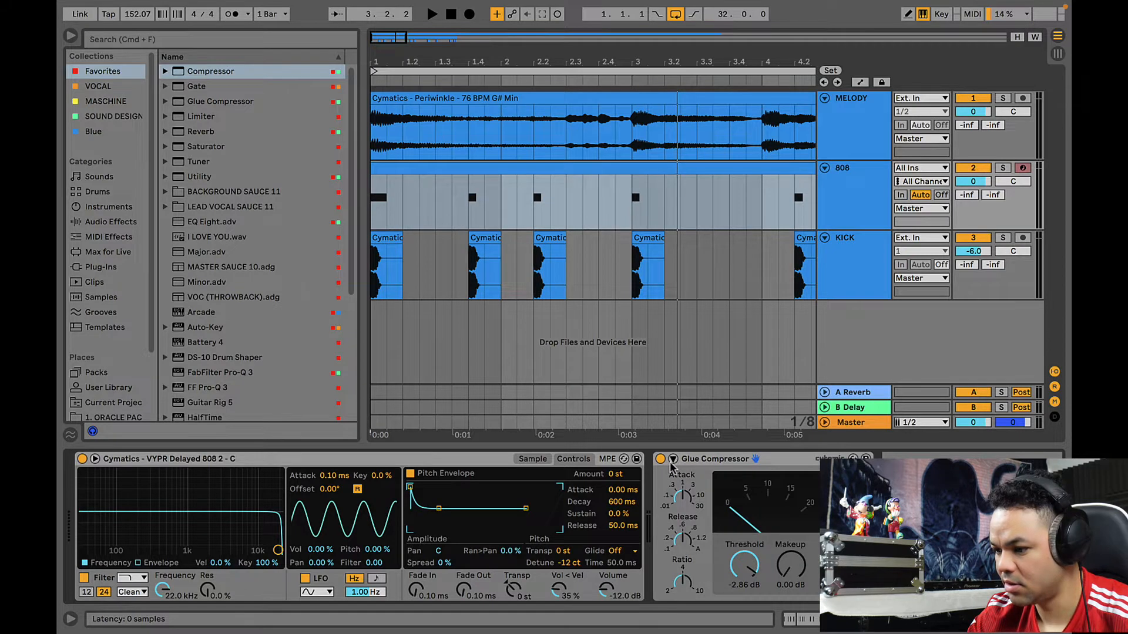
click(673, 459)
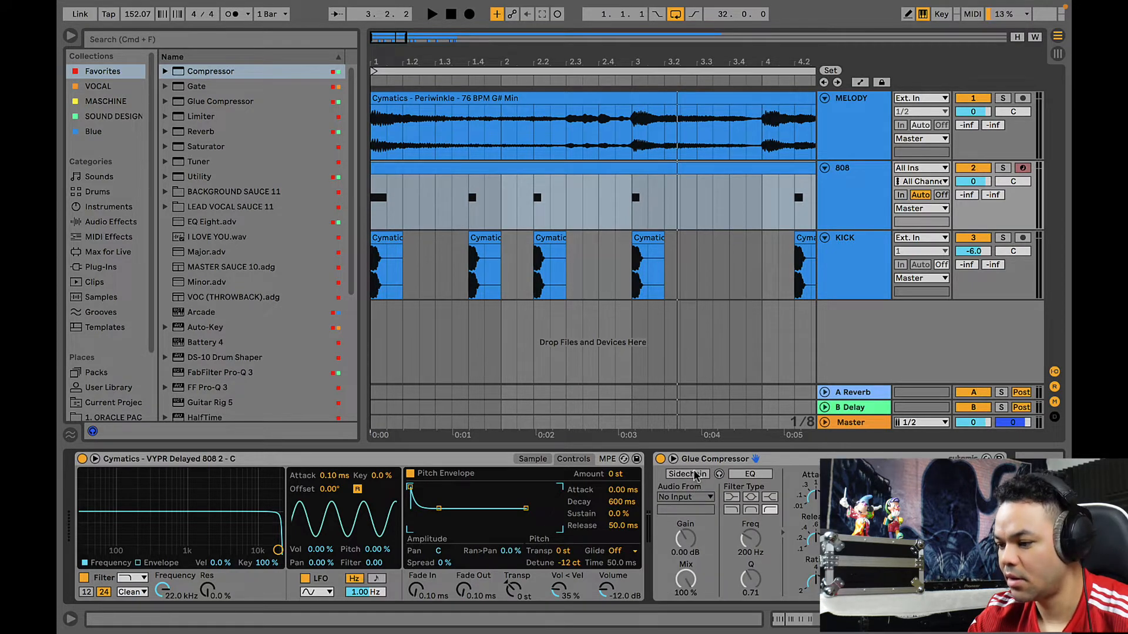
click(687, 474)
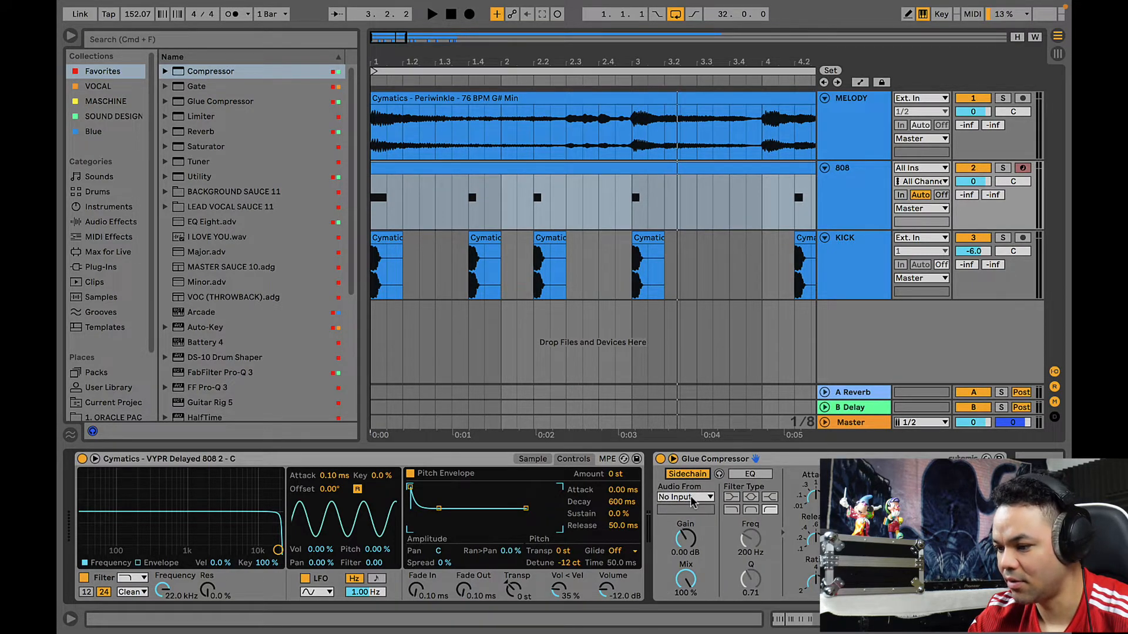
click(692, 498)
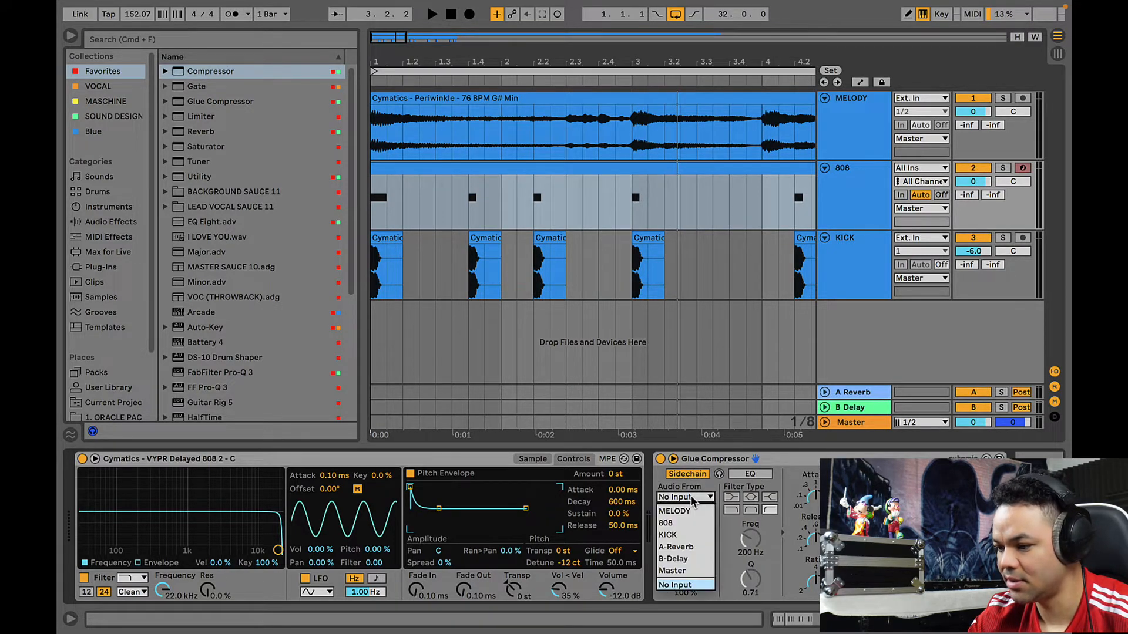
click(686, 535)
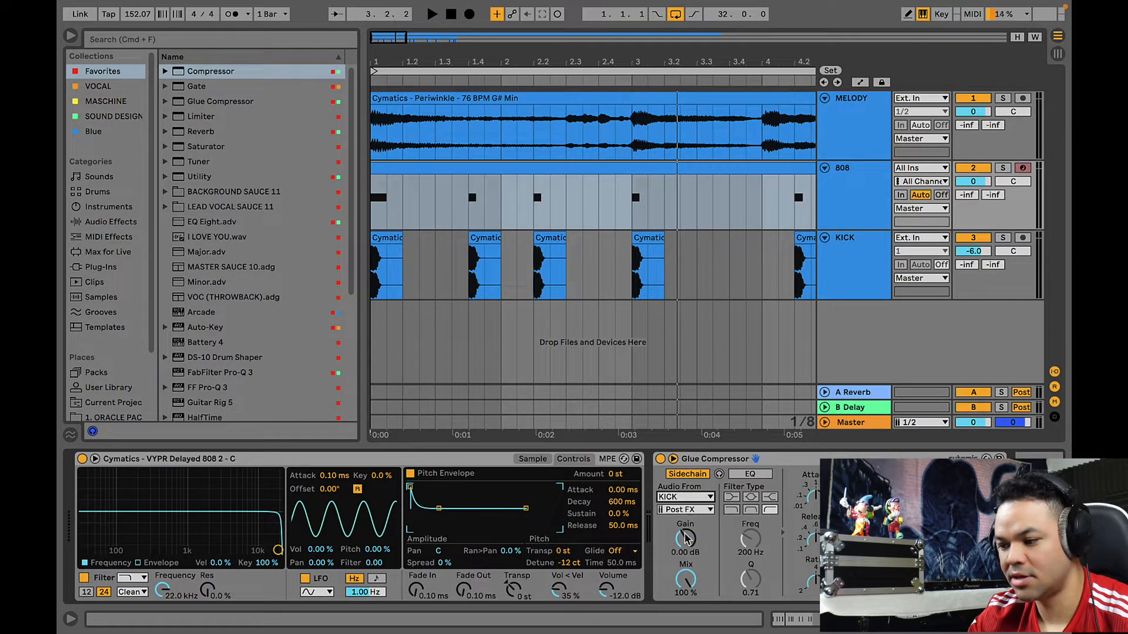
- Select the 808 clip and play the beat from the start to hear the sidechain
click(391, 187)
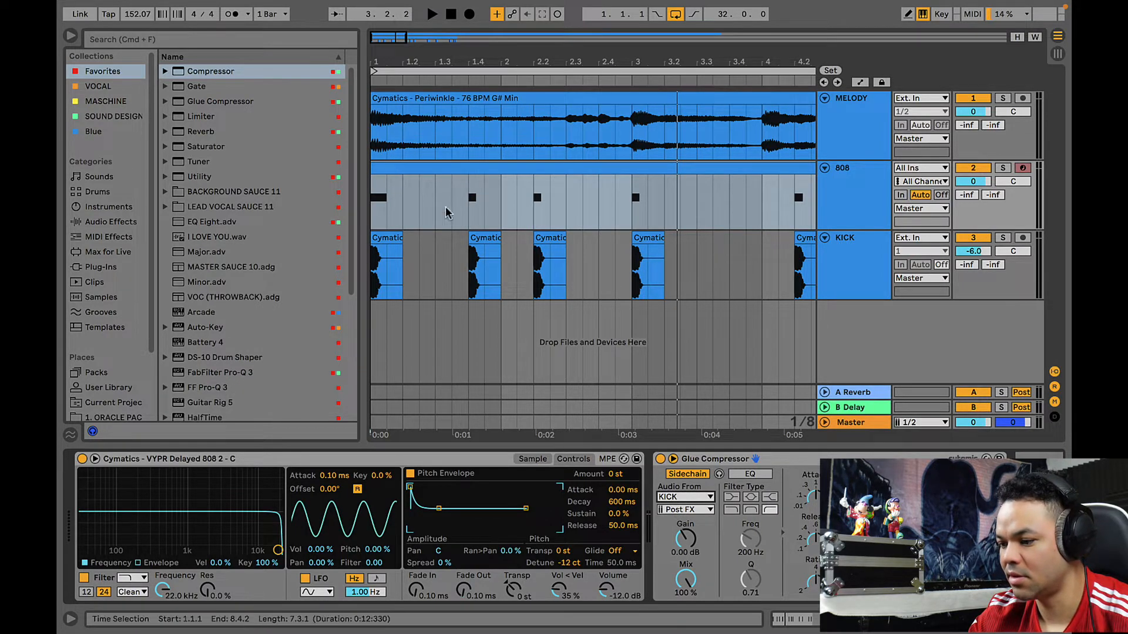
click(387, 168)
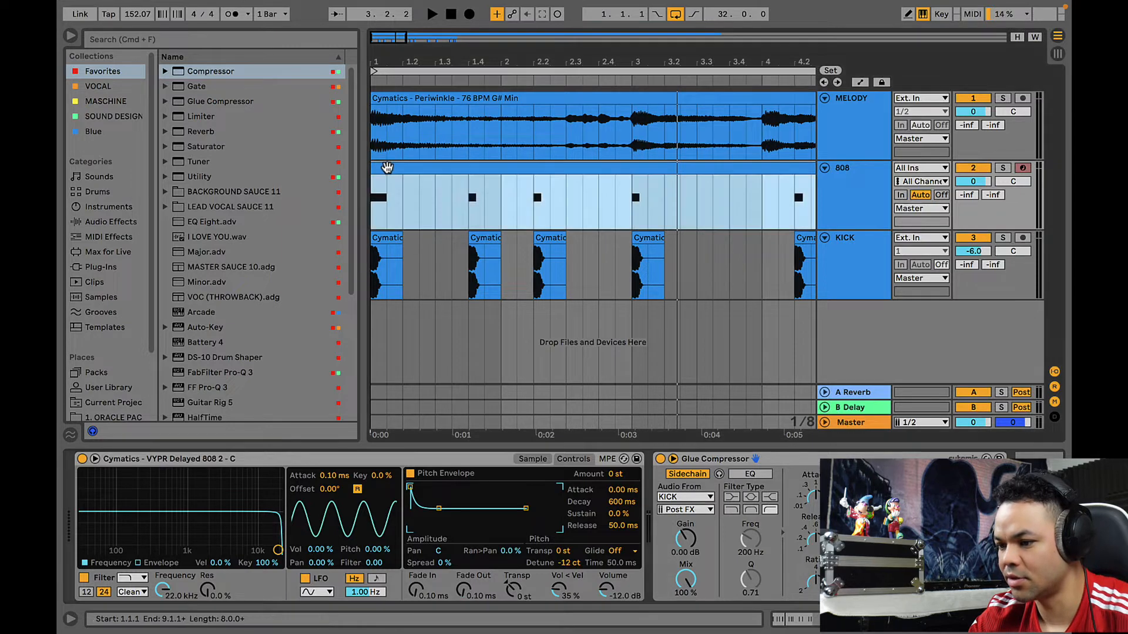
key(space)
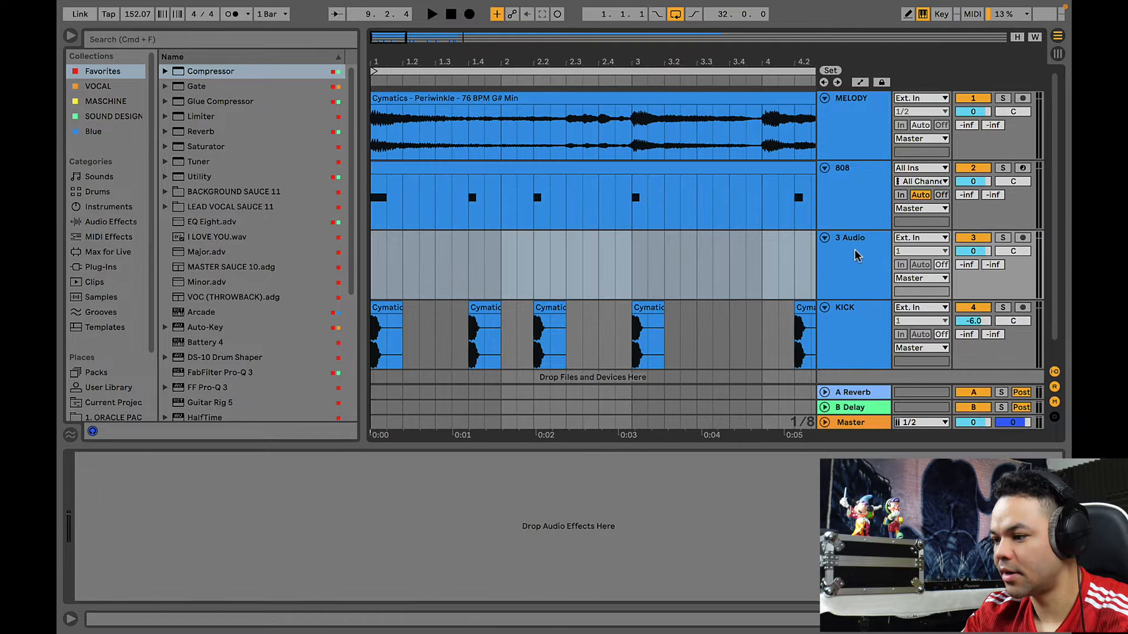
- Move the new audio track below KICK and rename it CLAP
drag(854, 256, 846, 372)
key(super+r)
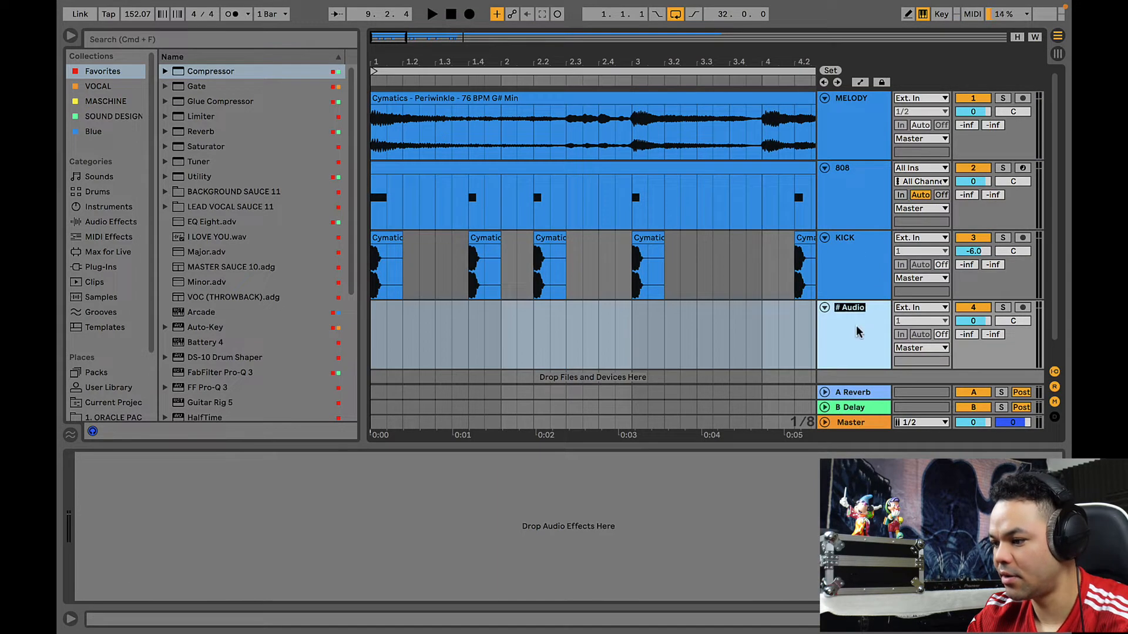
text(CLAP)
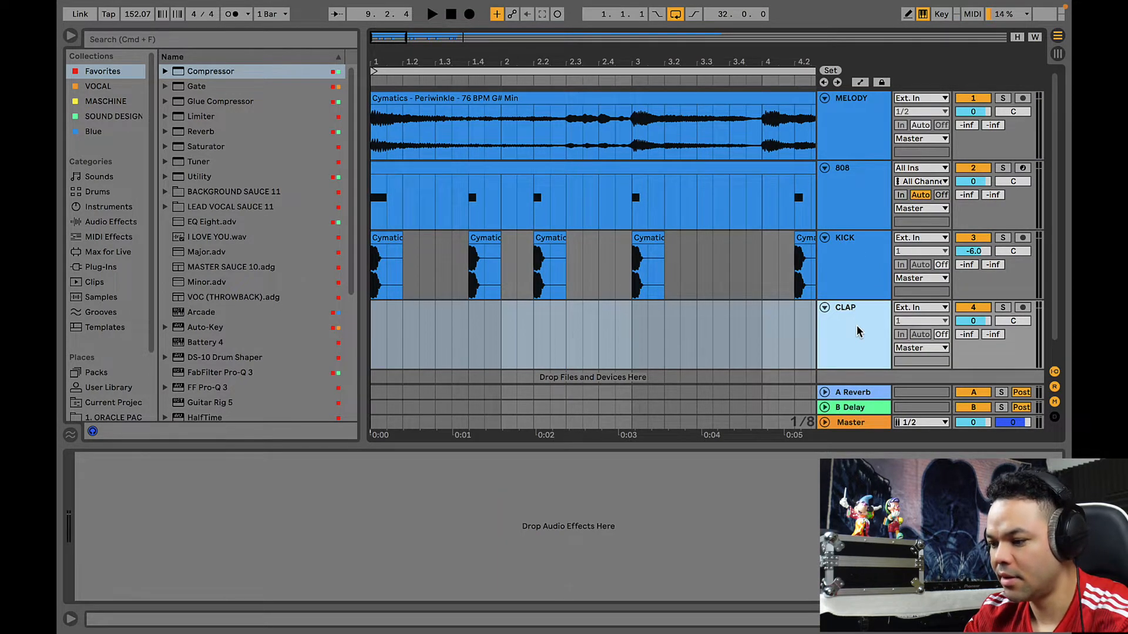
- Audition the Wondagurl Kit clap samples in the ORACLE PAC folder and place WONDAGURL_snare_11.wav at 1.3 on the CLAP track
scroll(94, 310, down, 3)
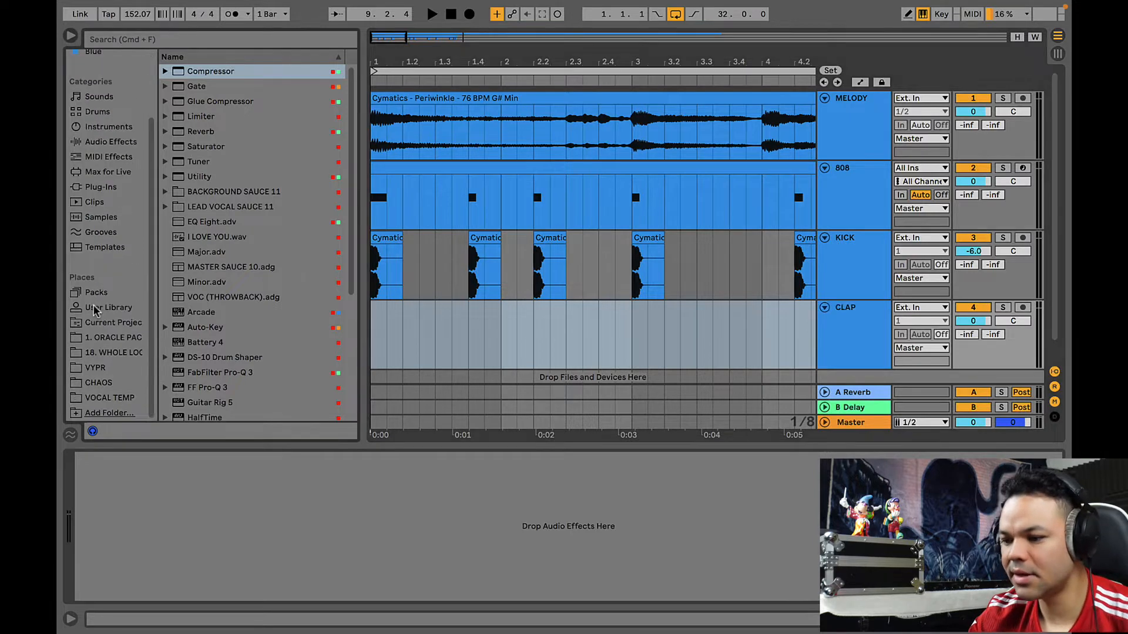
click(108, 339)
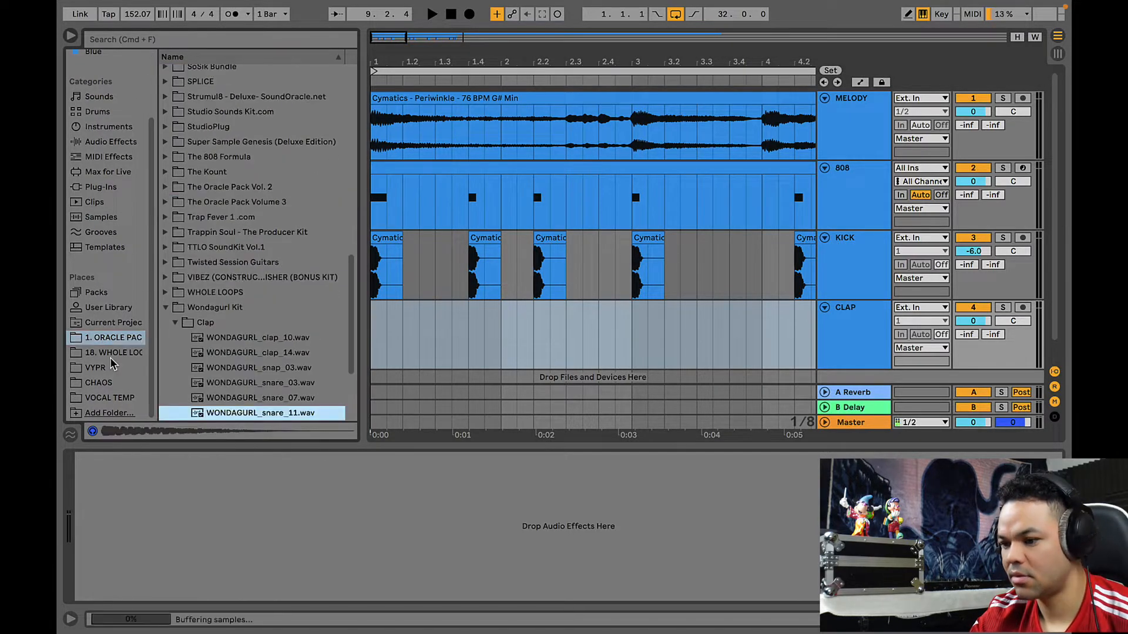
key(Down)
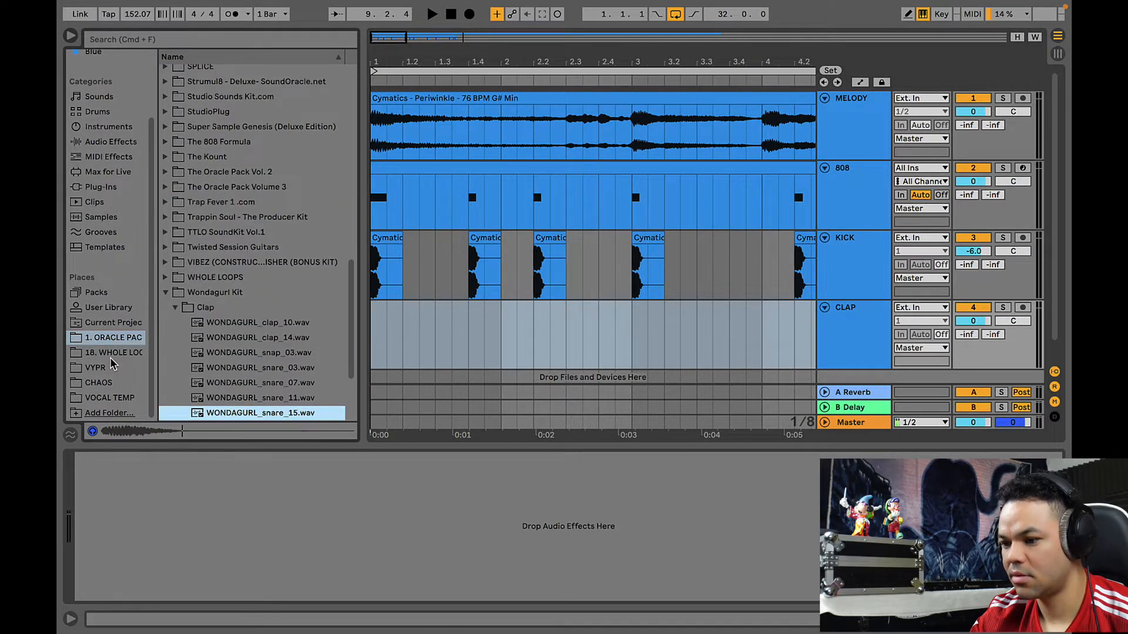
key(Up)
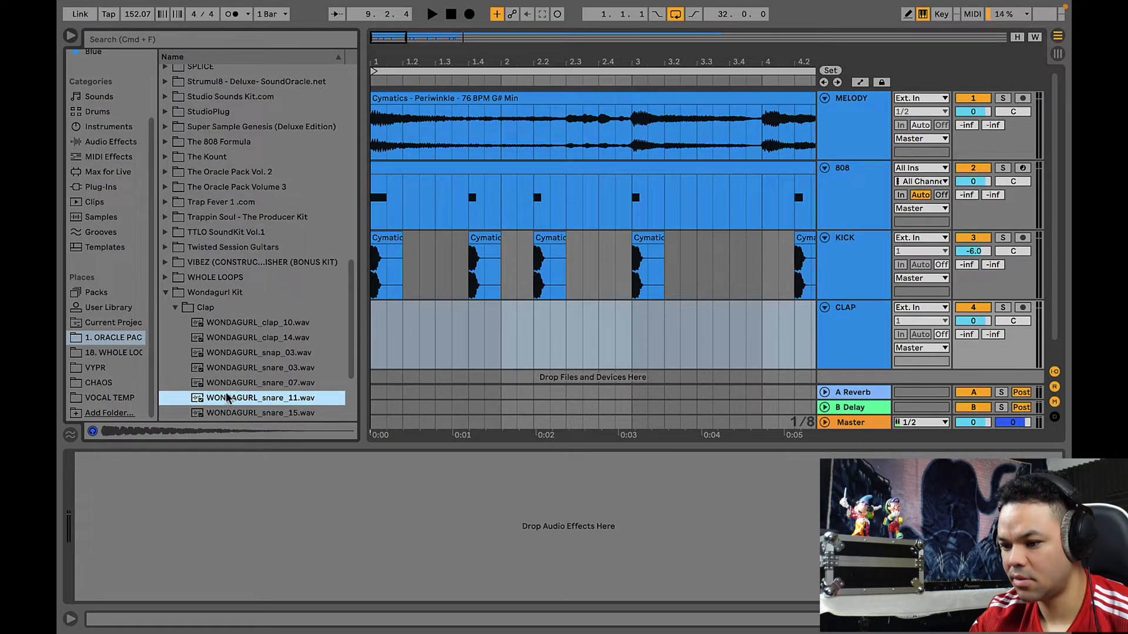
drag(227, 398, 437, 329)
- Lower the CLAP track's volume to -7.0 dB and play the beat from the first kick clip
click(389, 238)
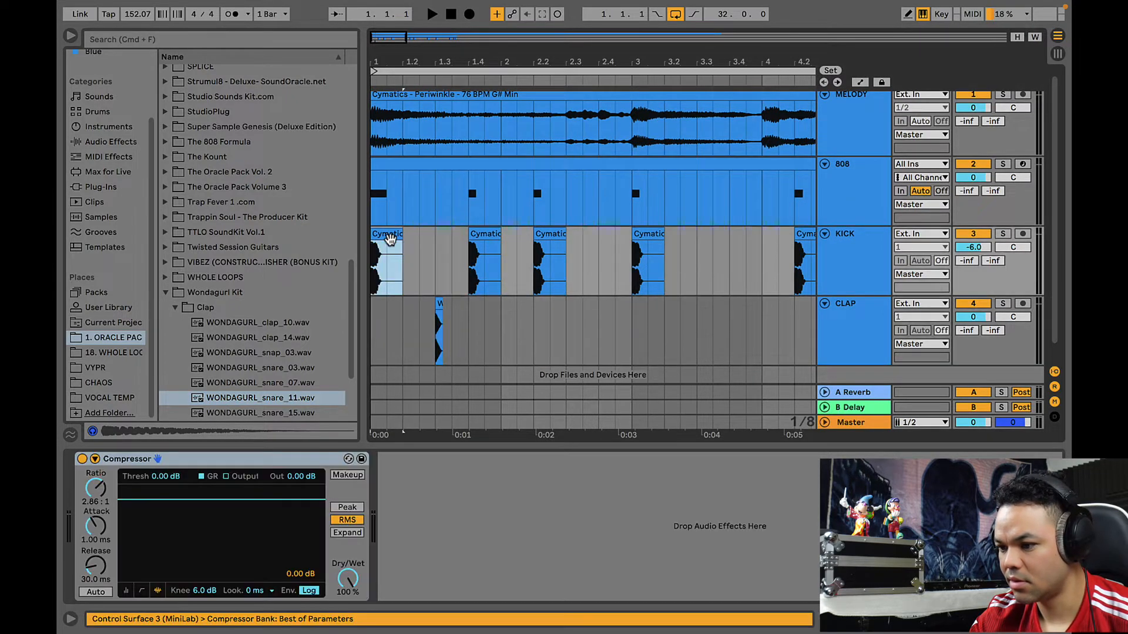
click(972, 319)
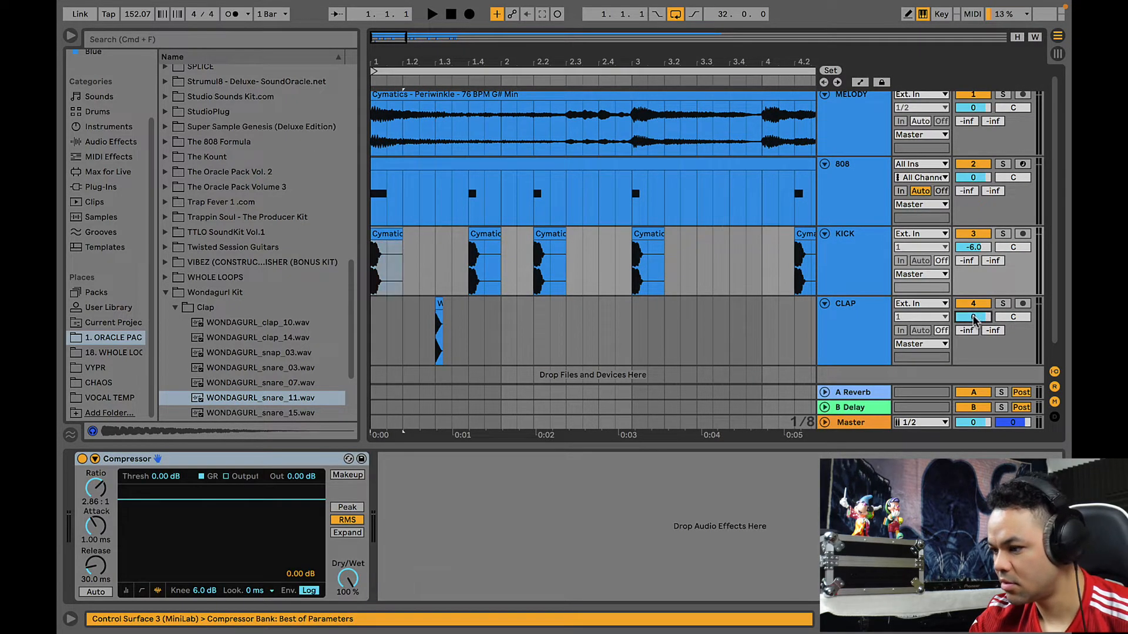
key(Down)
key(Down)
key(Down)
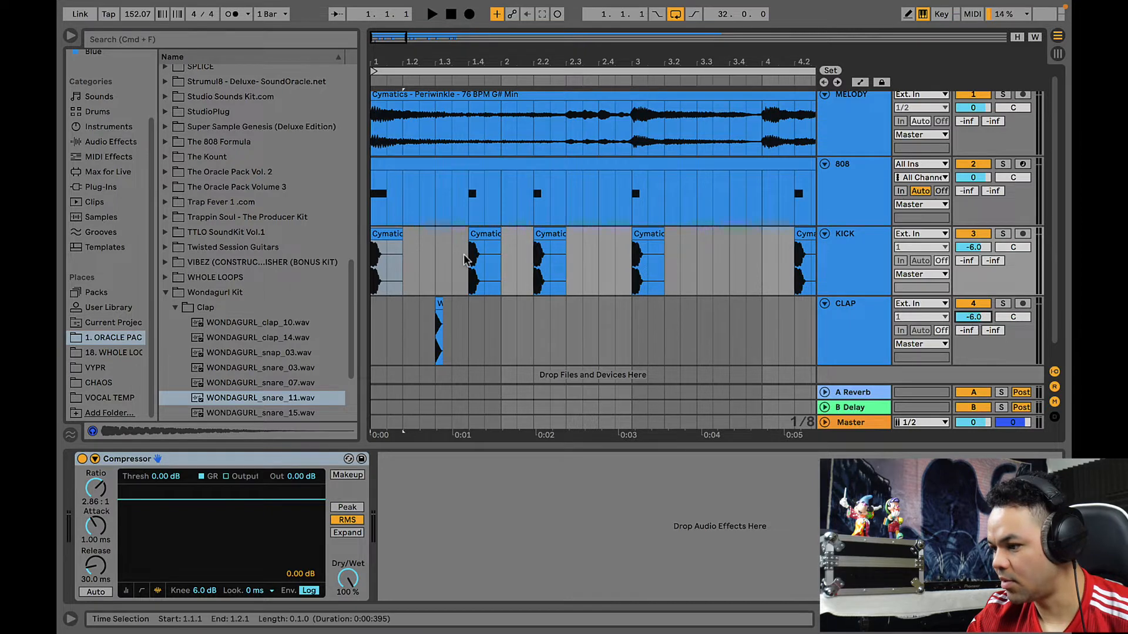
key(Down)
click(388, 232)
key(space)
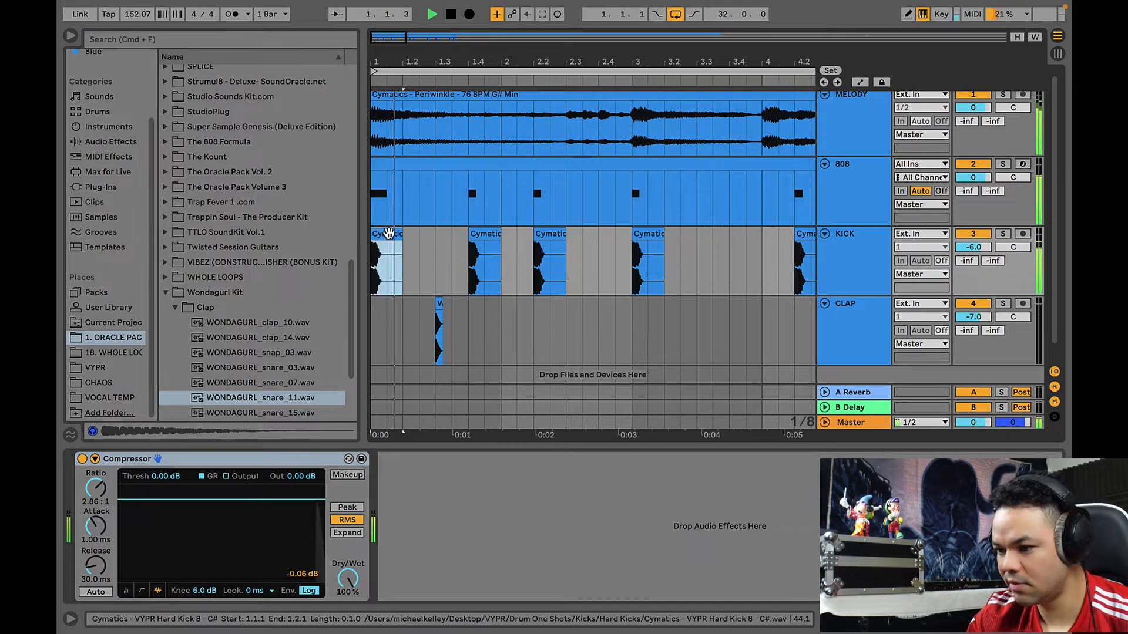
- Stop playback, select bar 1 of the CLAP track and duplicate it bar by bar through bar 8
click(497, 335)
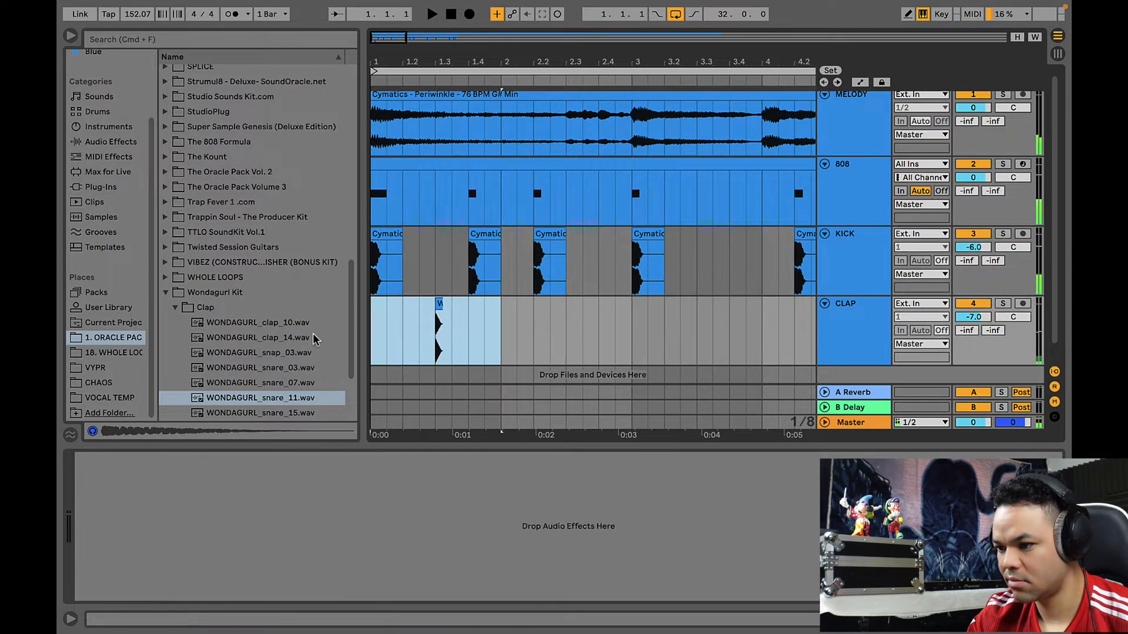
key(space)
key(super+d)
key(super+d)
key(super+d)
key(super+d)
key(super+d)
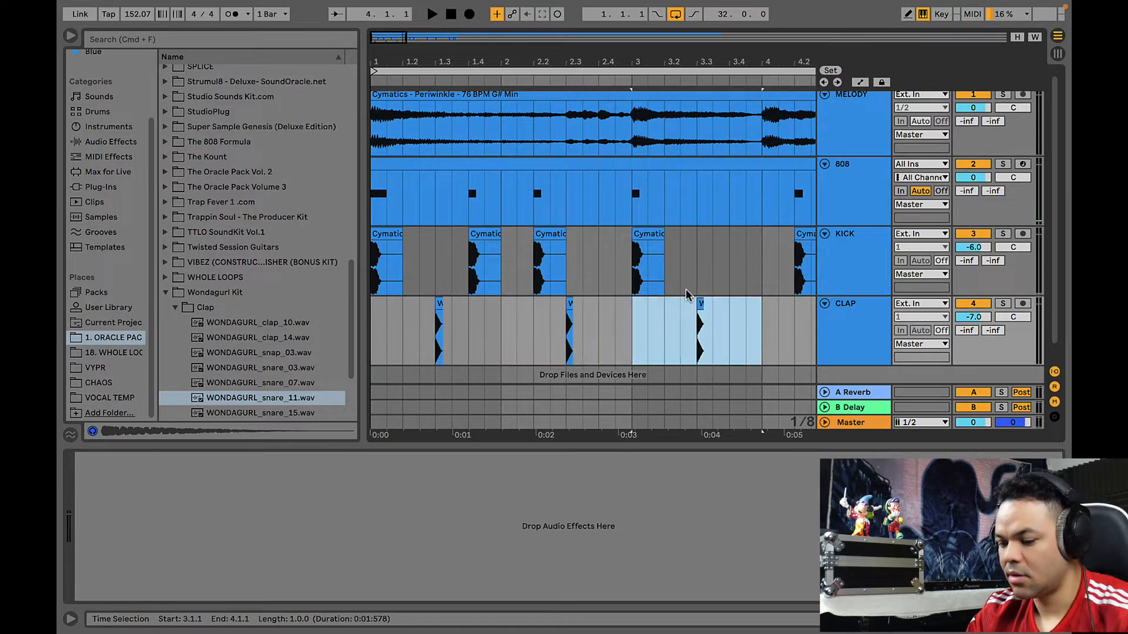
key(super+d)
key(super+d)
key(super+d)
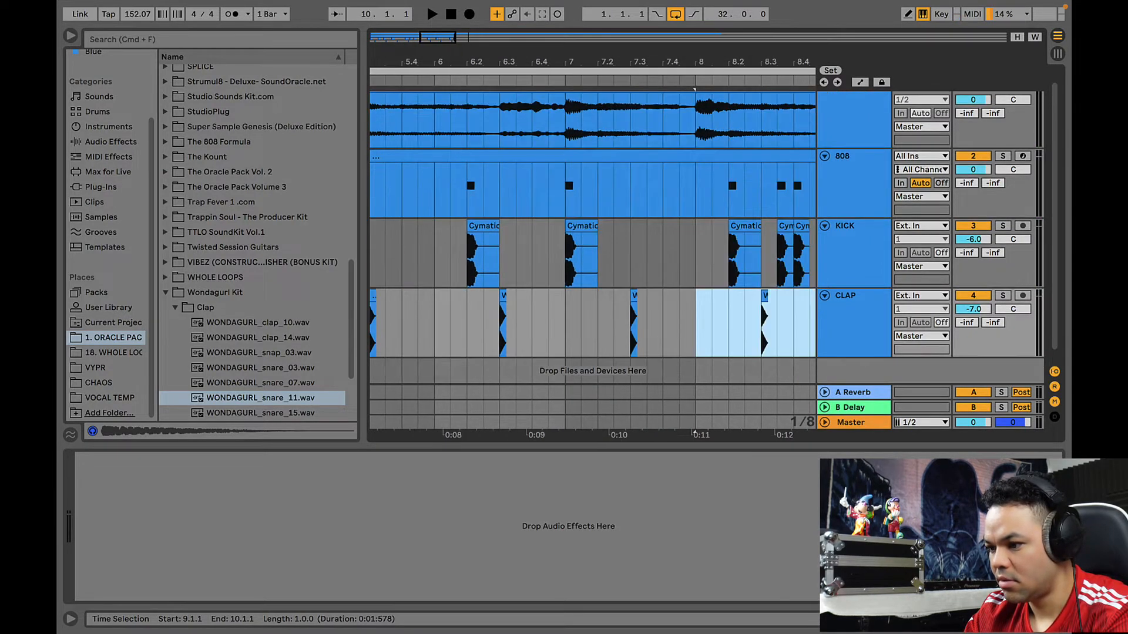
- Hide the browser and device view, then show automation with the CLAP track's lane set to A-Reverb
key(super+alt+b)
key(super+alt+l)
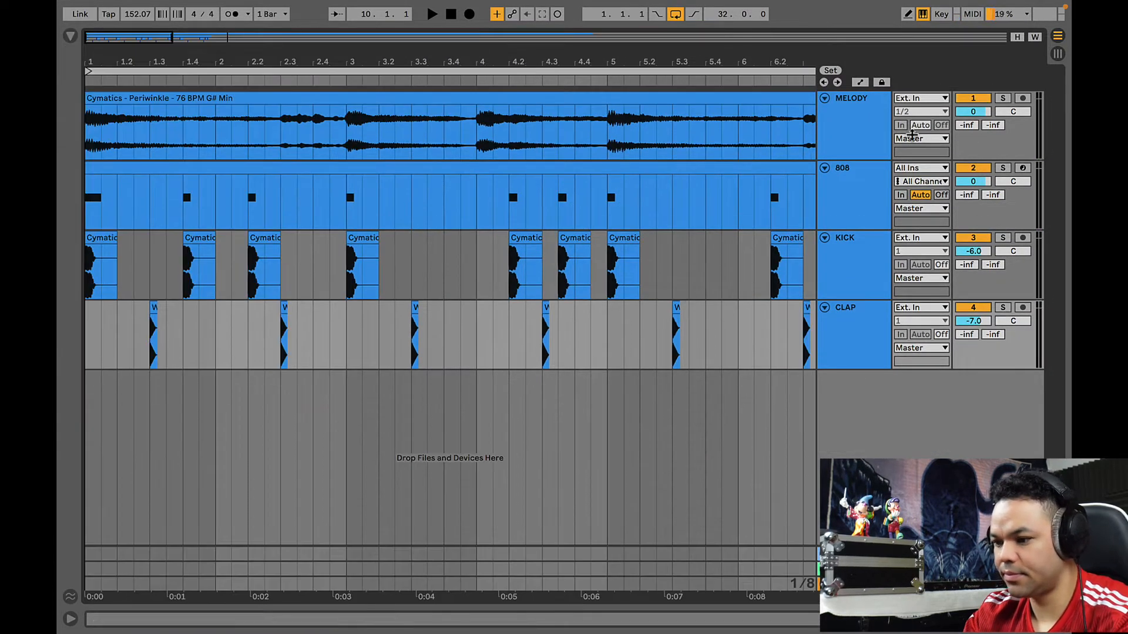
click(859, 83)
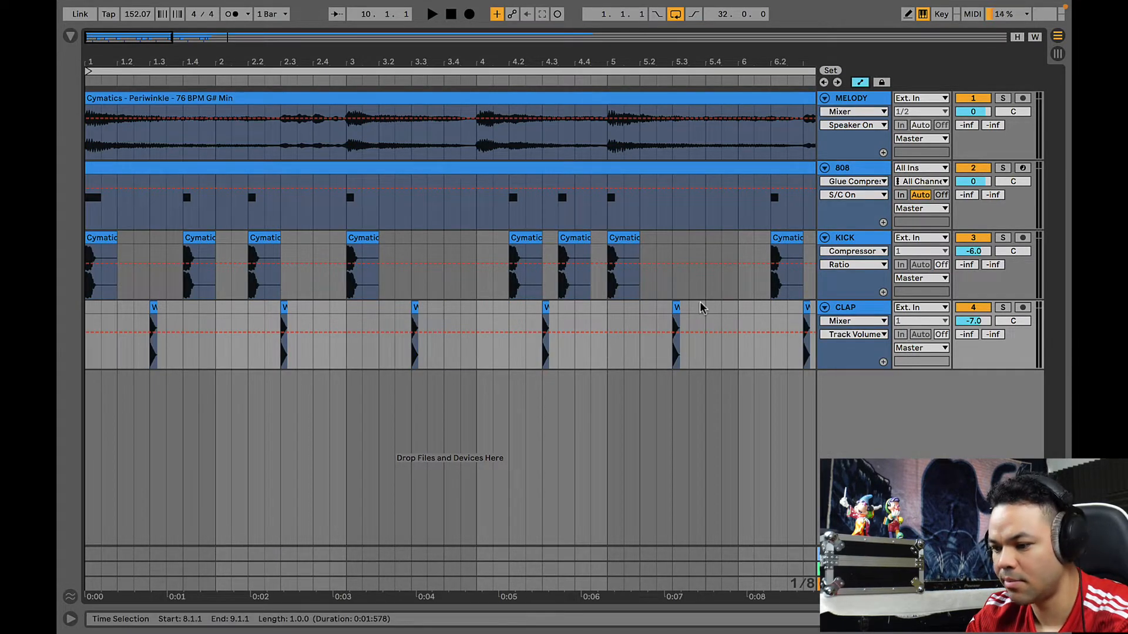
click(856, 335)
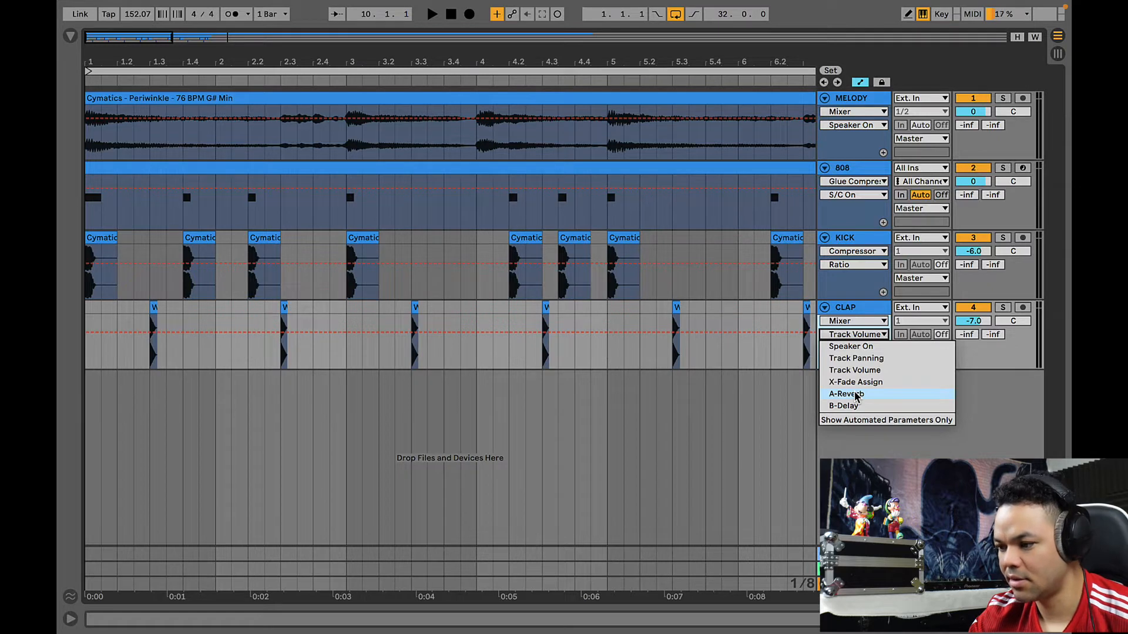
click(848, 335)
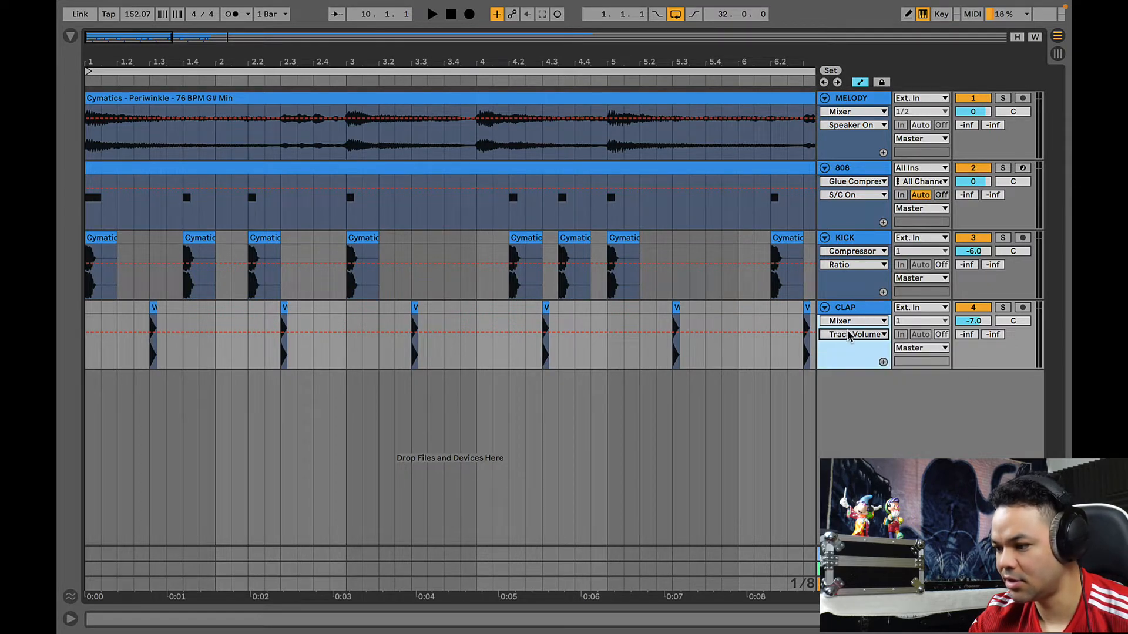
click(848, 335)
click(852, 395)
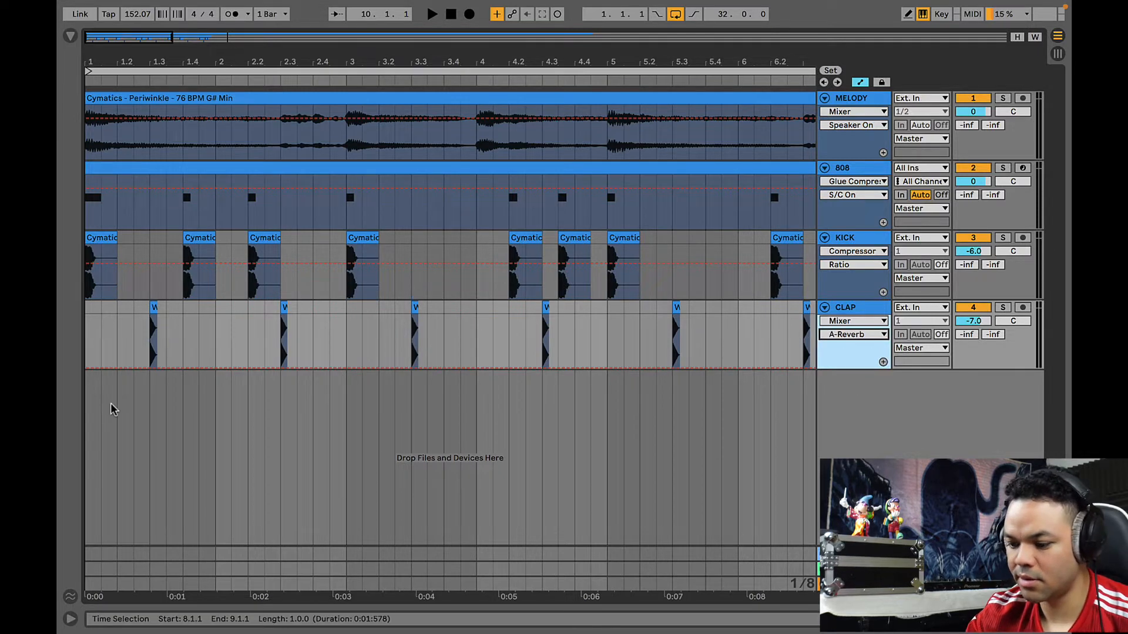
- Draw an eighth-note A-Reverb send boost over the clap at 1.3 and play the beat from the start of the 808 clip
key(b)
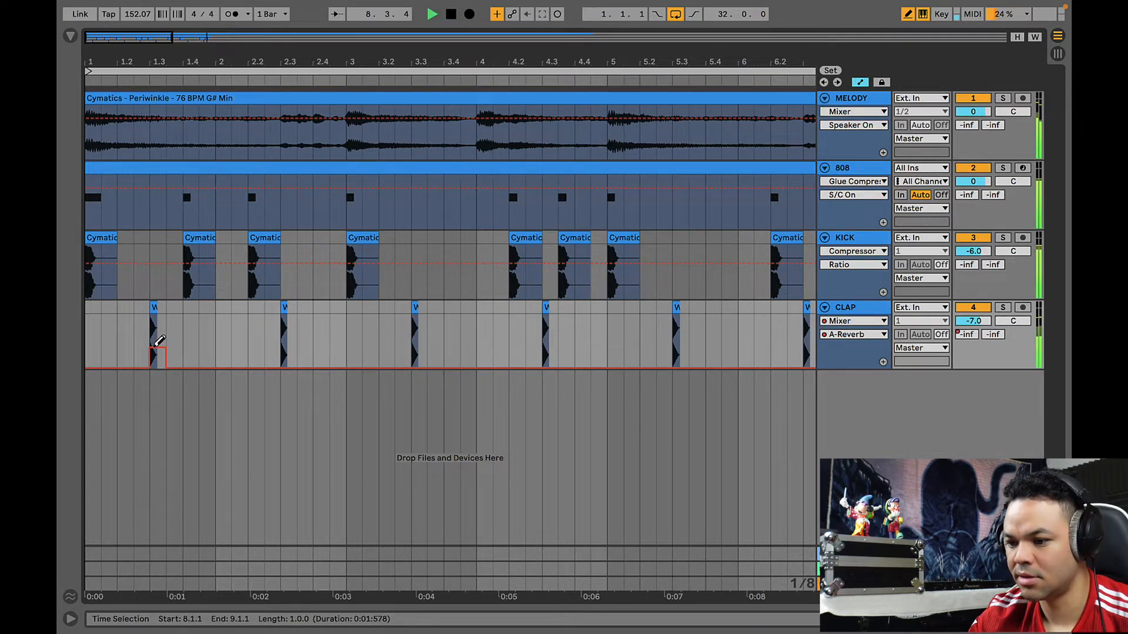
click(136, 171)
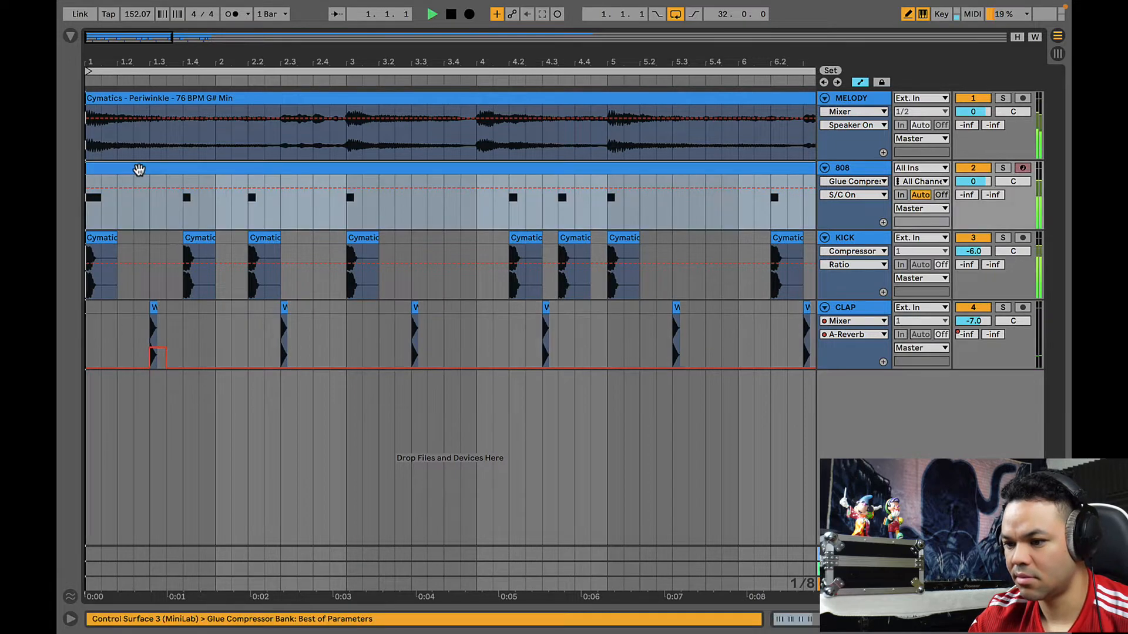
- Replay the opening bars while adjusting the height of the A-Reverb send boost over the clap at 1.3, settling on -25.0 dB
key(space)
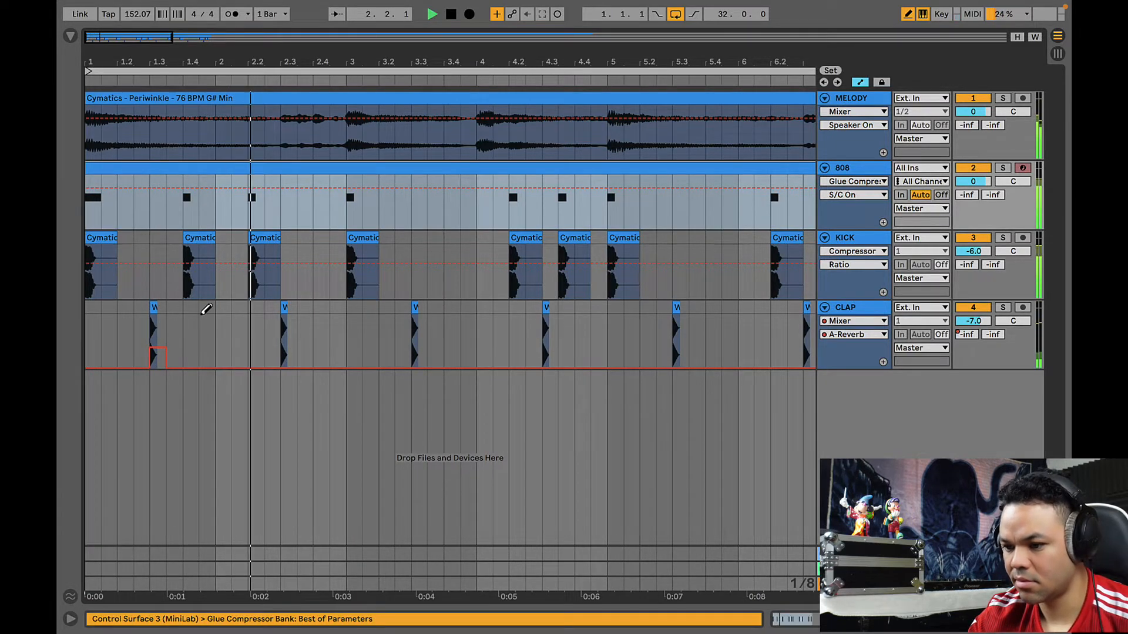
key(space)
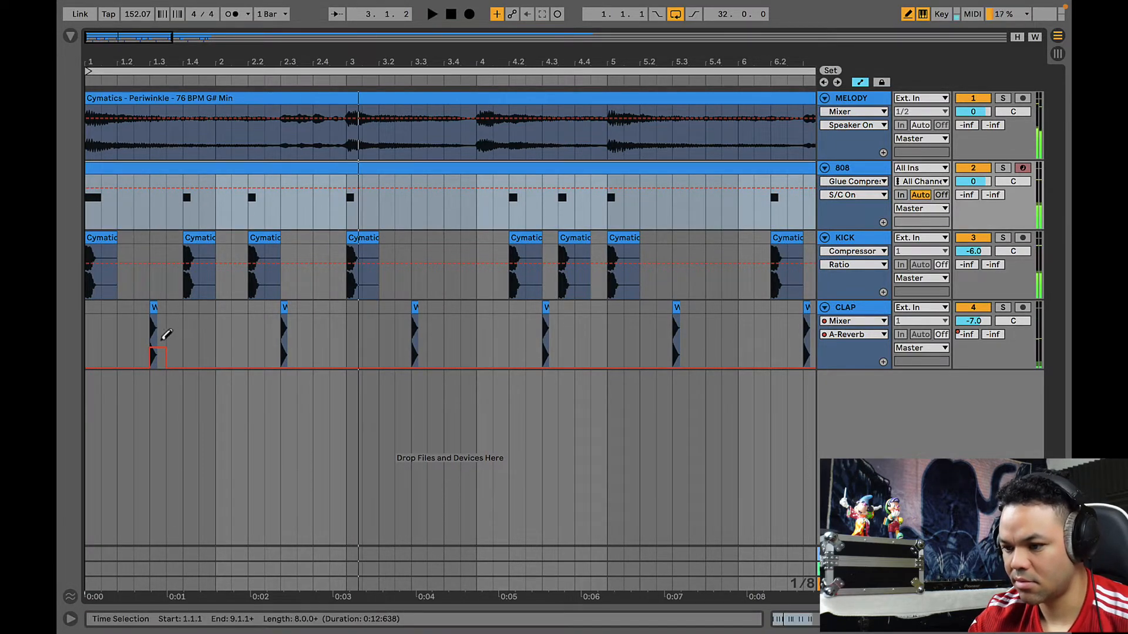
key(space)
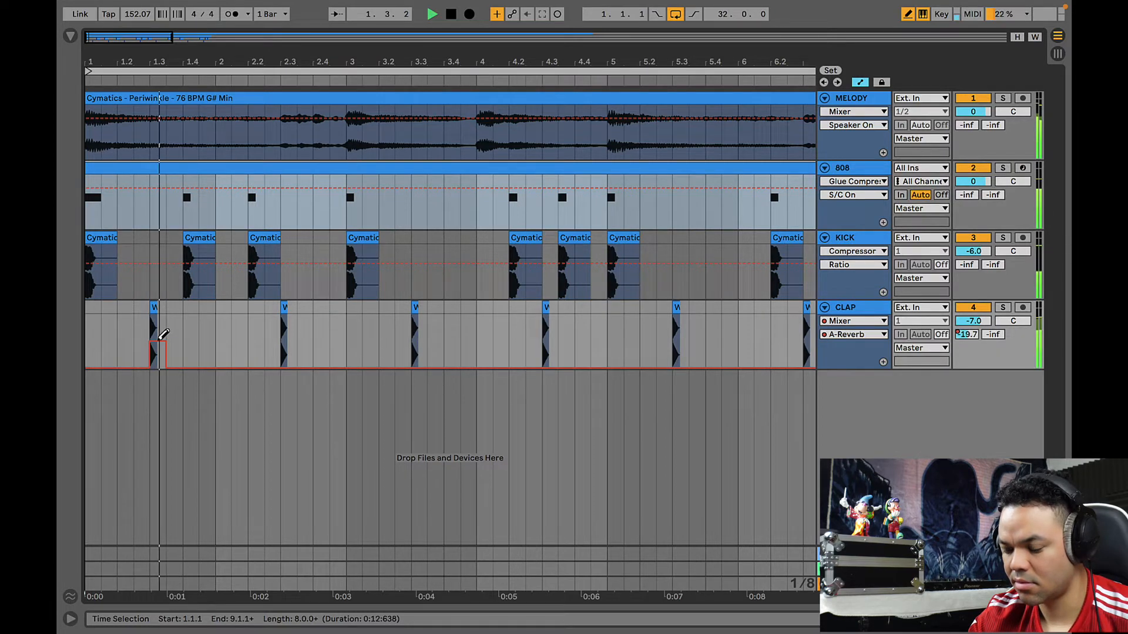
key(space)
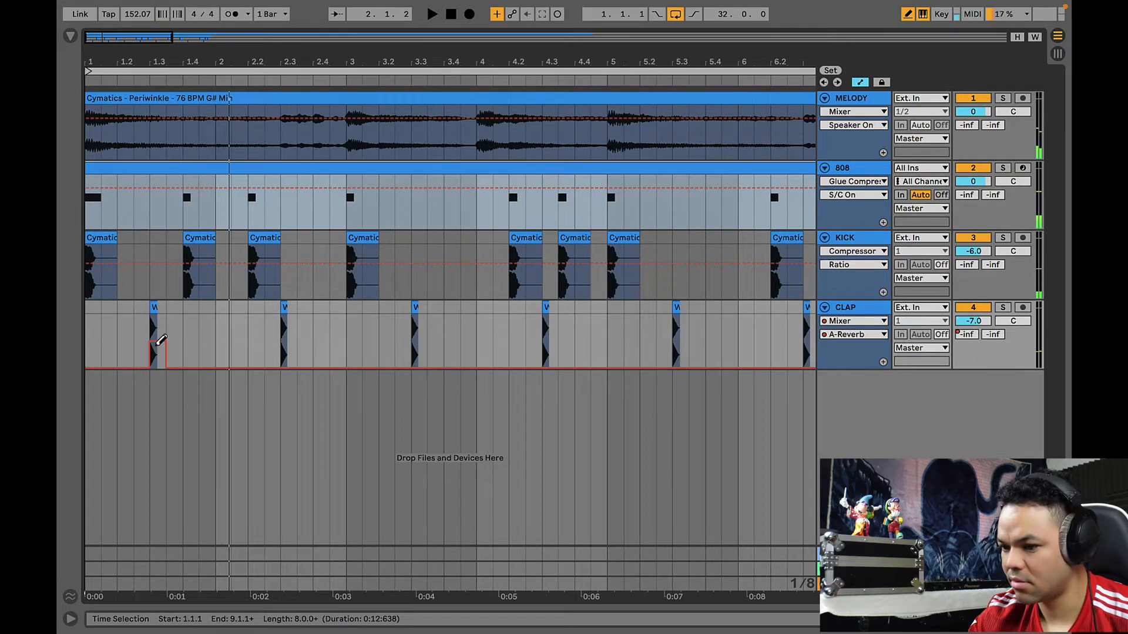
key(space)
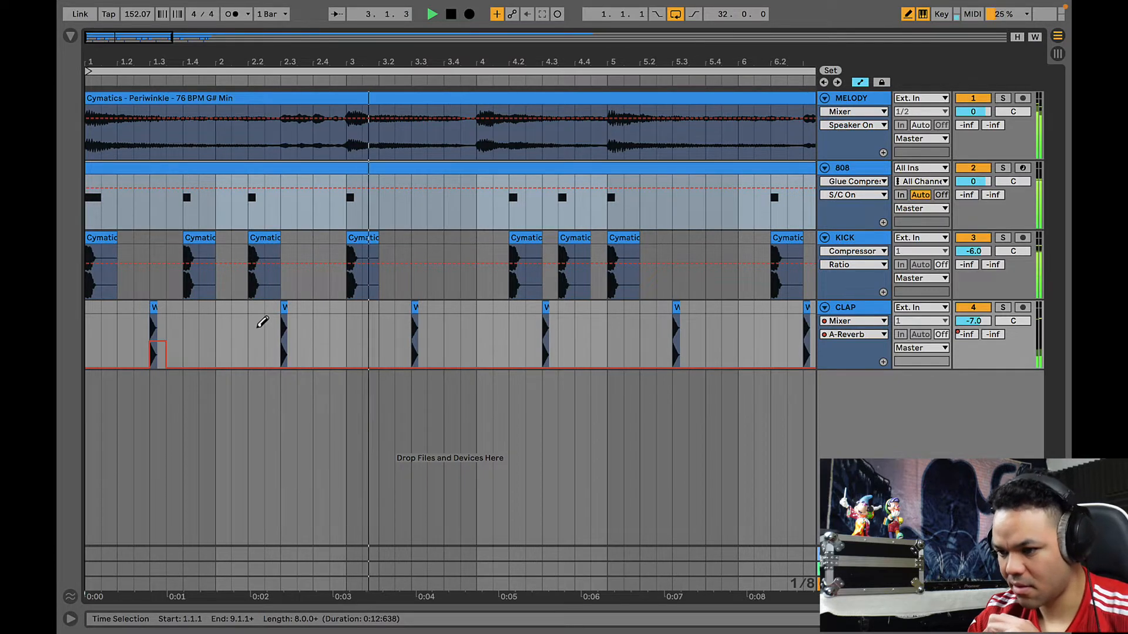
key(space)
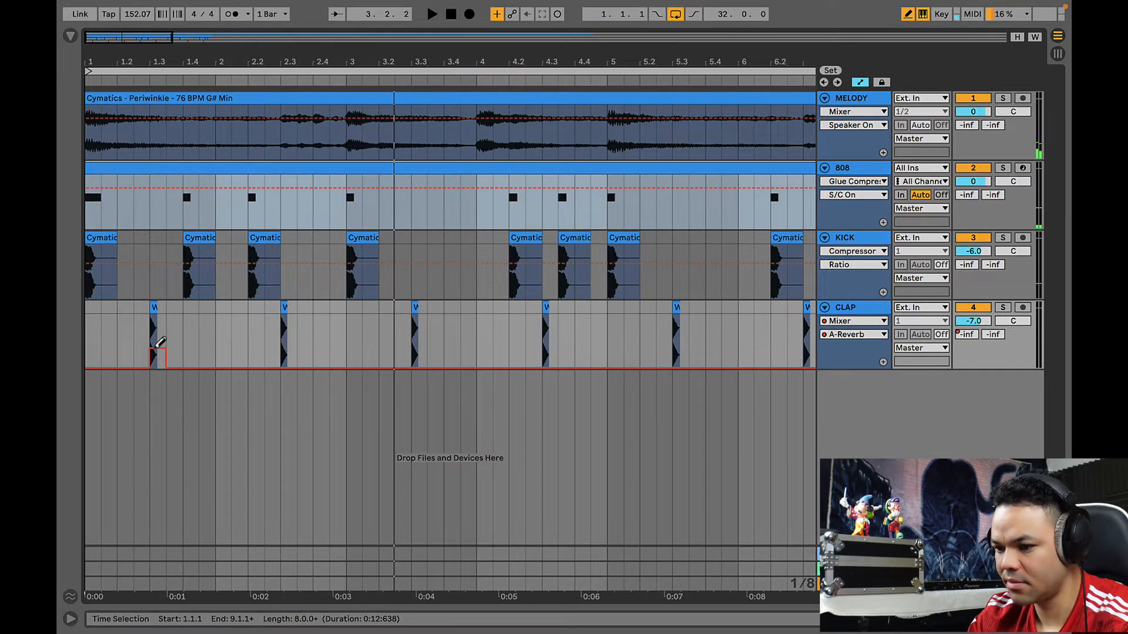
- Select bar 1 of the CLAP track with its reverb automation and duplicate it bar by bar through bar 8
drag(213, 339, 59, 364)
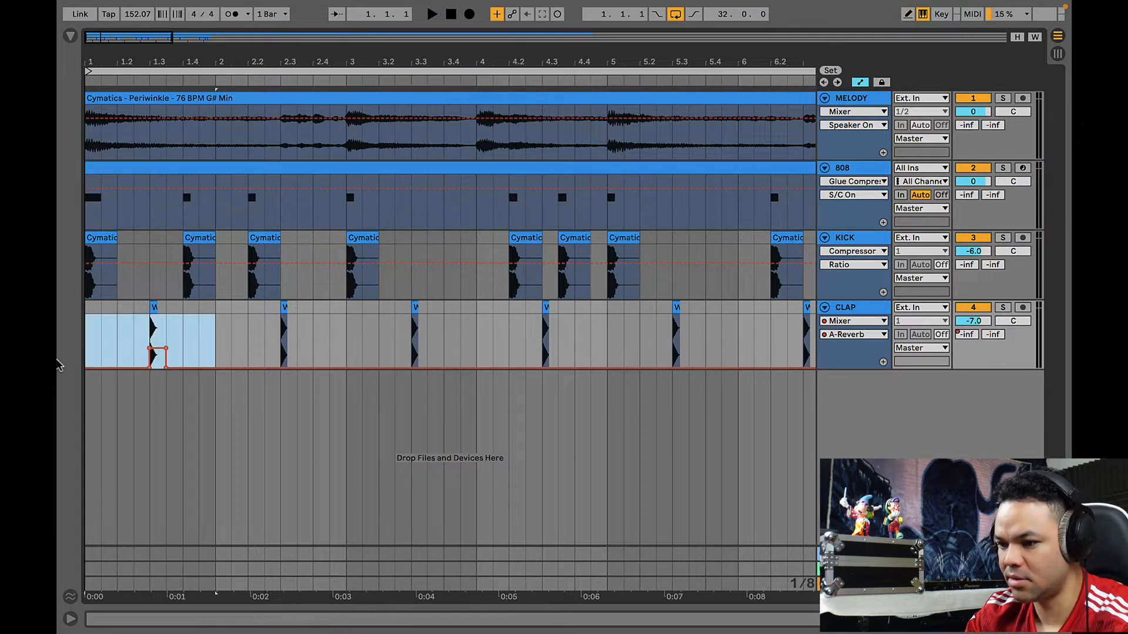
key(ctrl+d)
key(ctrl+d)
key(ctrl+d)
key(ctrl+d)
key(ctrl+d)
key(ctrl+d)
key(ctrl+d)
key(ctrl+d)
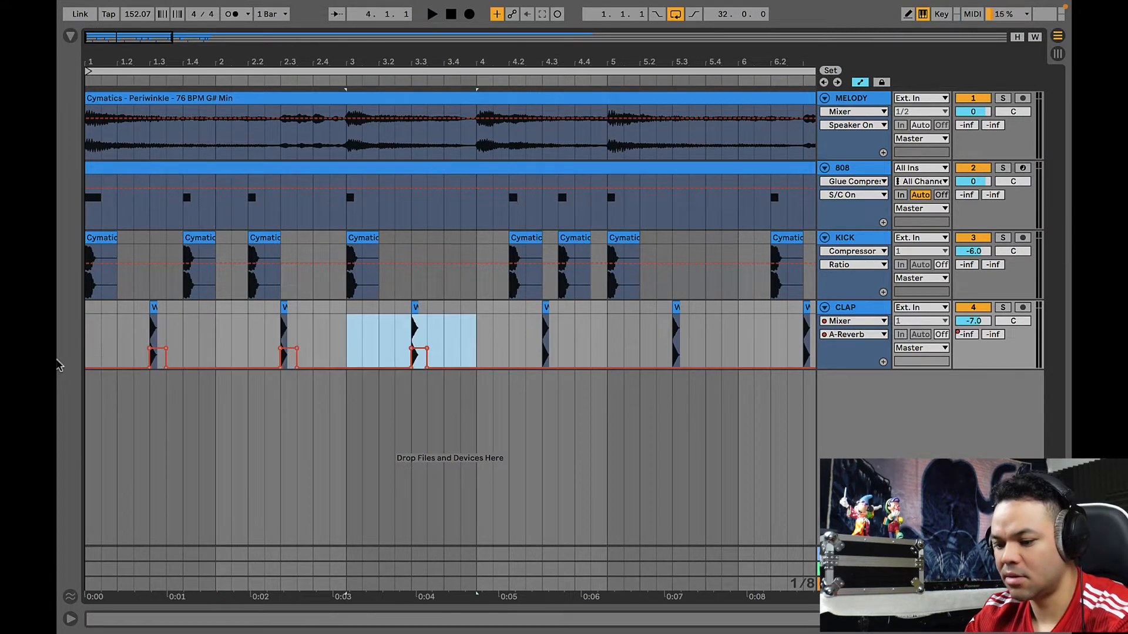
key(ctrl+z)
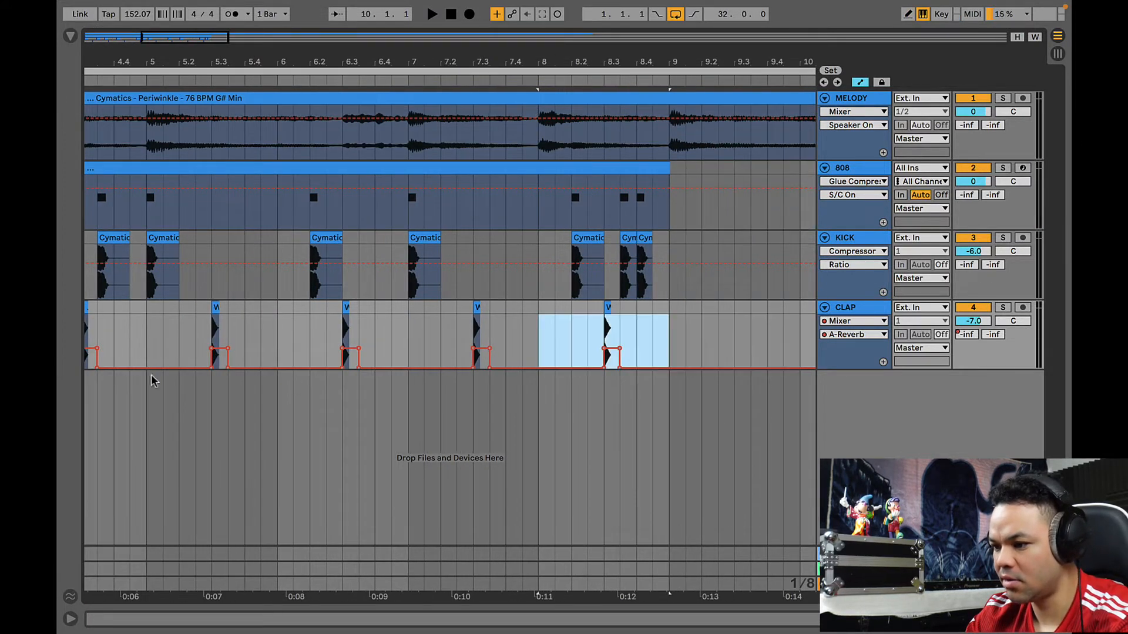
- Play the beat from the start of the 808 clip to check the automated clap reverb, and stop in bar 6
scroll(355, 424, left, 8)
click(124, 169)
key(space)
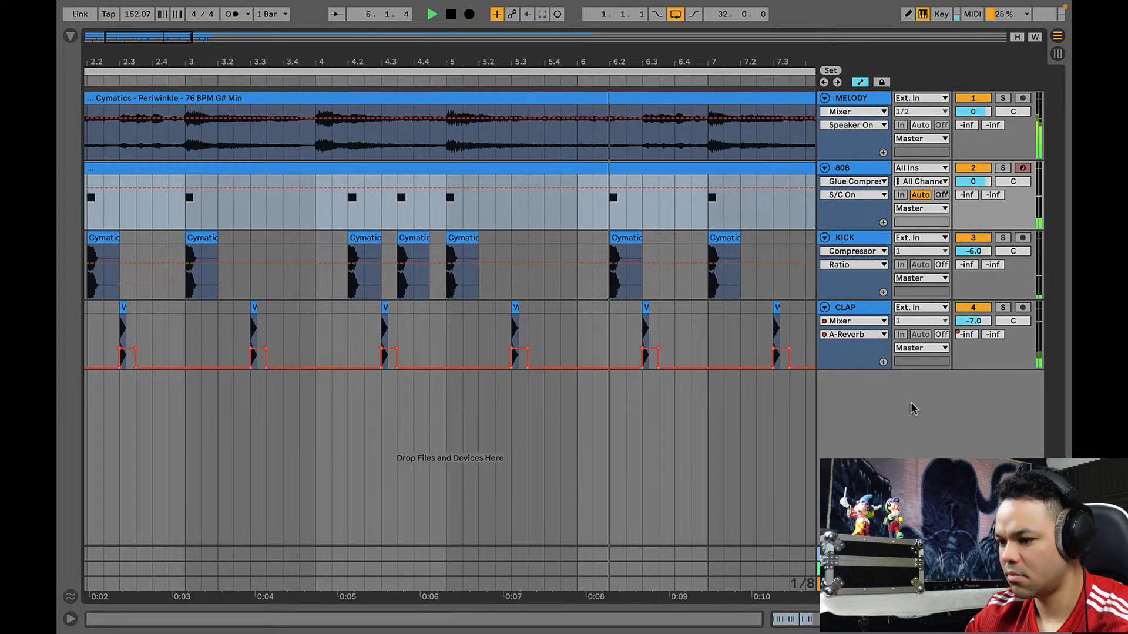
key(space)
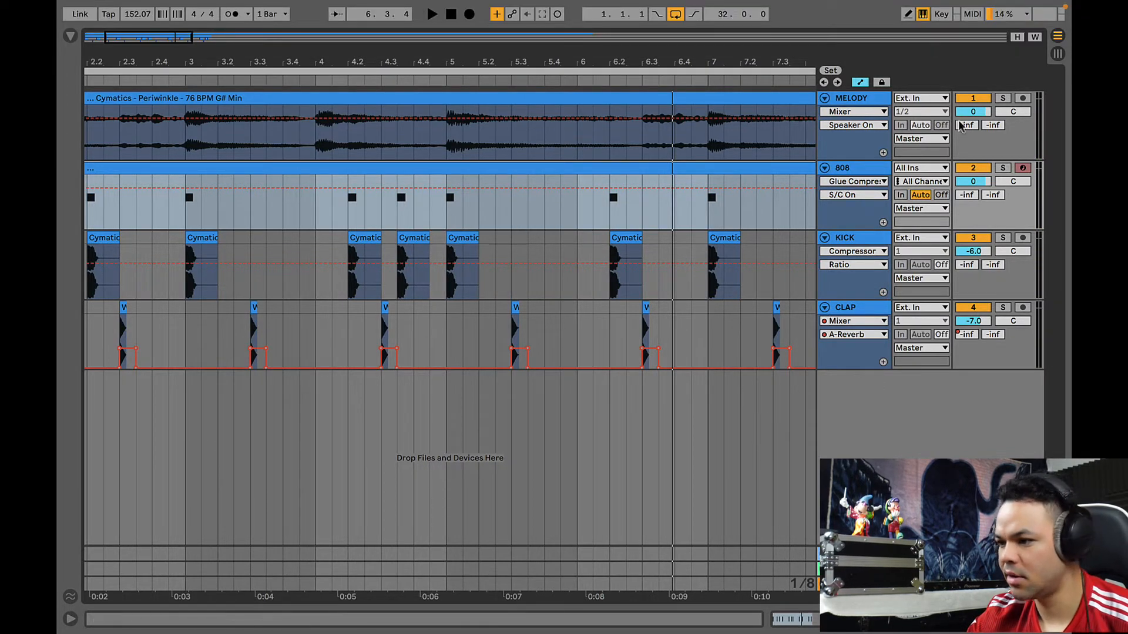
- Hide automation, show the browser, and place WONDAGURL_snare_15.wav at 2.3 on a new track below CLAP
click(859, 83)
click(70, 35)
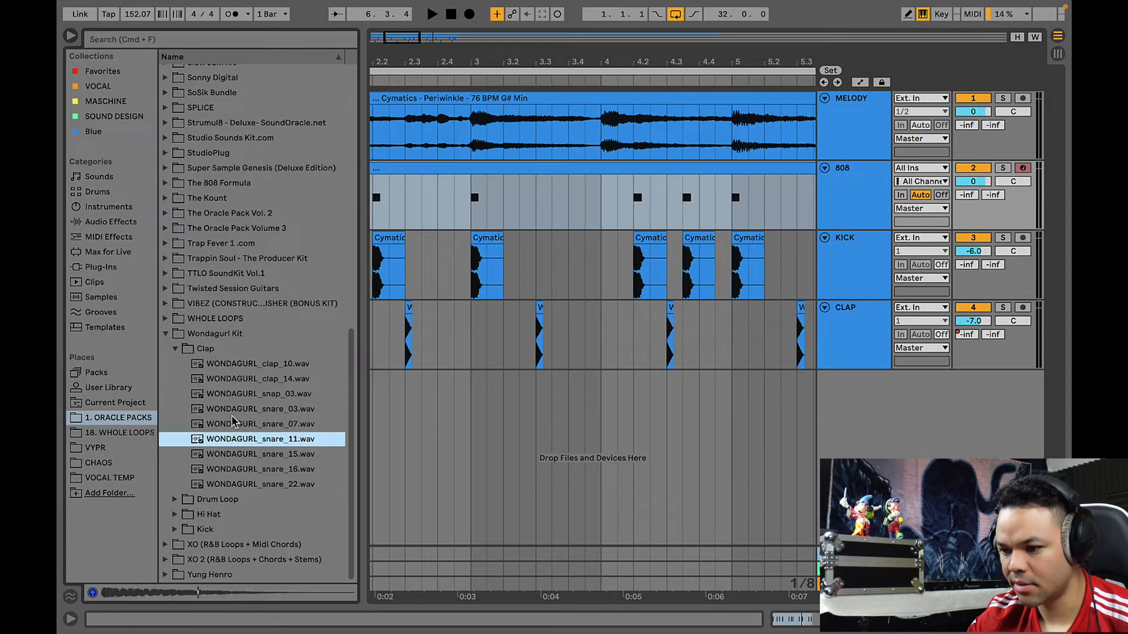
key(Down)
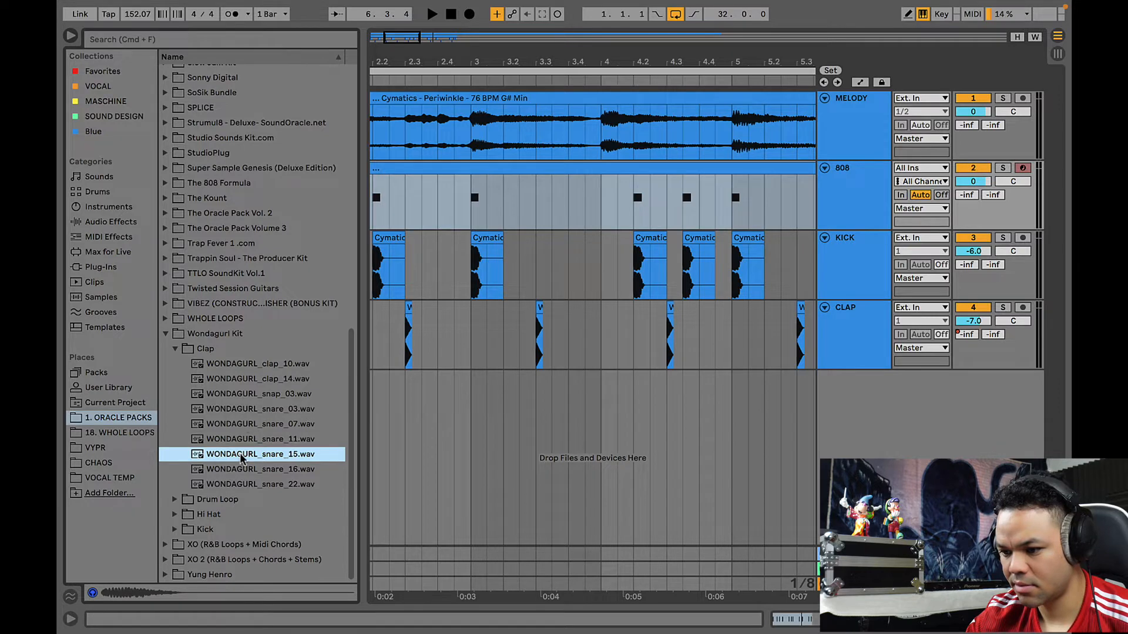
drag(239, 458, 414, 414)
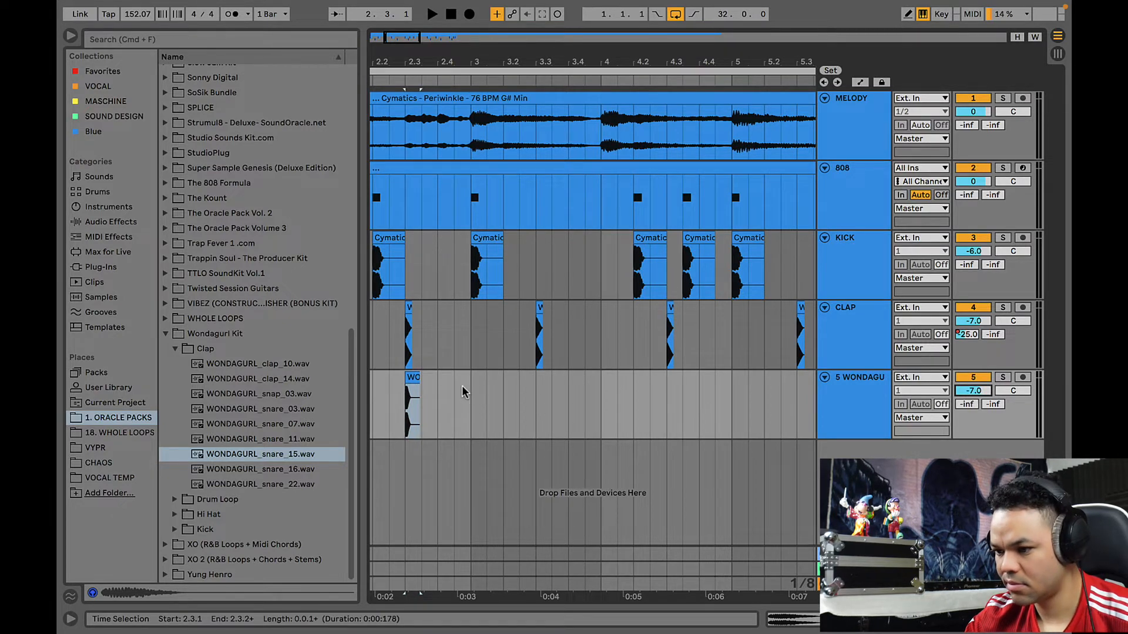
drag(469, 391, 260, 392)
key(super+d)
key(super+d)
key(super+d)
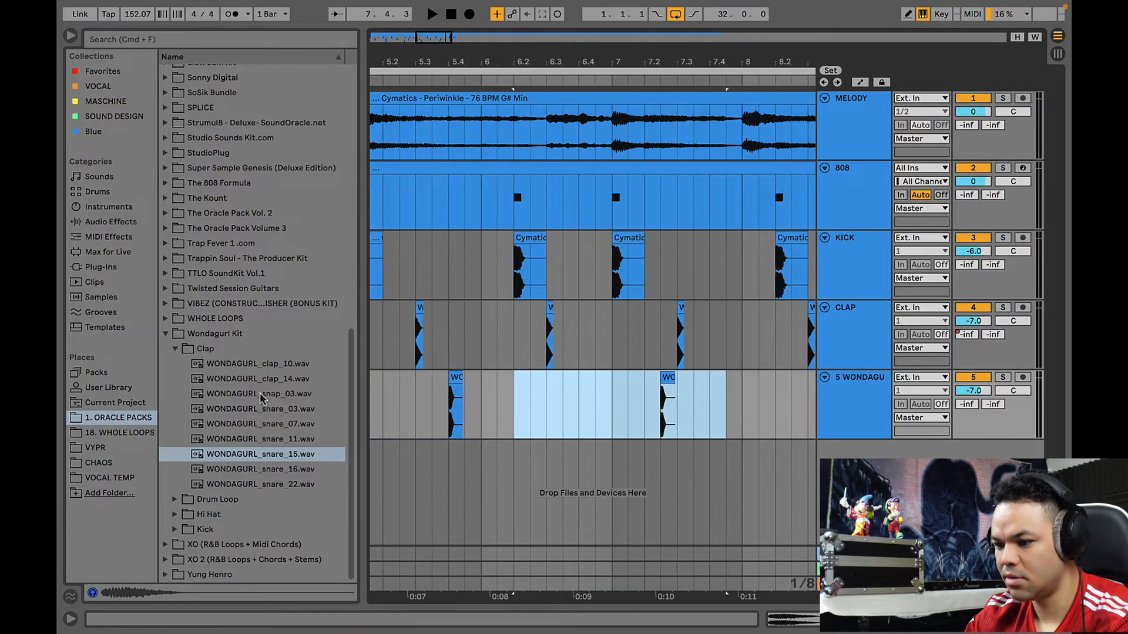
key(super+z)
key(super+z)
key(super+z)
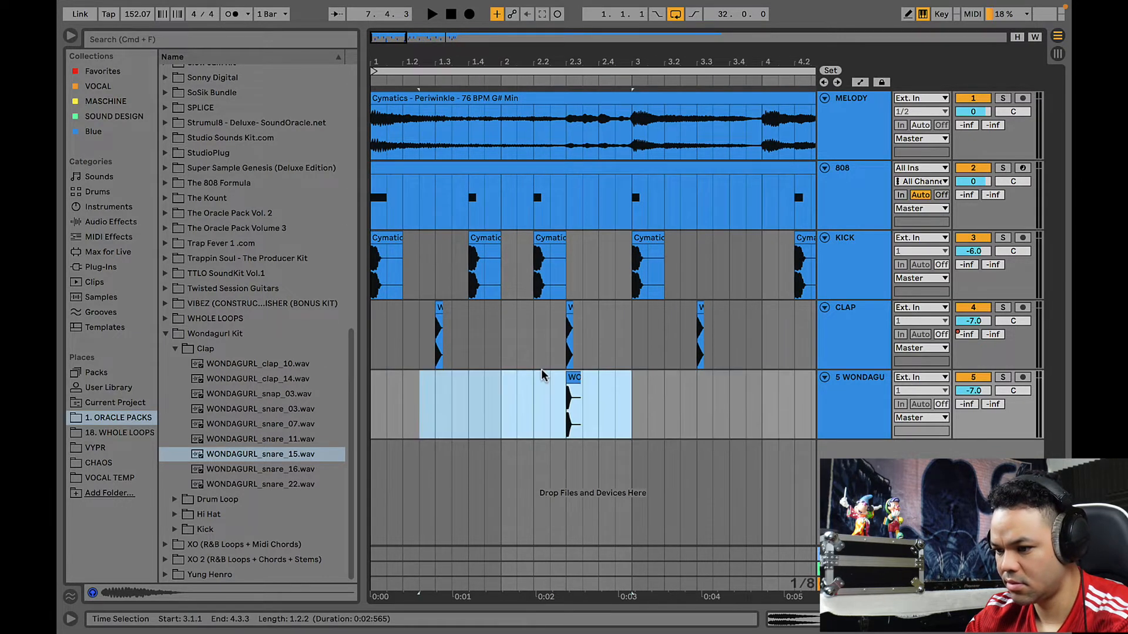
- Copy the snare_15 clip at 2.3 to position 1.3 on the same track
click(573, 379)
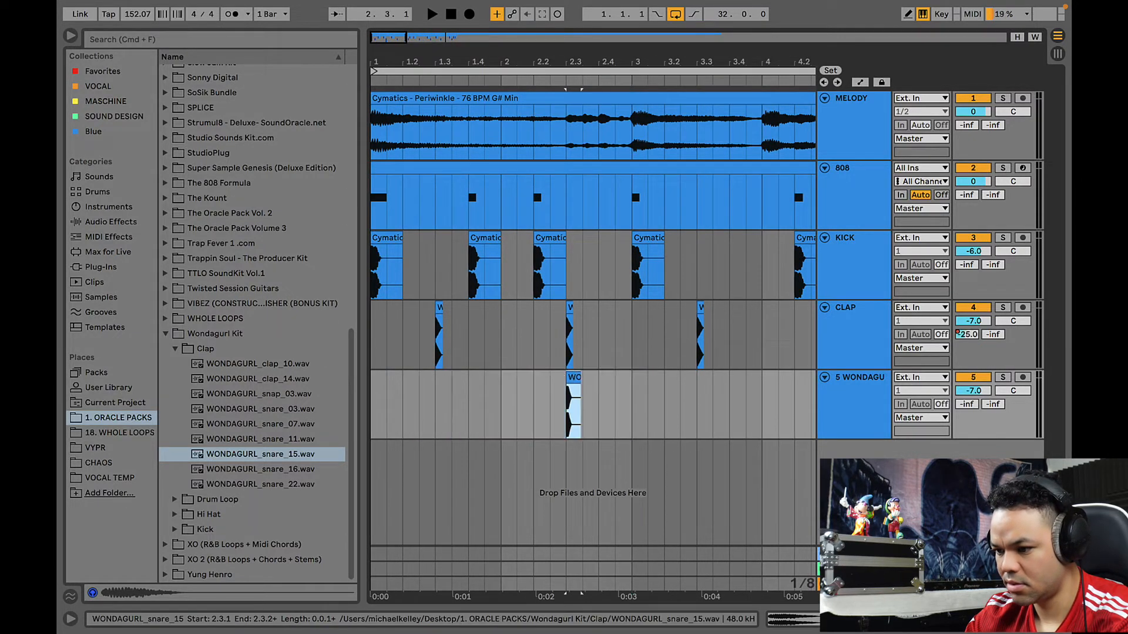
click(437, 405)
key(super+v)
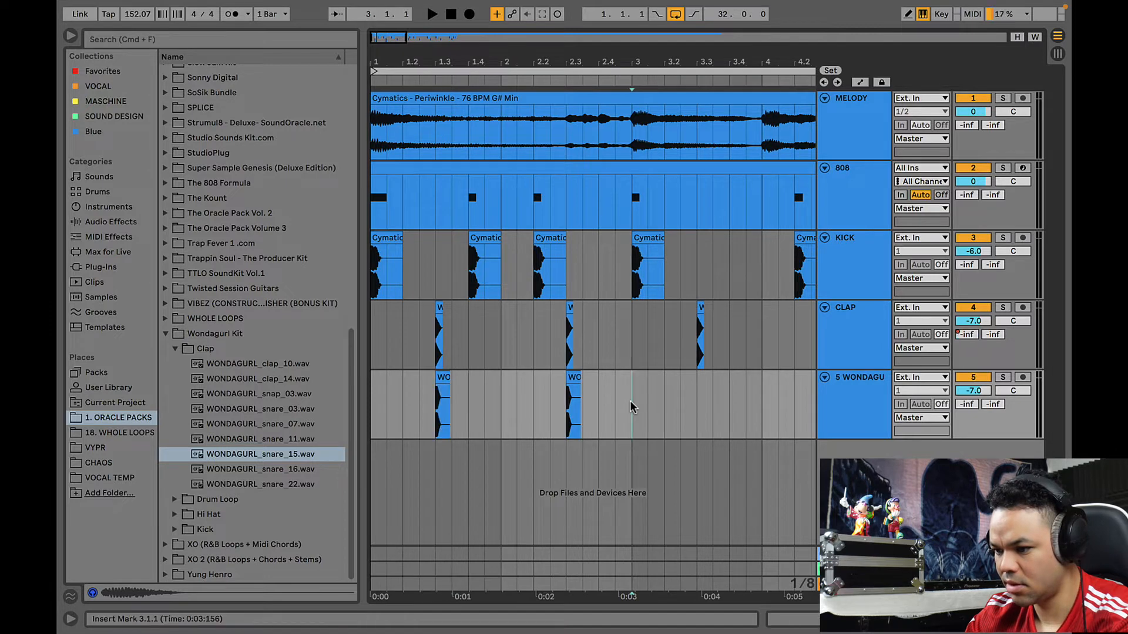
- Select bars 1 and 2 of the new snare track and duplicate them through the end of bar 8
drag(629, 402, 370, 429)
key(super+d)
key(super+d)
key(super+d)
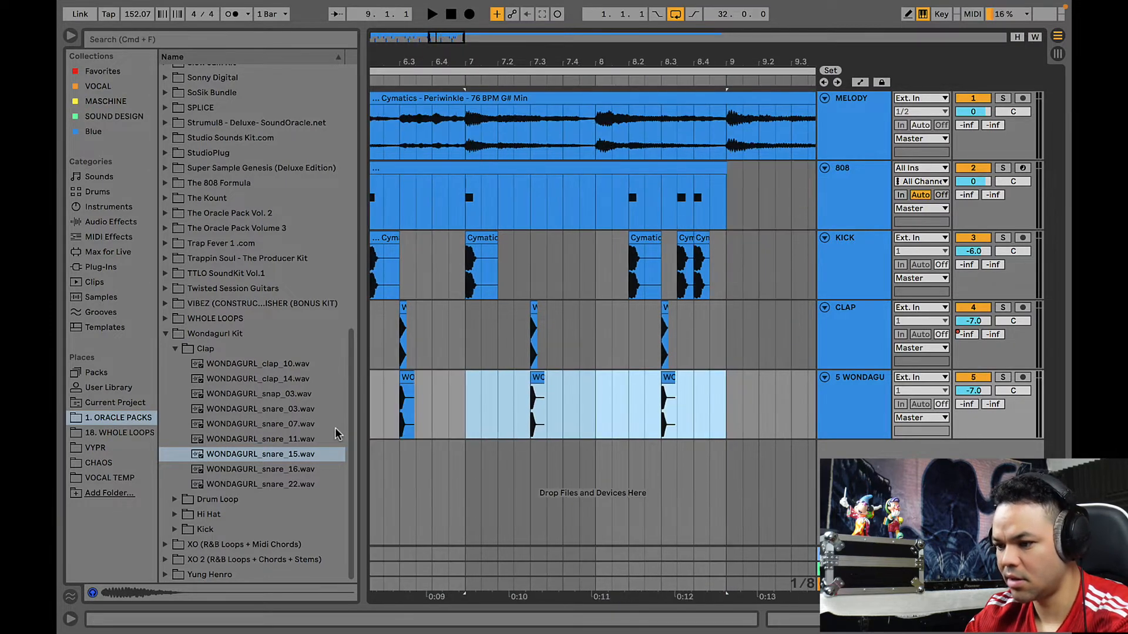
- Play the beat from the first kick clip to hear the layered snare, and hide the browser
scroll(621, 481, left, 10)
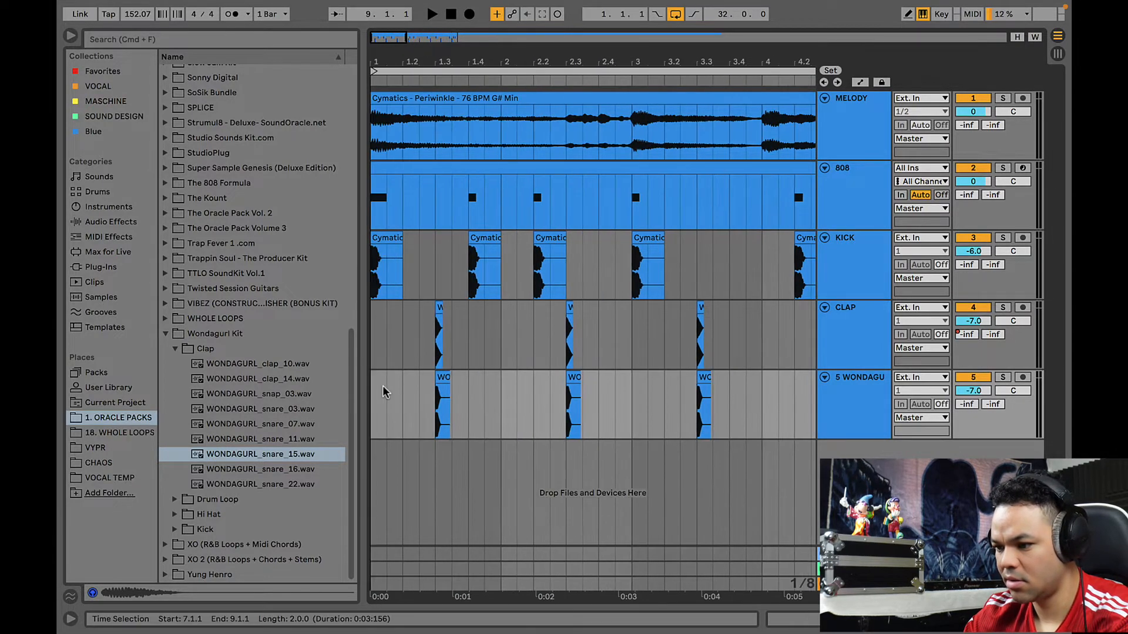
click(392, 252)
key(space)
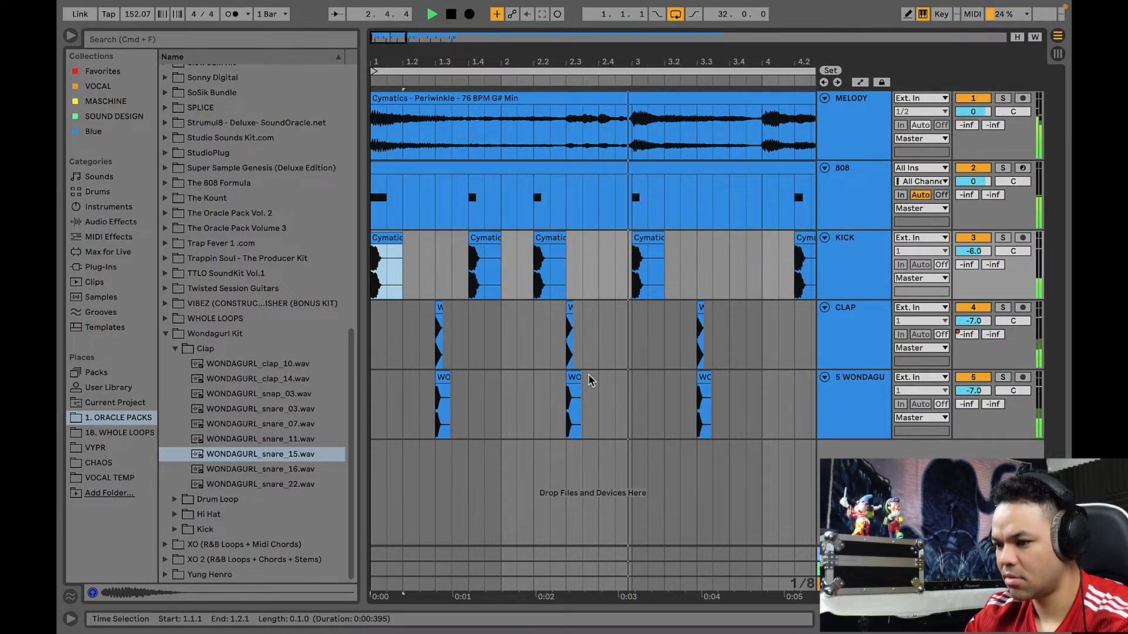
scroll(771, 357, right, 1)
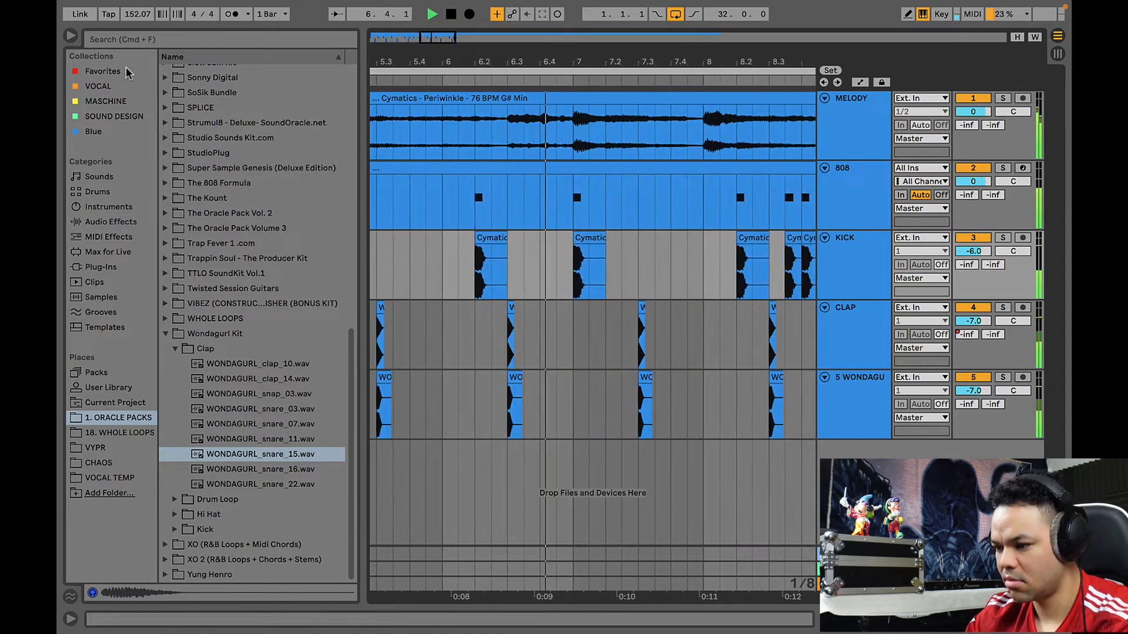
click(71, 36)
scroll(460, 272, left, 10)
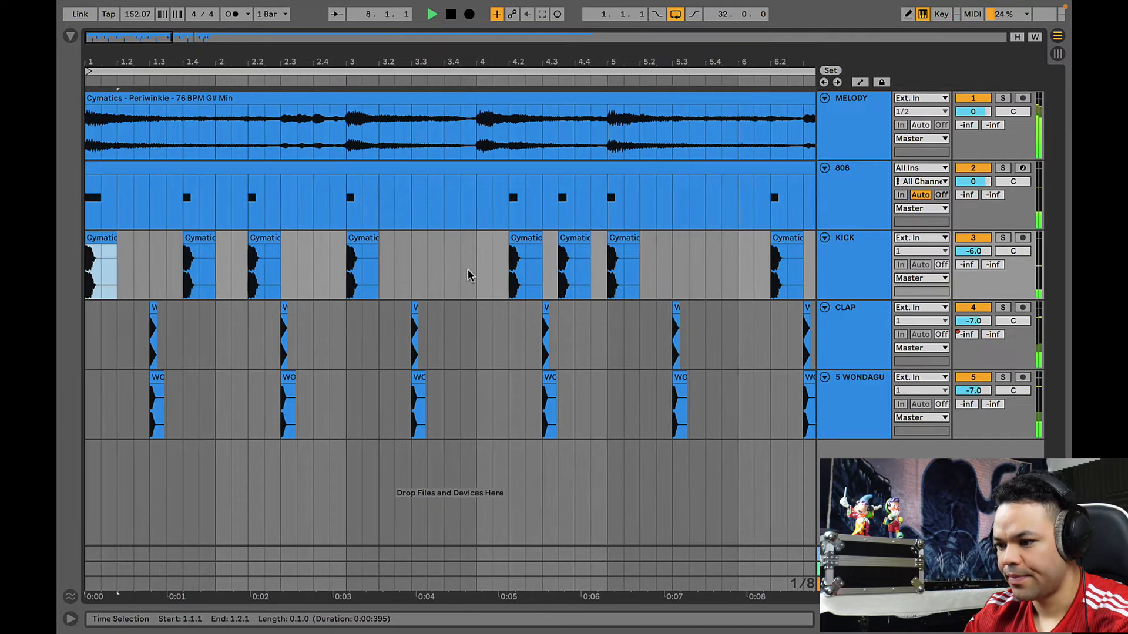
- Stop playback and rename the new snare track SNARE 2 and the CLAP track SNARE 1
click(854, 264)
key(space)
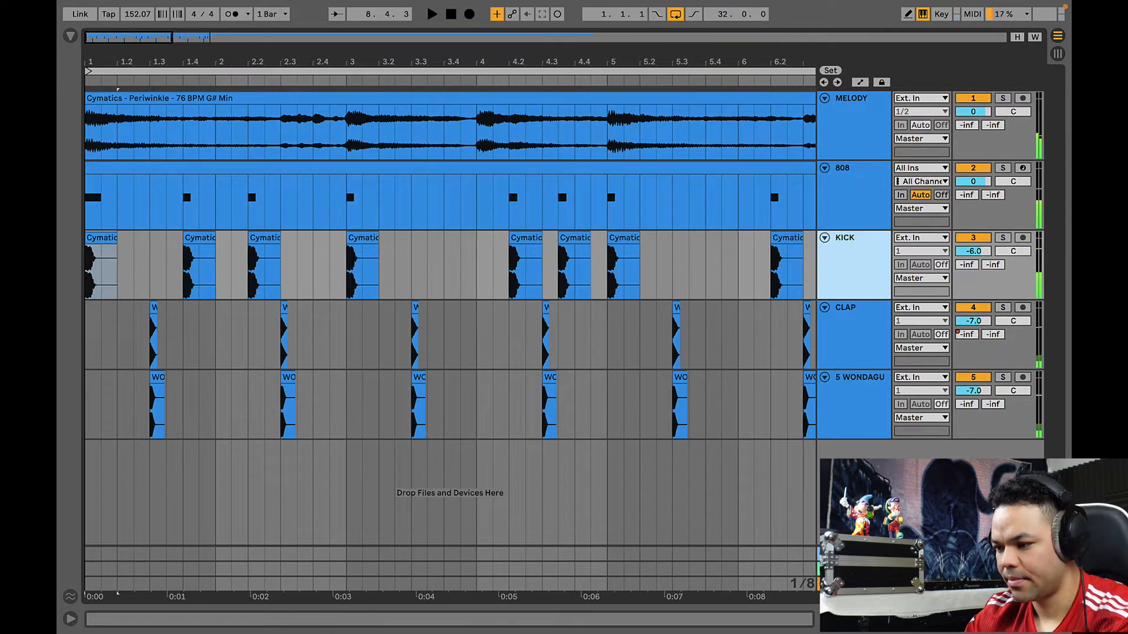
click(864, 410)
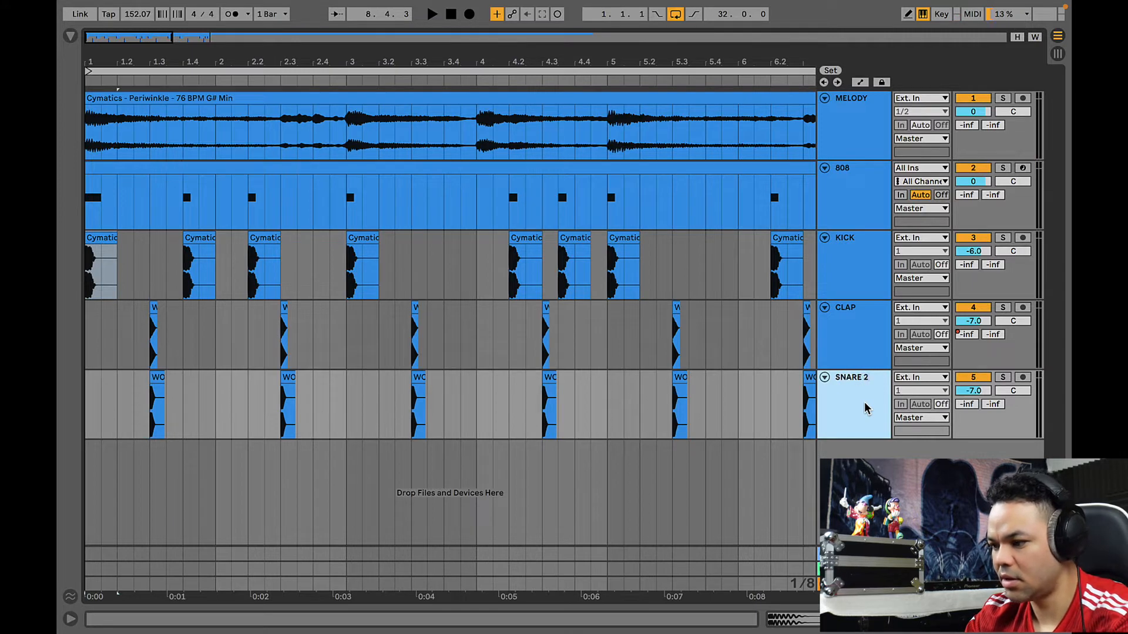
click(873, 319)
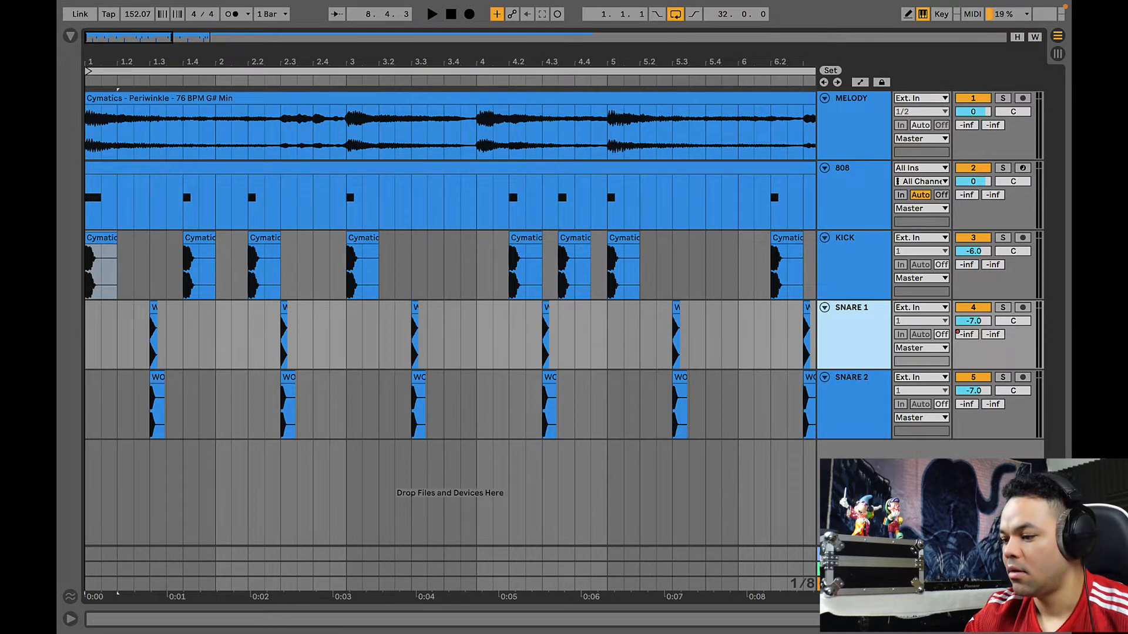
- Insert a MIDI track, move it below SNARE 2, and name it HAT
key(ctrl+shift+t)
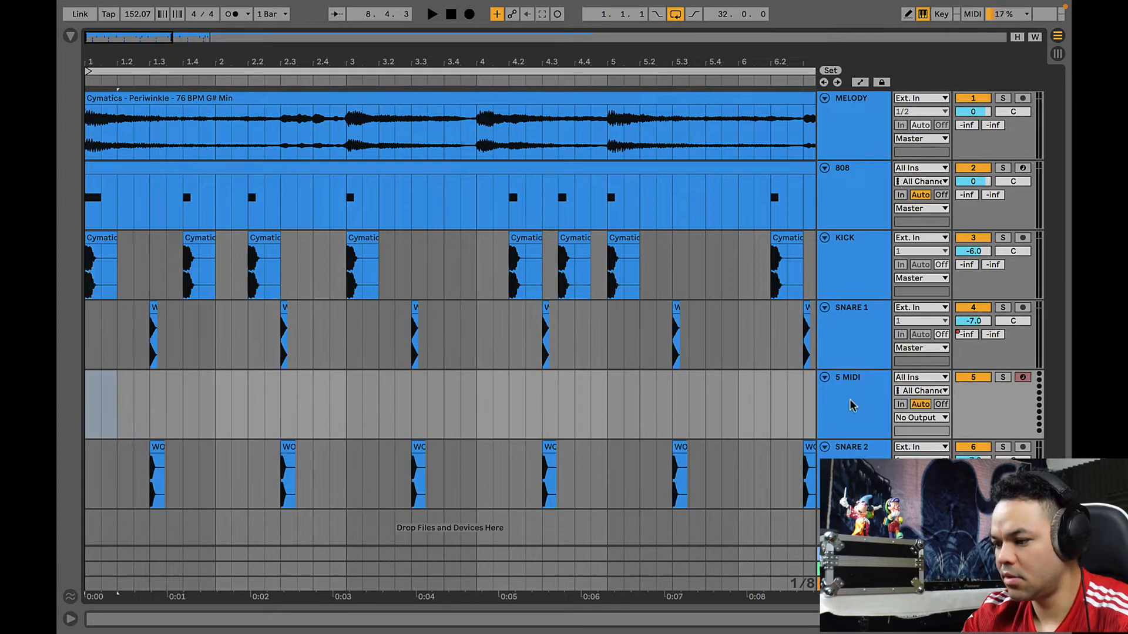
drag(853, 378, 853, 506)
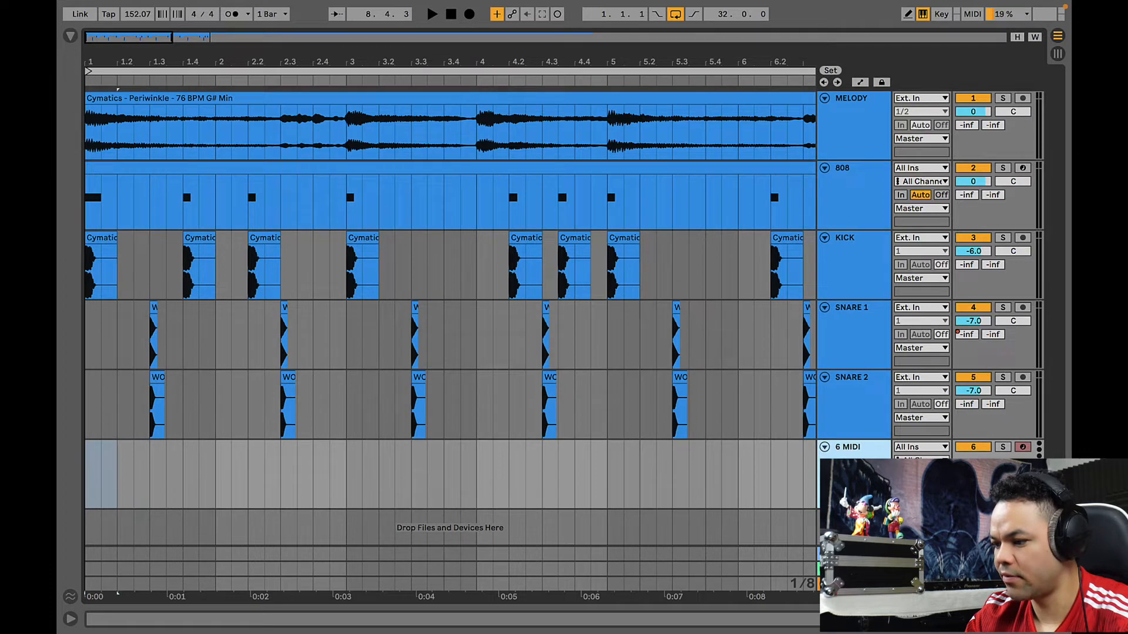
key(Return)
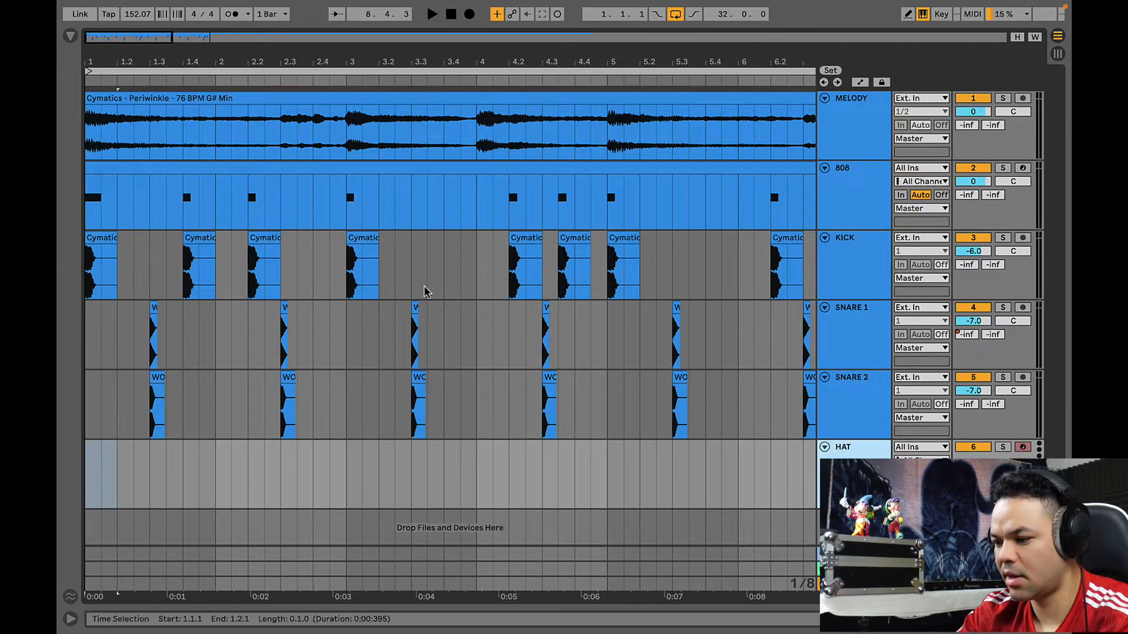
- Show the browser, audition the samples in the Wondagurl Kit's Hi Hat folder, and collapse the folder
click(71, 36)
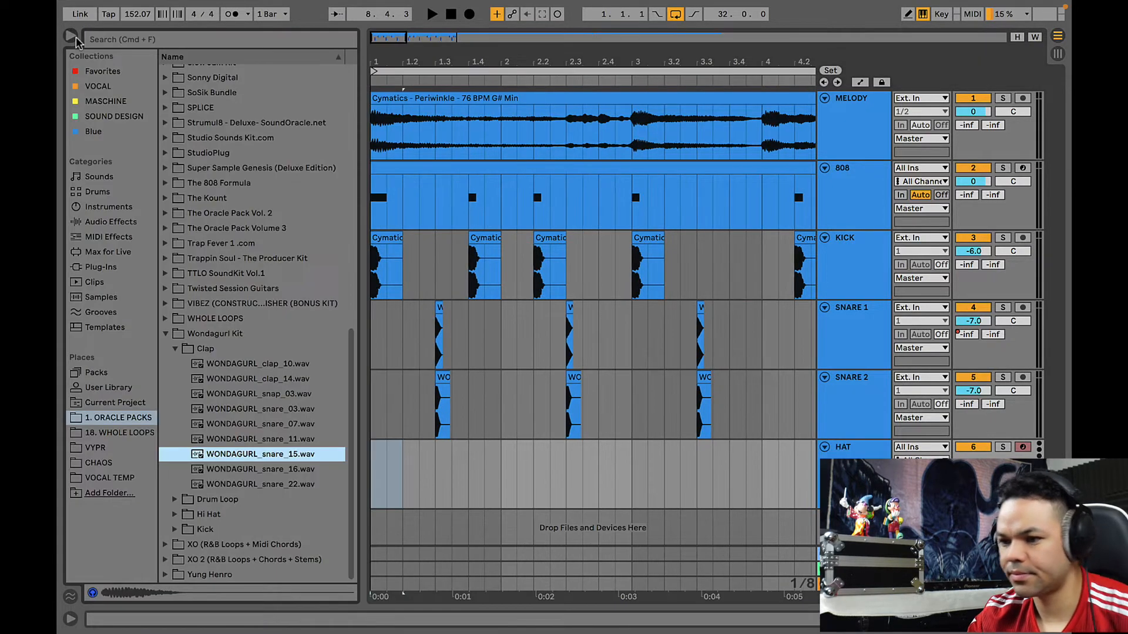
click(175, 350)
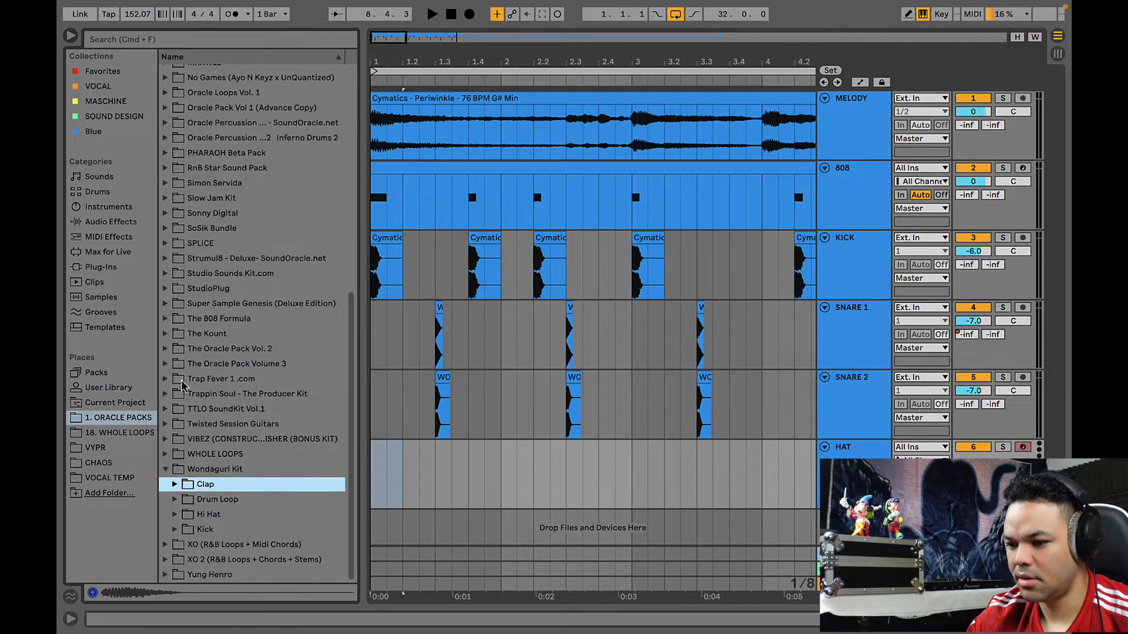
click(171, 514)
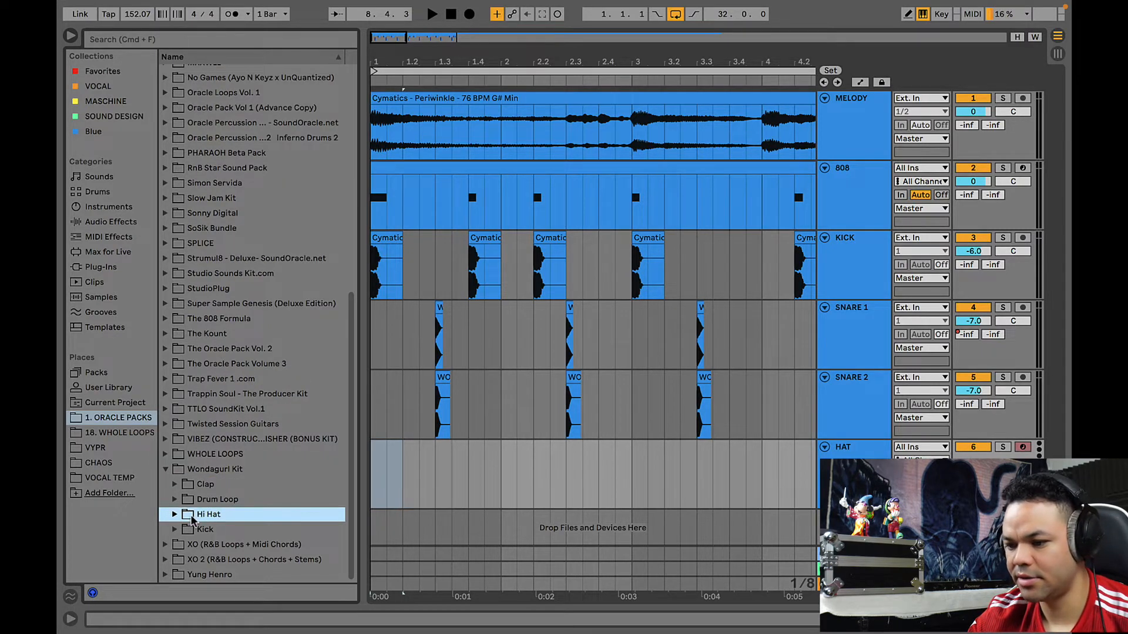
double_click(191, 519)
scroll(265, 475, down, 1)
click(234, 501)
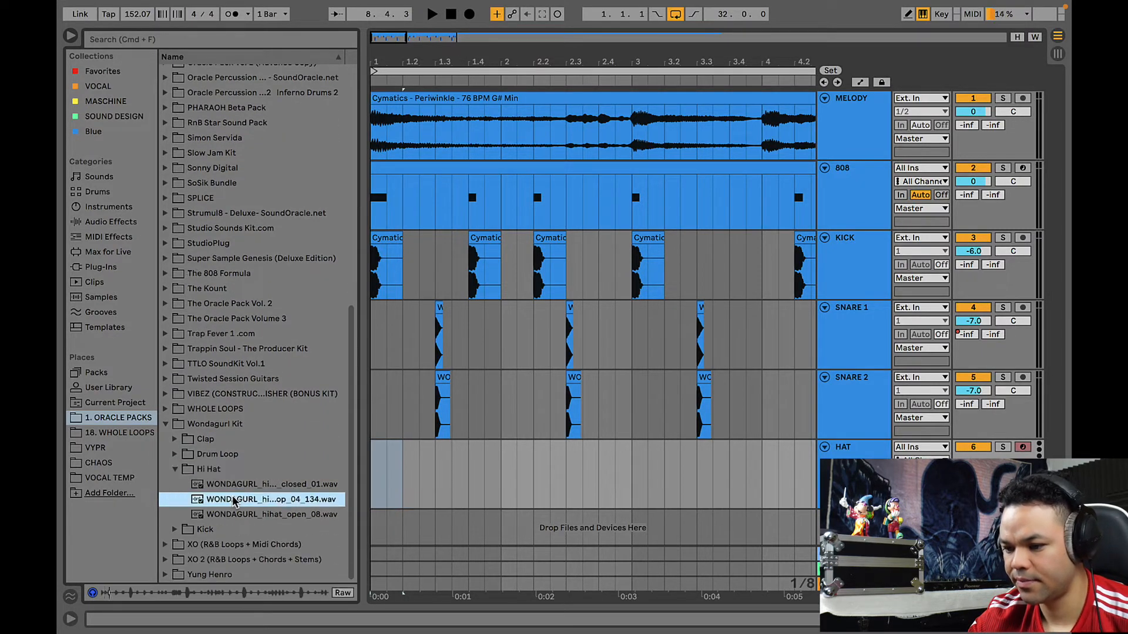
key(Up)
key(Down)
key(Down)
key(Up)
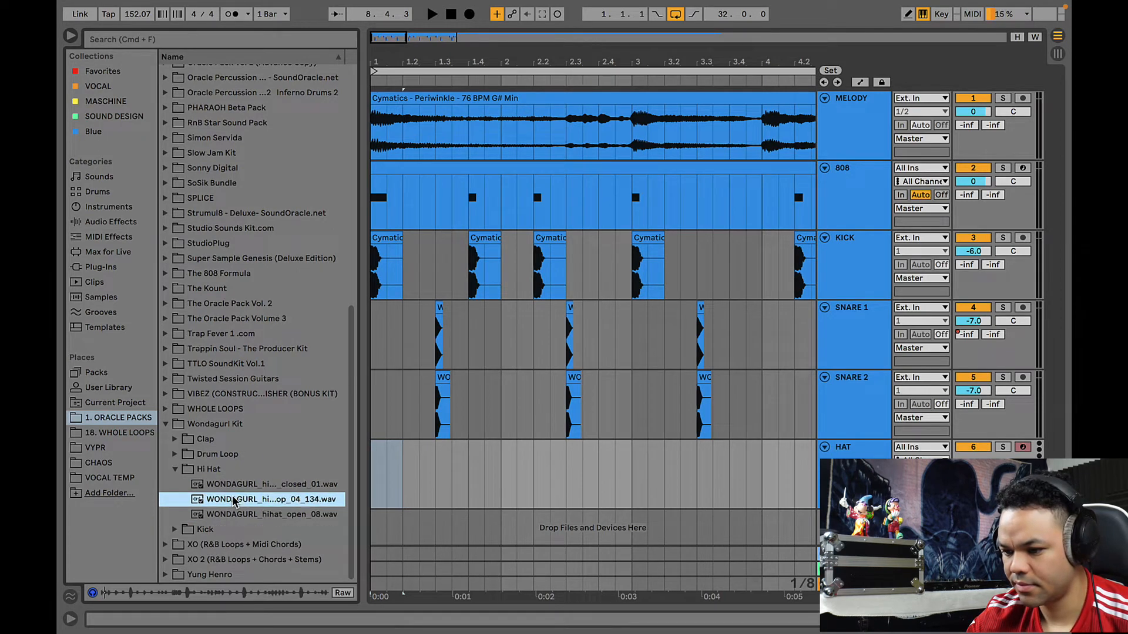
key(Up)
click(175, 470)
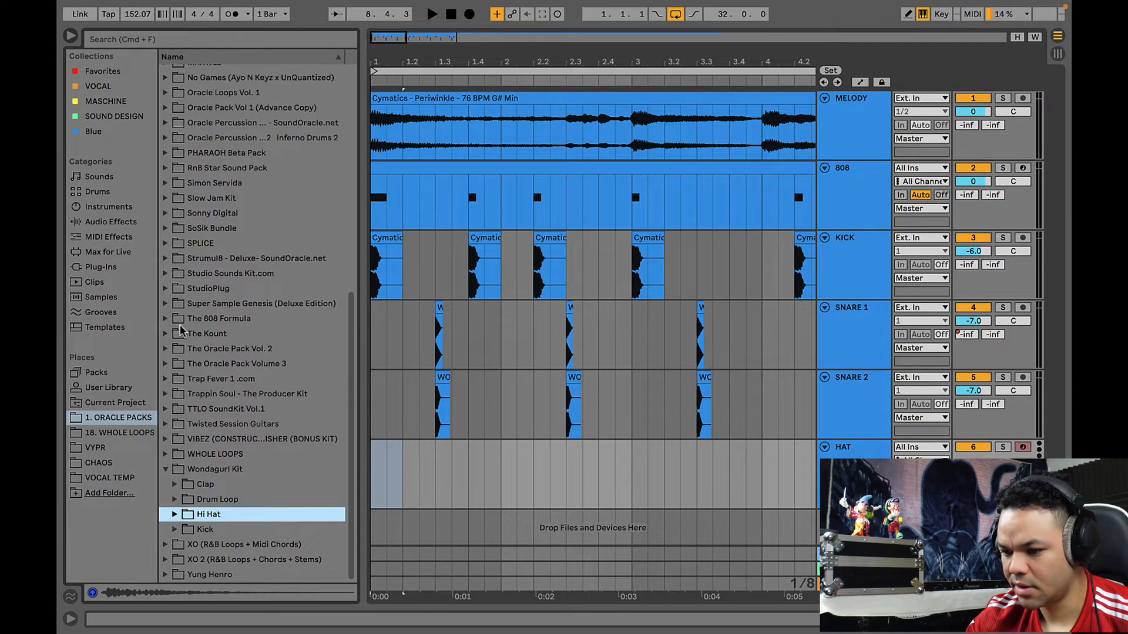
- Expand the BIG HEAD pack in the browser and open its HI HATS folder
scroll(202, 236, up, 5)
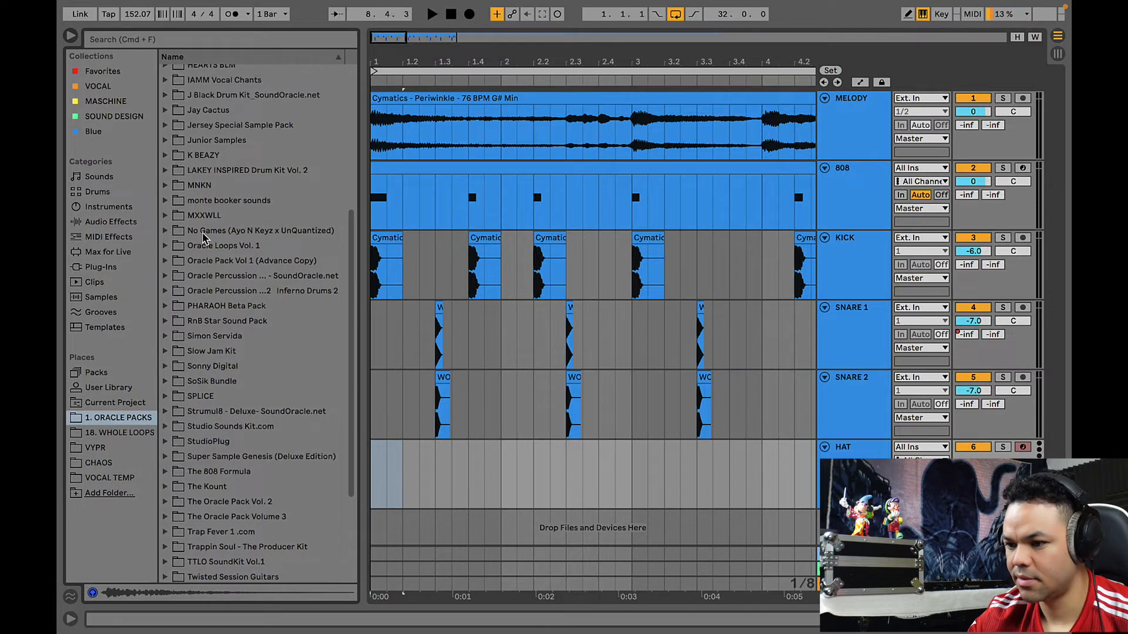
scroll(203, 231, up, 6)
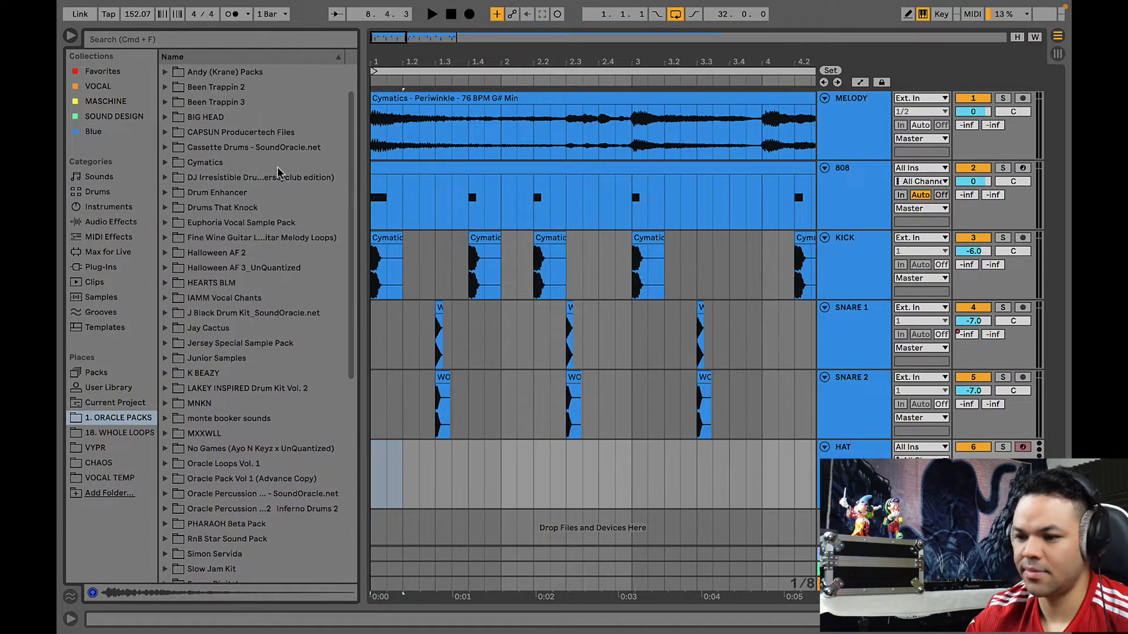
scroll(276, 167, up, 1)
click(227, 137)
key(Right)
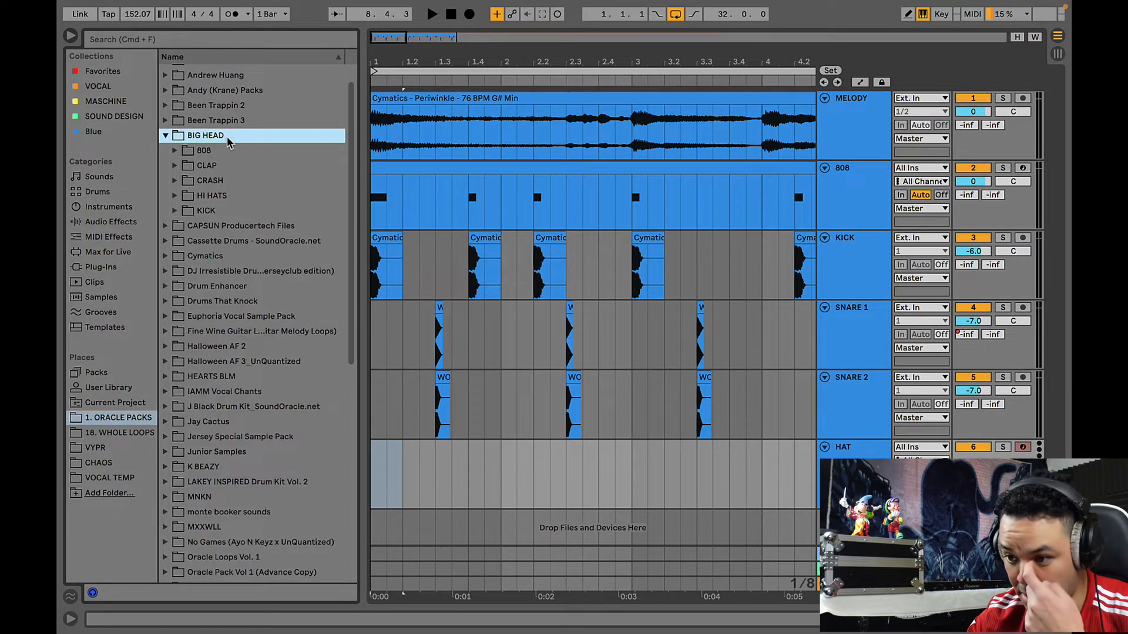
key(Down)
key(Down)
key(Down)
key(Down)
key(Right)
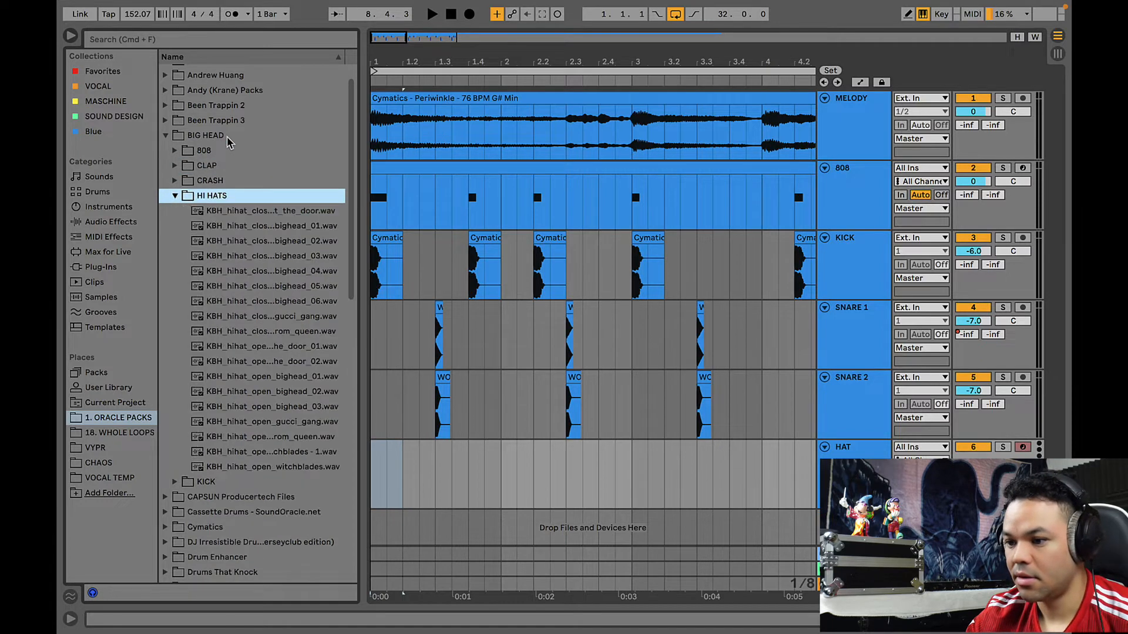
- Audition the closed hi-hat samples, load KBH_hihat_closed_gucci_gang.wav onto the HAT track, and hide the device view
key(Down)
key(Down)
key(Down)
key(Down)
key(Down)
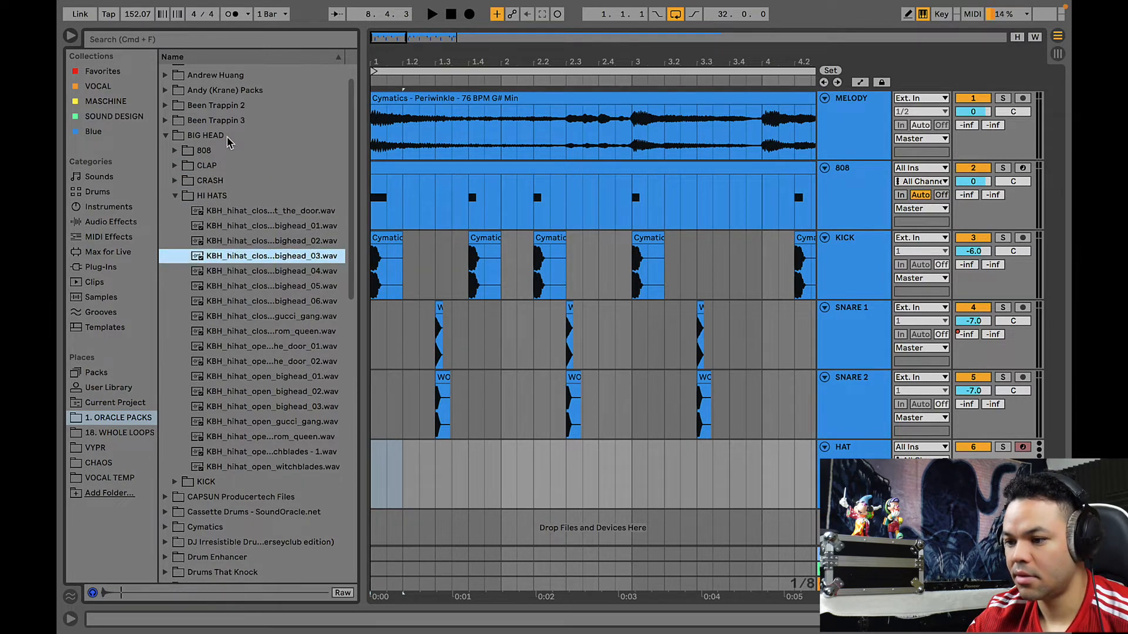
key(Down)
key(Down)
key(Down)
key(Down)
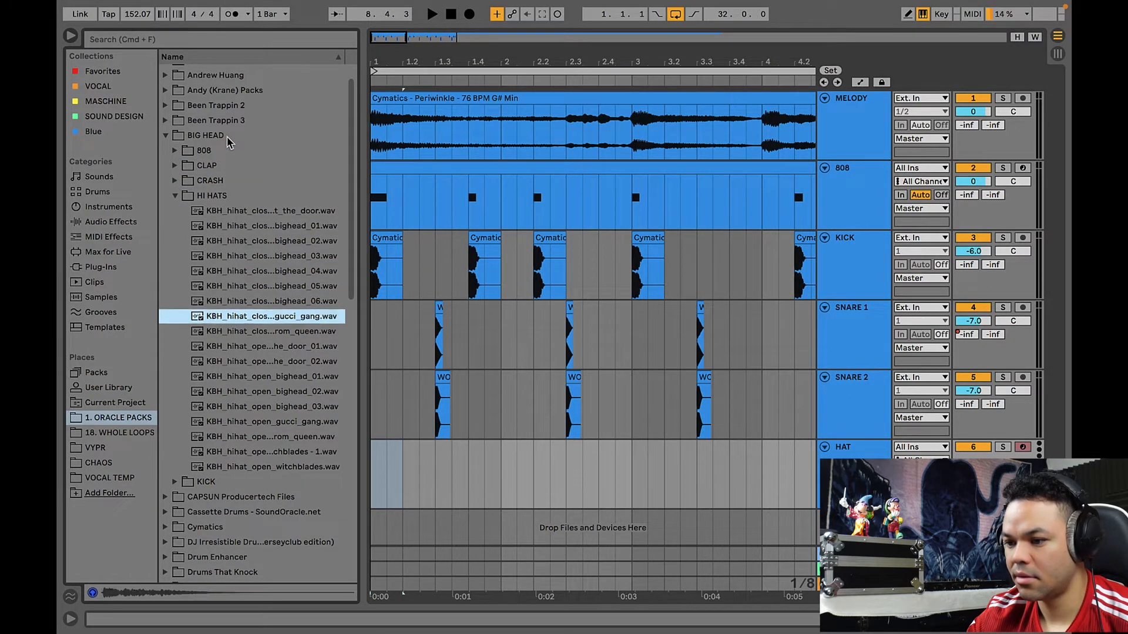
key(Up)
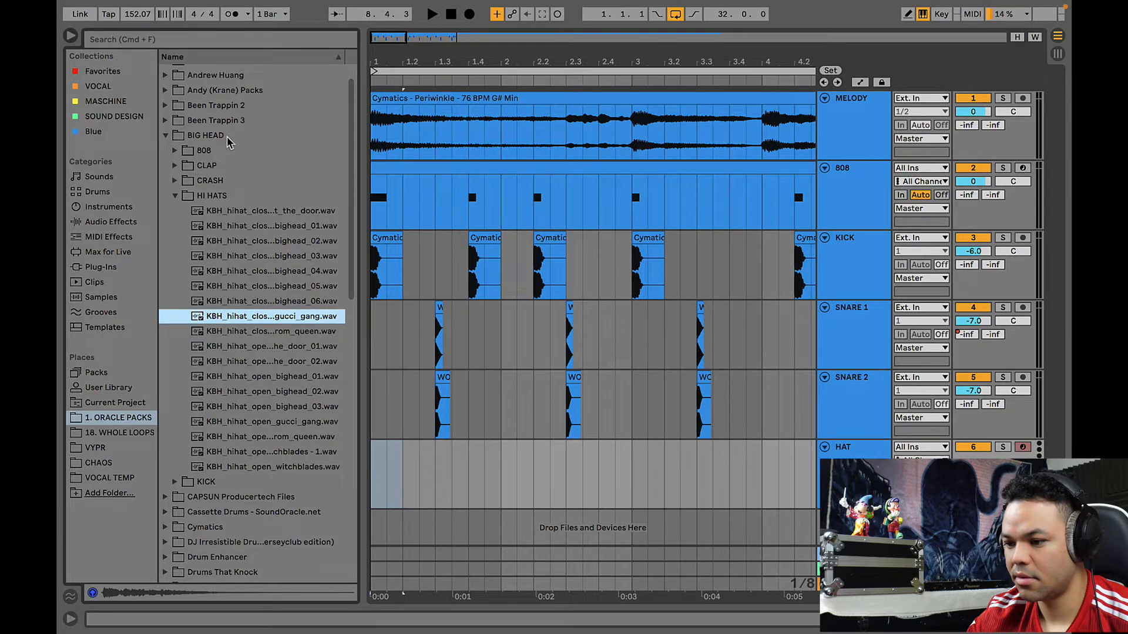
double_click(309, 318)
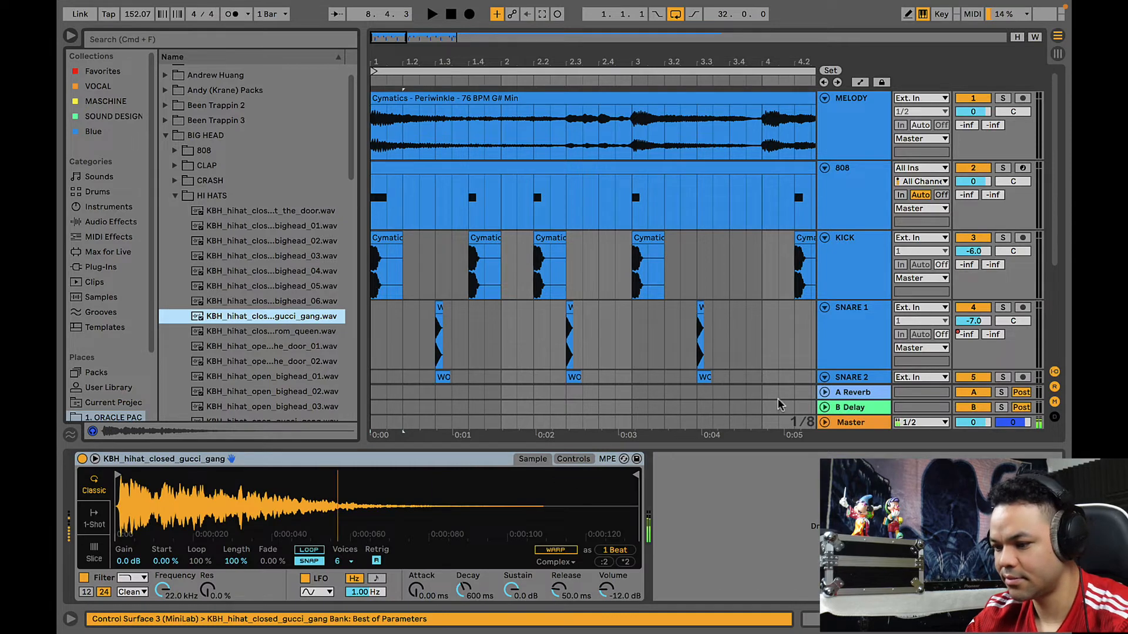
click(1056, 619)
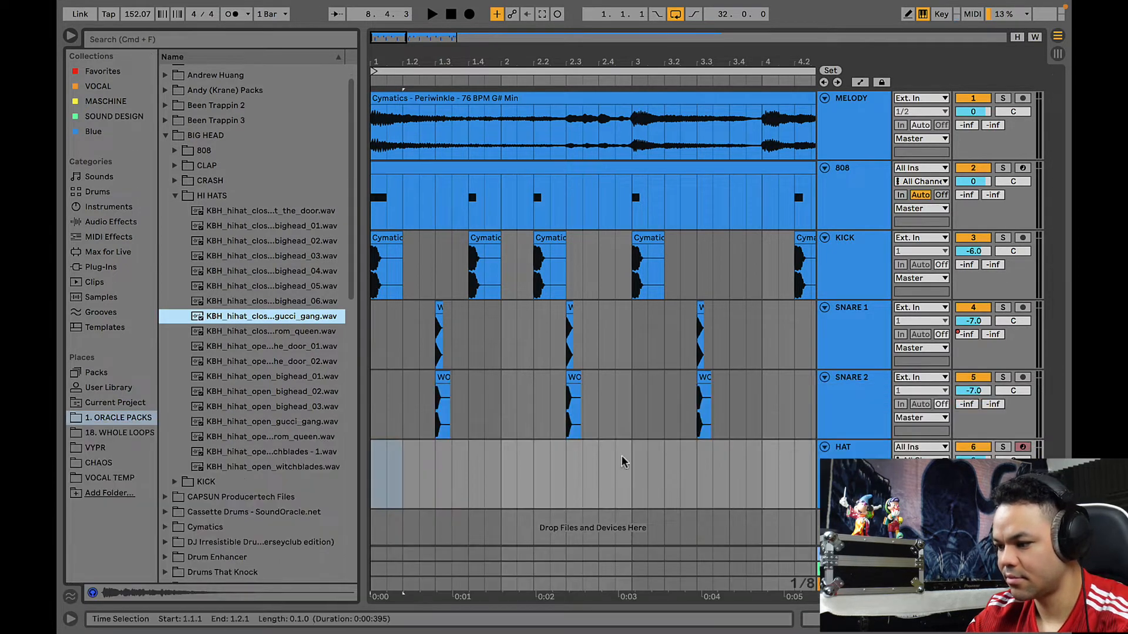
- Create a one-bar MIDI clip at bar 1 on the HAT track and audition the hat's pitch
shift+click(496, 478)
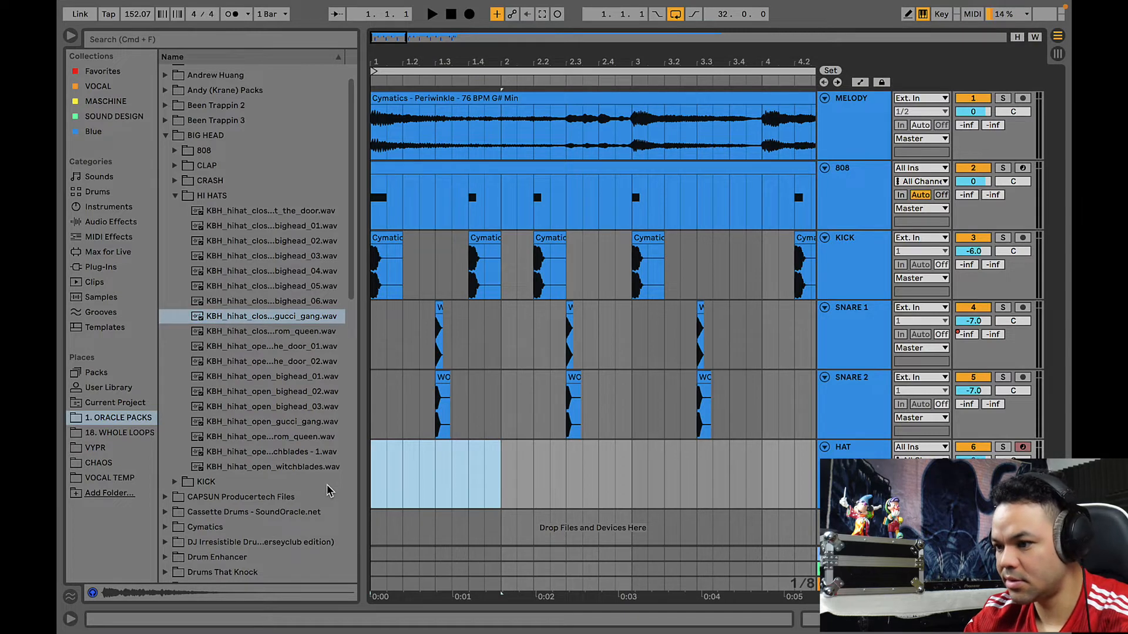
key(super+shift+m)
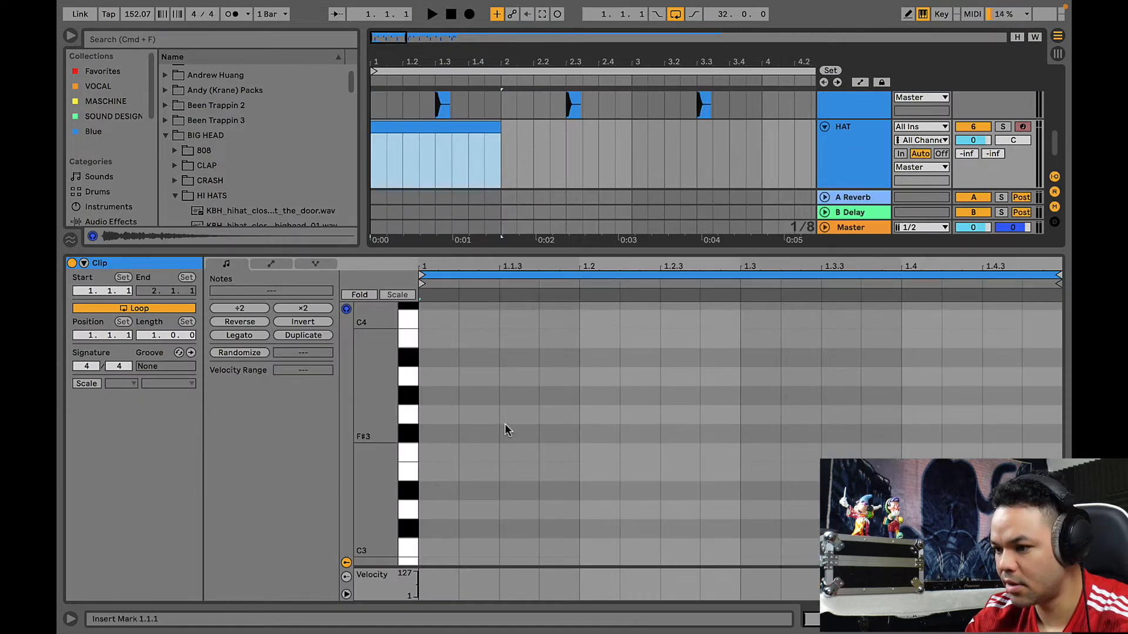
key(a)
click(469, 491)
scroll(468, 492, down, 3)
key(a)
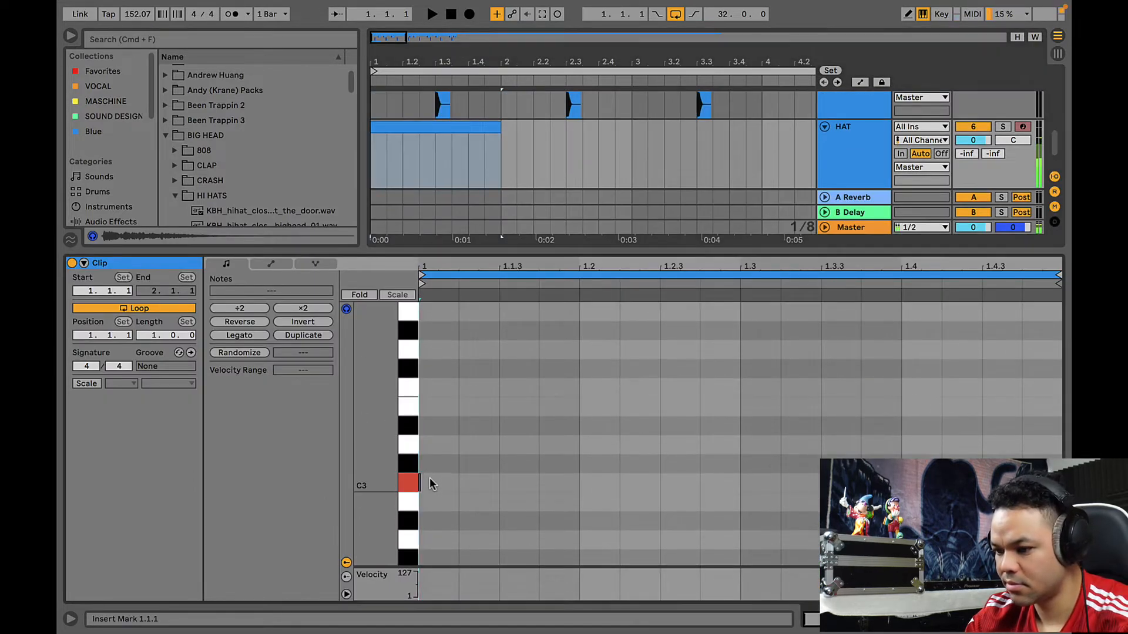
- Add a sixteenth-length hat note at the start of the clip and transpose it up to F#3
double_click(429, 479)
key(Up)
key(Up)
key(Up)
key(Up)
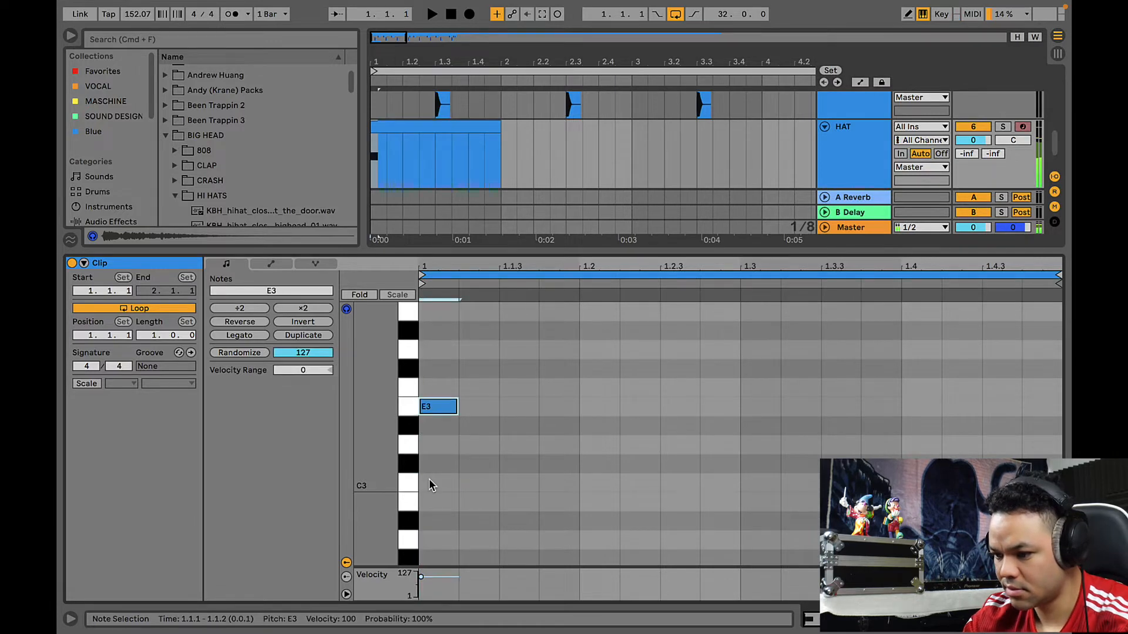
key(Up)
key(Up)
key(Down)
key(Up)
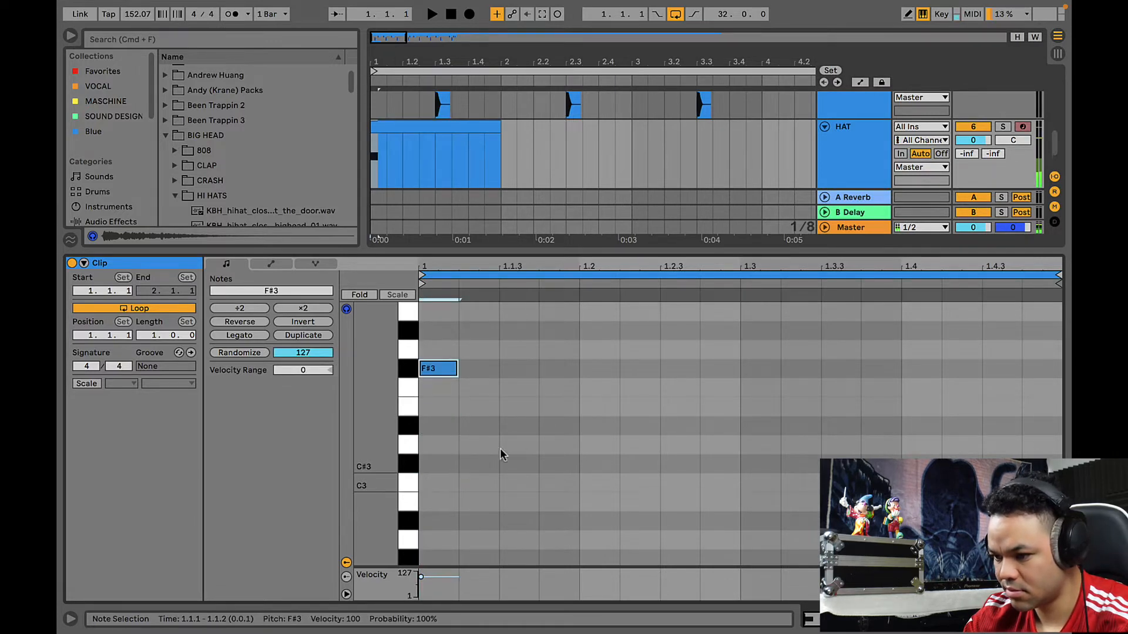
key(shift+Down)
key(shift+Up)
- Add F#3 hat notes at 1.2 and 1.1.3, and lower the 1.1.3 note's velocity to 45
scroll(520, 441, up, 1)
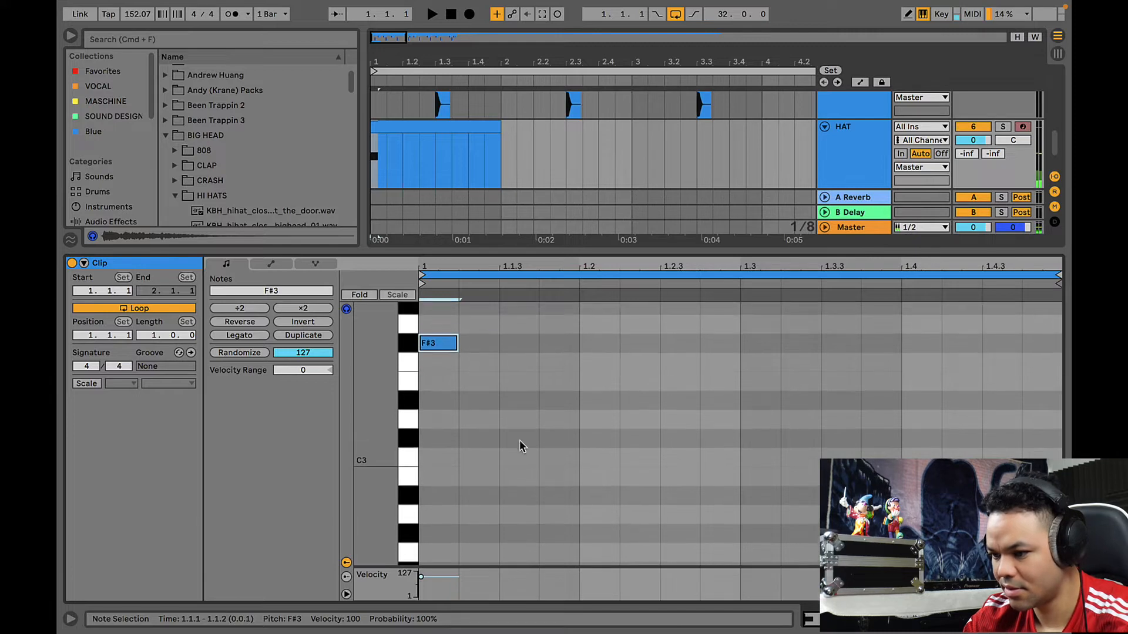
scroll(520, 441, up, 1)
key(space)
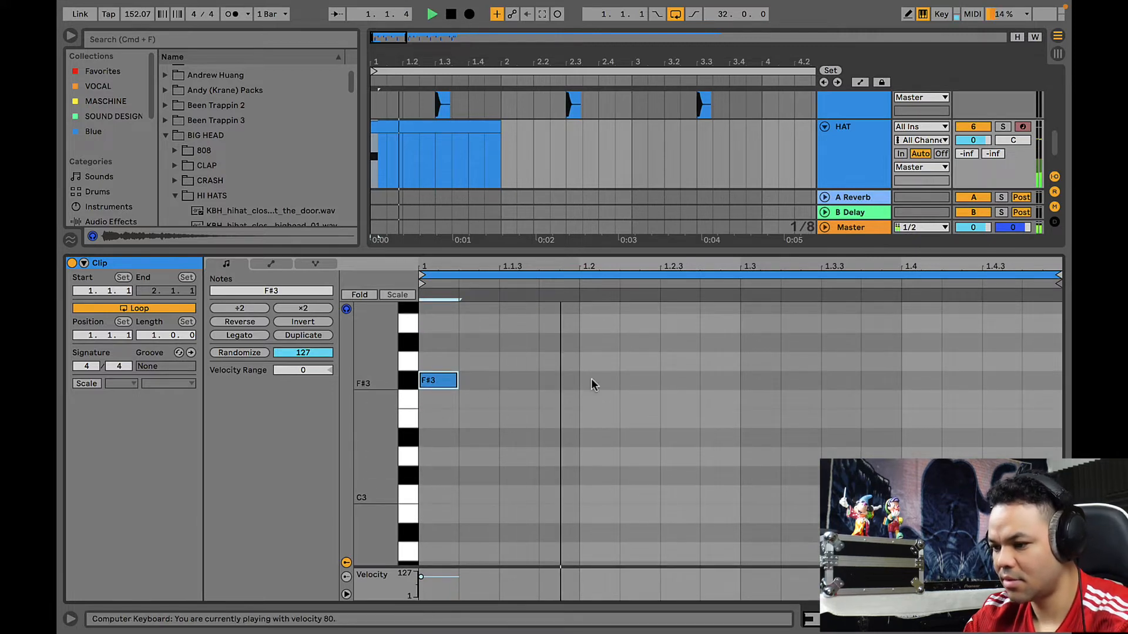
double_click(592, 381)
double_click(521, 381)
key(space)
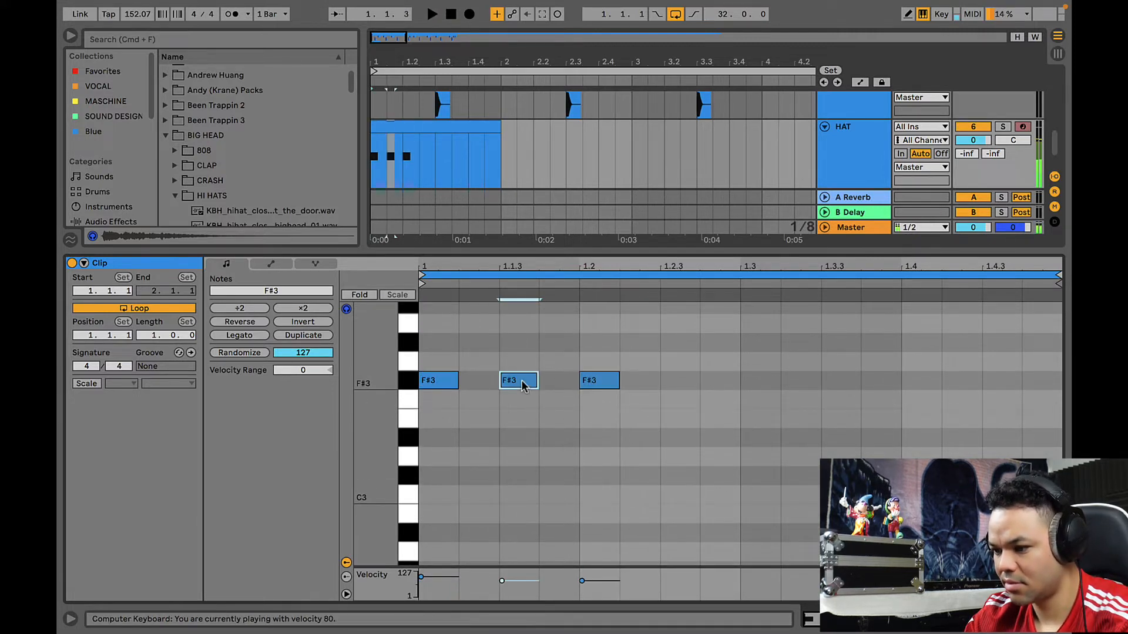
drag(523, 383, 523, 403)
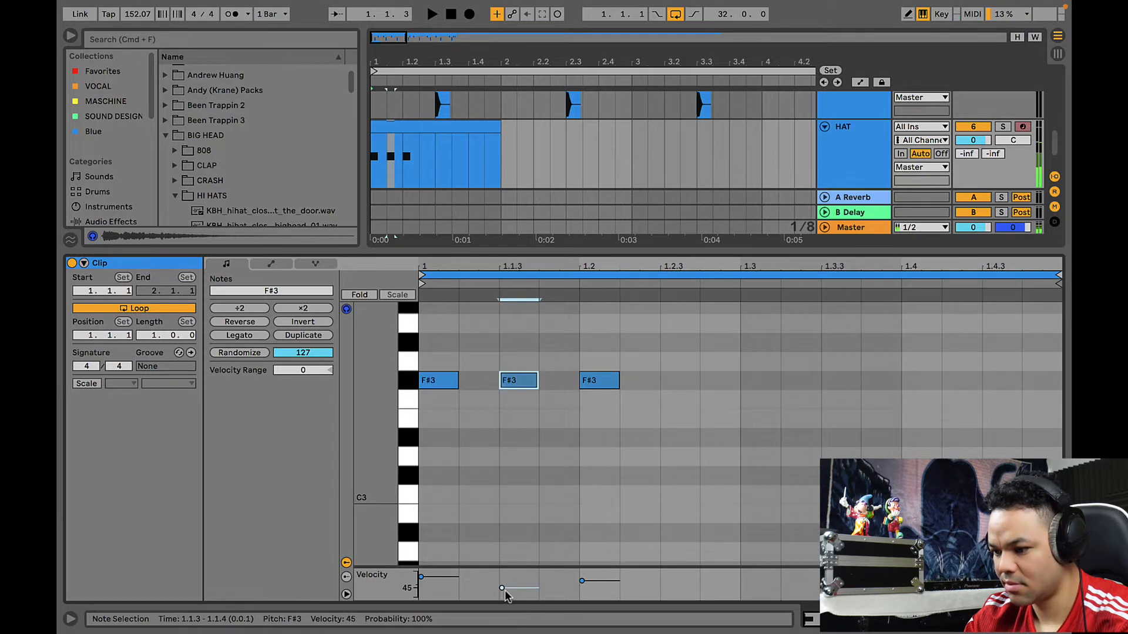
- Play back the pattern and add F#3 hat notes at 1.4 and 1.4.3, with velocity 47 on the 1.4.3 note
key(space)
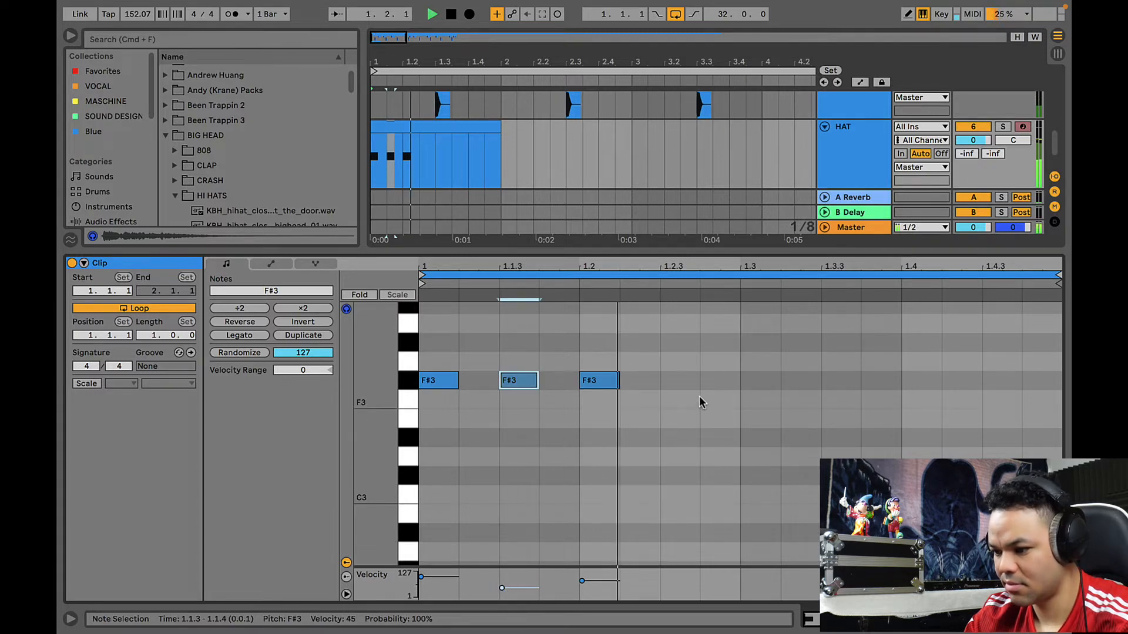
scroll(706, 400, up, 1)
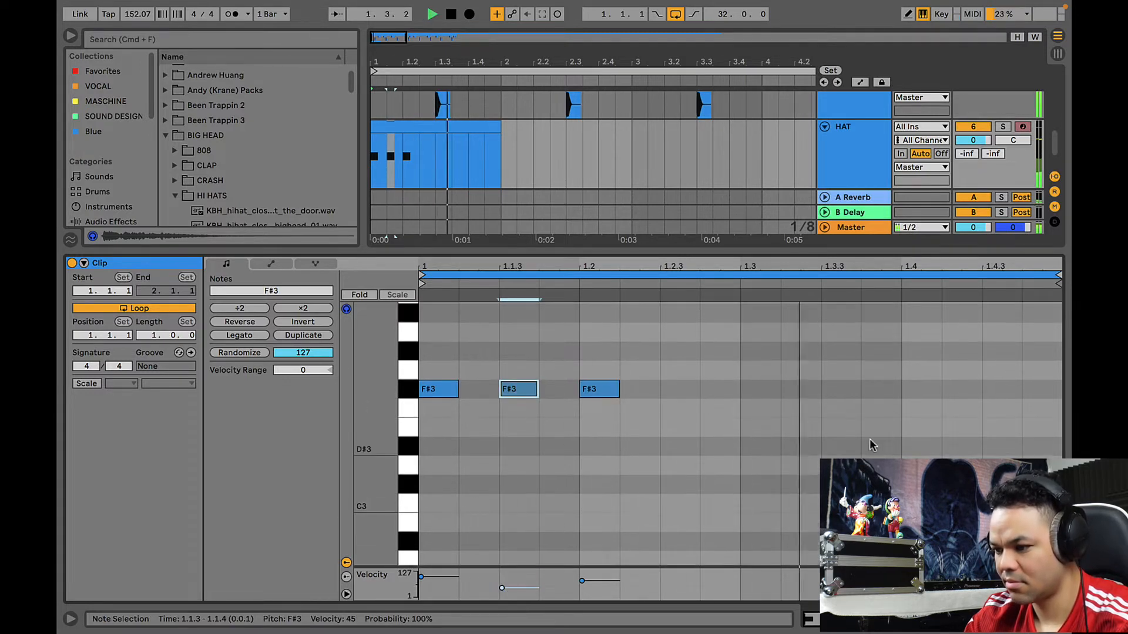
key(space)
double_click(916, 390)
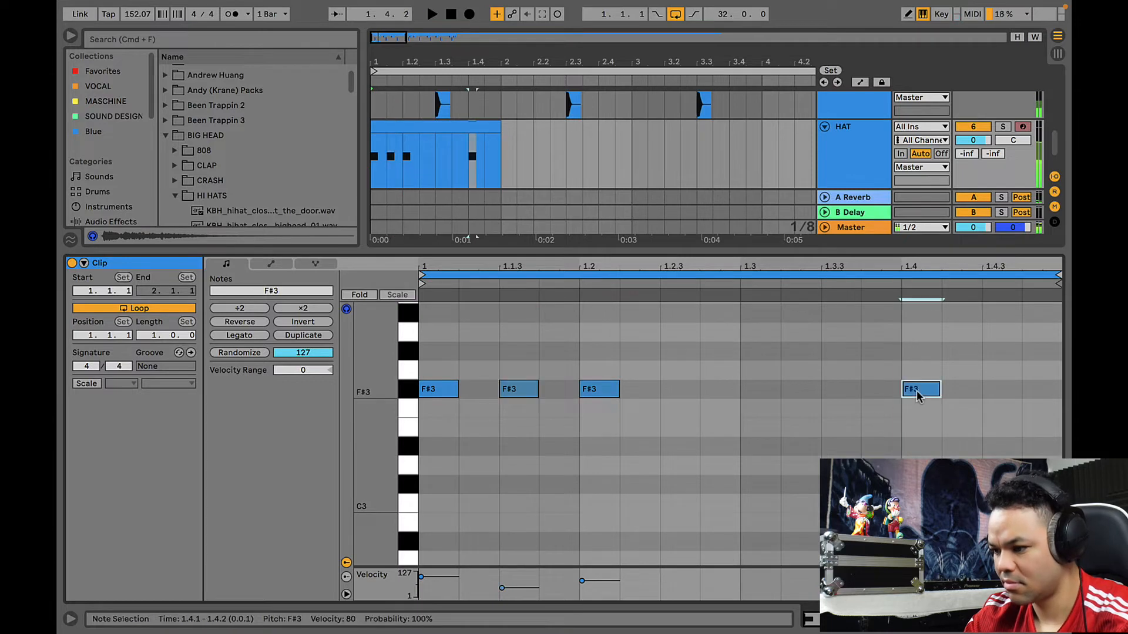
double_click(997, 391)
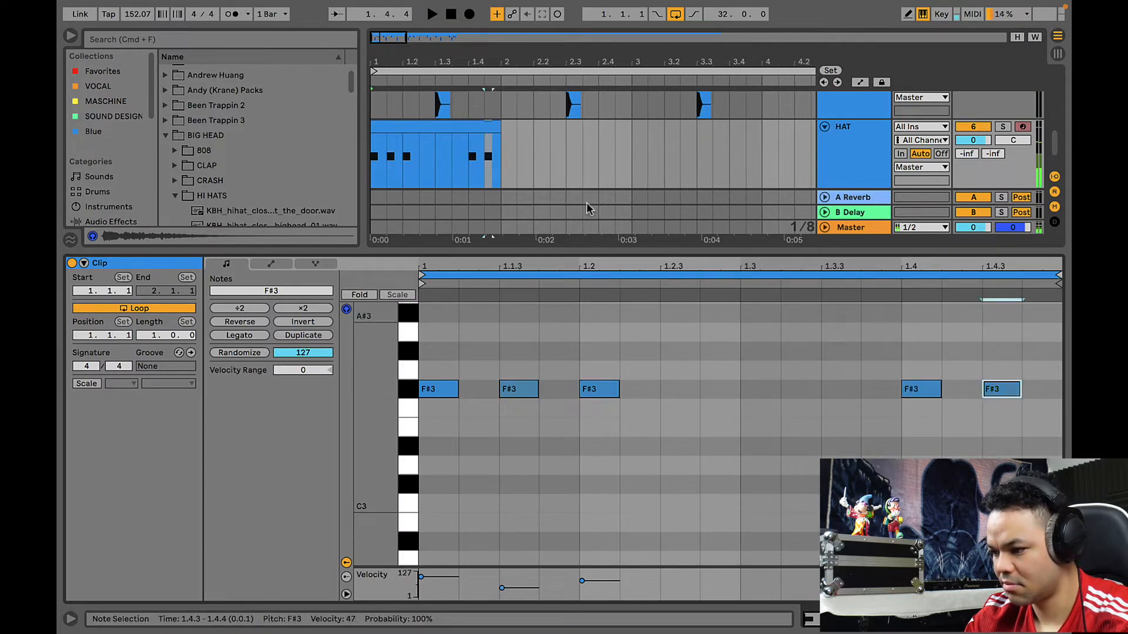
- Select bars 1 and 2 on the HAT track and consolidate them into one two-bar clip
mouse_move(500, 141)
mouse_down()
mouse_move(624, 143)
mouse_move(485, 141)
mouse_move(499, 140)
mouse_up()
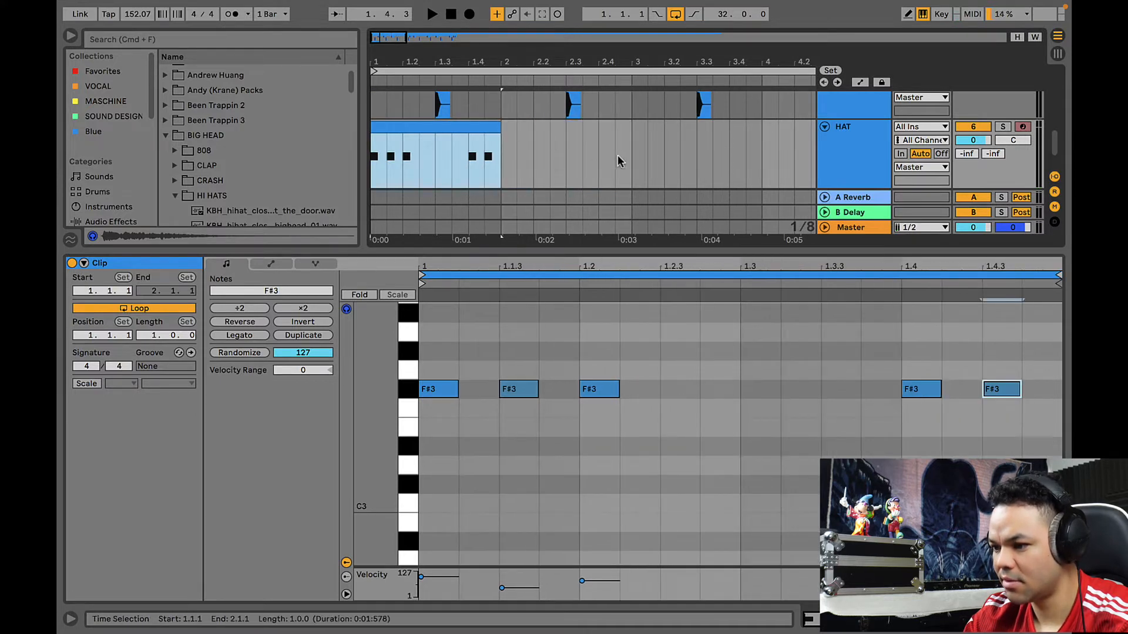
drag(632, 154, 354, 150)
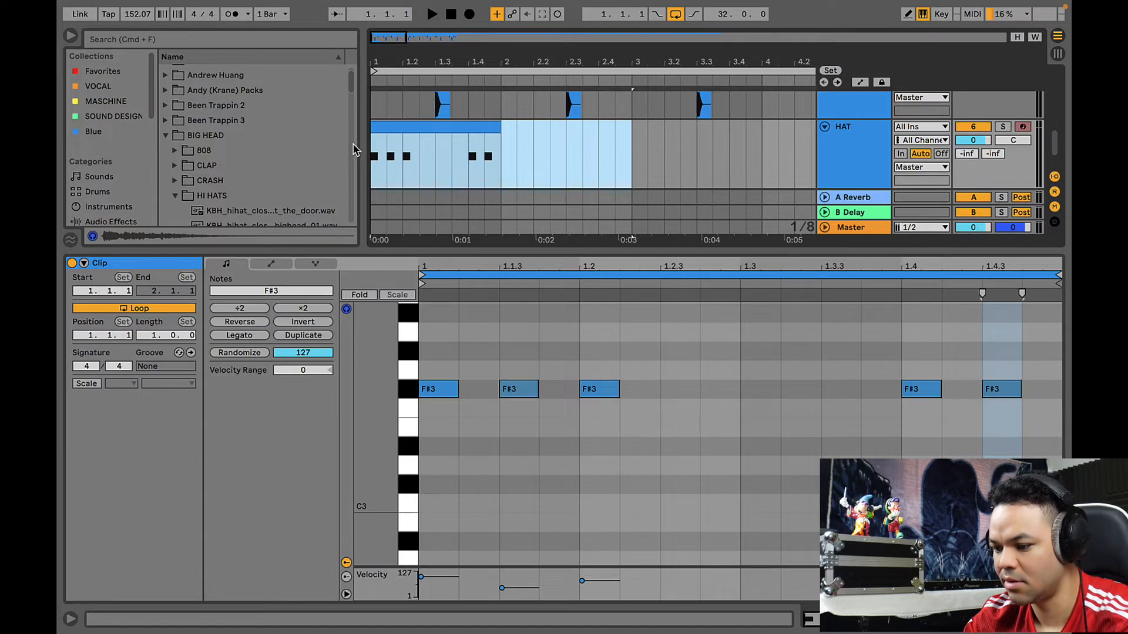
key(super+j)
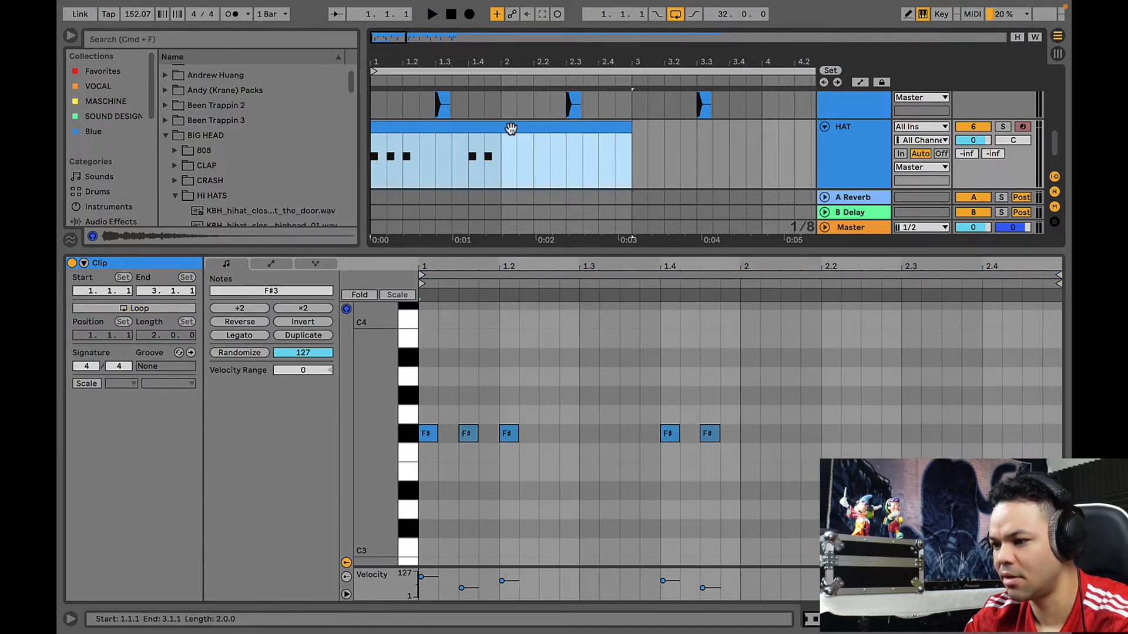
- Play back the hat clip and add an F#3 note at the start of bar 2
key(space)
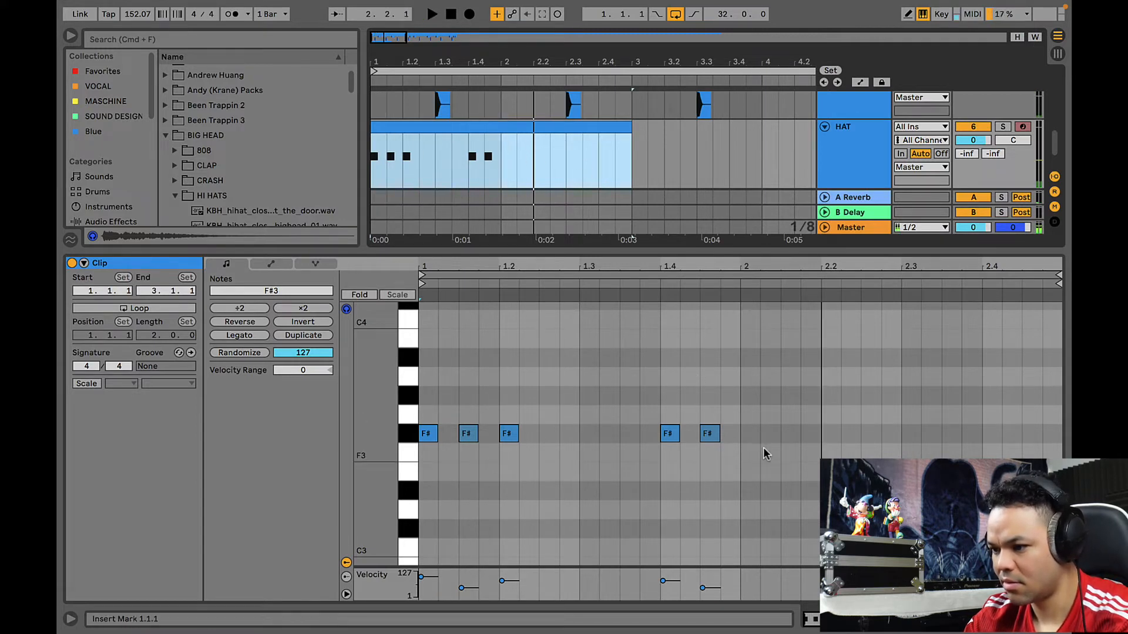
key(space)
double_click(749, 435)
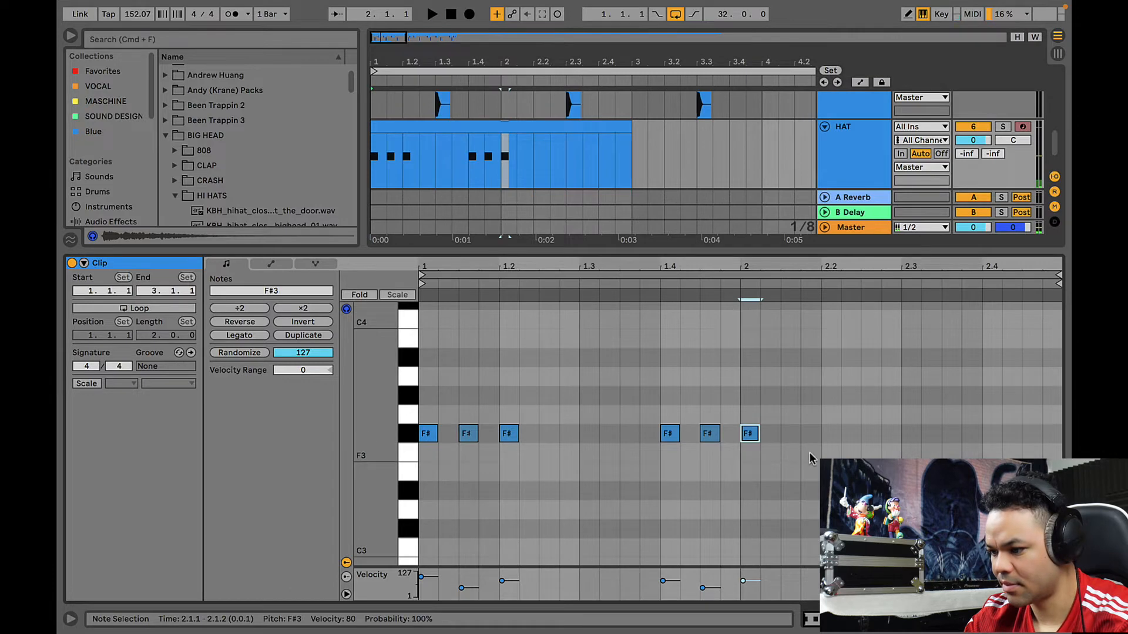
- Replay the pattern and add an F#3 hat note at 2.2 with velocity 43
key(space)
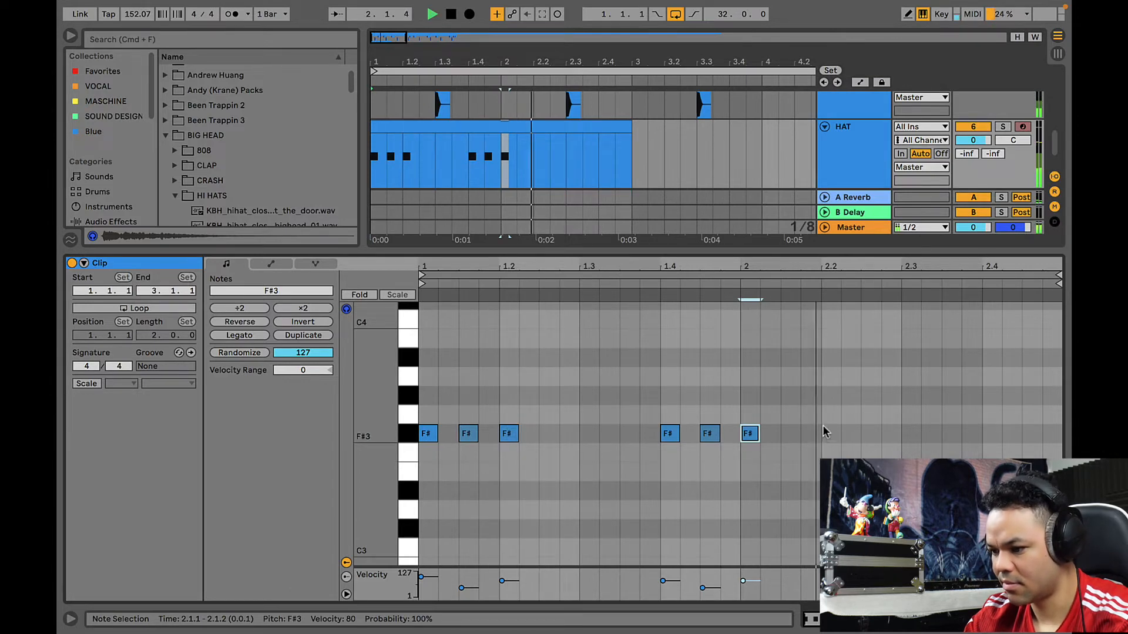
key(space)
key(space)
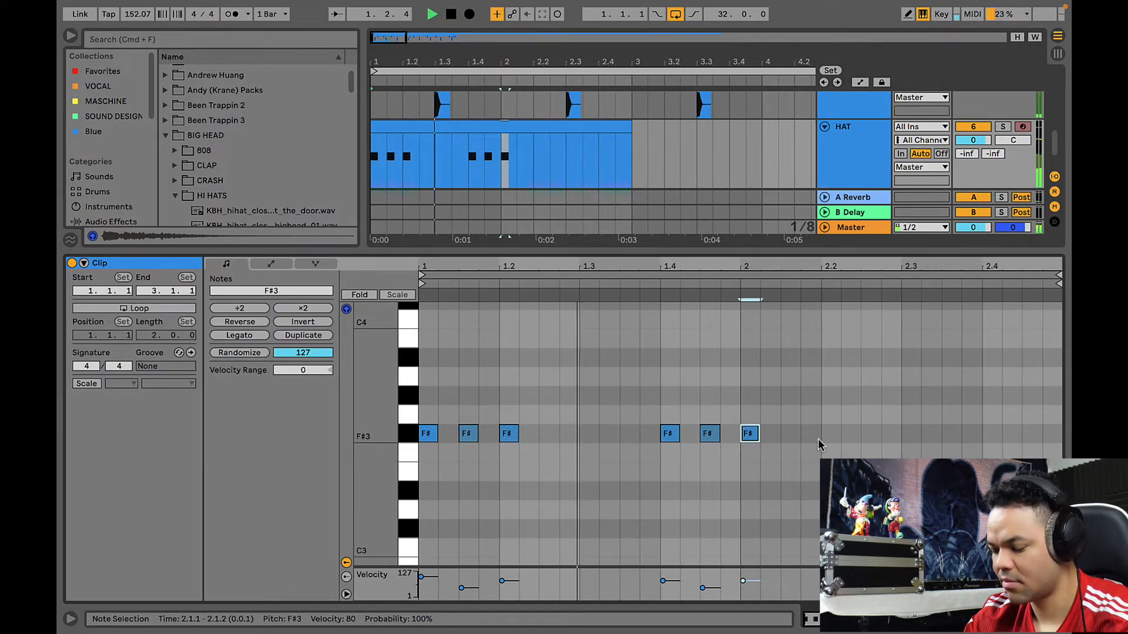
key(space)
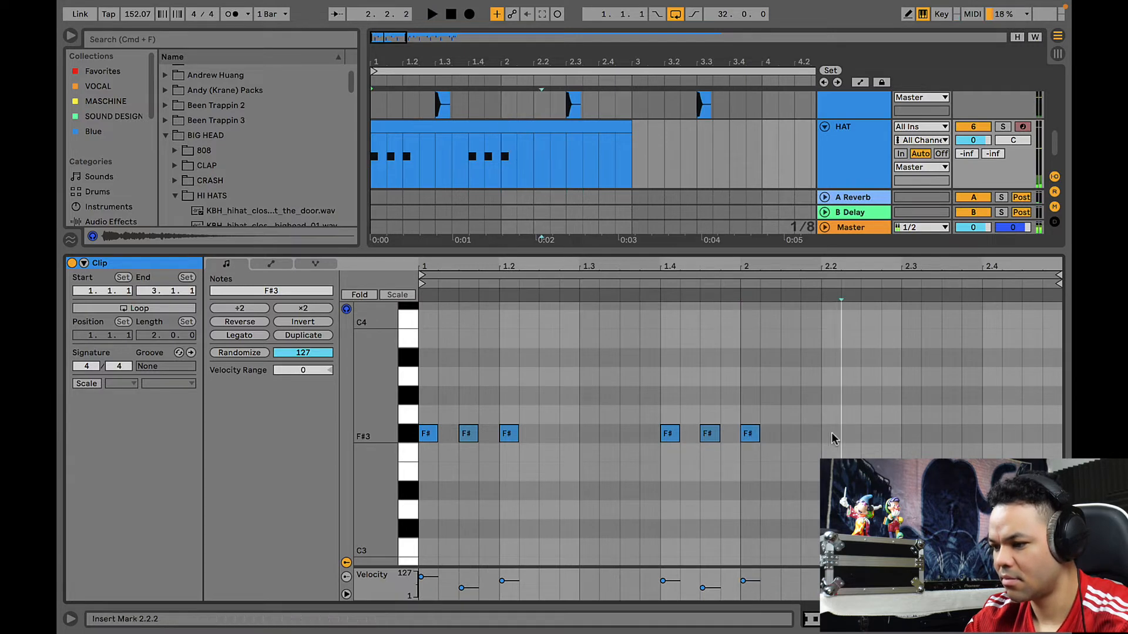
double_click(831, 434)
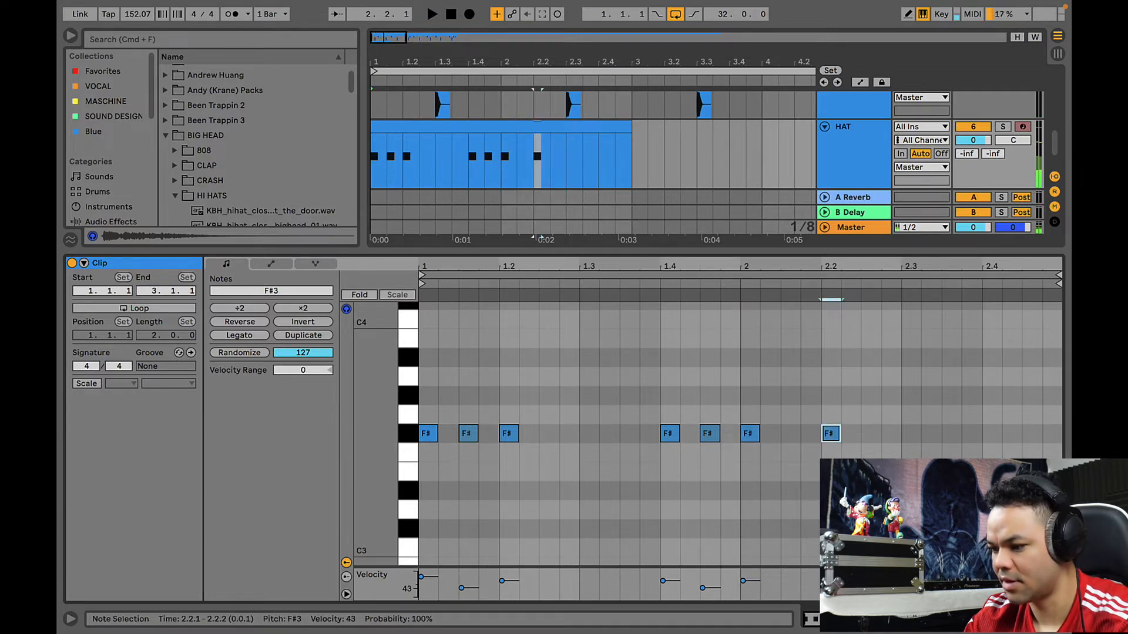
- Replay the pattern and draw a roll of five short F#3 hat notes from 2.4 to 2.4.3
key(space)
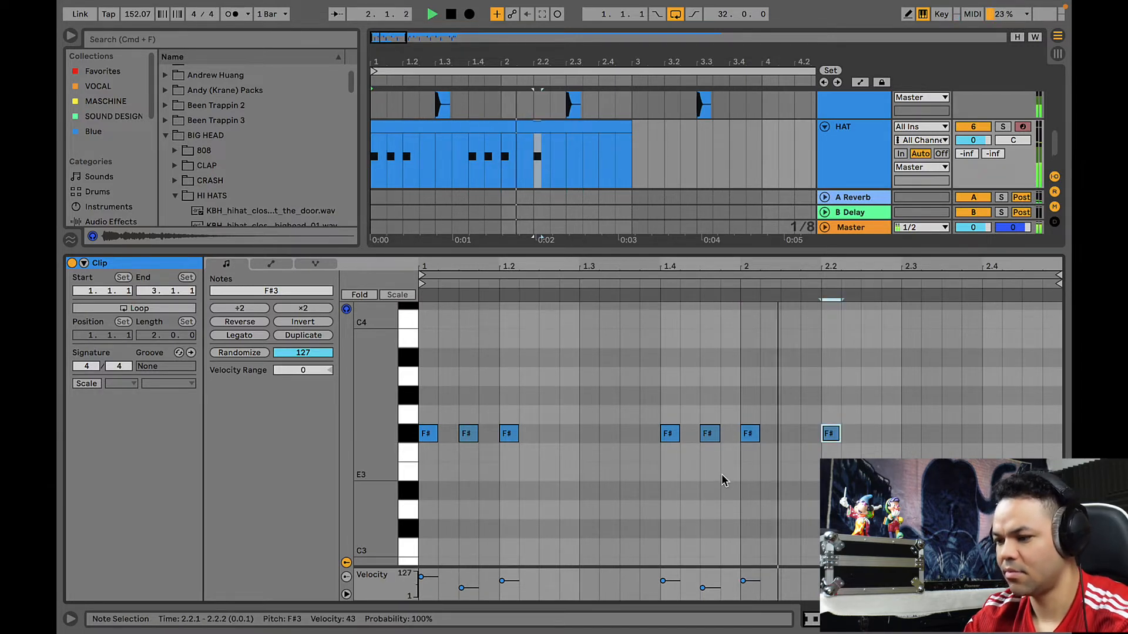
key(space)
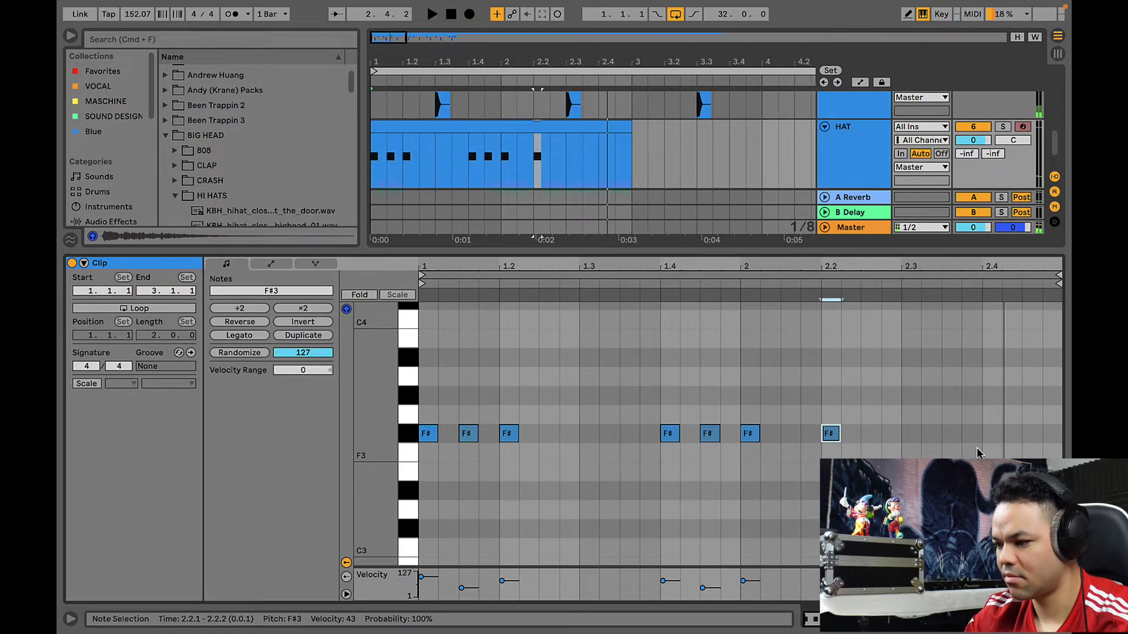
key(plus)
scroll(978, 449, right, 6)
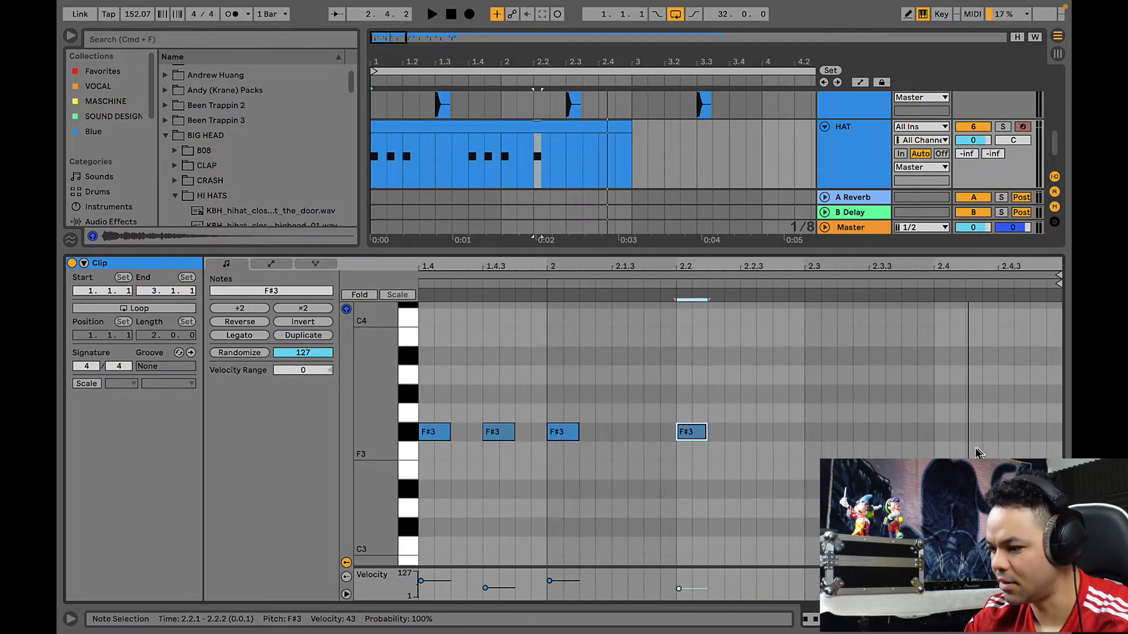
key(b)
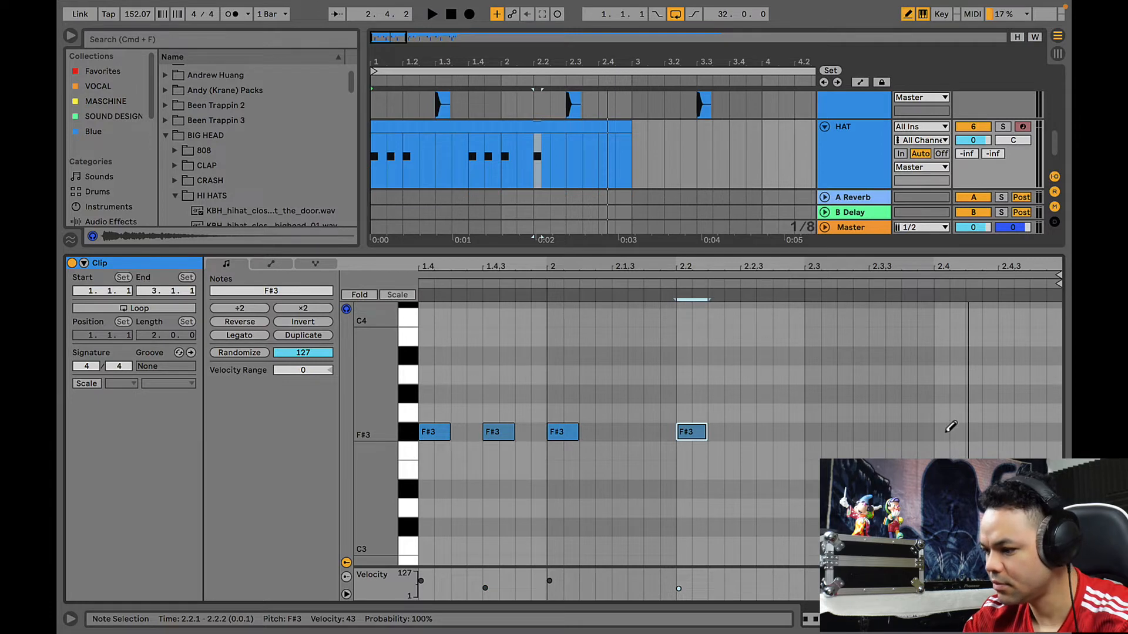
drag(940, 432, 1006, 432)
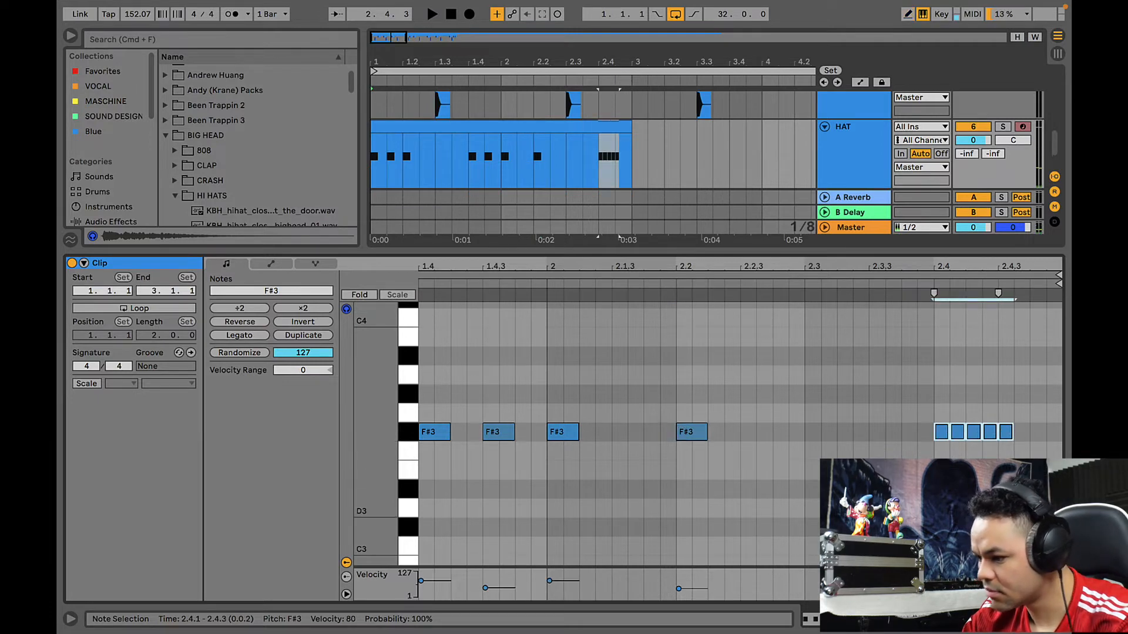
- Lower the velocities of the 2.4 roll progressively after its first note, down to 37 on the last one
click(959, 527)
click(957, 432)
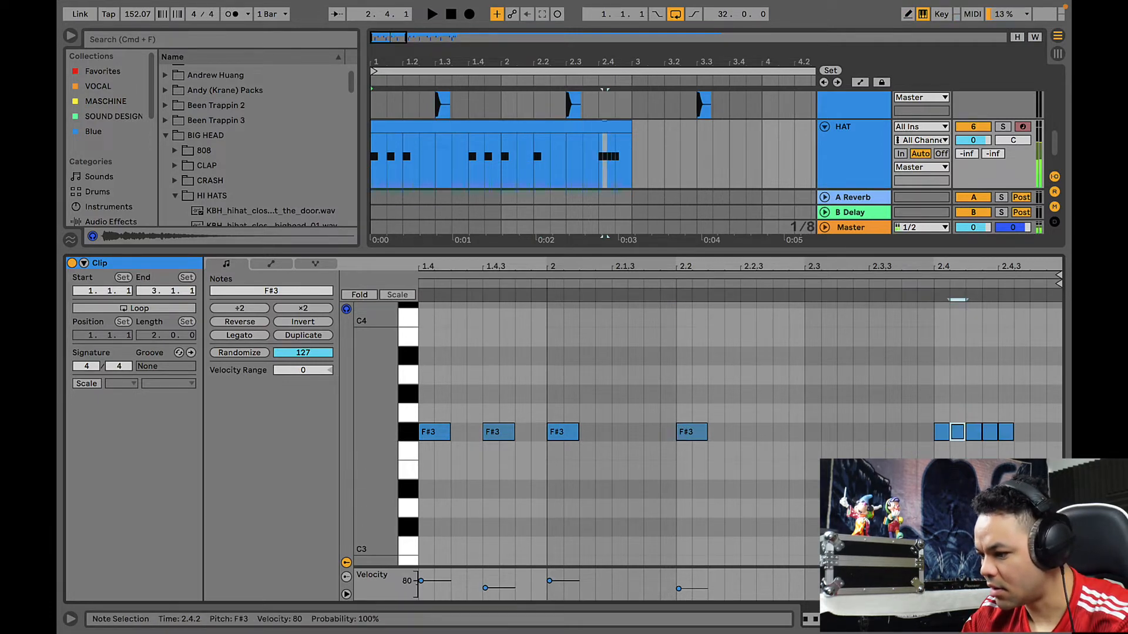
drag(952, 581, 985, 586)
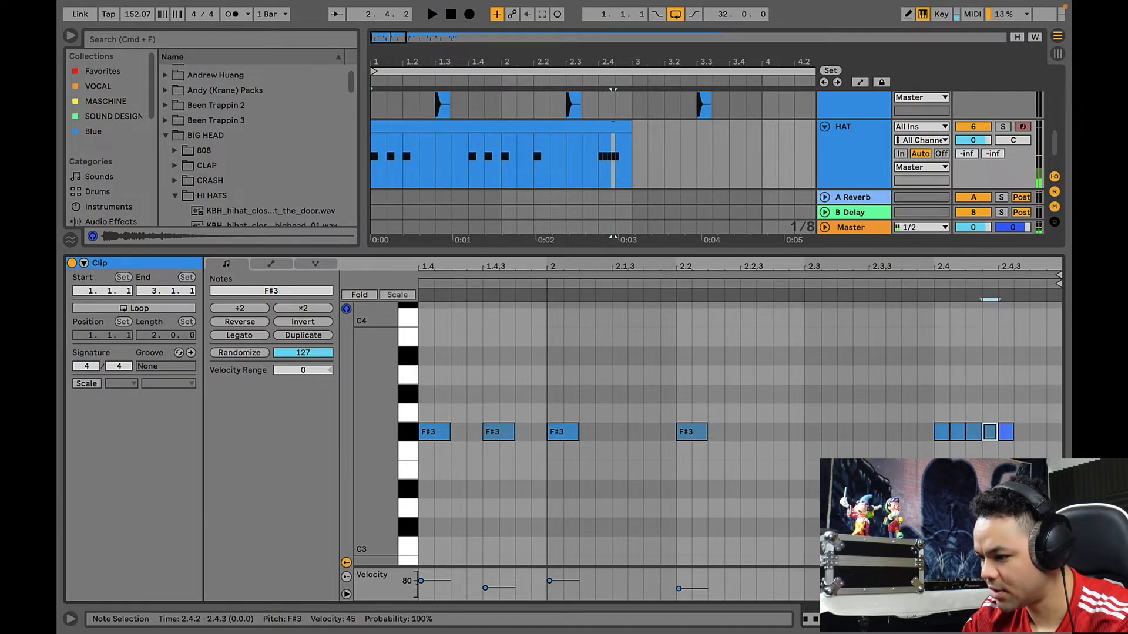
click(1000, 581)
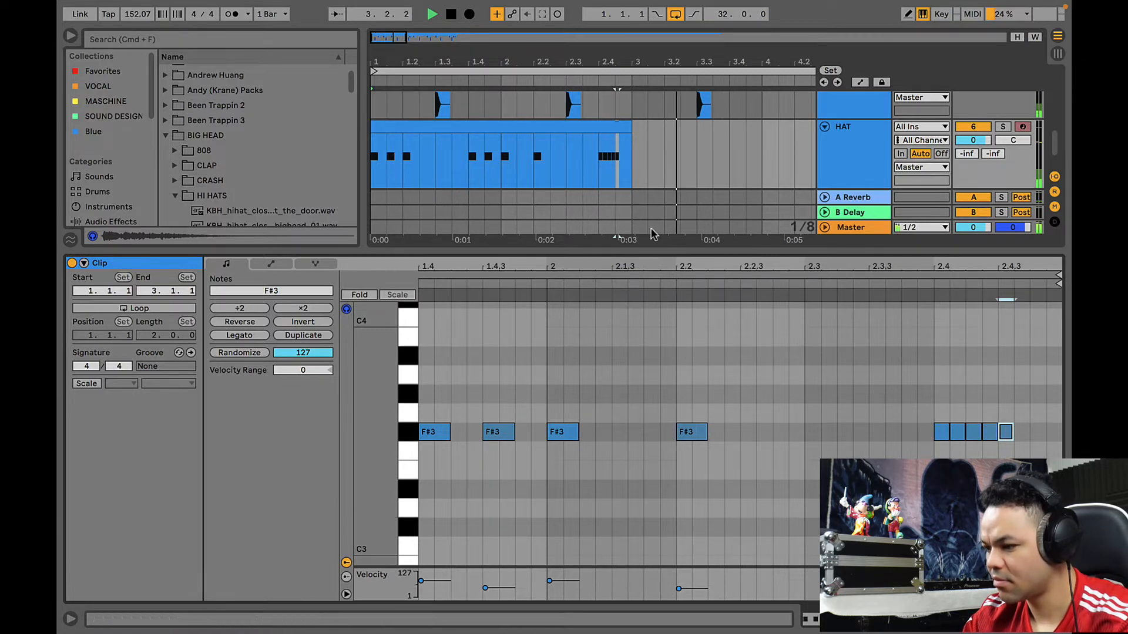
- Duplicate the two-bar hat clip into bars 3 and 4 and play back the four bars
click(574, 126)
key(super+d)
key(space)
scroll(578, 127, left, 5)
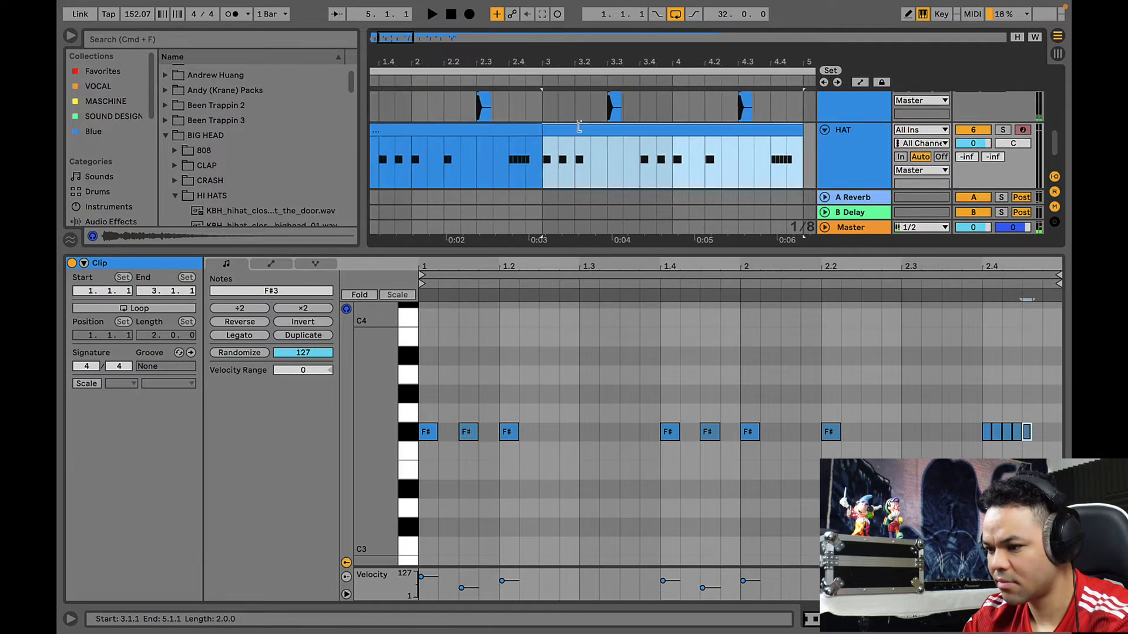
click(569, 133)
key(space)
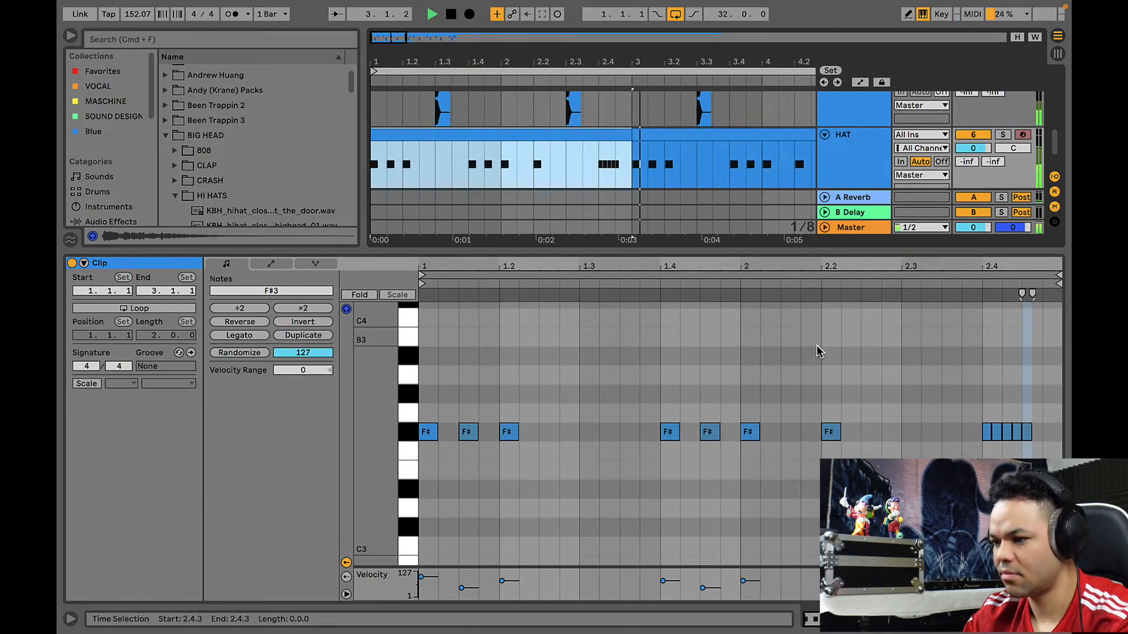
scroll(692, 352, down, 1)
scroll(910, 429, up, 1)
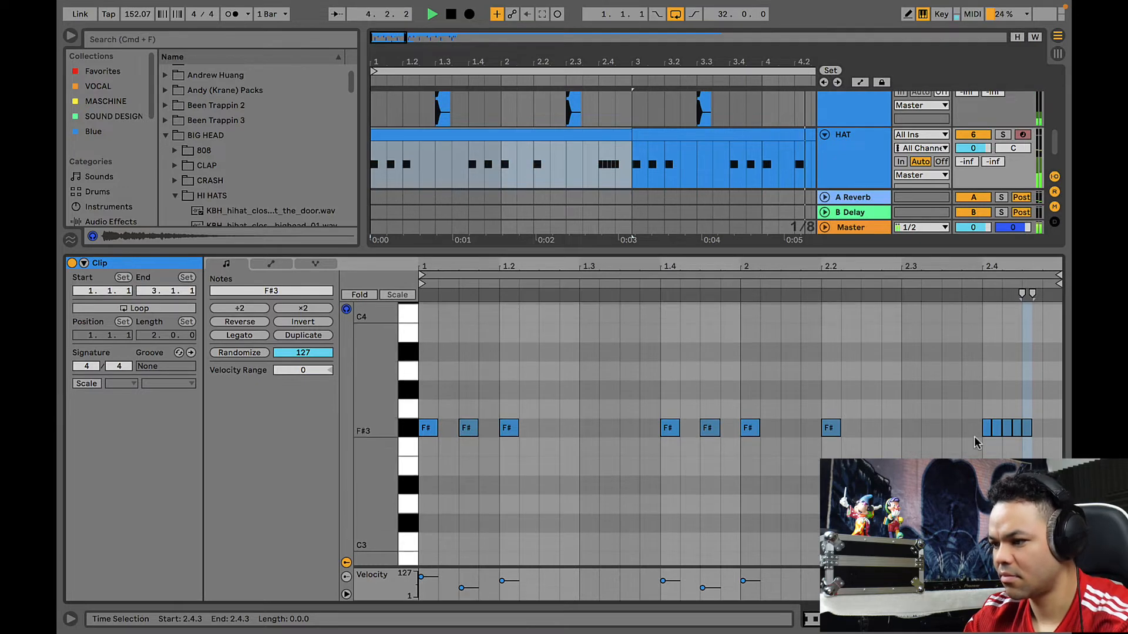
scroll(741, 126, right, 4)
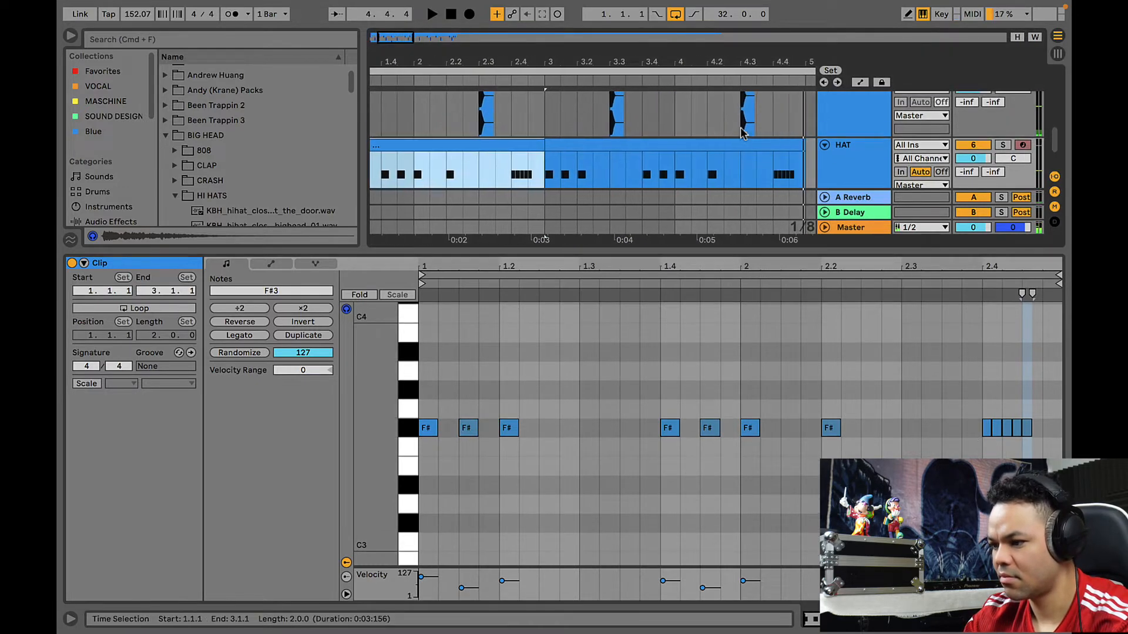
- Delete the five-note F#3 roll at 2.4 in the hat clip covering bars 3 and 4
click(690, 139)
key(space)
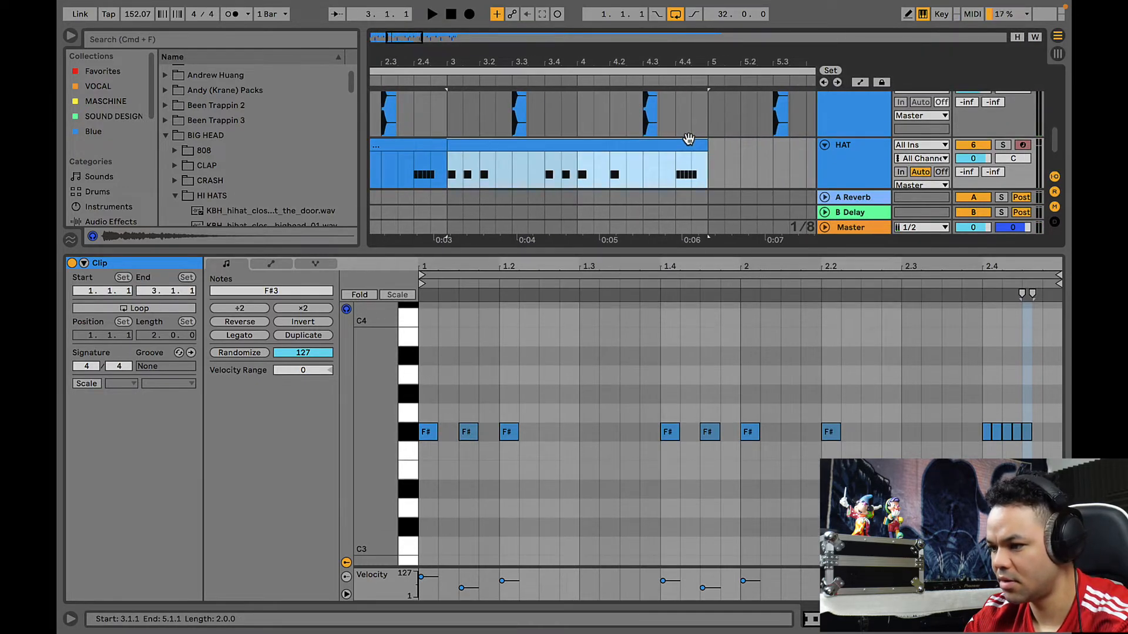
drag(943, 440, 1024, 435)
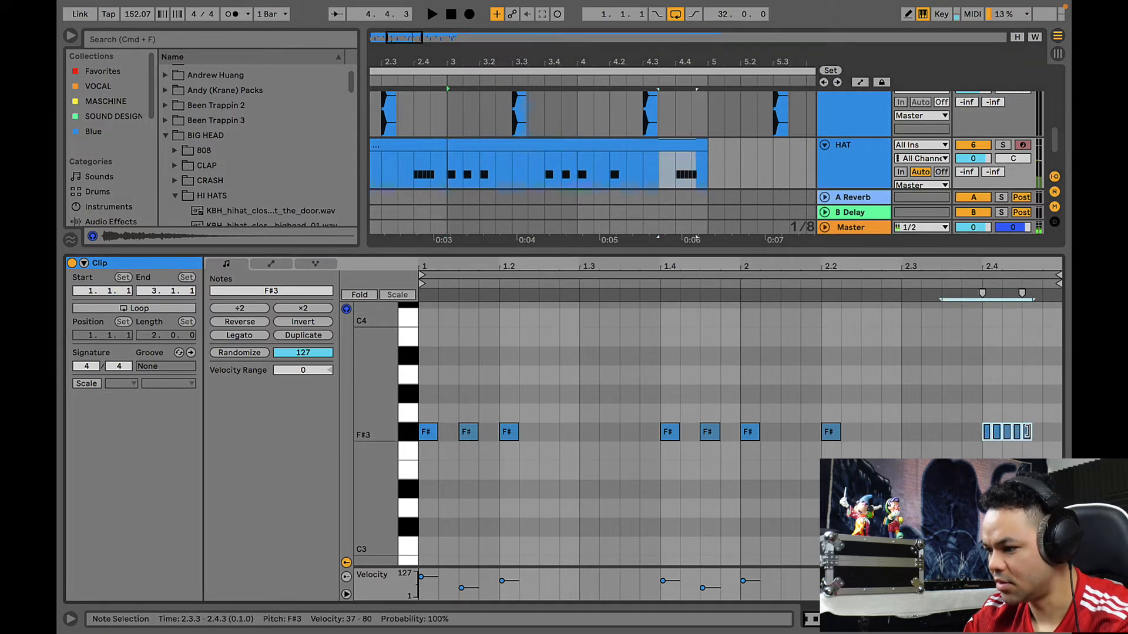
key(Delete)
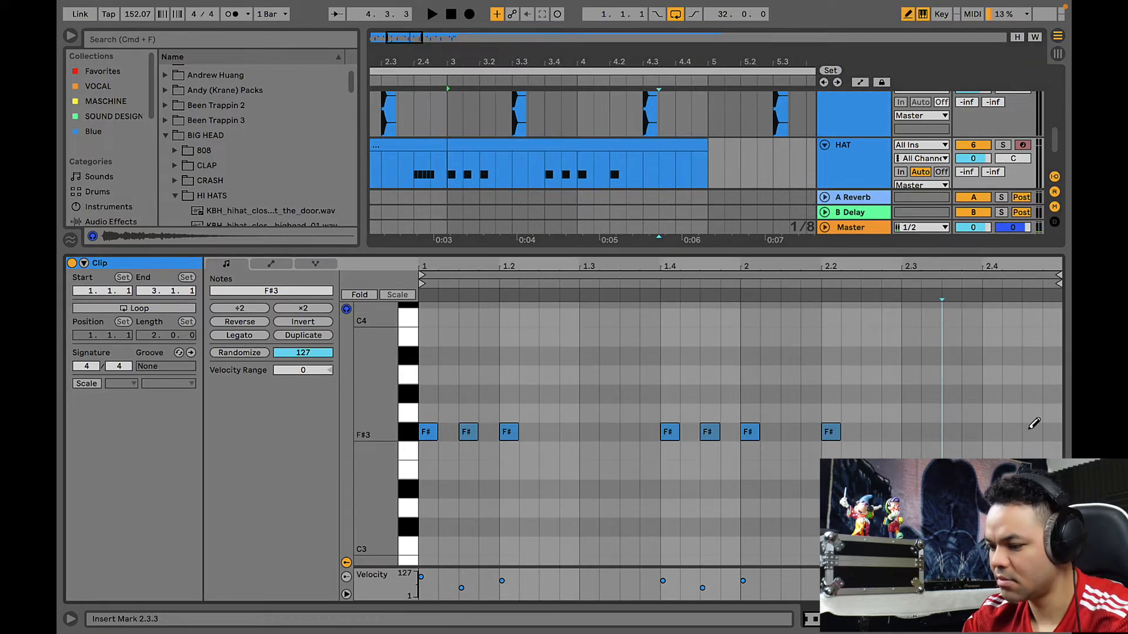
- Draw two faster F#3 bursts on a finer grid, five notes from 2.4 and four notes from 2.4.3
key(plus)
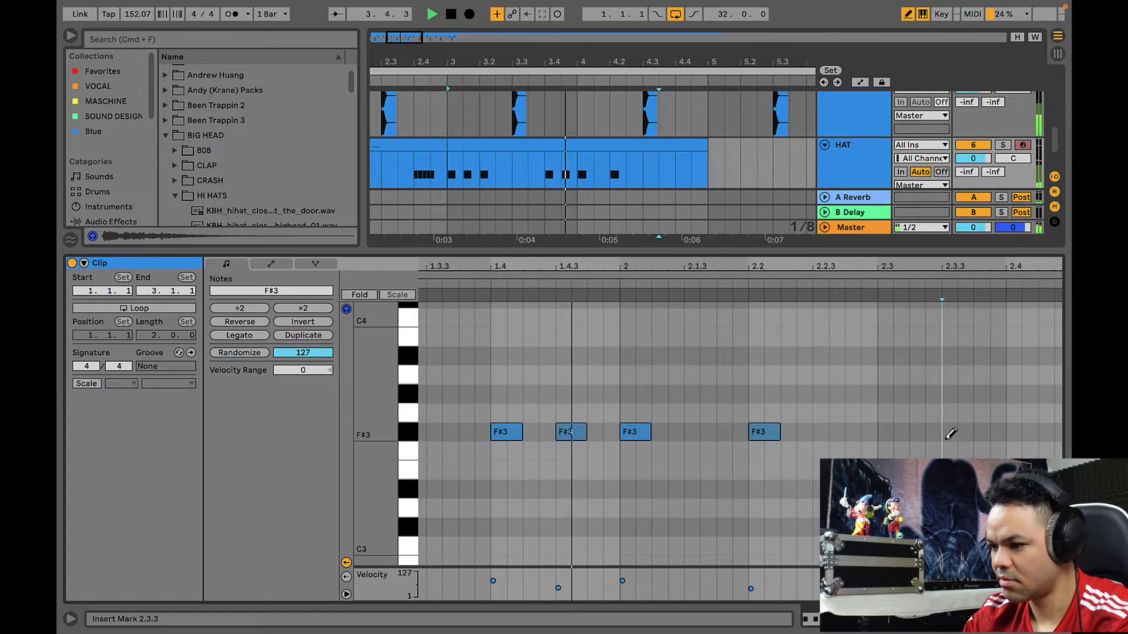
scroll(945, 440, right, 3)
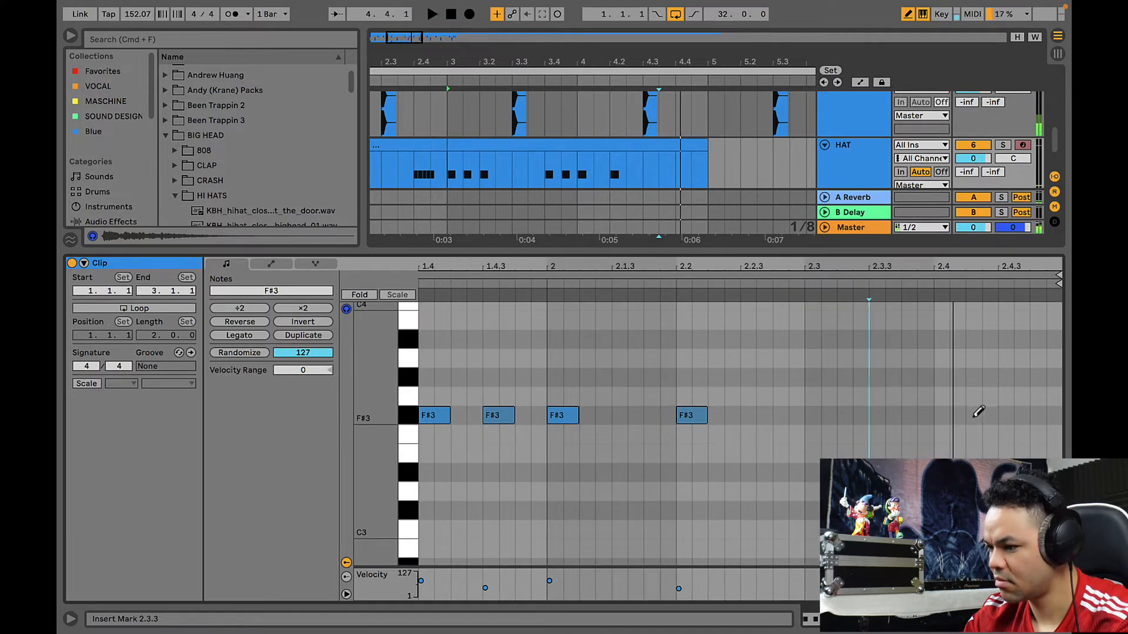
key(plus)
key(plus)
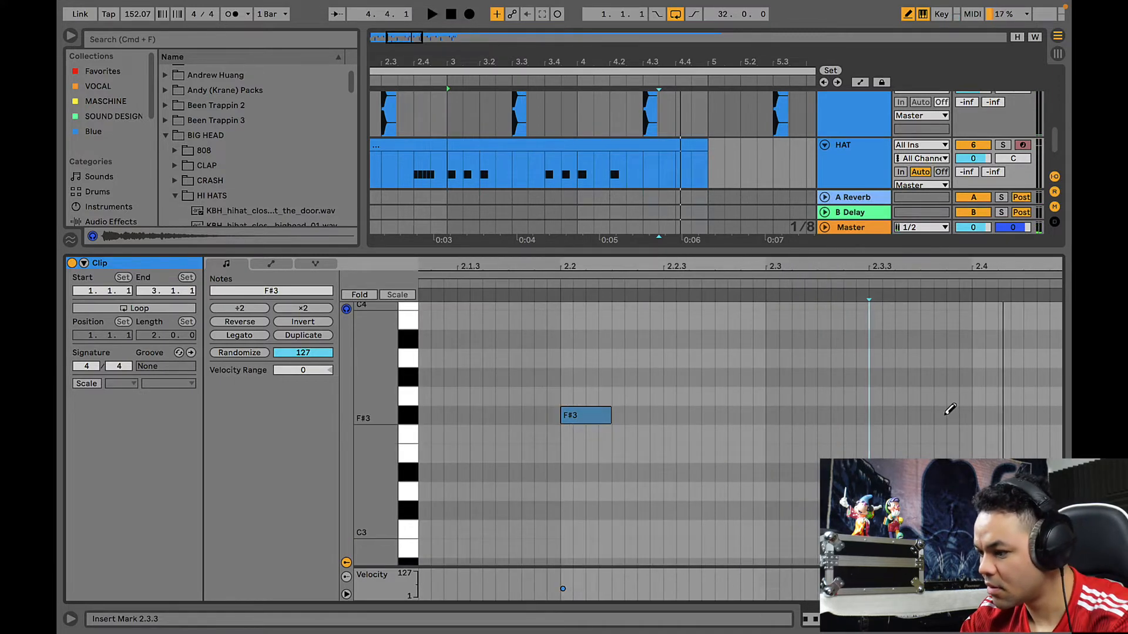
drag(893, 406, 912, 406)
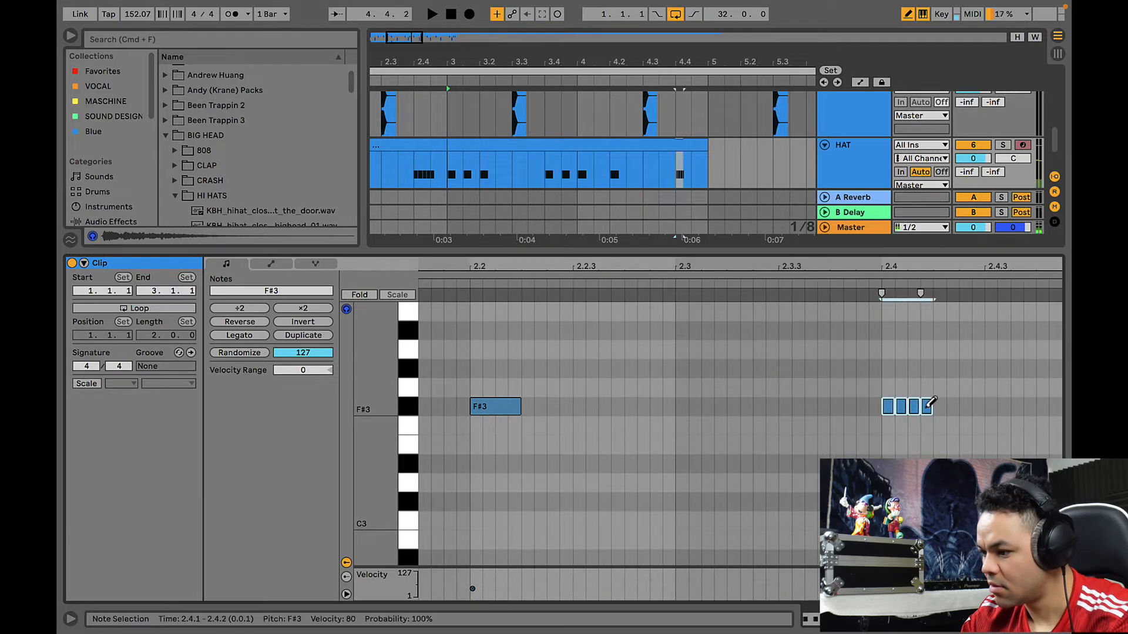
click(982, 407)
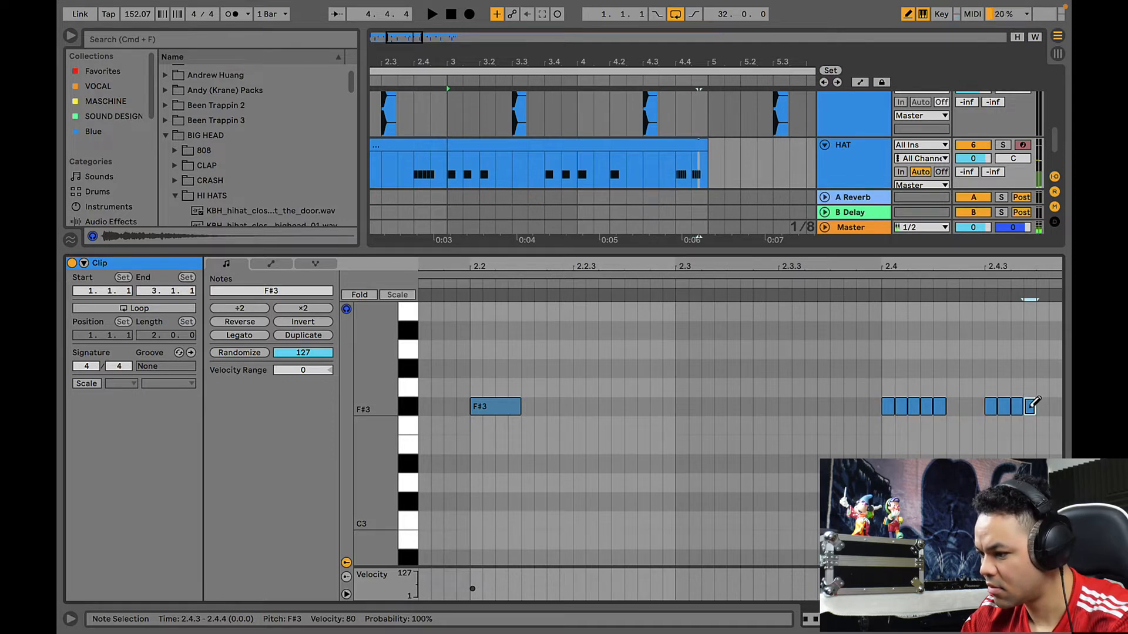
- Select all the notes of both bursts and transpose them down two semitones to E3
key(b)
drag(1038, 419, 879, 412)
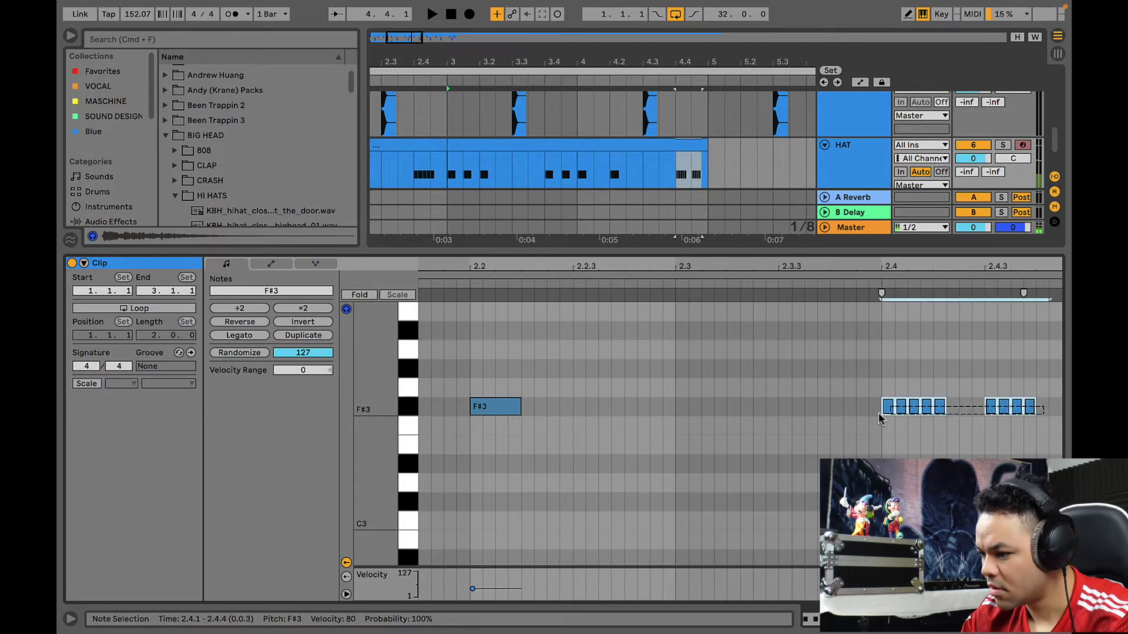
key(Down)
key(Down)
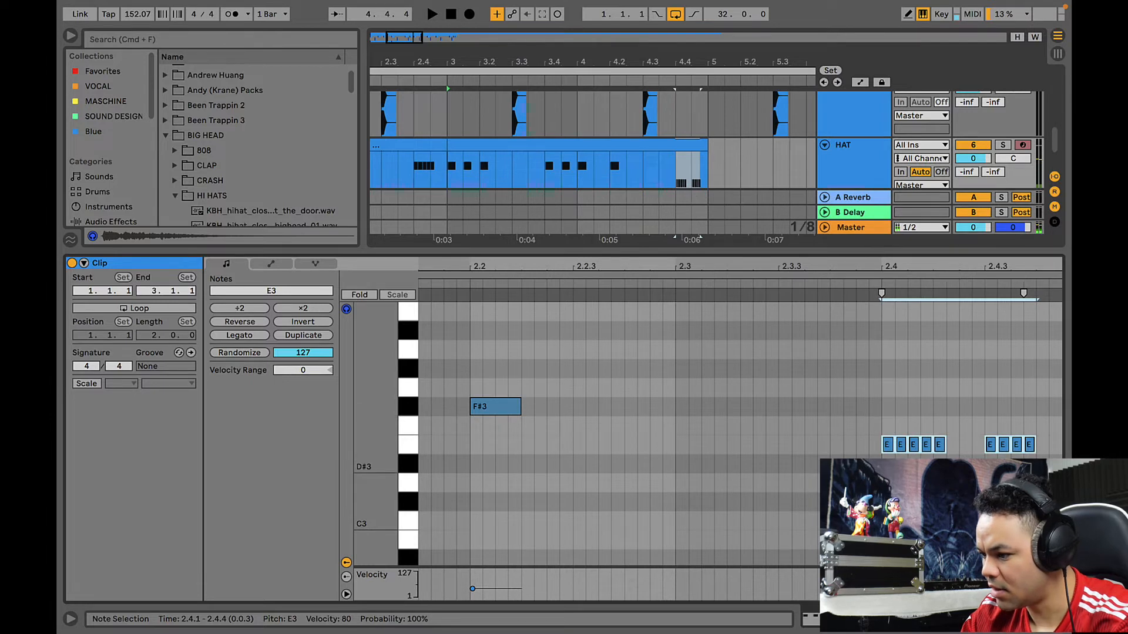
- Add a fifth E3 note to the end of the 2.4.3 burst, select both bursts and play back the clip
click(1043, 448)
double_click(1042, 448)
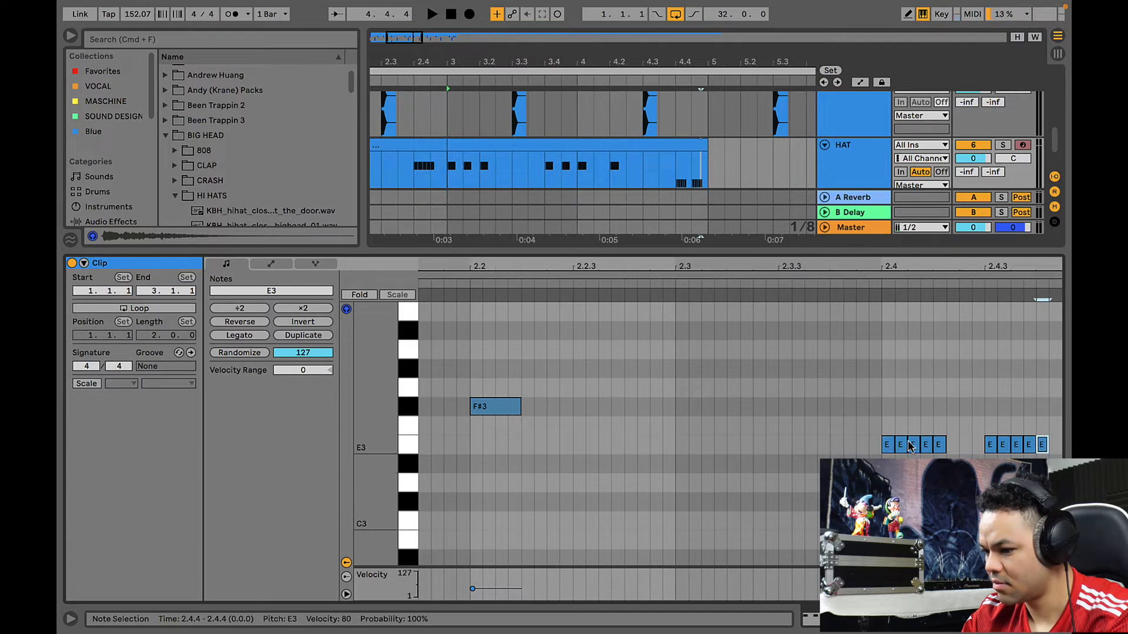
drag(860, 457, 1065, 434)
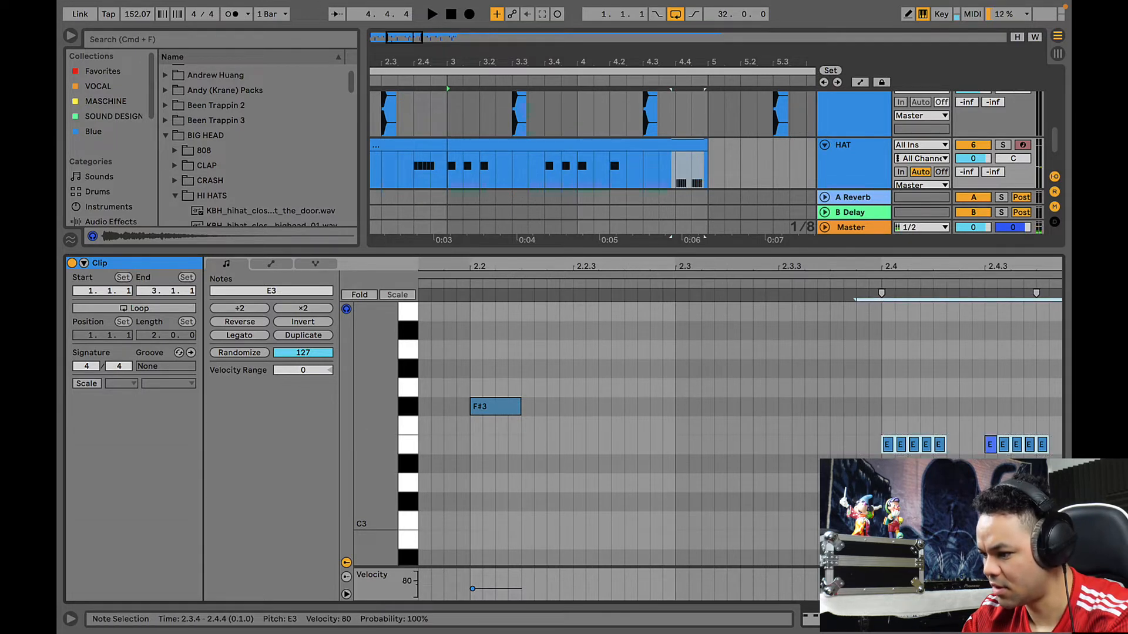
key(space)
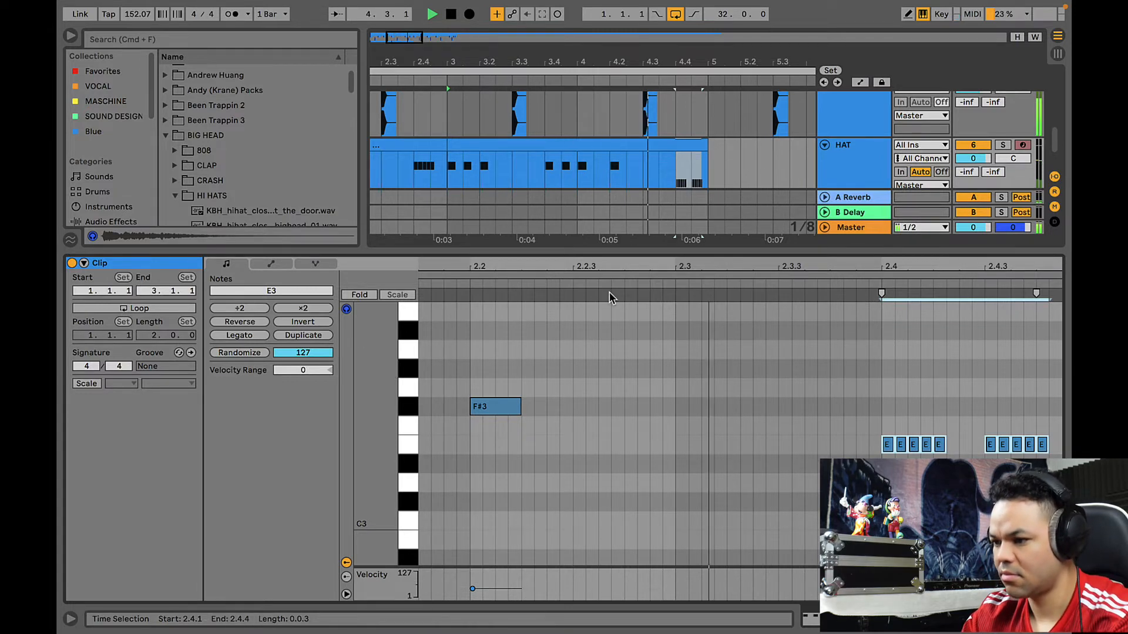
key(space)
- Duplicate both hat clips from bars 1–4 into bars 5–8 and play the arrangement from the start
click(633, 143)
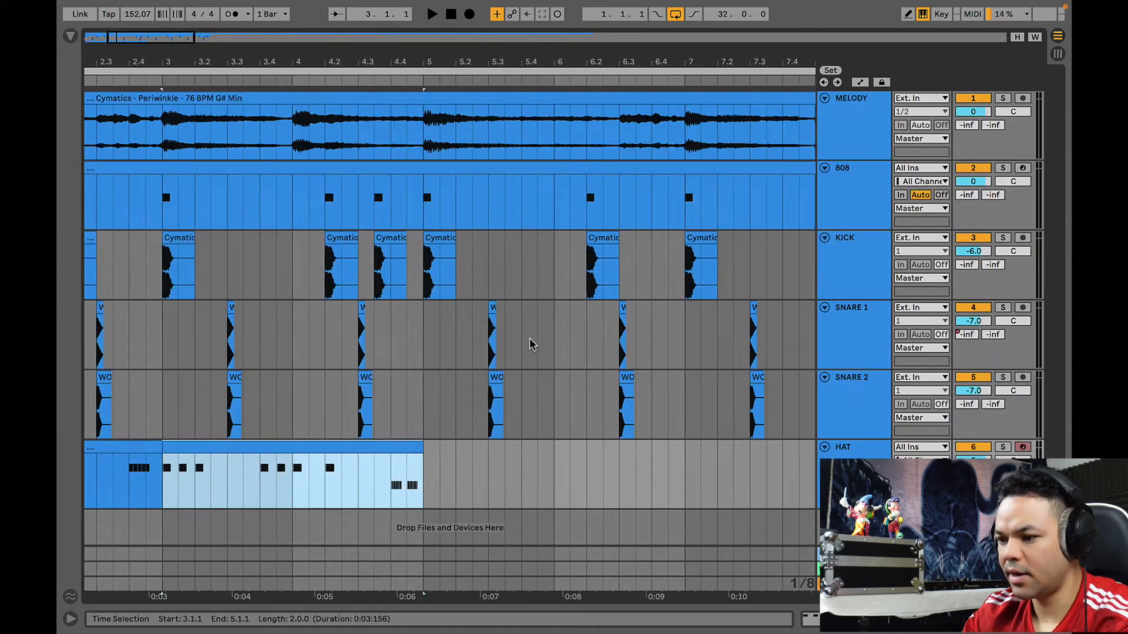
scroll(588, 441, left, 3)
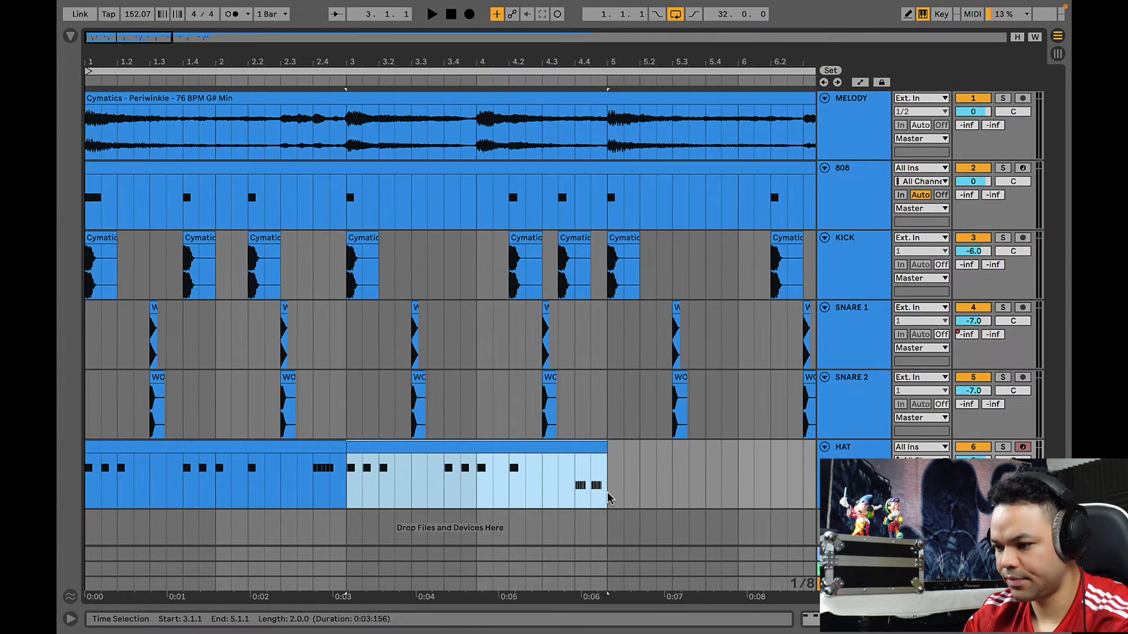
drag(608, 498, 81, 473)
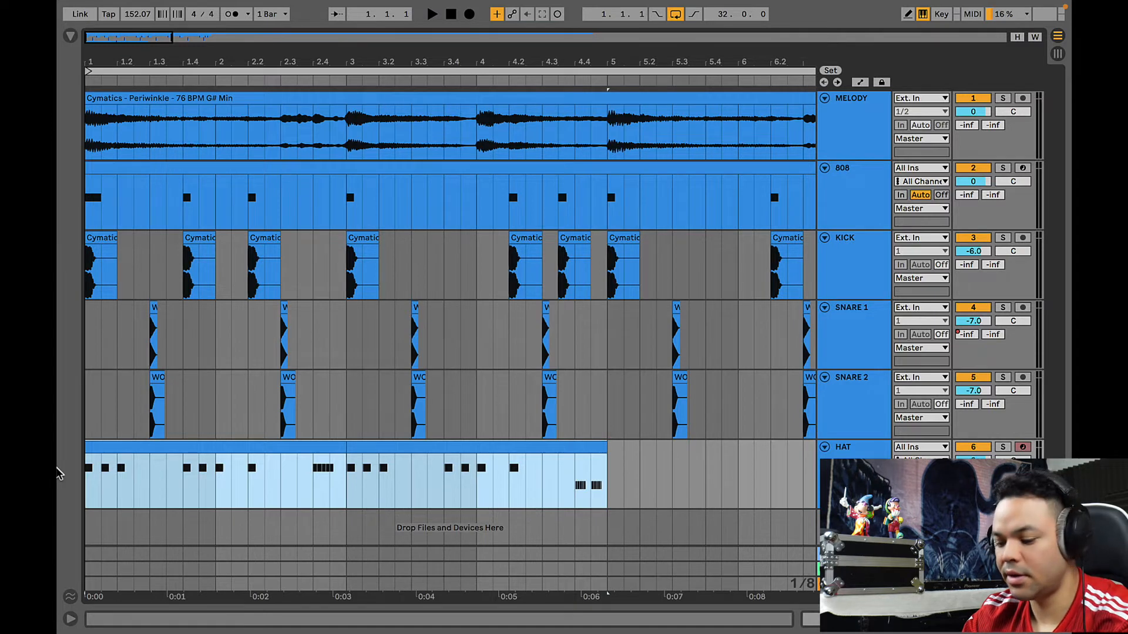
key(ctrl+d)
scroll(177, 264, left, 8)
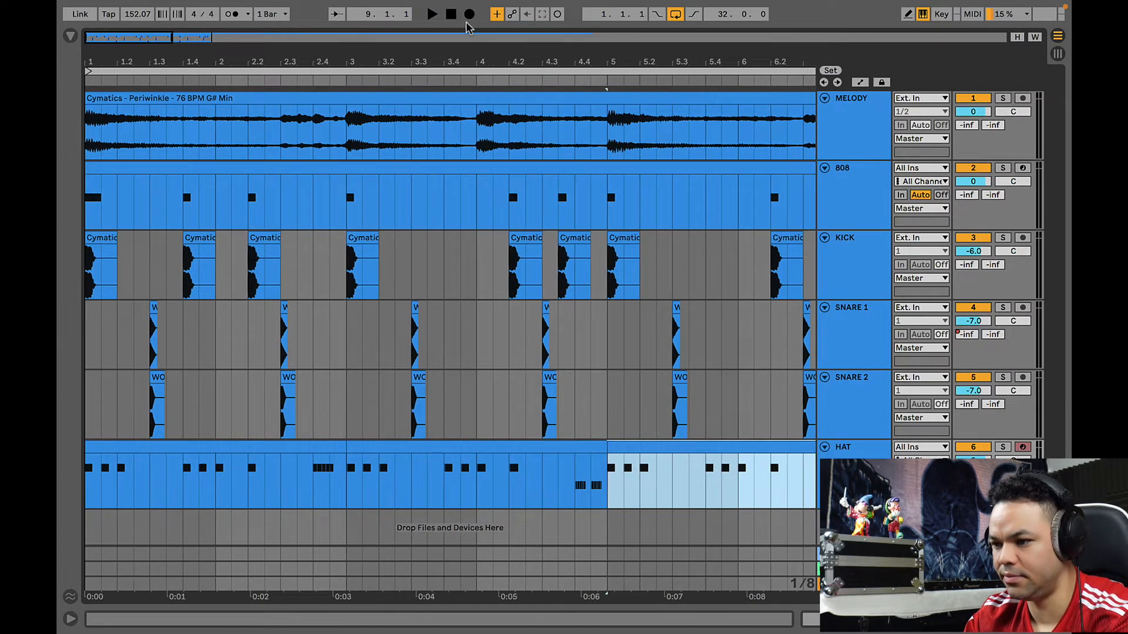
click(451, 15)
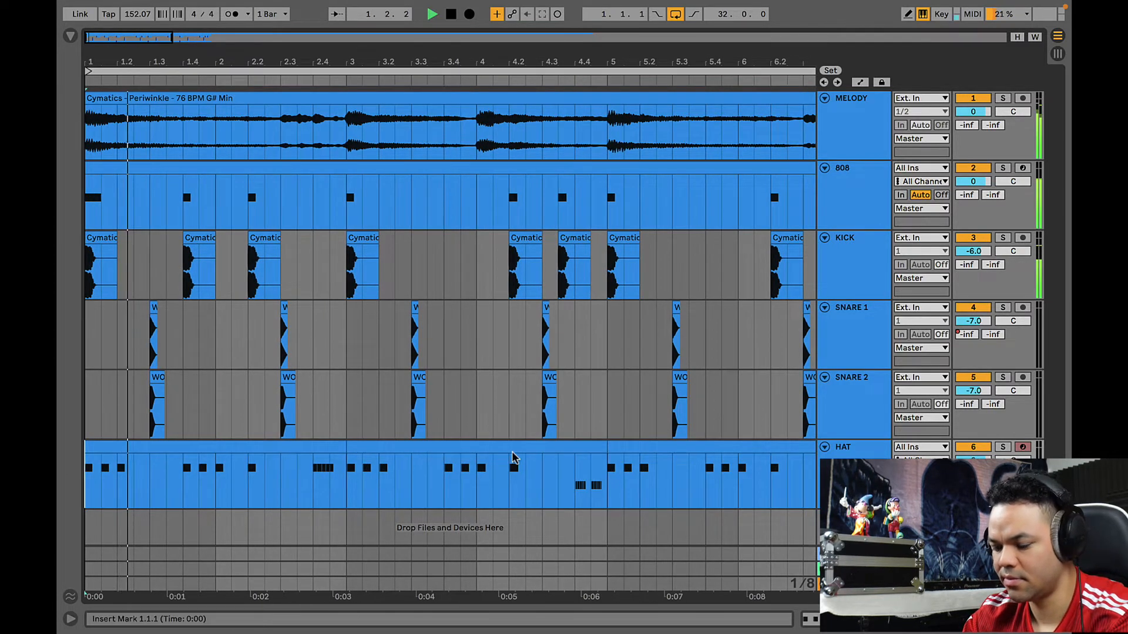
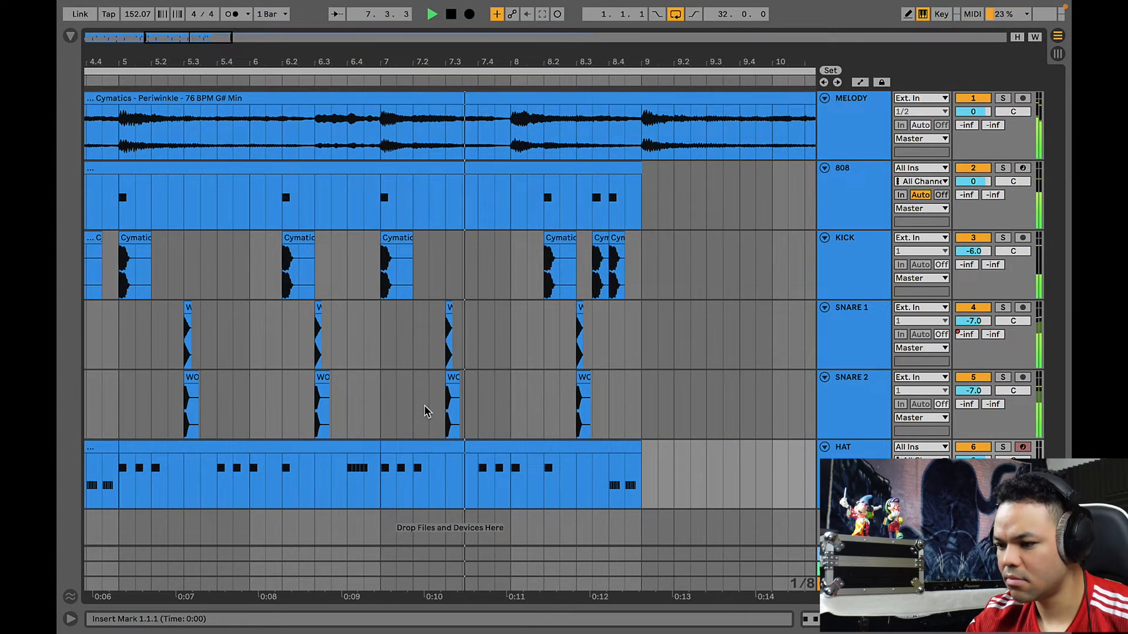
- Stop playback, open the hat clip starting at bar 5 and delete its five-note F#3 roll at 2.4
click(358, 452)
key(space)
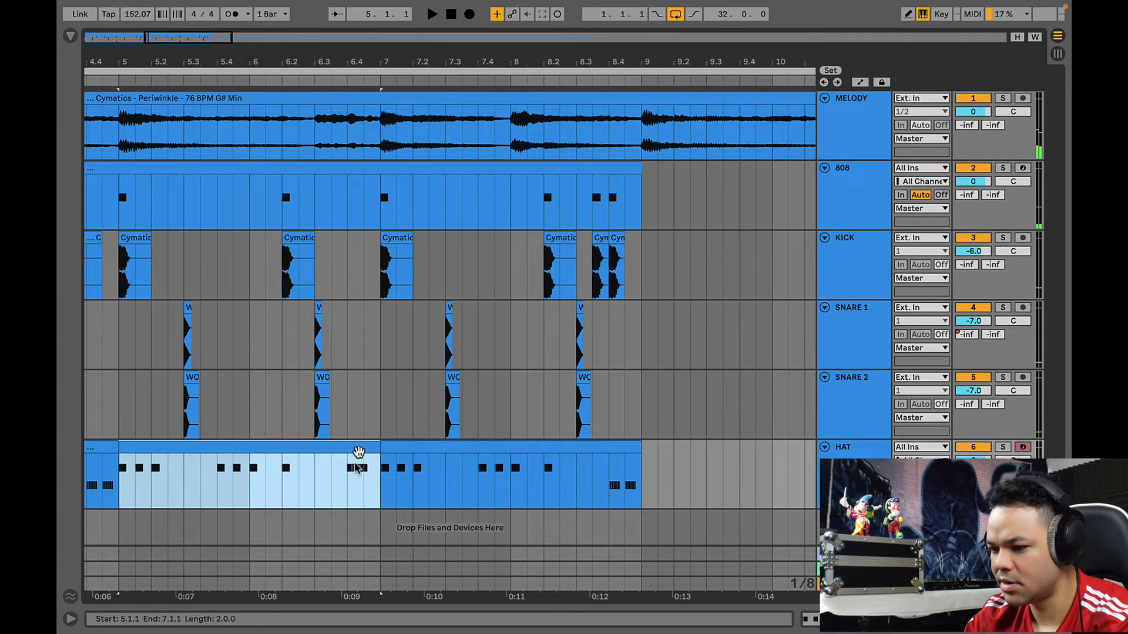
click(336, 496)
double_click(360, 452)
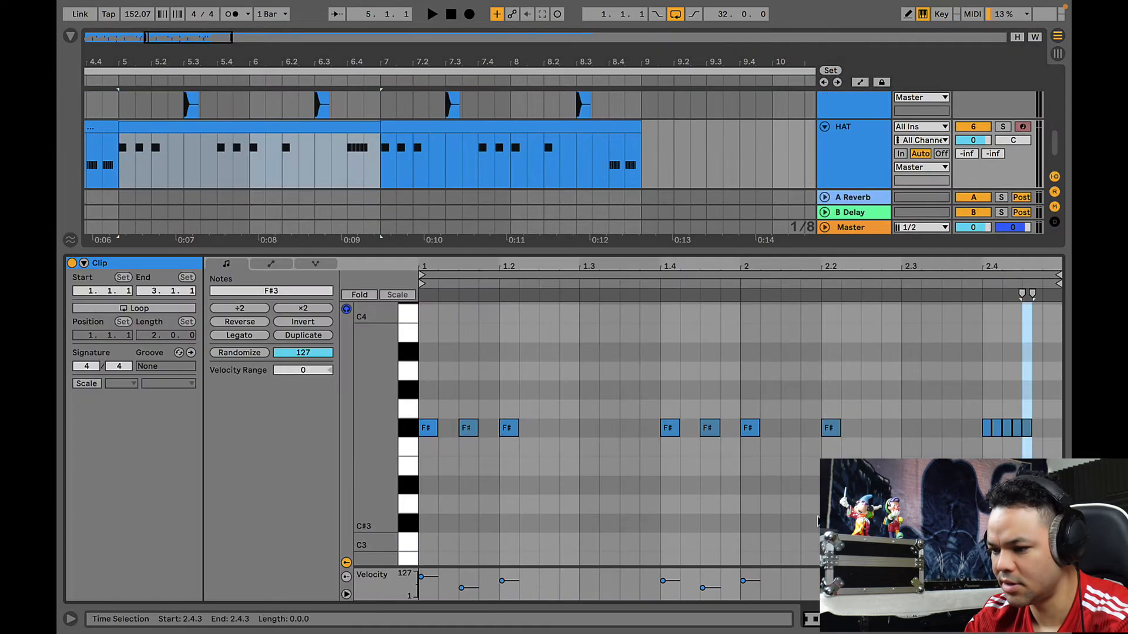
scroll(818, 522, up, 1)
drag(1054, 444, 950, 445)
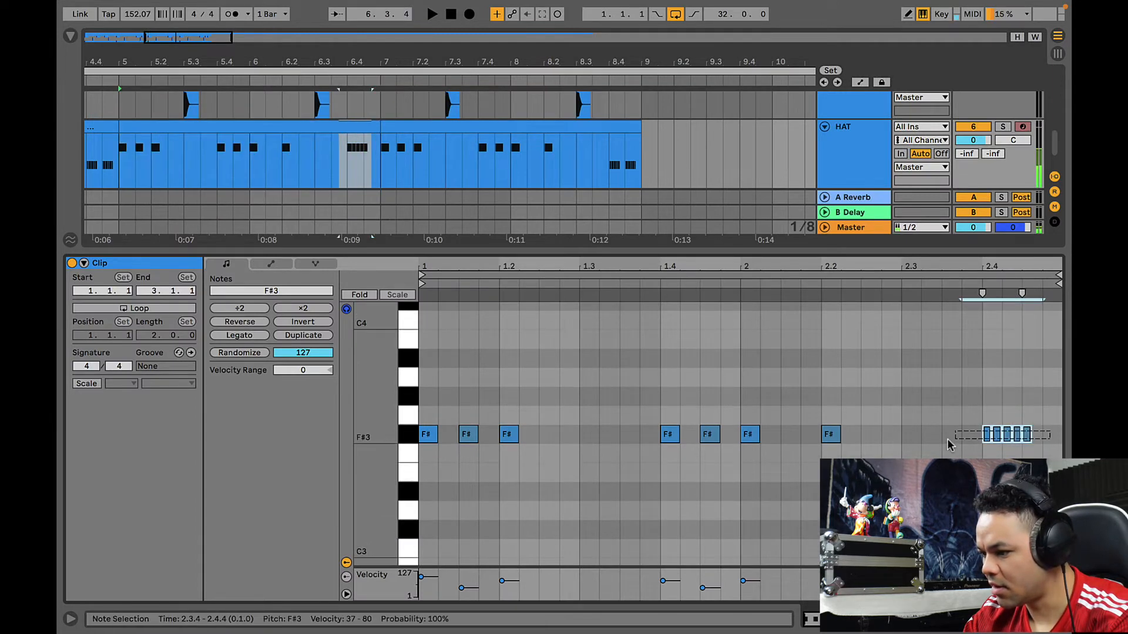
key(Delete)
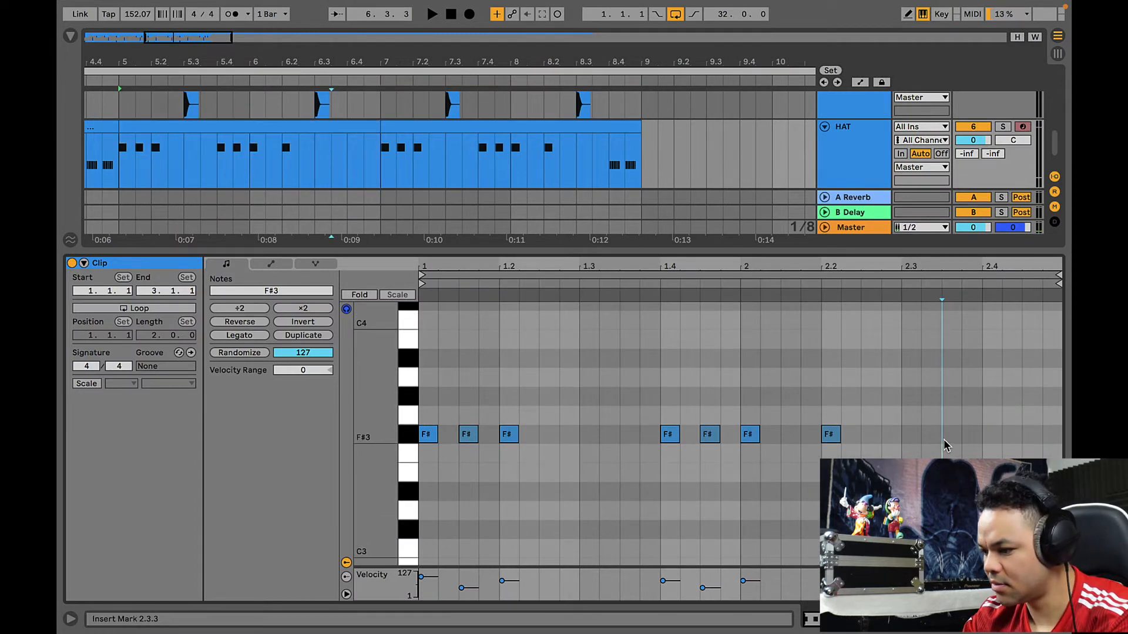
- Add four consecutive F#3 notes from 2.3.1 to 2.4.2 in the hat clip and transpose them down two semitones
scroll(945, 445, up, 1)
click(915, 440)
click(941, 441)
click(967, 441)
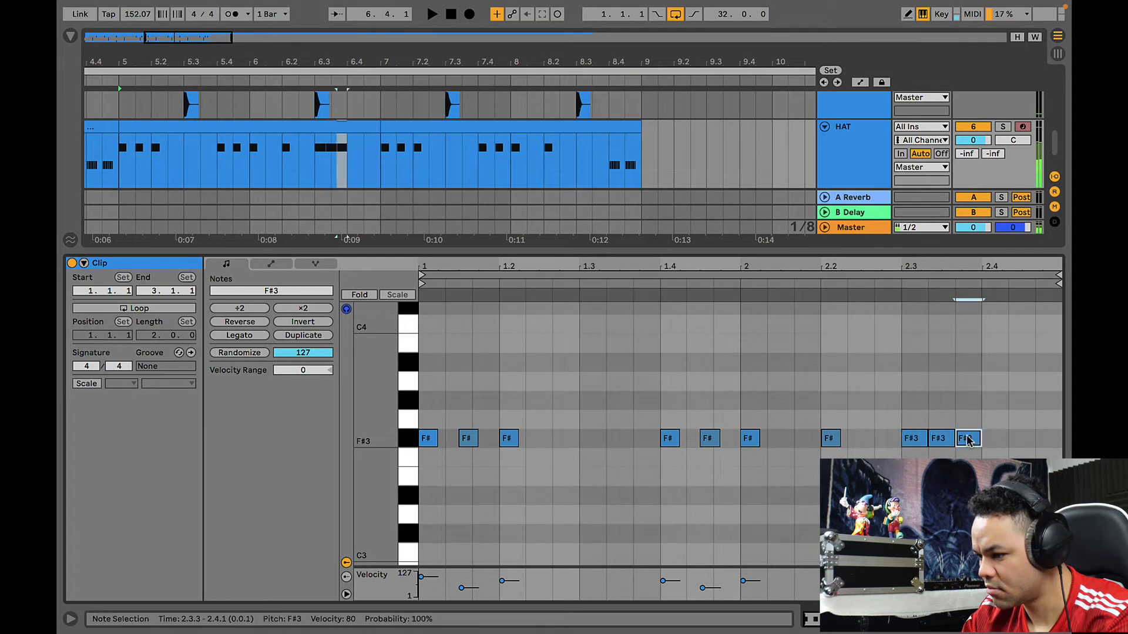
drag(1045, 446, 886, 452)
key(Down)
key(Down)
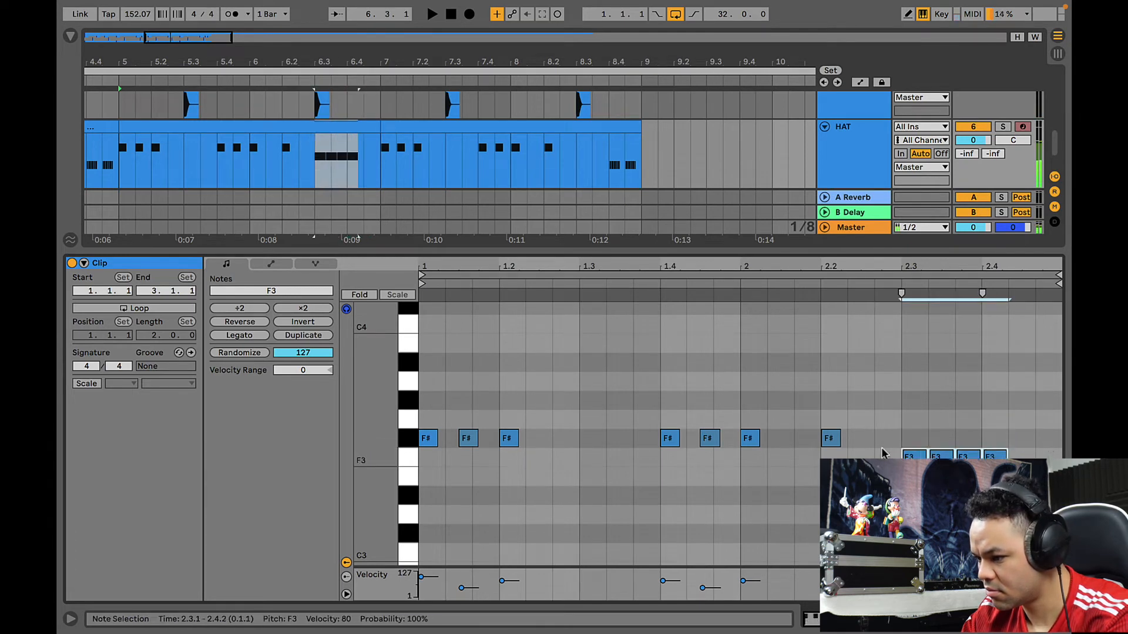
key(space)
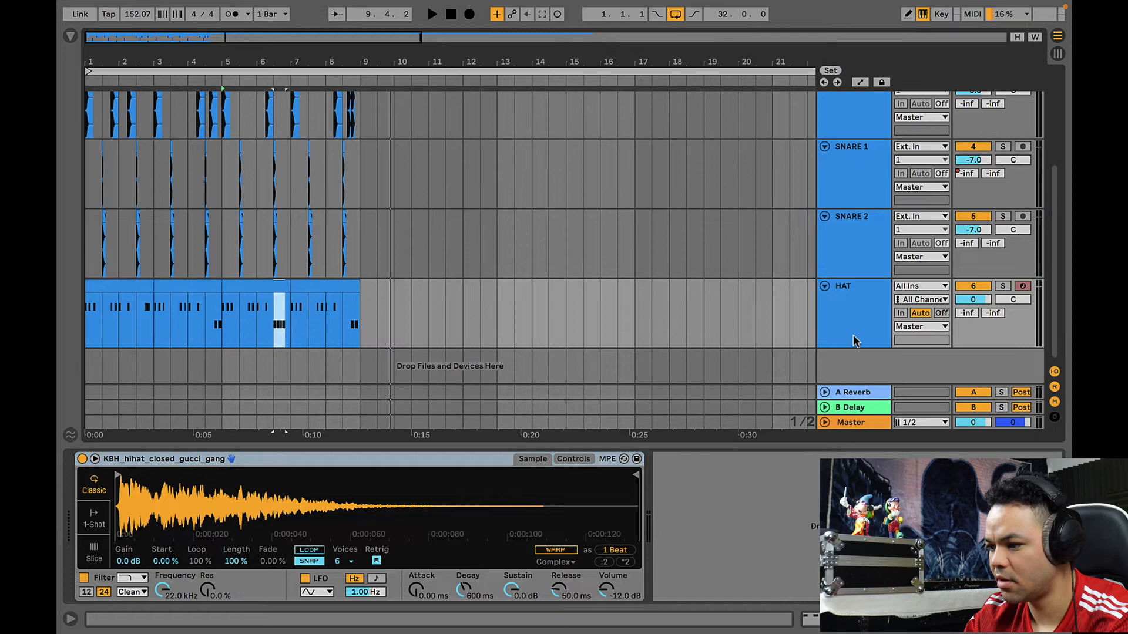
- Add a MIDI track below HAT and name it OPEN HAT
click(855, 341)
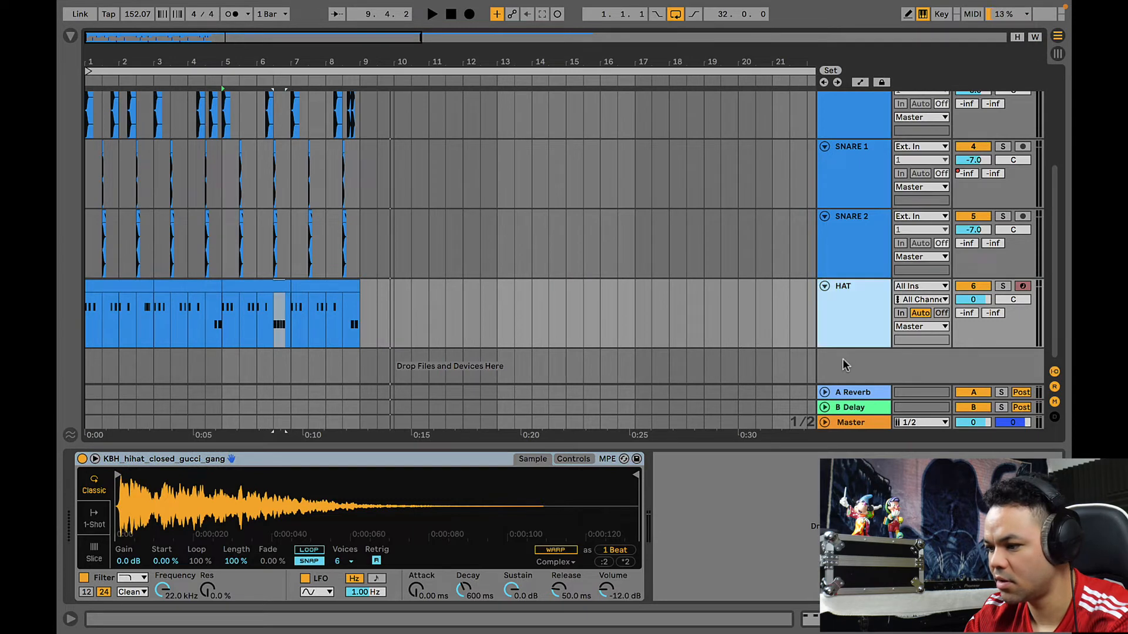
double_click(843, 358)
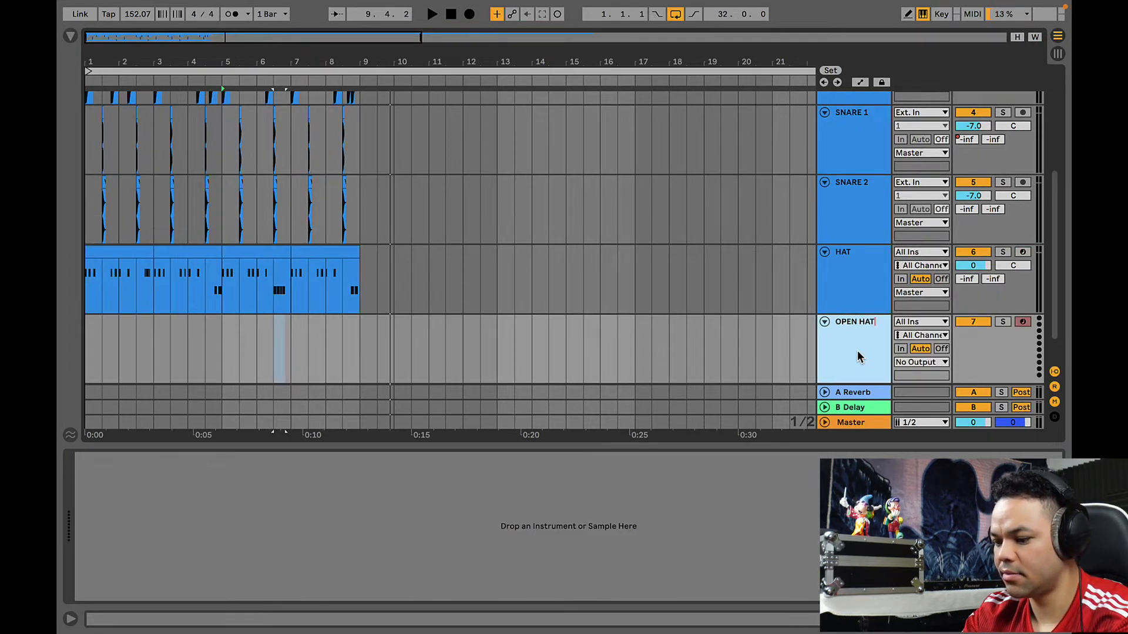
key(Return)
- Place the 02_Stereo_OpenHat.wav sample on the OPEN HAT track at 2.3.1 and hide the sample browser
click(70, 36)
click(252, 385)
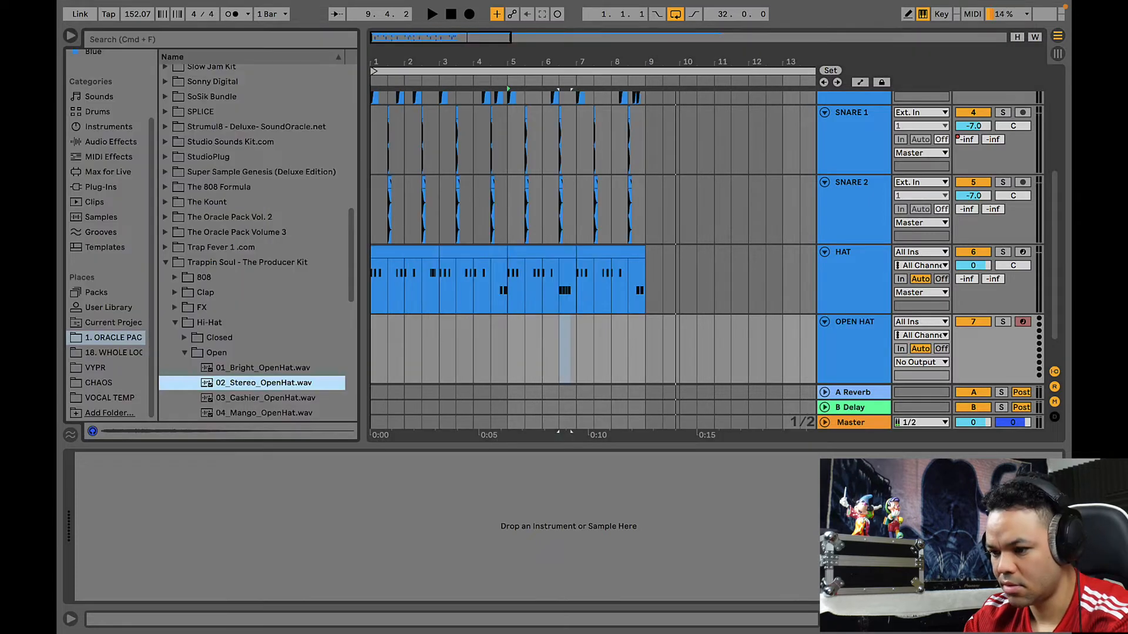
drag(253, 385, 415, 343)
key(plus)
key(plus)
key(plus)
scroll(415, 342, left, 3)
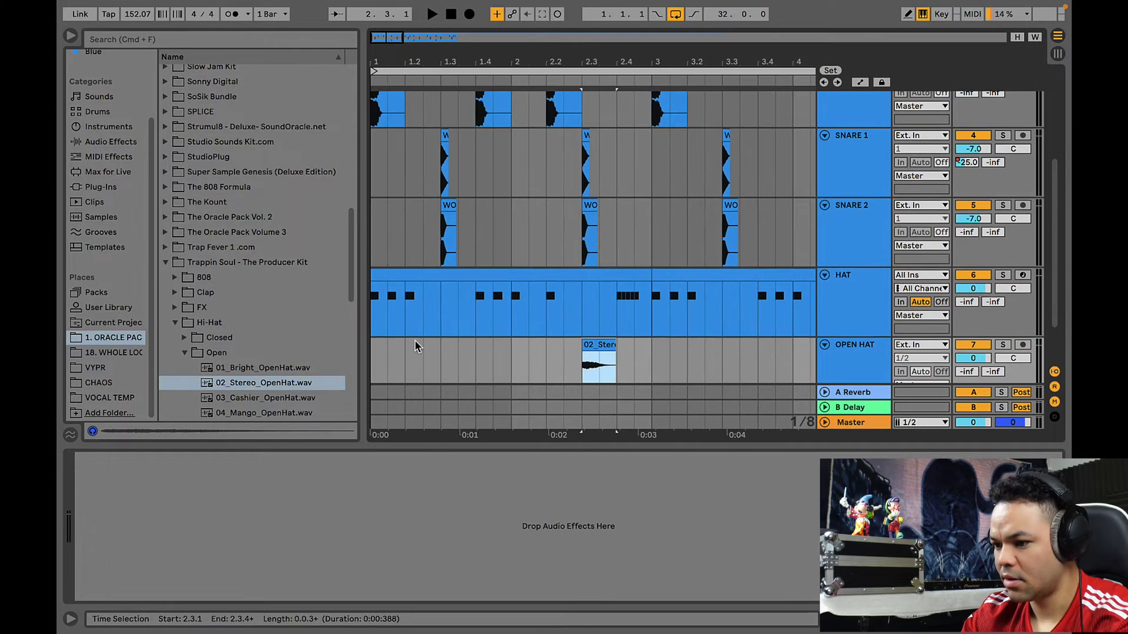
key(super+alt+l)
key(super+alt+b)
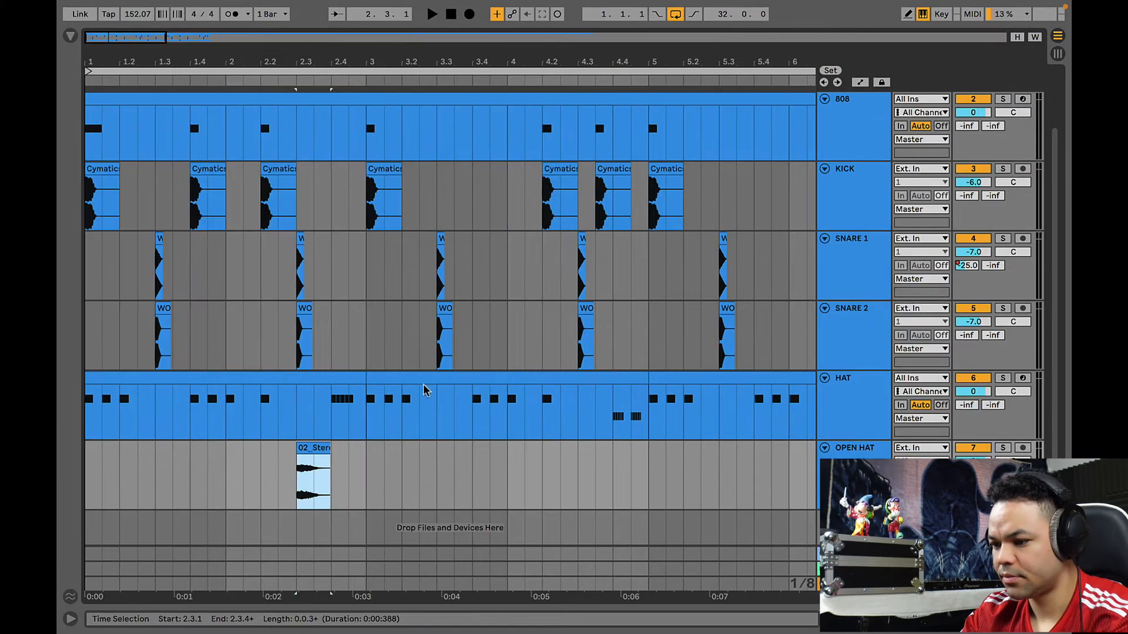
- Listen from the start, move the open hat clip to 1.2.1 and check it in playback
click(118, 383)
key(space)
drag(317, 440, 140, 450)
key(space)
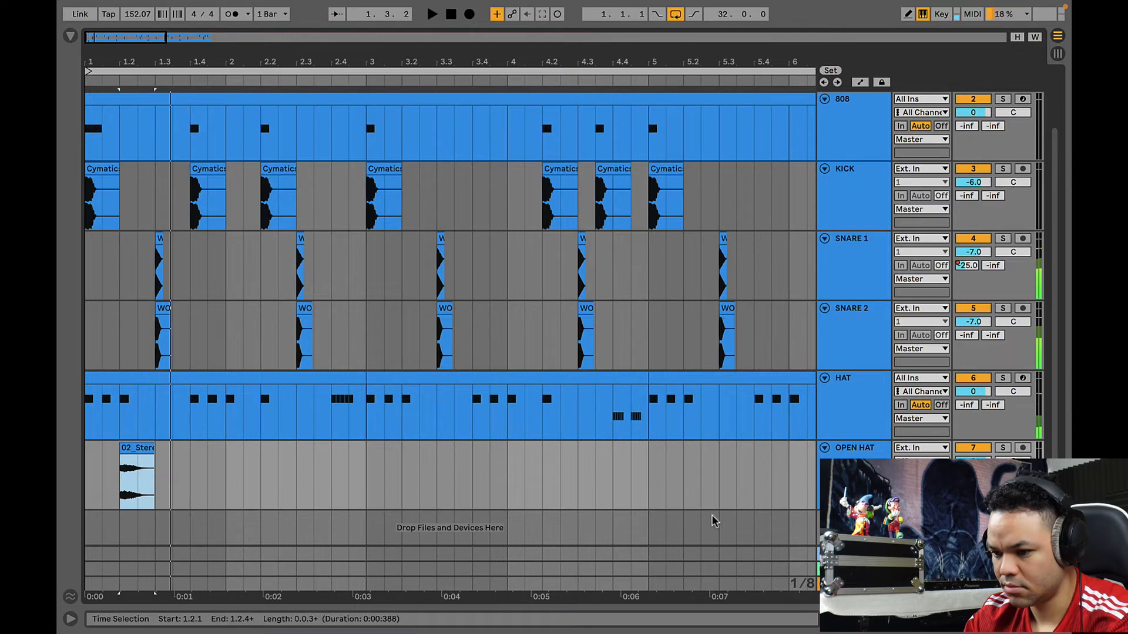
- Lower the OPEN HAT track's volume, set the HAT track to -5.0 dB and play the arrangement from the start
click(973, 461)
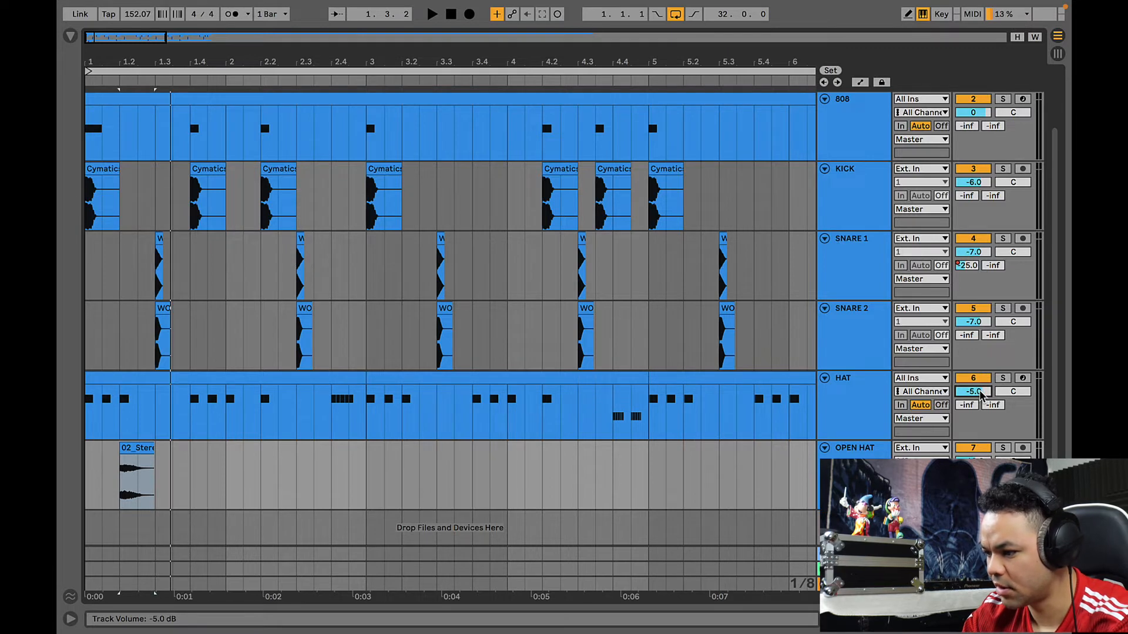
click(99, 379)
key(space)
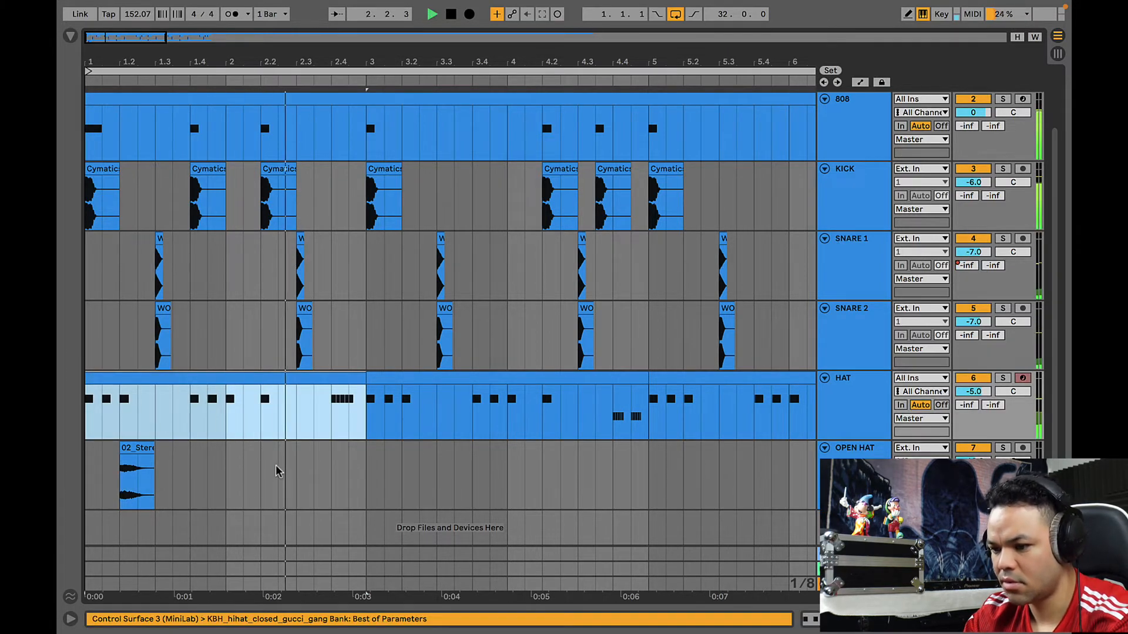
key(space)
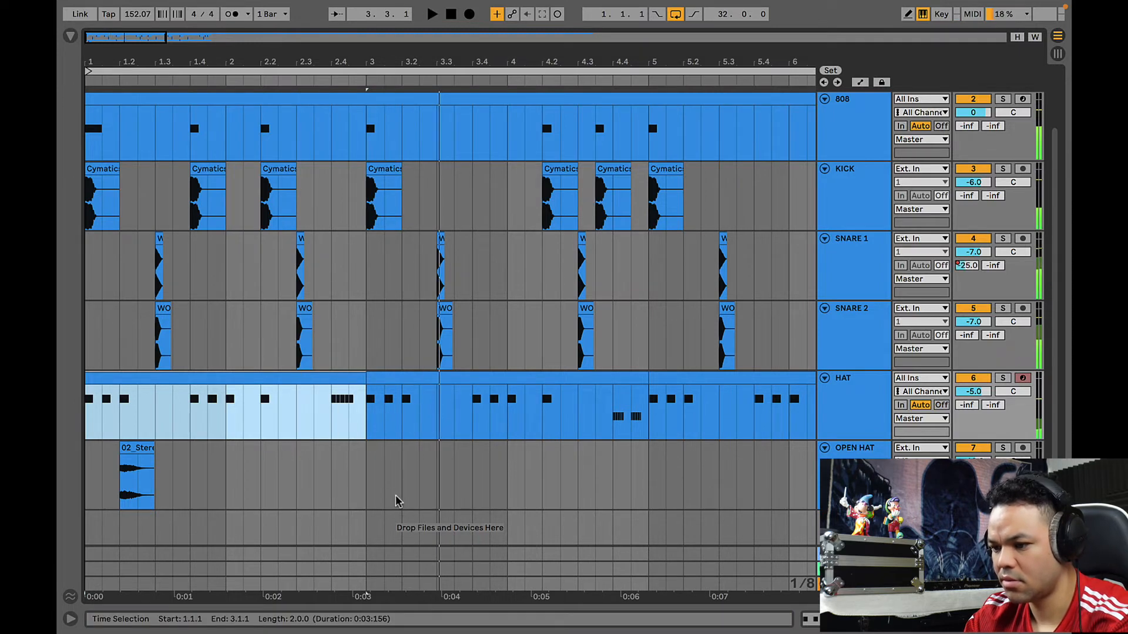
- Duplicate bars 1–2 of the OPEN HAT track through bar 8 and play the arrangement from the start
drag(366, 490, 60, 466)
key(ctrl+d)
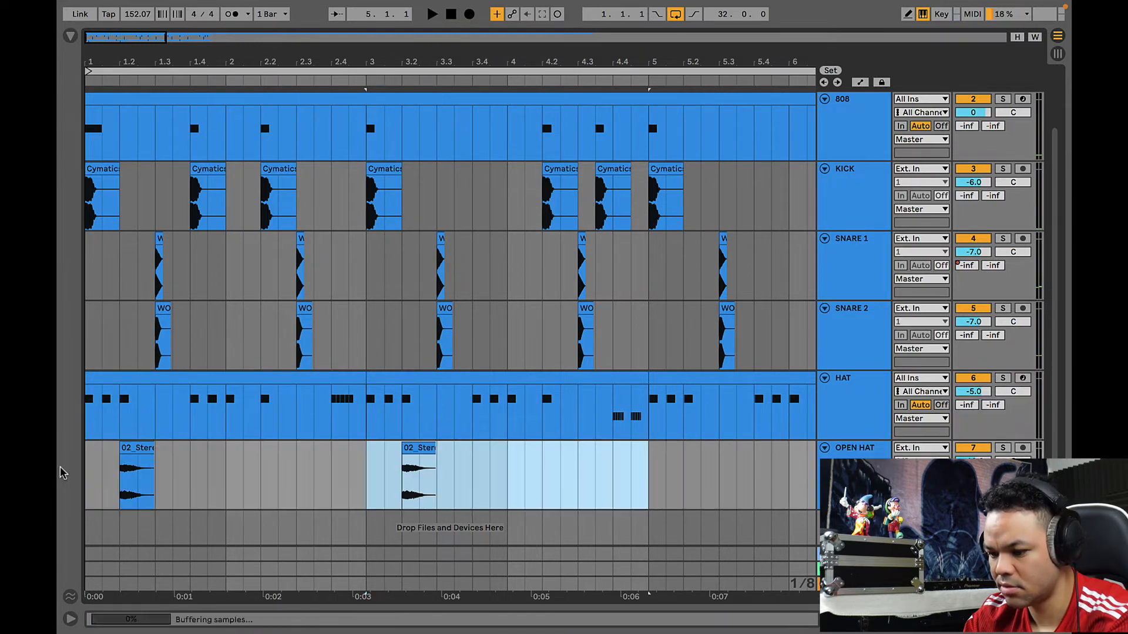
key(ctrl+d)
key(ctrl+z)
key(ctrl+z)
key(ctrl+z)
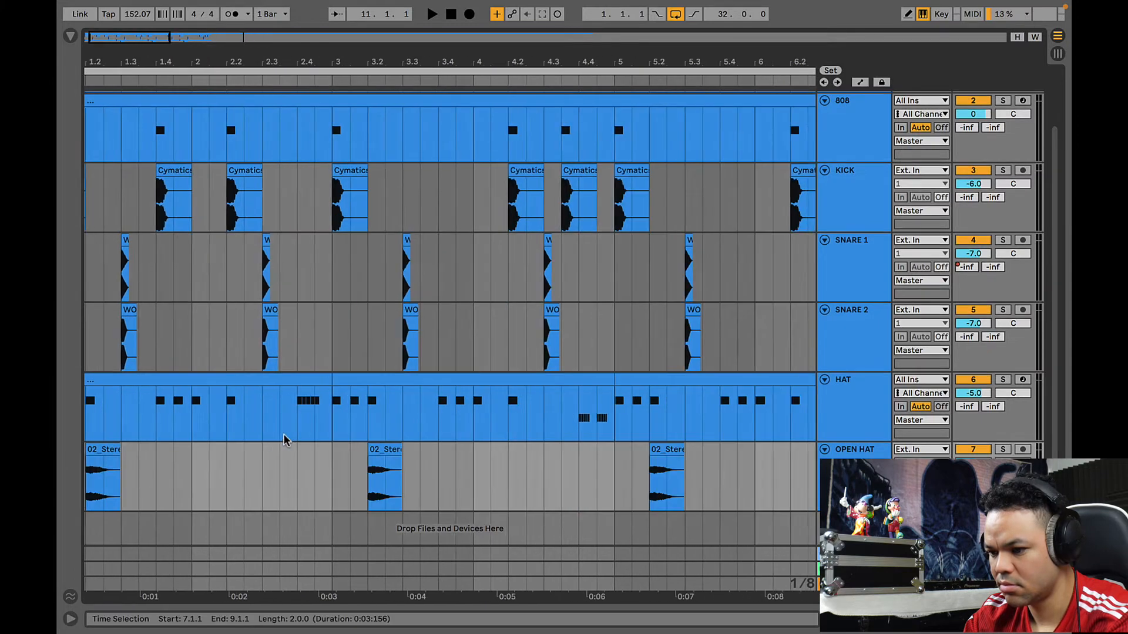
click(108, 379)
key(space)
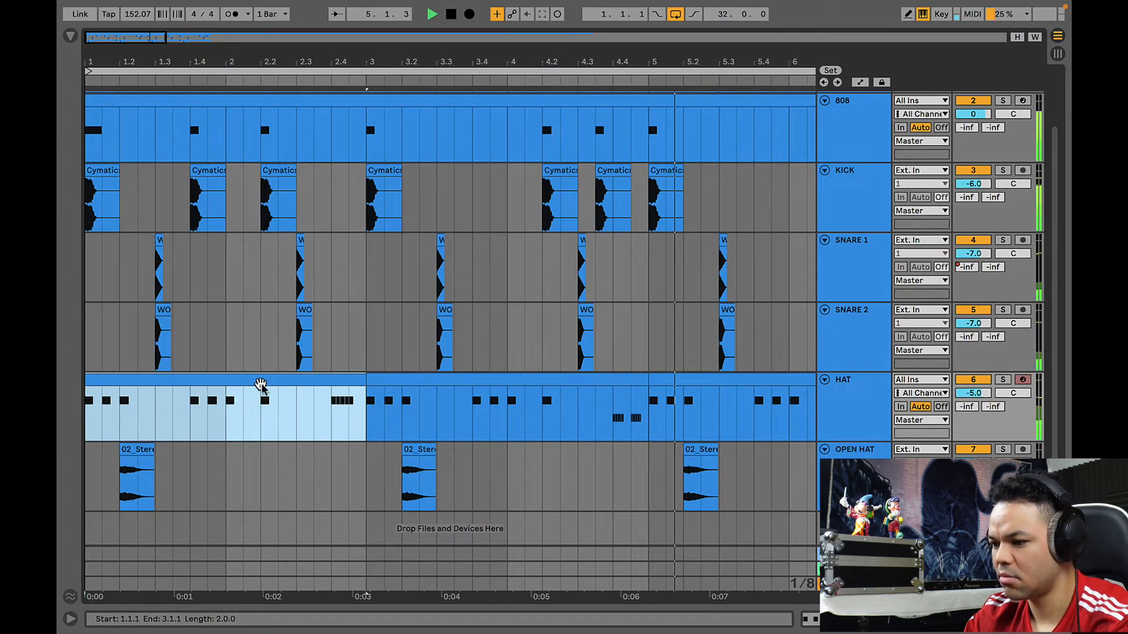
scroll(370, 452, right, 1)
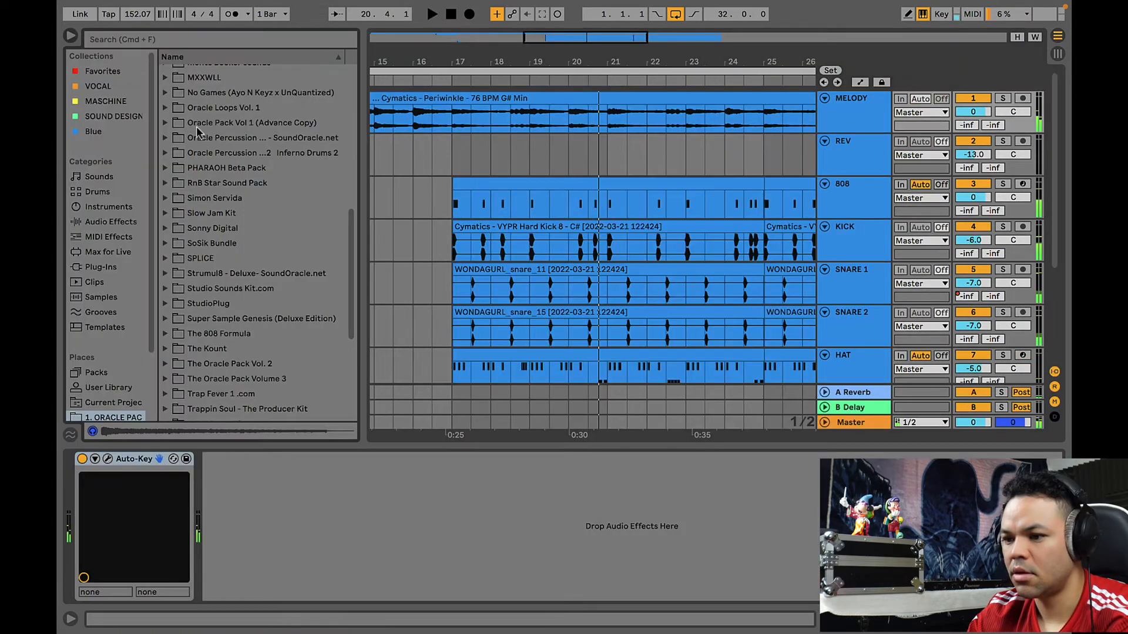
- Load FabFilter Pro-Q 3 from the Favorites collection onto the MELODY track
click(105, 71)
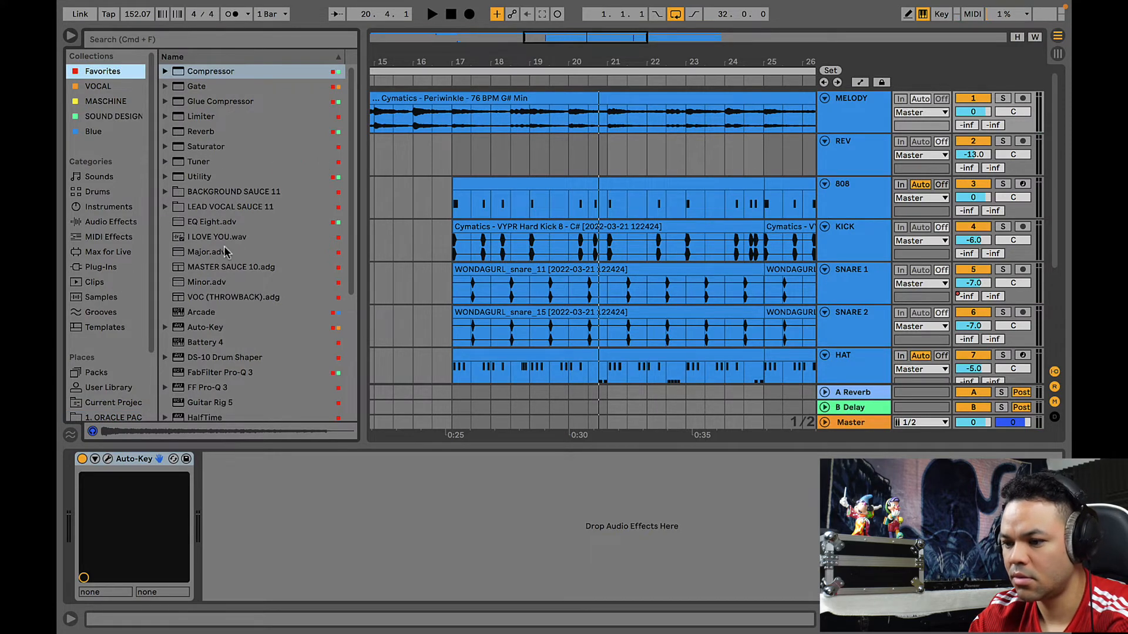
scroll(224, 246, down, 5)
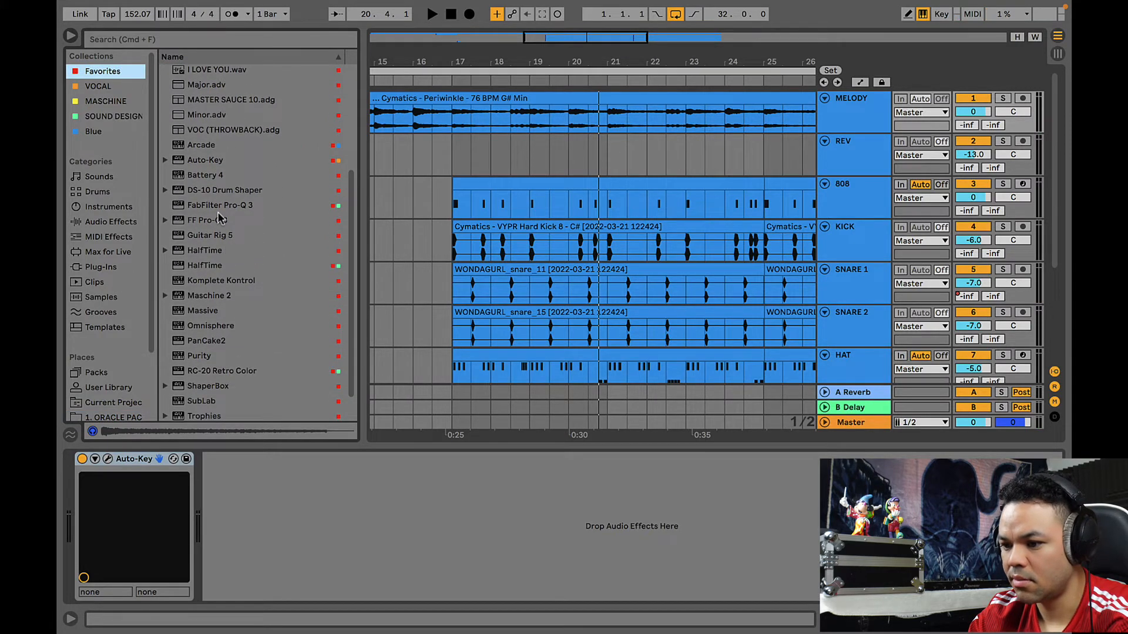
click(217, 206)
drag(297, 369, 313, 474)
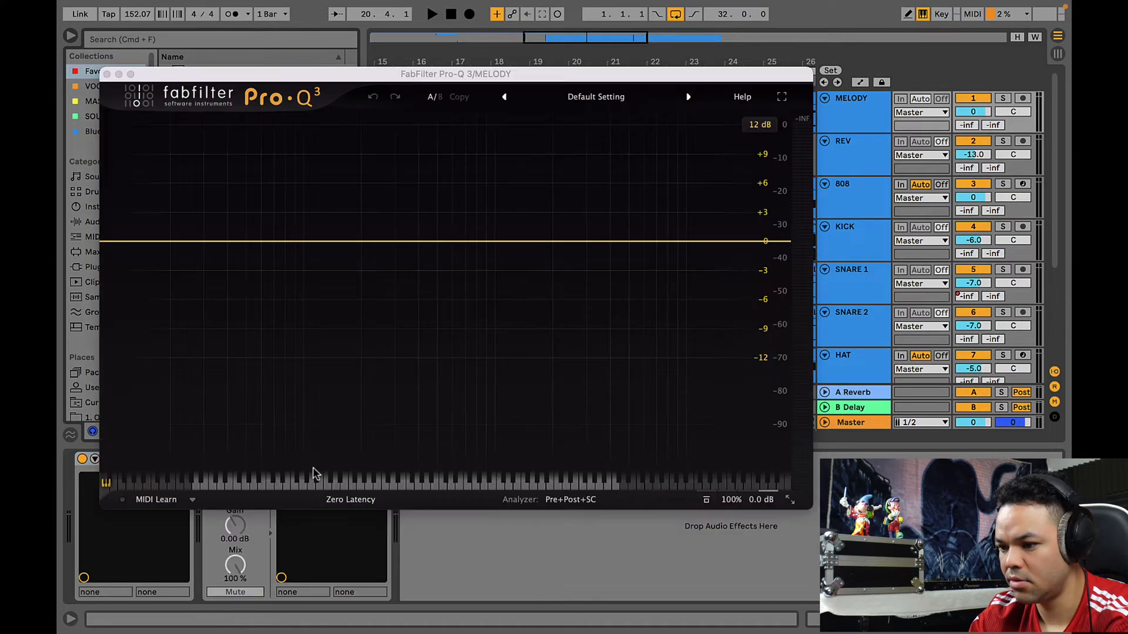
- Apply the Low Cut preset to the MELODY EQ, set its cutoff to about 65.6 Hz and check it in playback
click(596, 97)
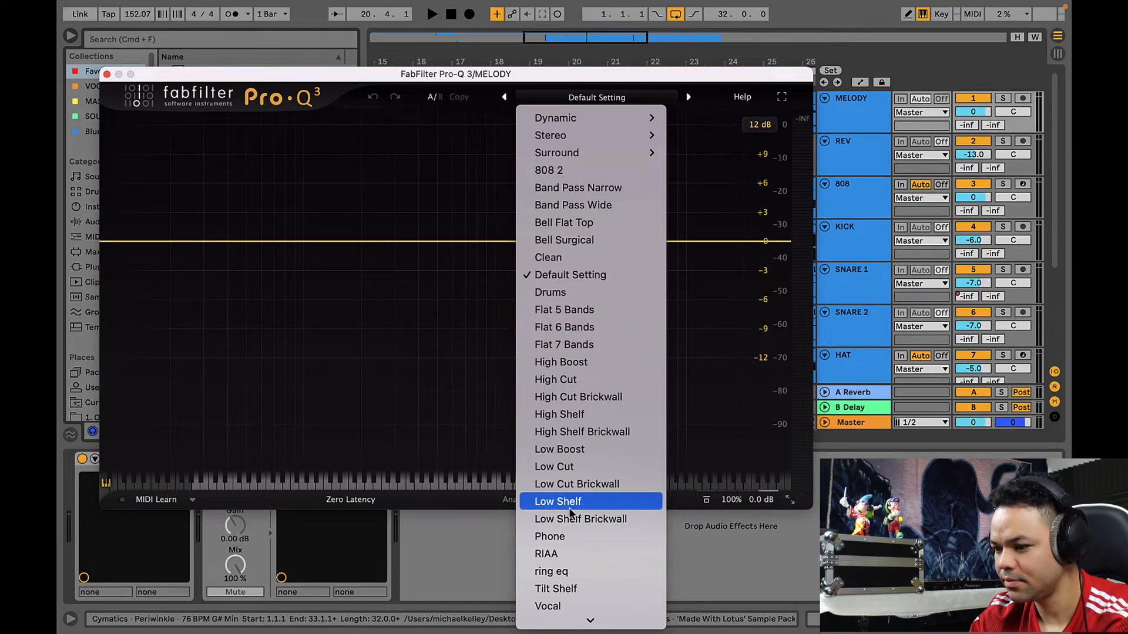
click(555, 467)
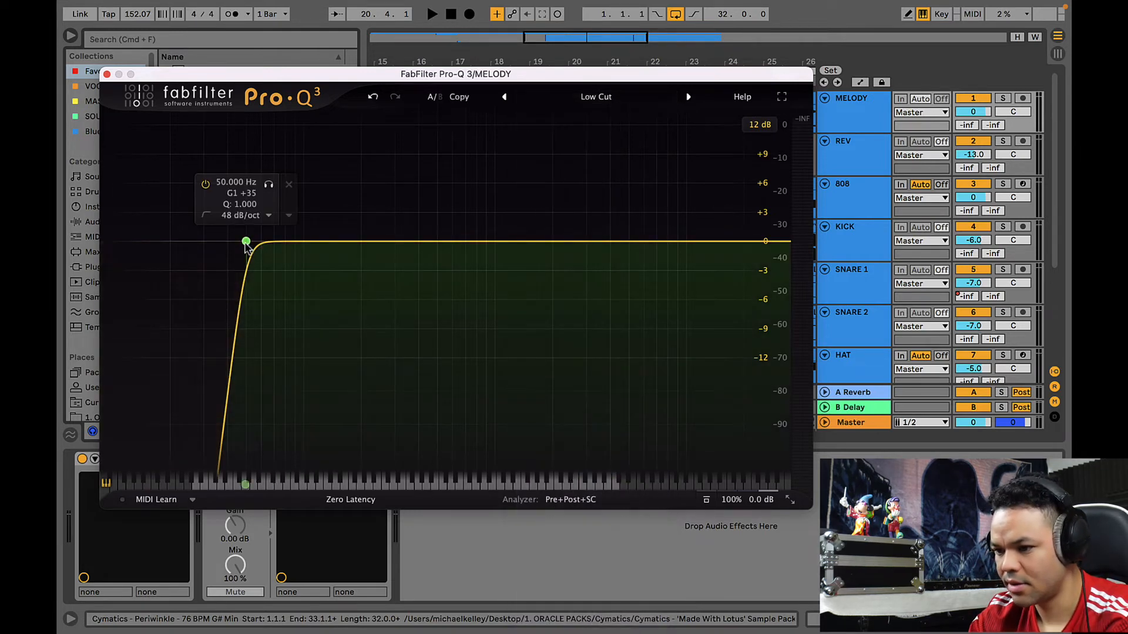
mouse_move(246, 246)
mouse_down()
mouse_move(318, 247)
mouse_move(249, 243)
mouse_move(269, 246)
mouse_up()
key(space)
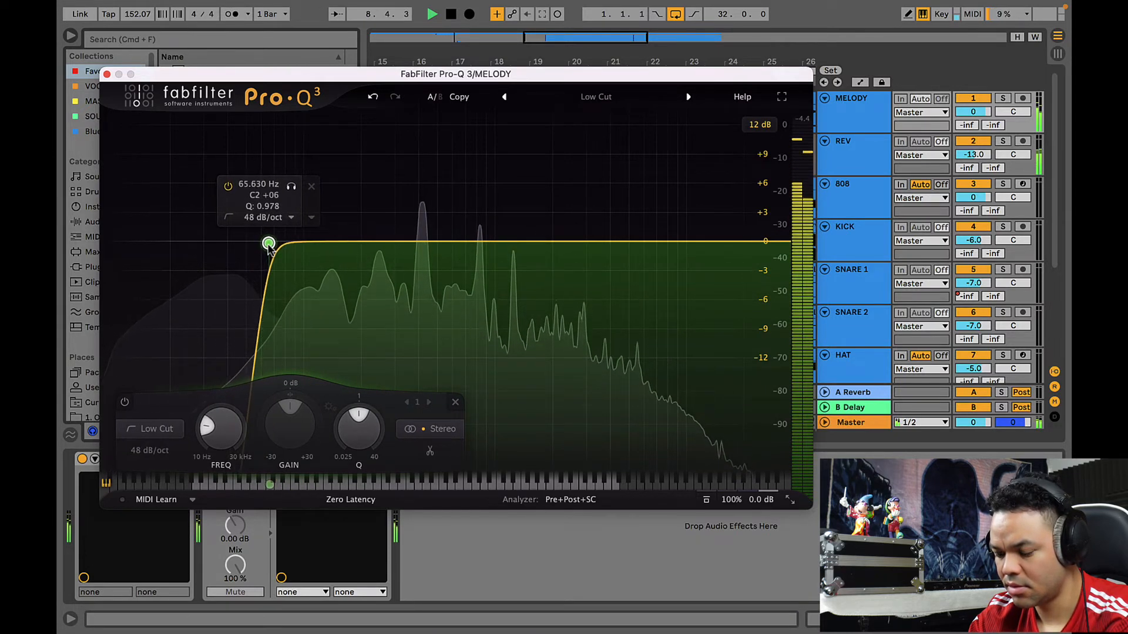
click(106, 74)
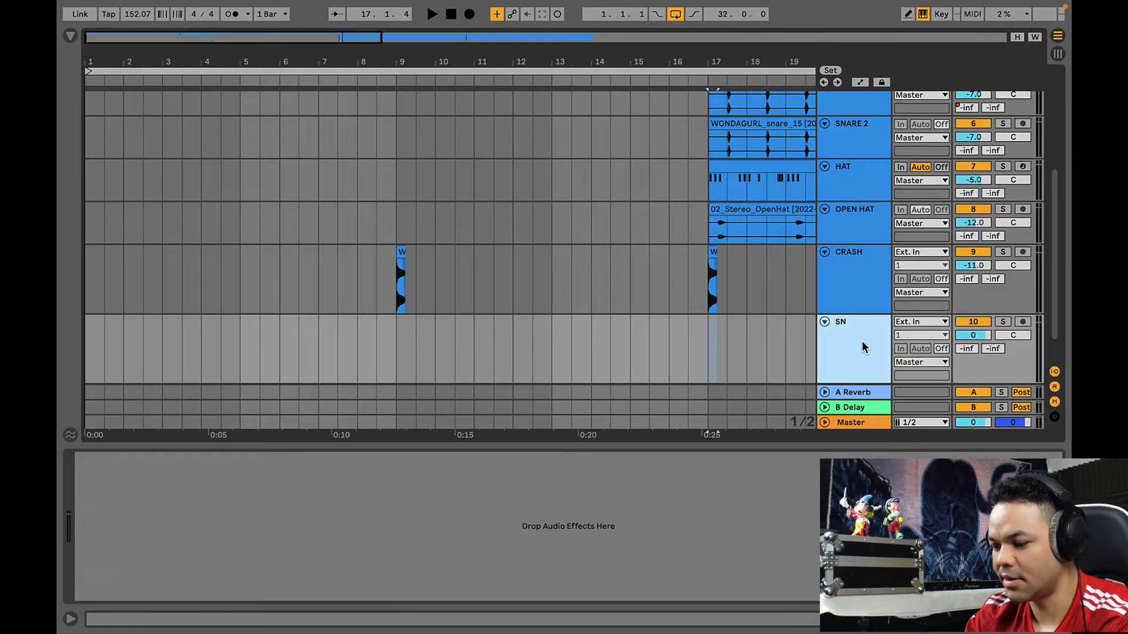
- Name the new audio track SNAP and preview vybeSnap.wav from the sample folder
key(Return)
click(71, 36)
scroll(255, 344, down, 8)
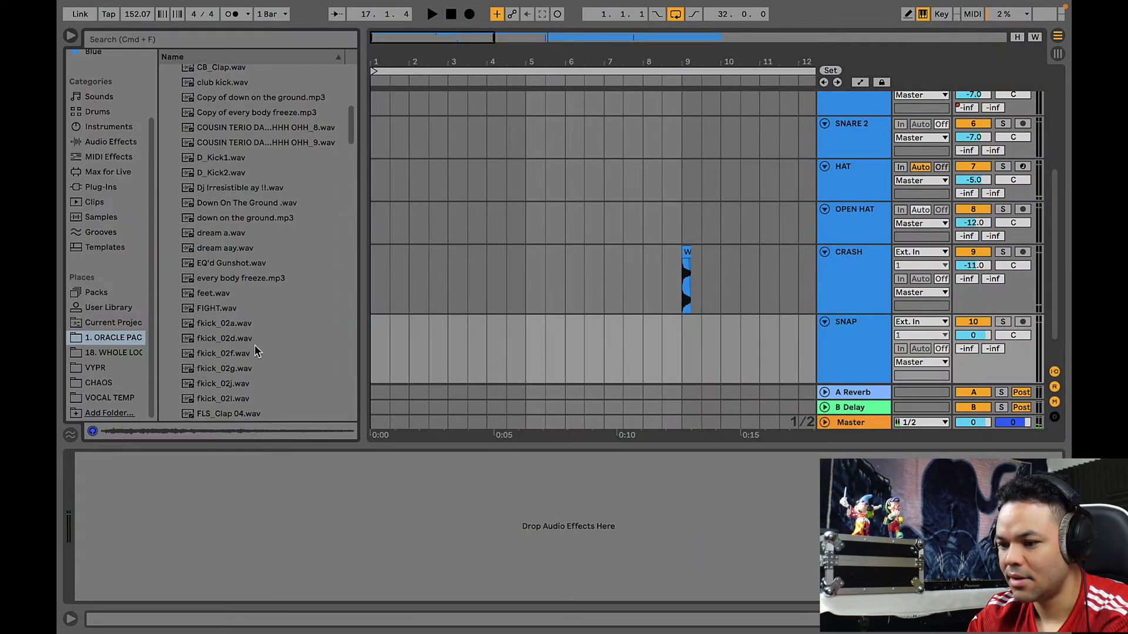
scroll(255, 344, down, 10)
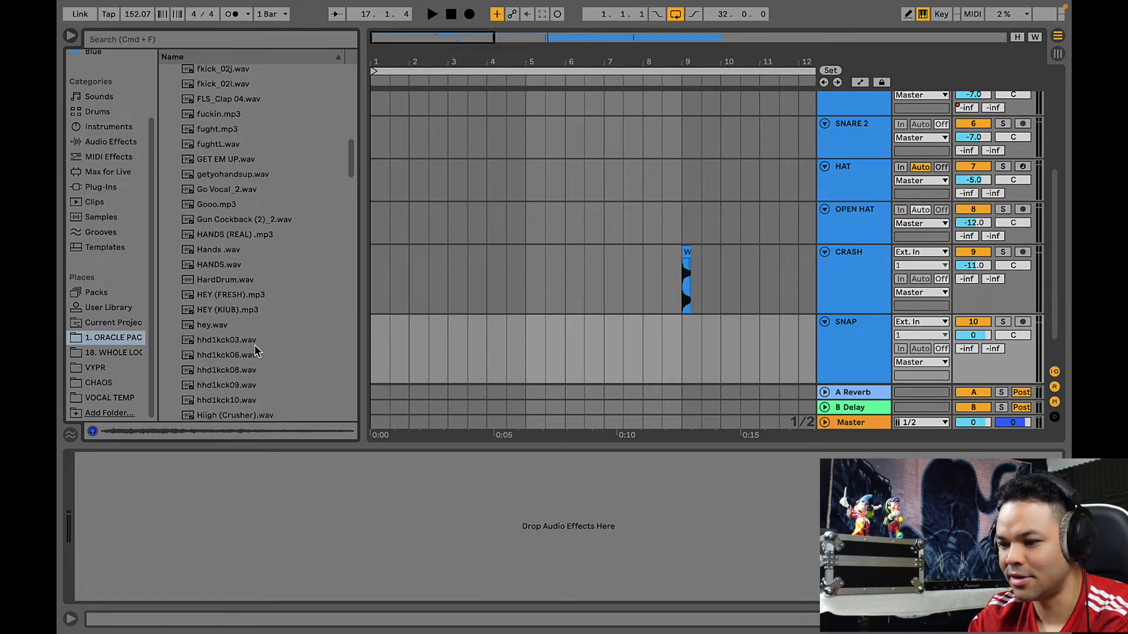
scroll(255, 344, down, 20)
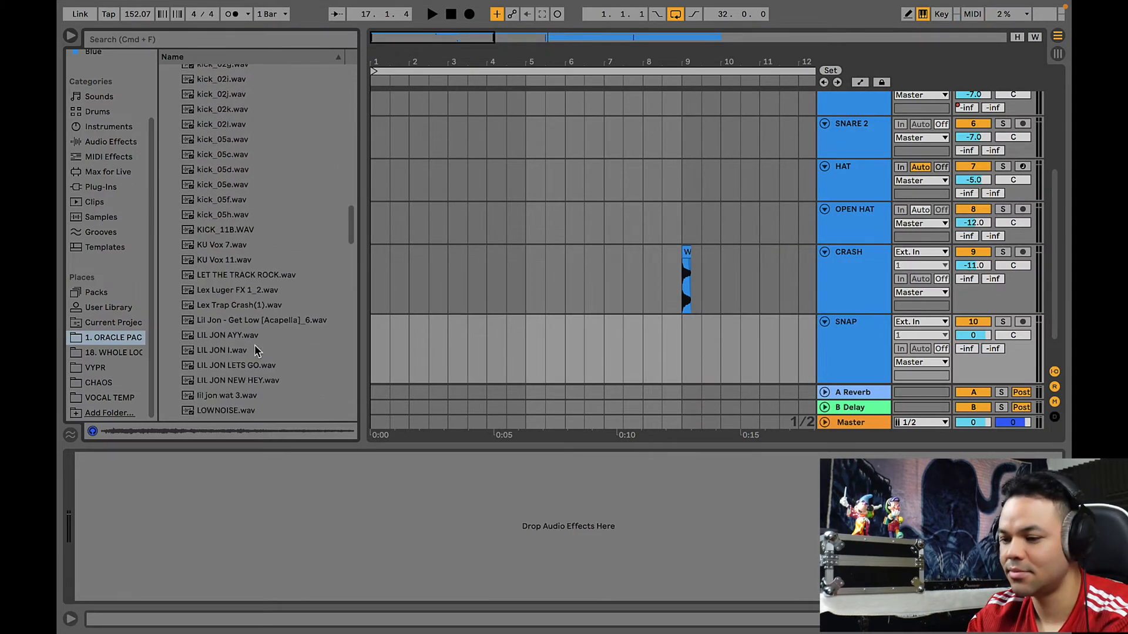
scroll(255, 345, down, 20)
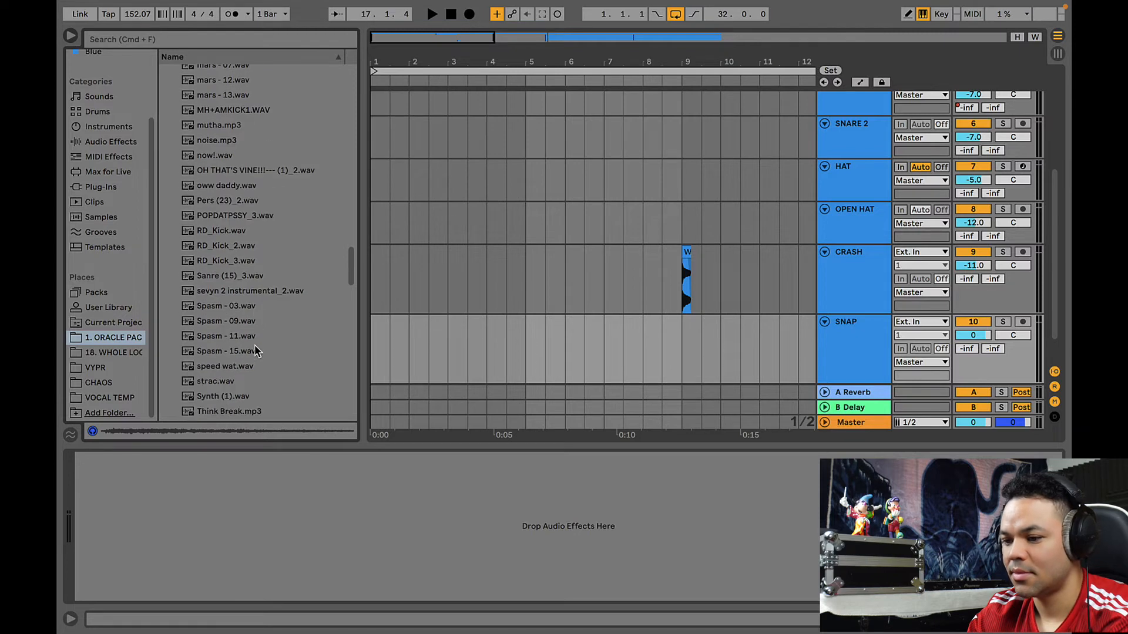
scroll(255, 349, down, 5)
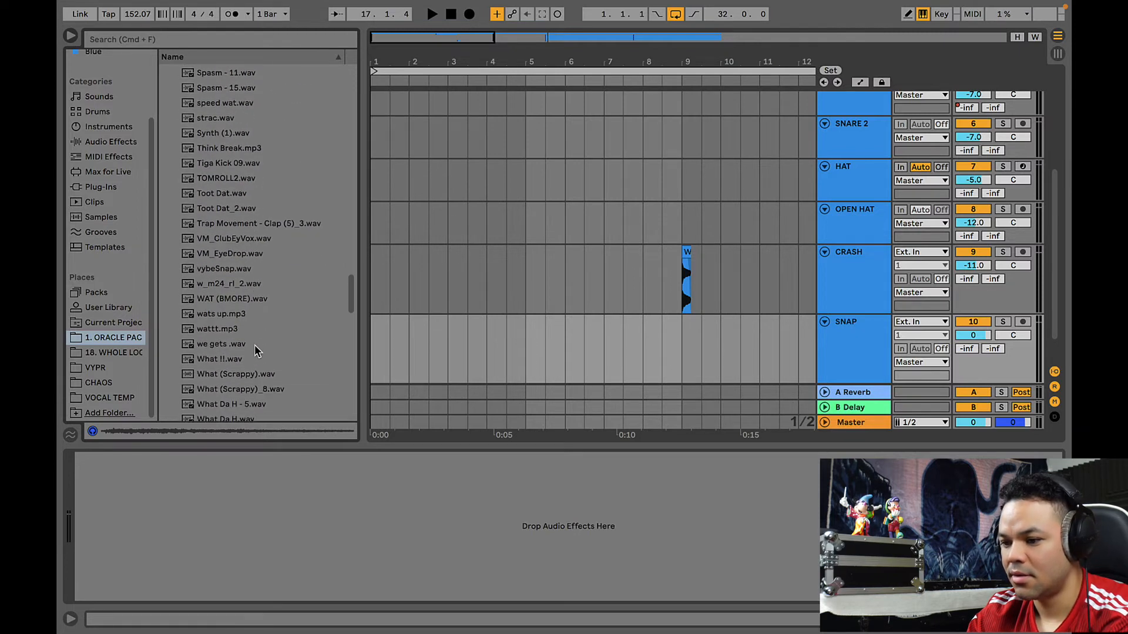
click(254, 264)
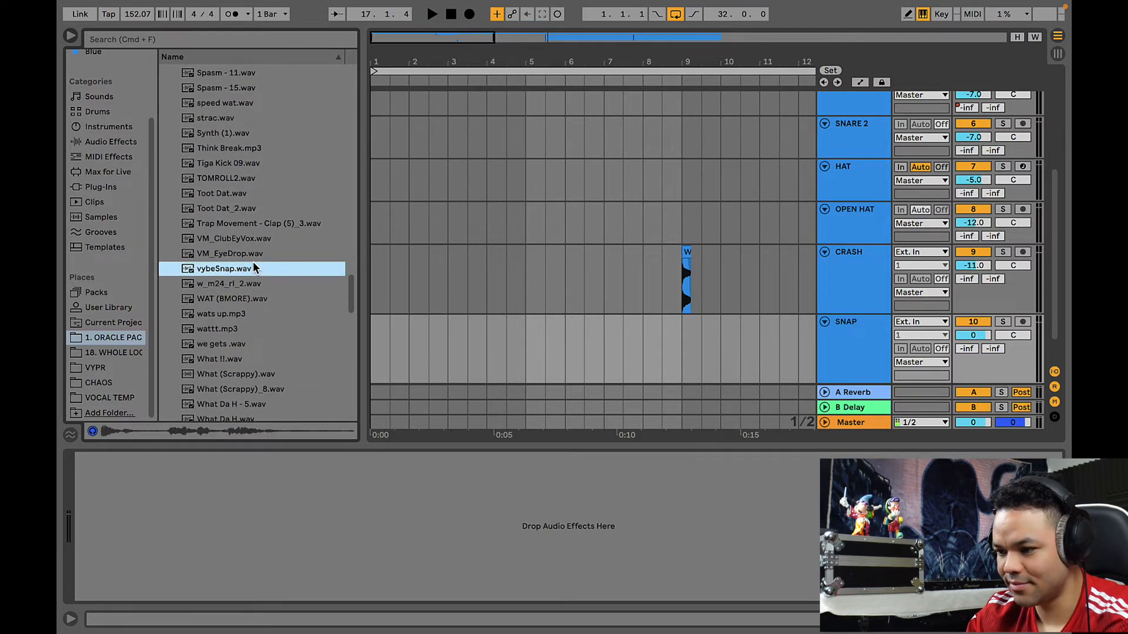
- Place vybeSnap.wav on the SNAP track, shift it to 9.3.1 and check it by playing from bar 9
drag(253, 263, 743, 306)
drag(722, 347, 720, 337)
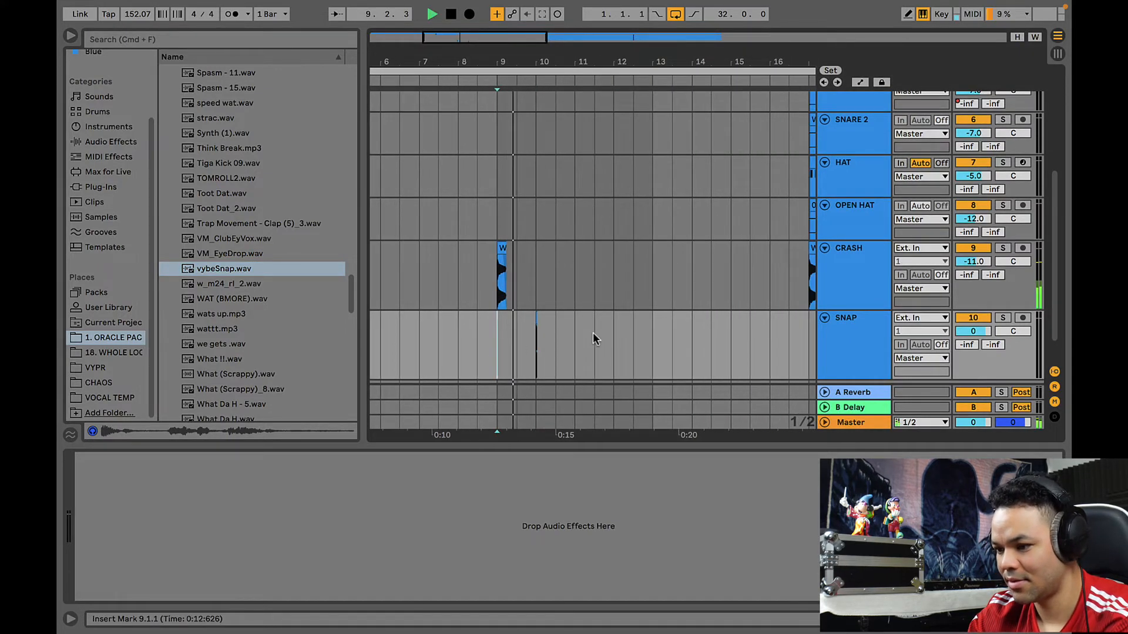
click(538, 321)
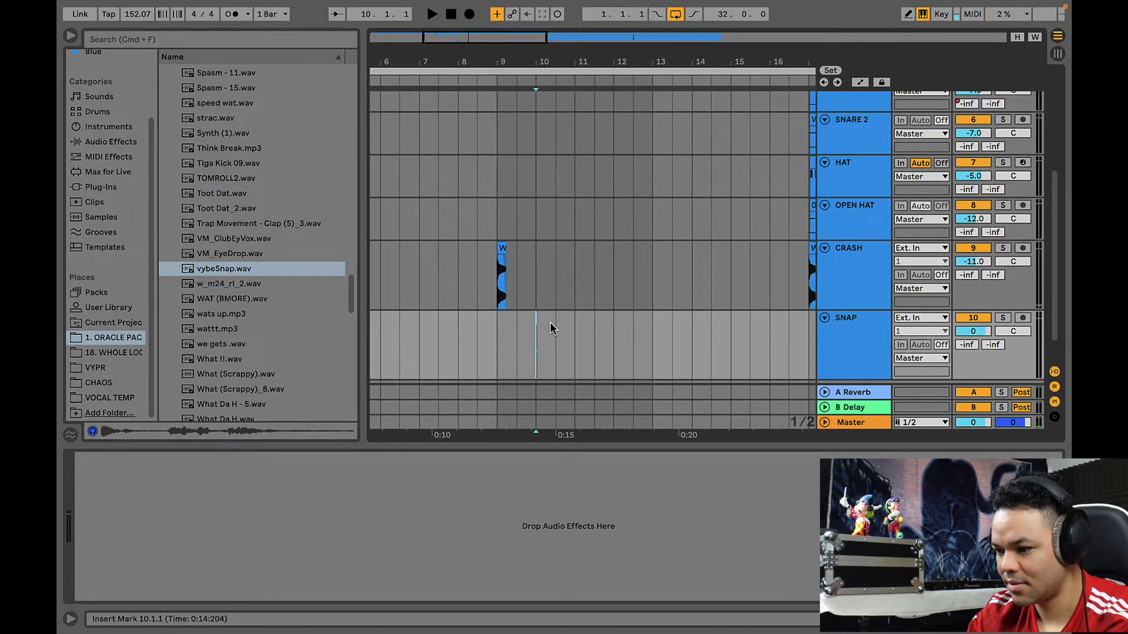
key(plus)
drag(534, 327, 480, 329)
click(435, 341)
key(space)
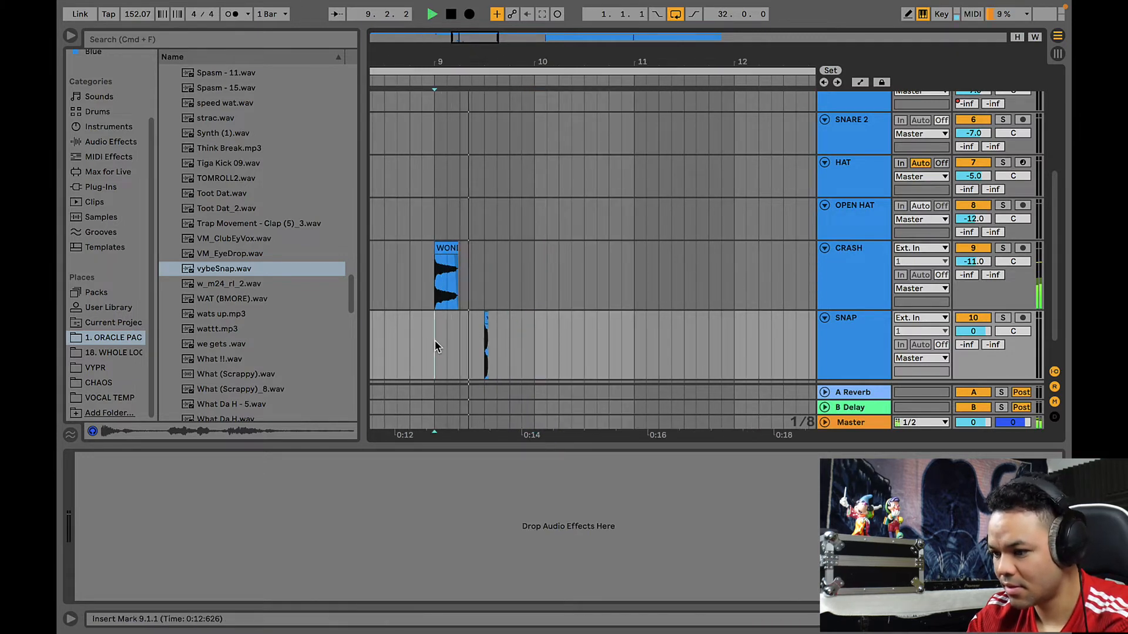
key(space)
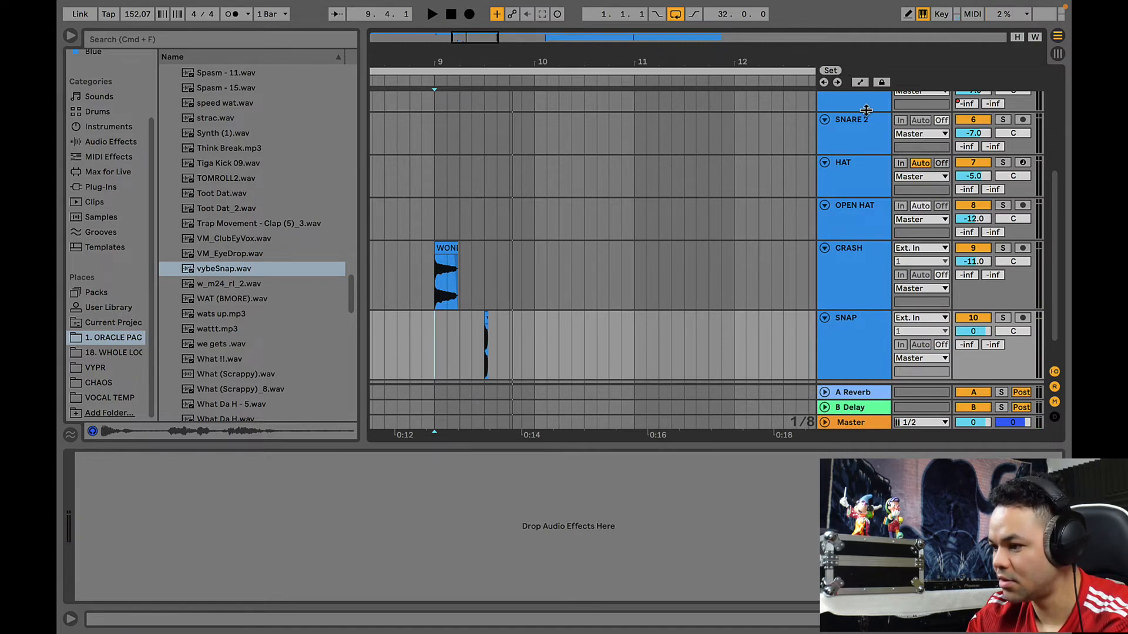
- Show the automation lanes and choose the mixer's A-Reverb send as the displayed automation parameter on the SNAP track
click(860, 83)
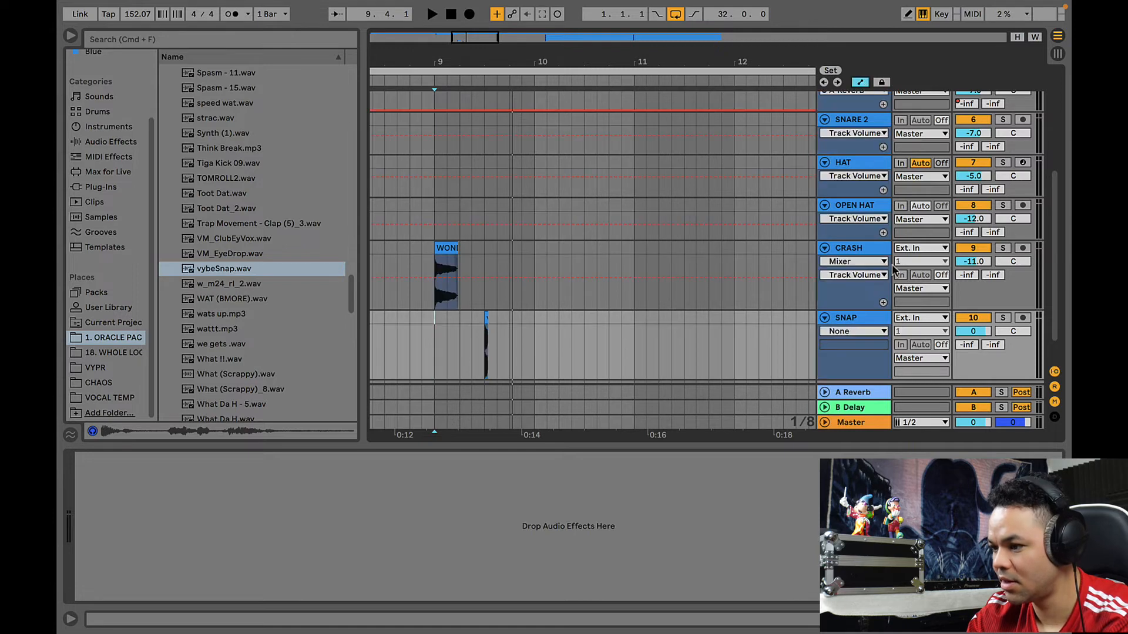
click(919, 360)
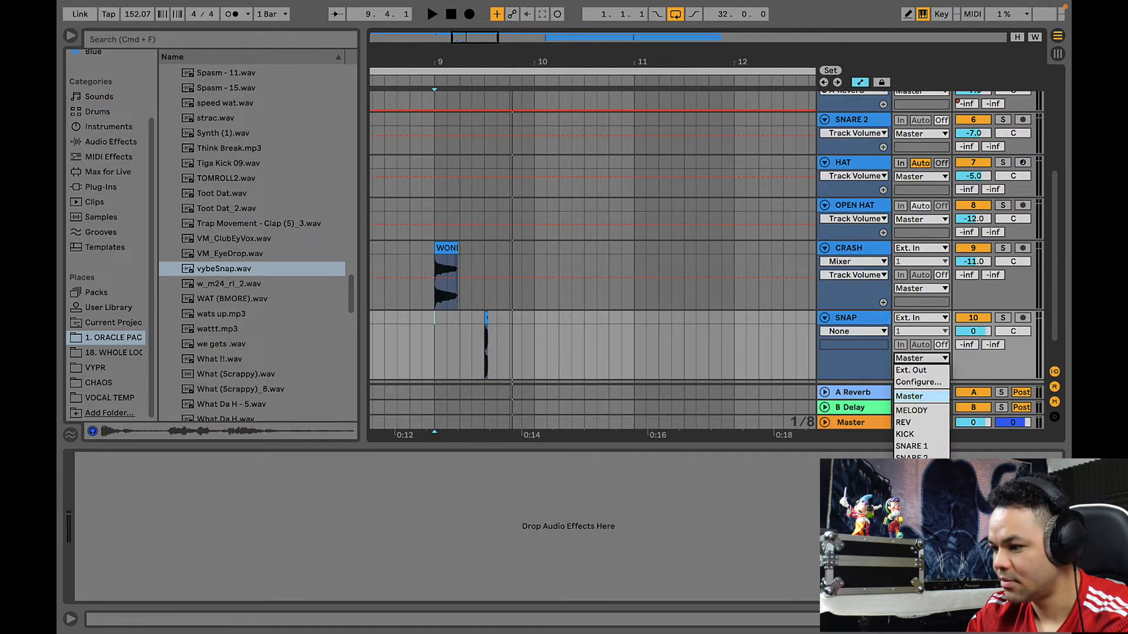
click(919, 361)
scroll(920, 364, down, 1)
click(914, 326)
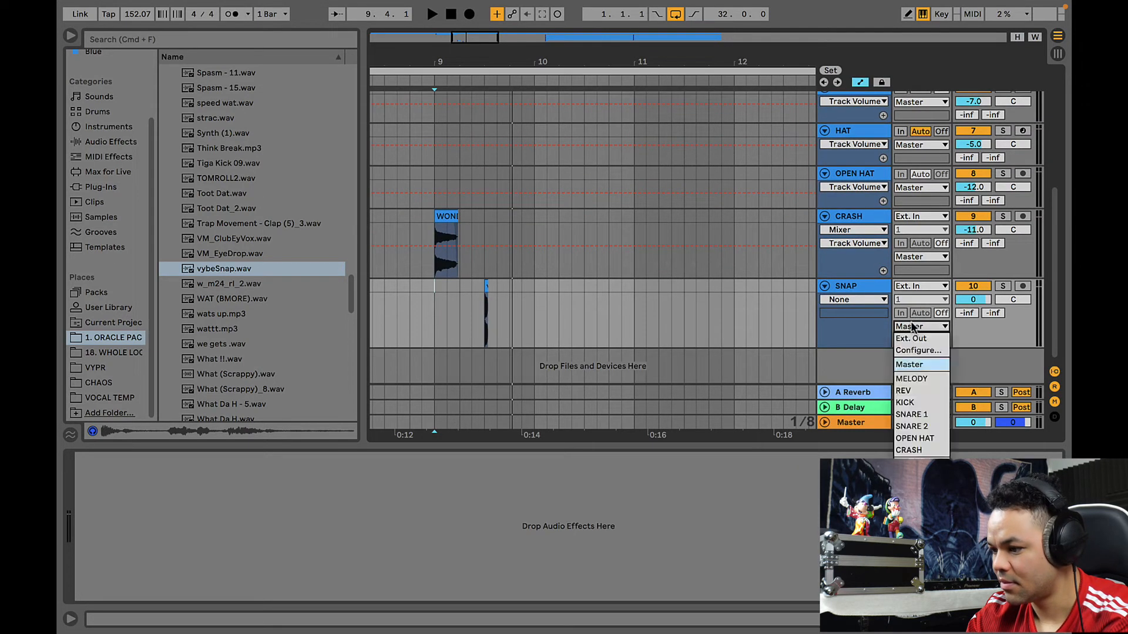
click(985, 335)
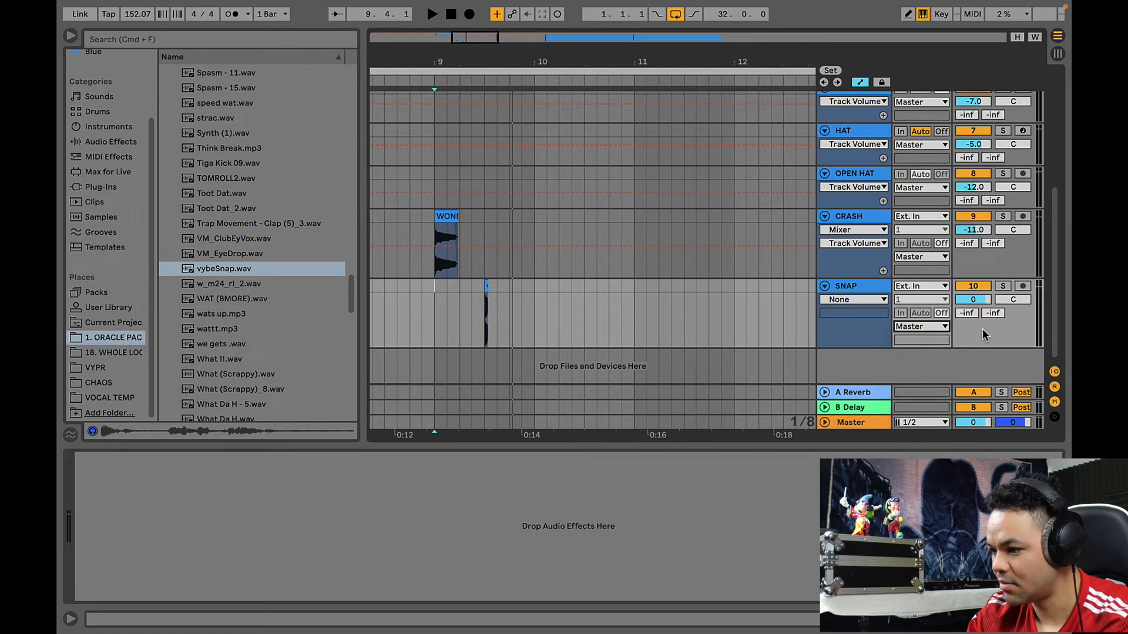
click(839, 301)
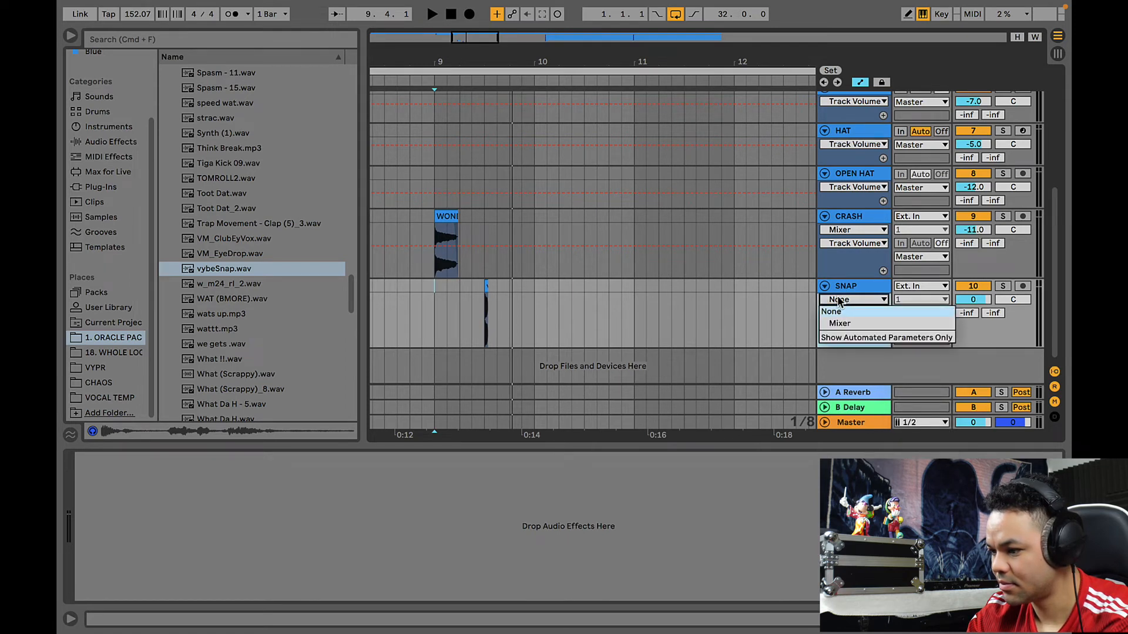
click(840, 324)
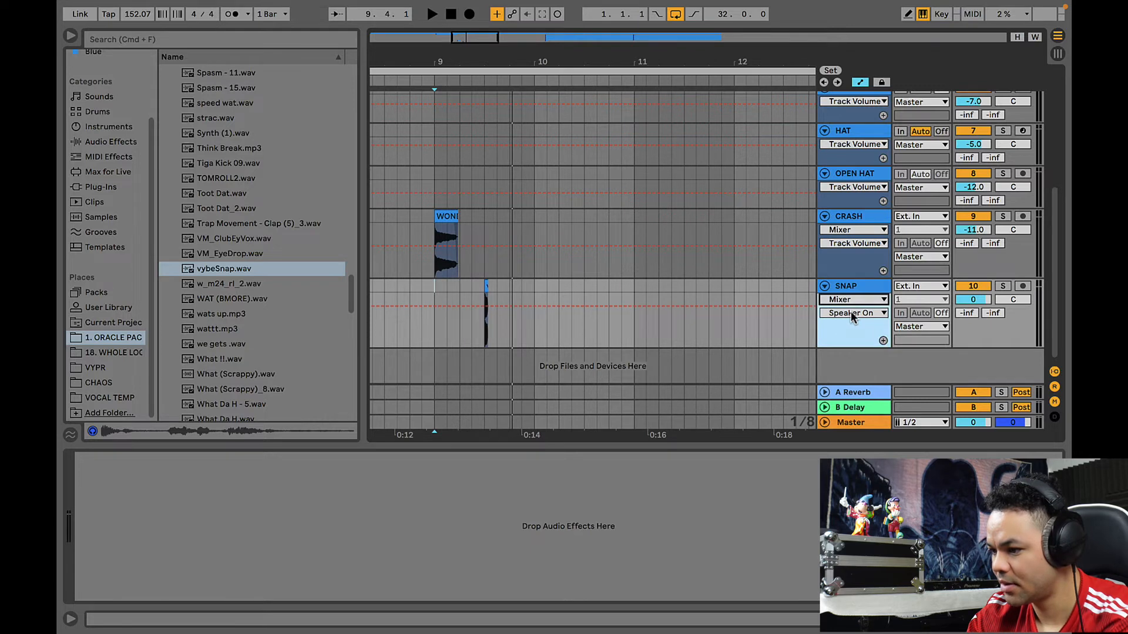
click(853, 314)
click(848, 372)
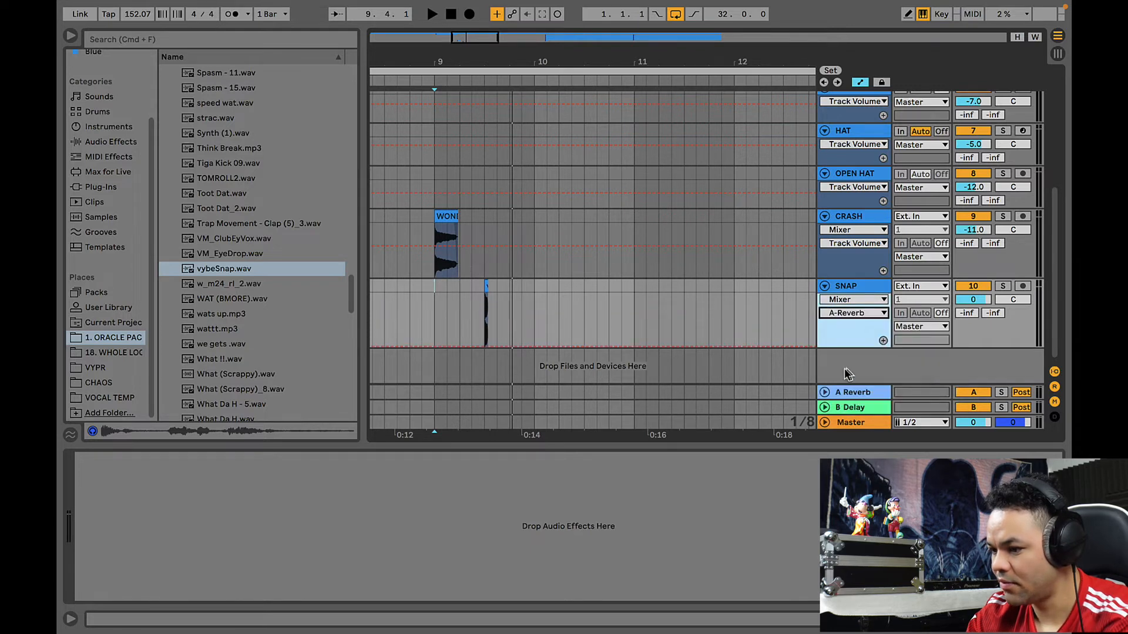
- Draw a reverb send boost of about -17.3 dB over the SNAP hit at 9.3.1 and check it in playback
click(490, 308)
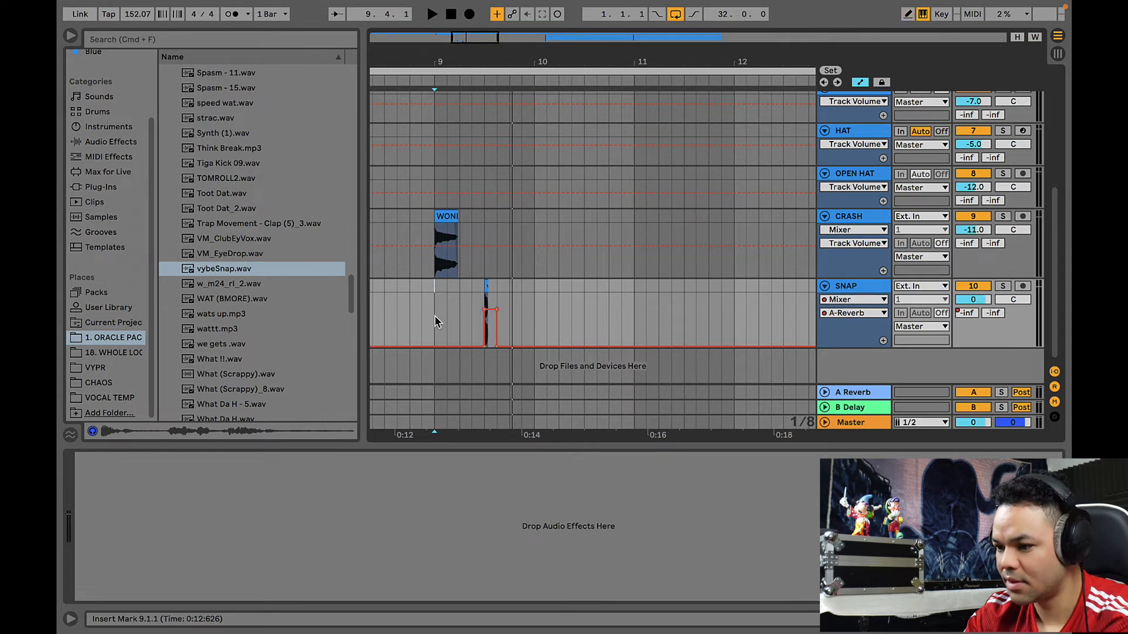
key(space)
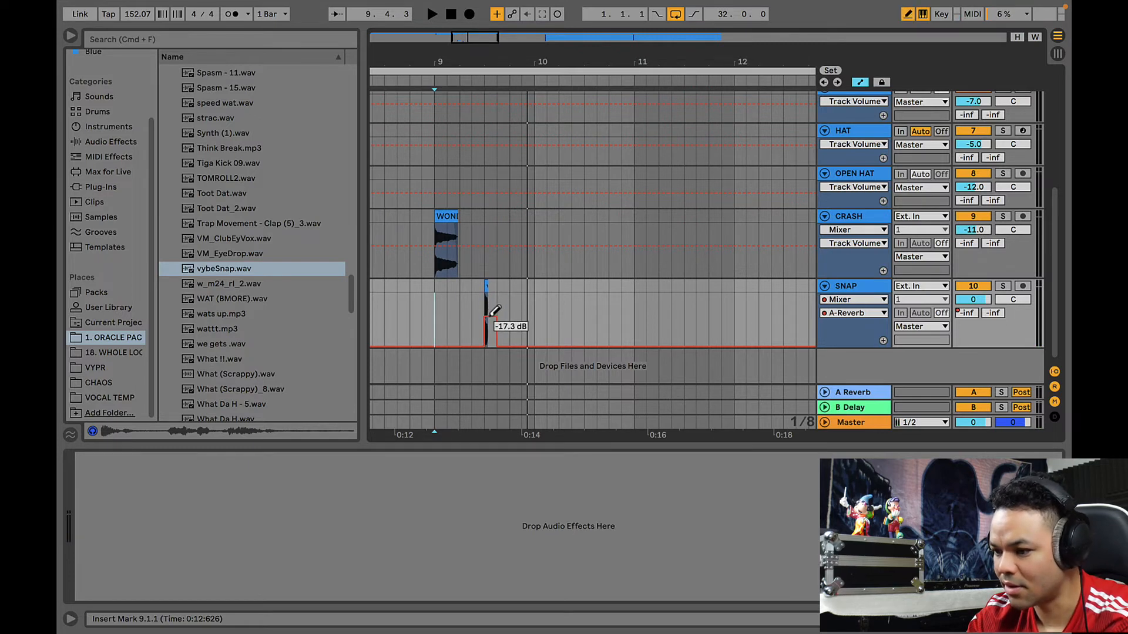
key(space)
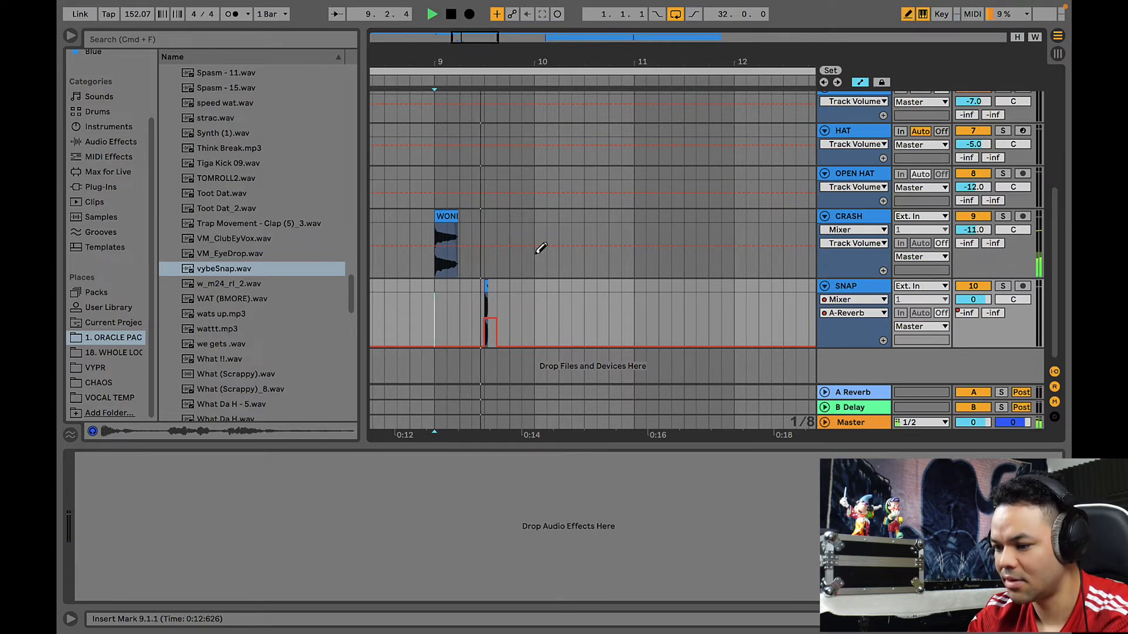
key(space)
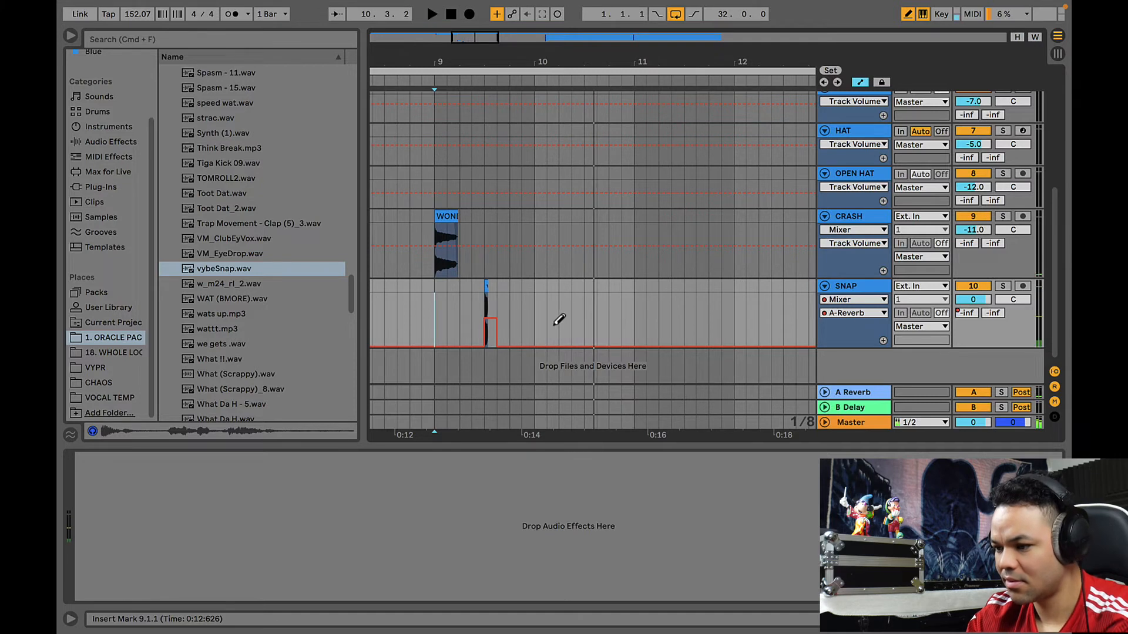
drag(531, 328, 414, 327)
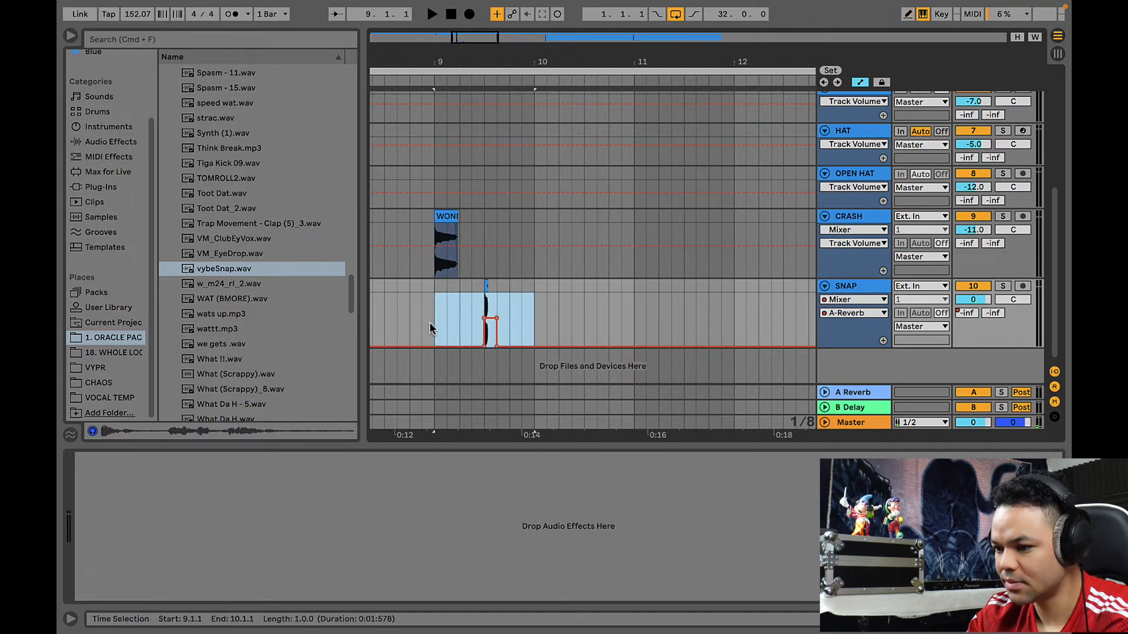
key(Right)
key(Right)
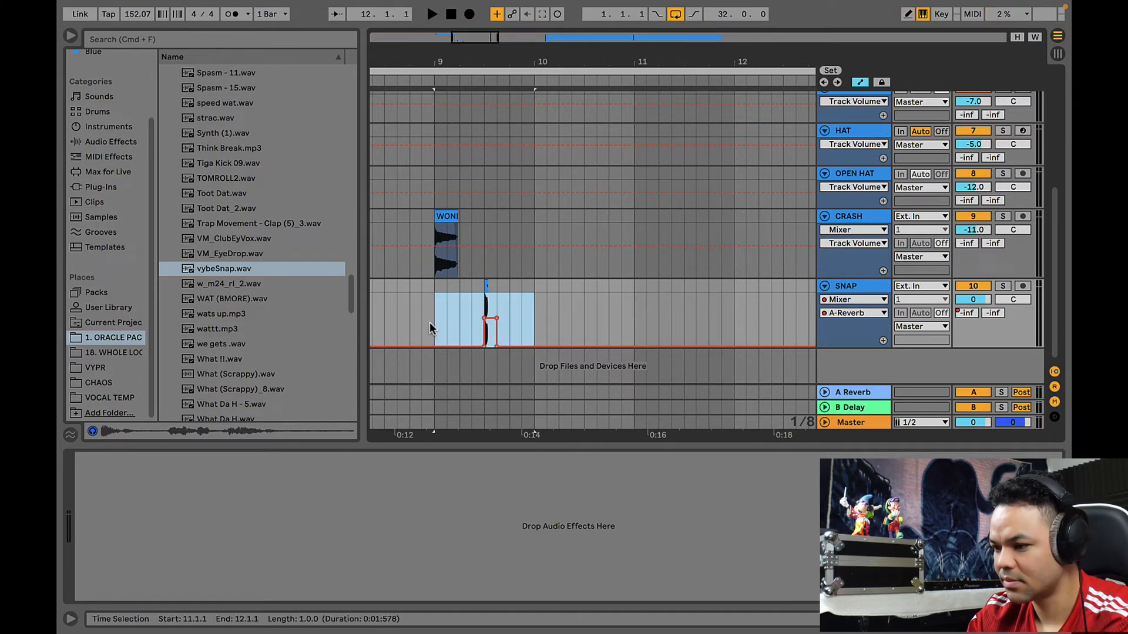
- Hide the automation lanes and duplicate bar 9 of the SNAP track seven times, filling it through bar 16
click(860, 83)
drag(532, 324, 439, 325)
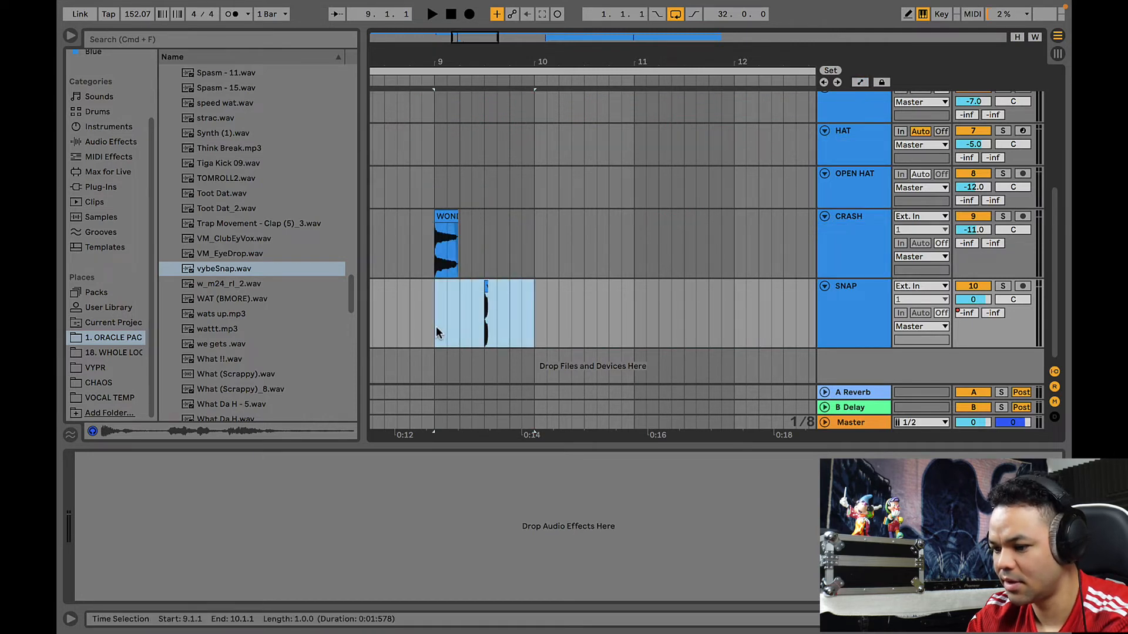
key(super+d)
key(super+d)
key(super+d)
key(super+d)
key(super+d)
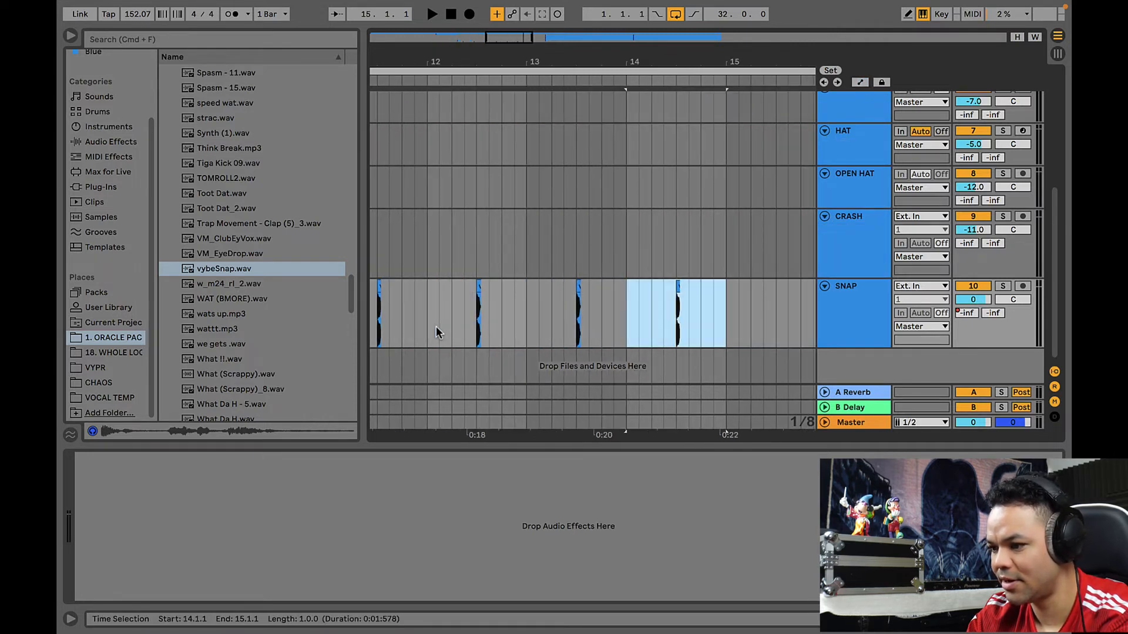
key(super+d)
key(super+d)
- Play the snaps from bar 8 and delete the hits at 12.3.1 and 16.3.1 on the SNAP track
scroll(561, 289, left, 10)
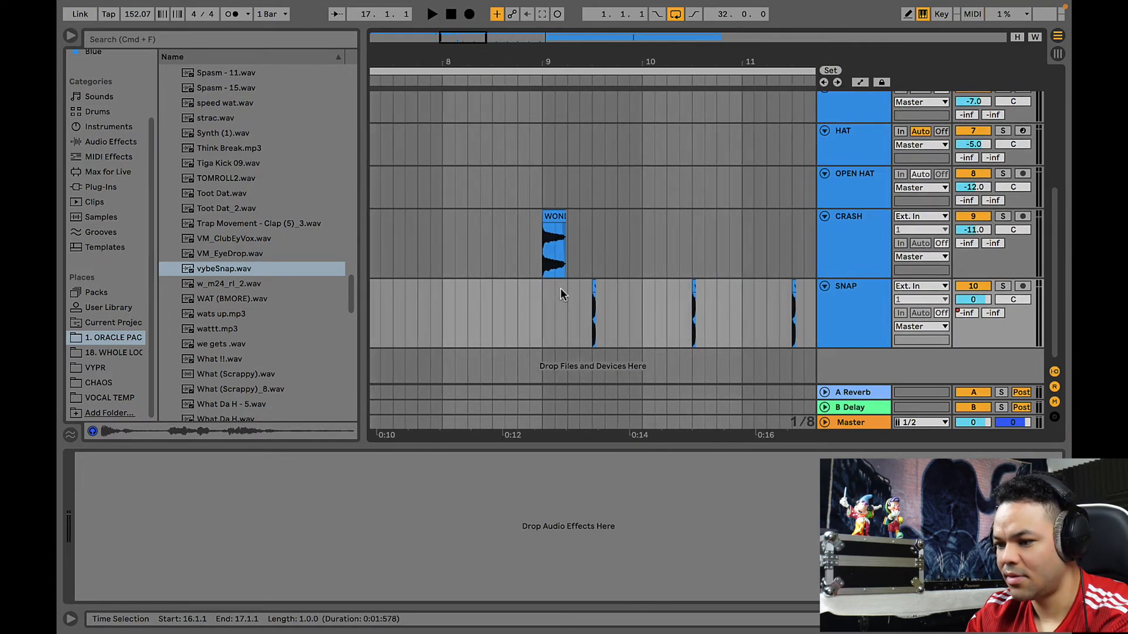
scroll(561, 288, left, 3)
key(minus)
key(minus)
click(560, 288)
key(space)
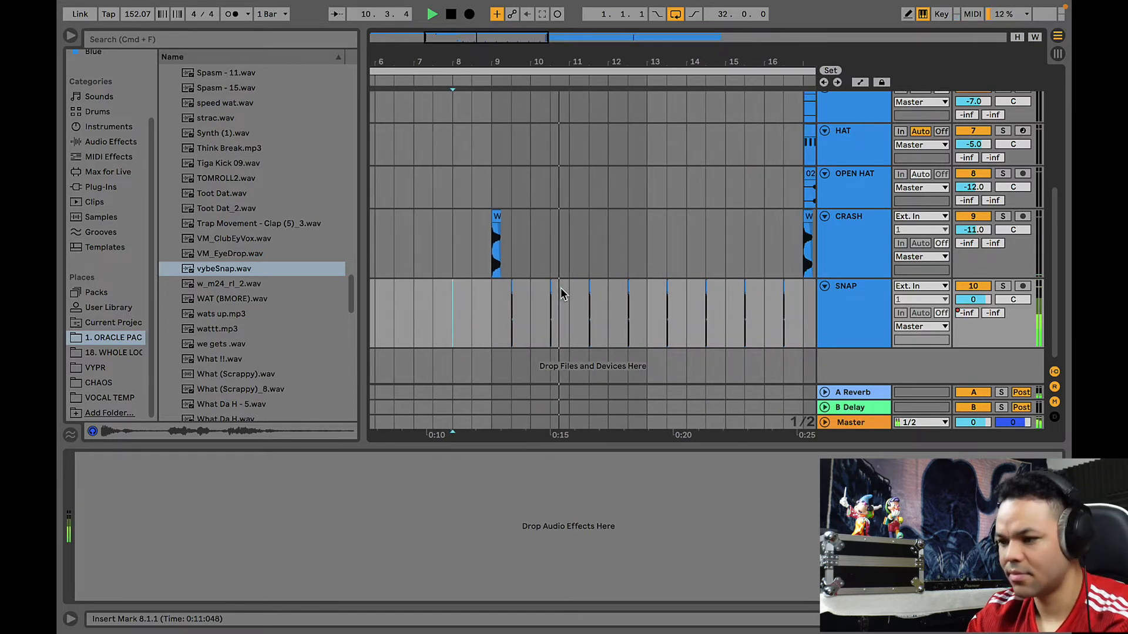
click(559, 300)
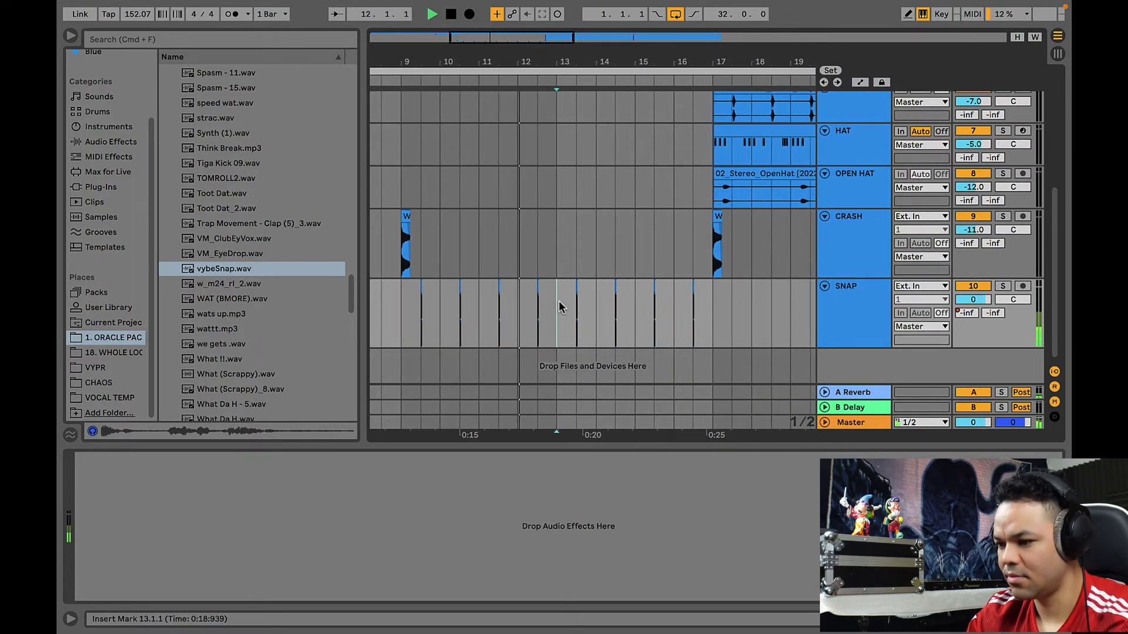
drag(559, 301, 538, 305)
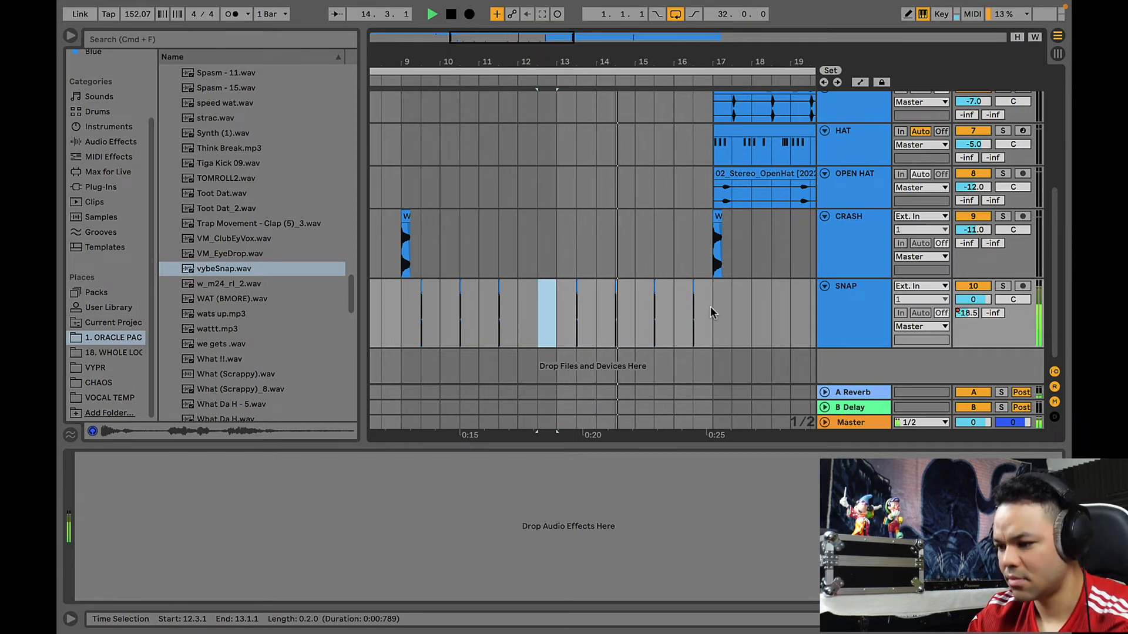
drag(710, 306, 692, 308)
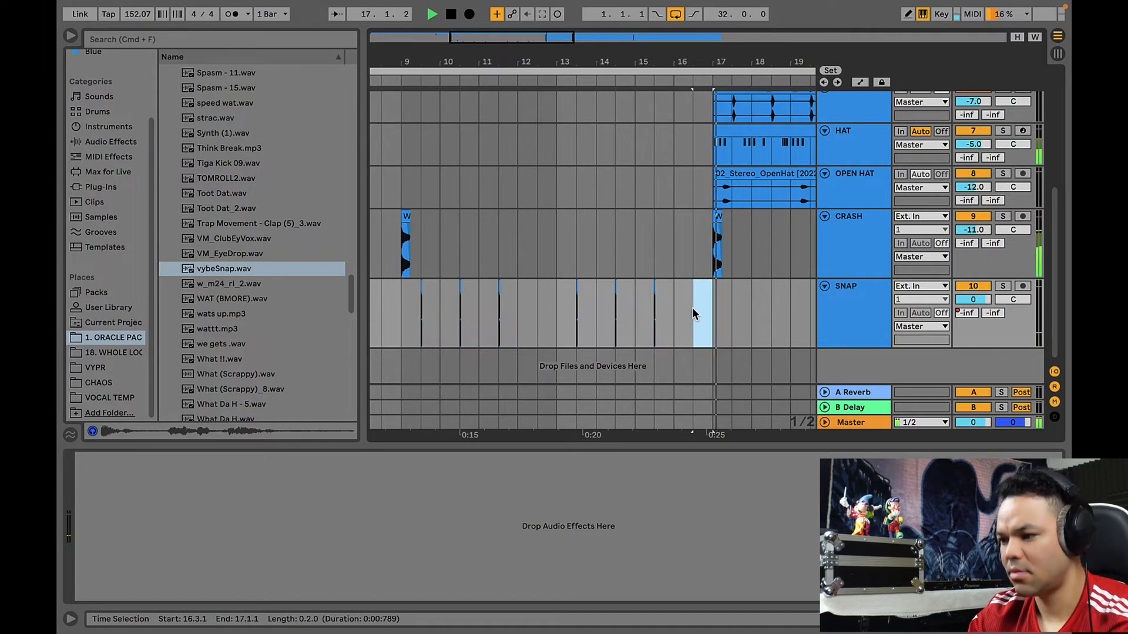
- Listen to the drum section from bar 17, hide the browser and stop playback
scroll(692, 308, up, 5)
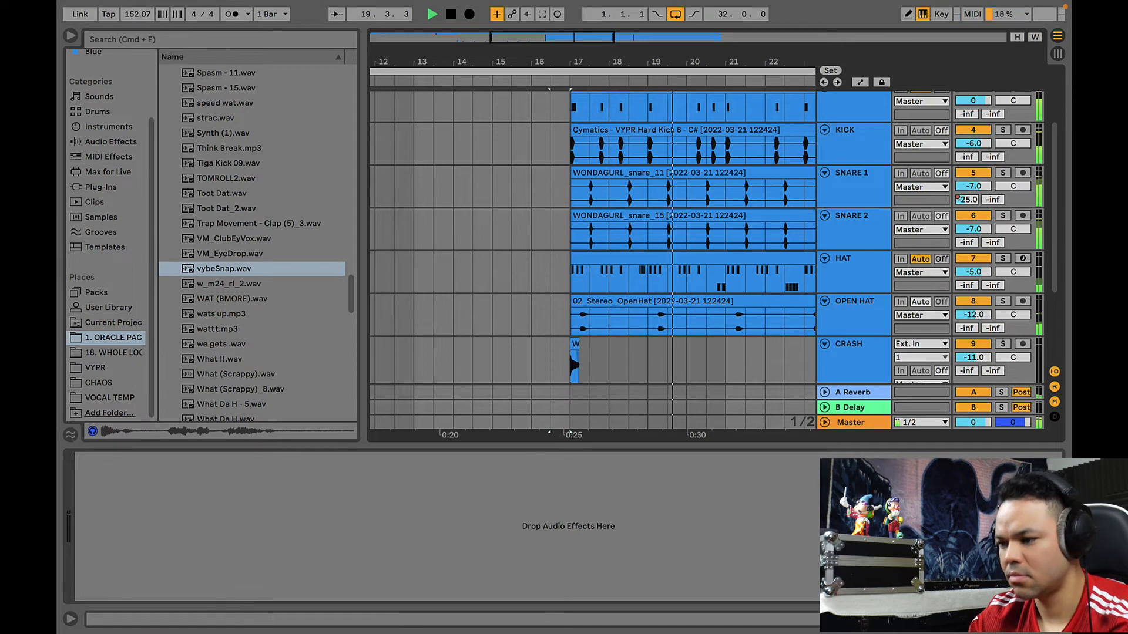
drag(579, 62, 494, 108)
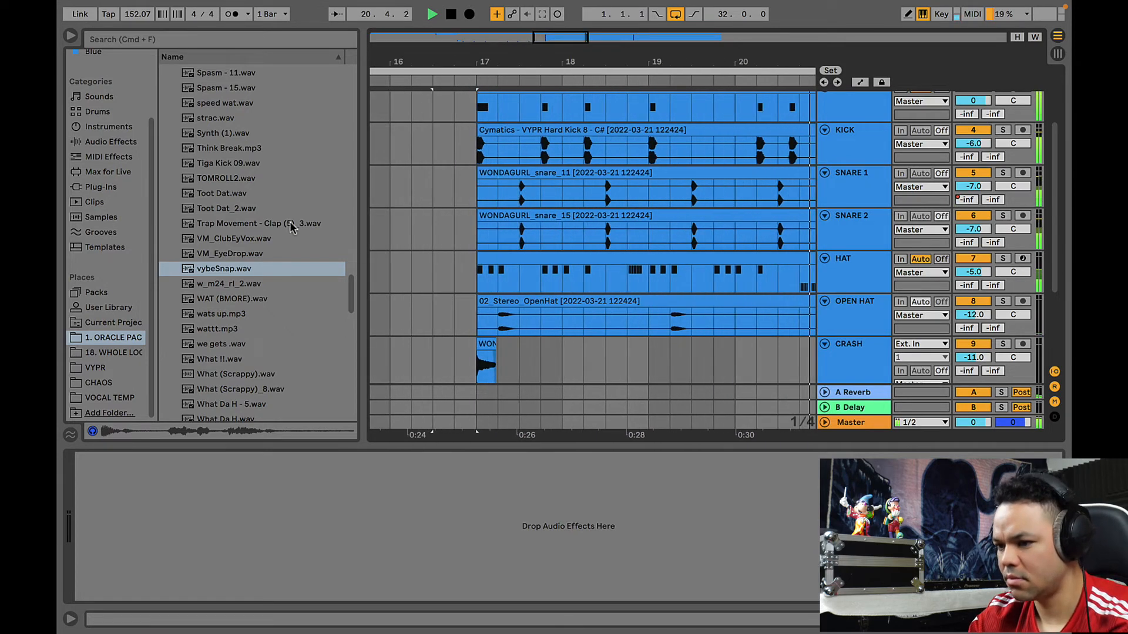
click(71, 37)
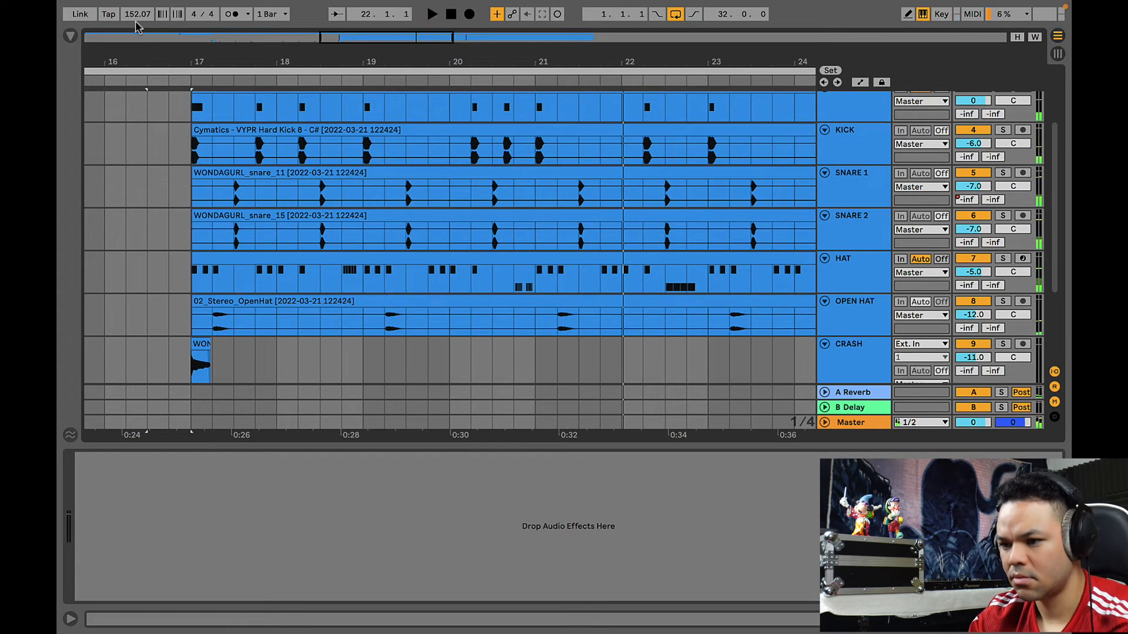
key(space)
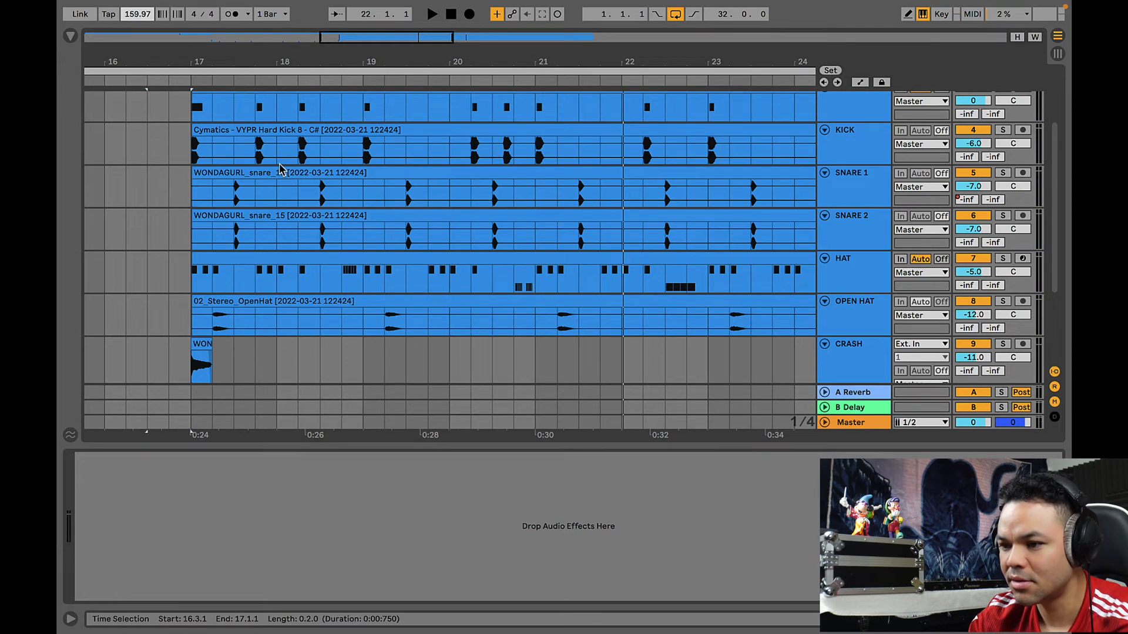
- Try project tempos of 120 and 160 BPM
text(120)
key(Return)
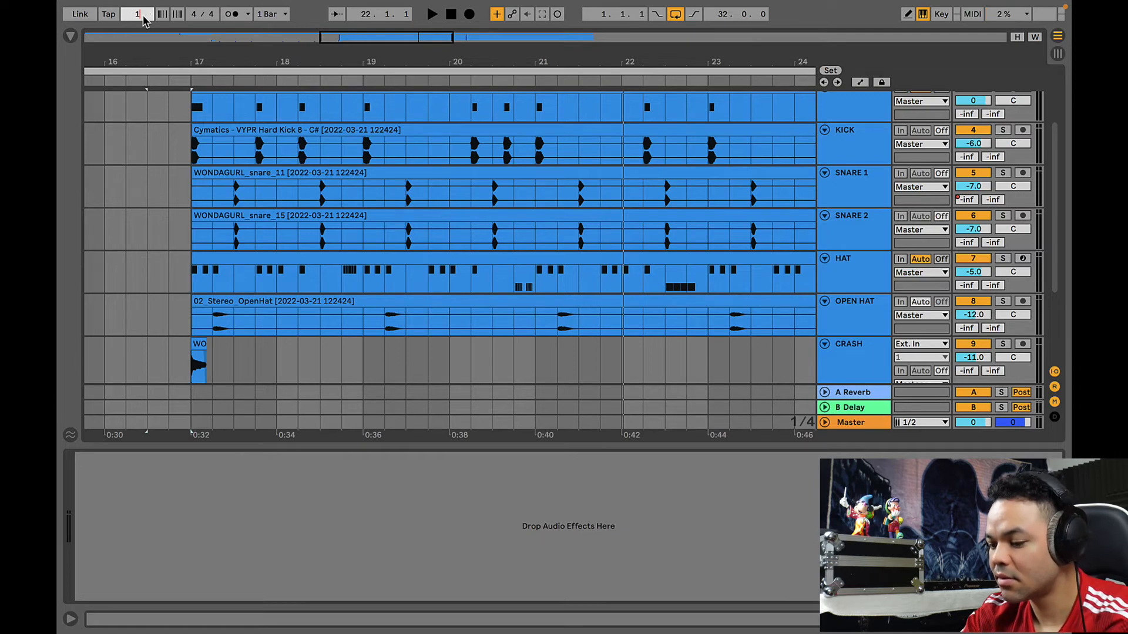
text(160)
key(Return)
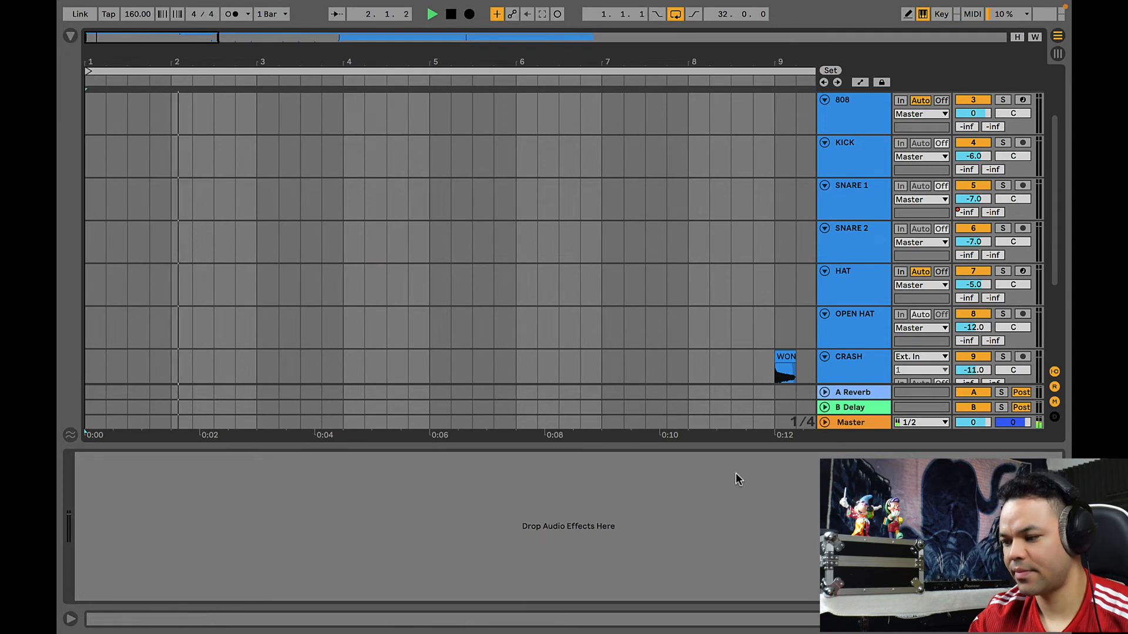
- Hide the device view and set the project tempo to 158 BPM during playback
click(1057, 620)
scroll(408, 330, up, 3)
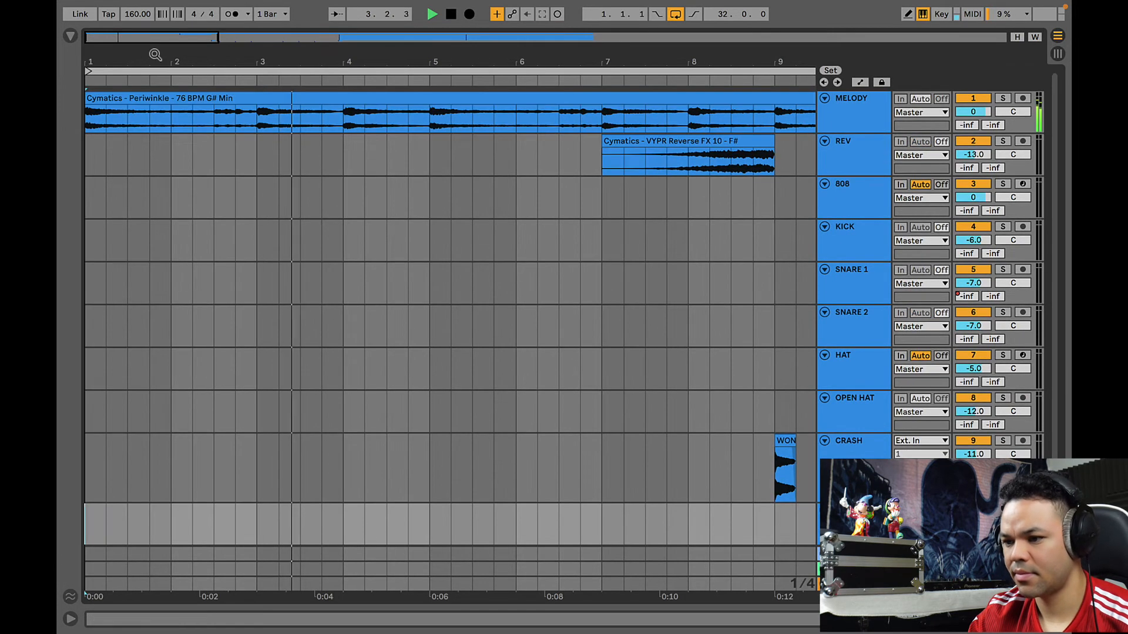
click(138, 14)
drag(137, 15, 137, 19)
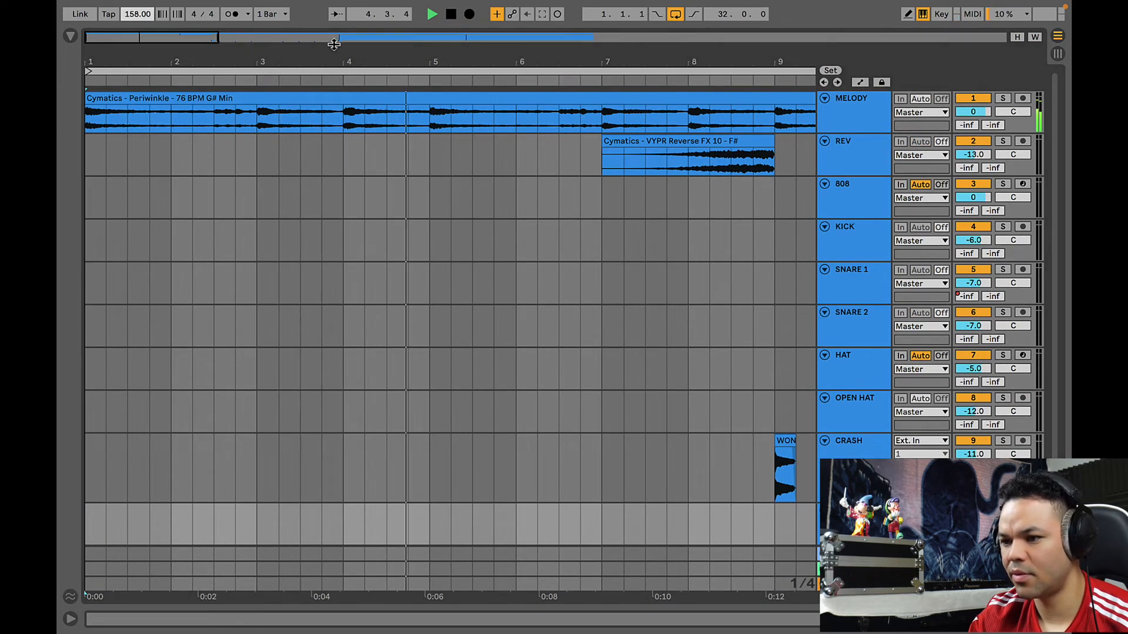
- Follow the arrangement in playback from the intro through the snap section to check it at the new tempo
drag(328, 58, 329, 50)
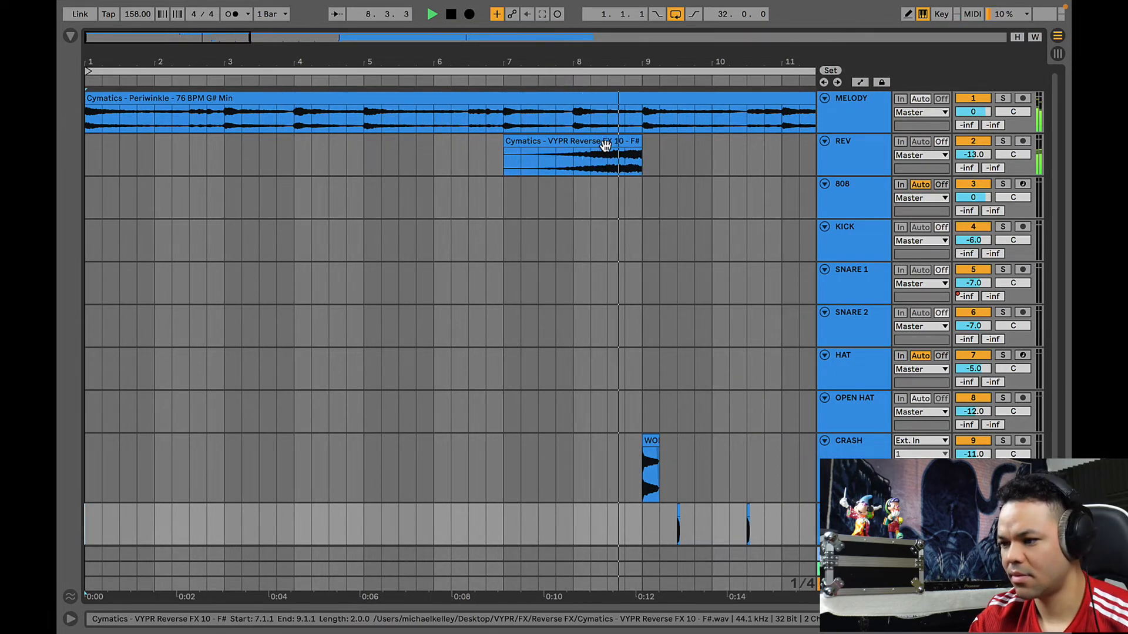
scroll(634, 368, right, 5)
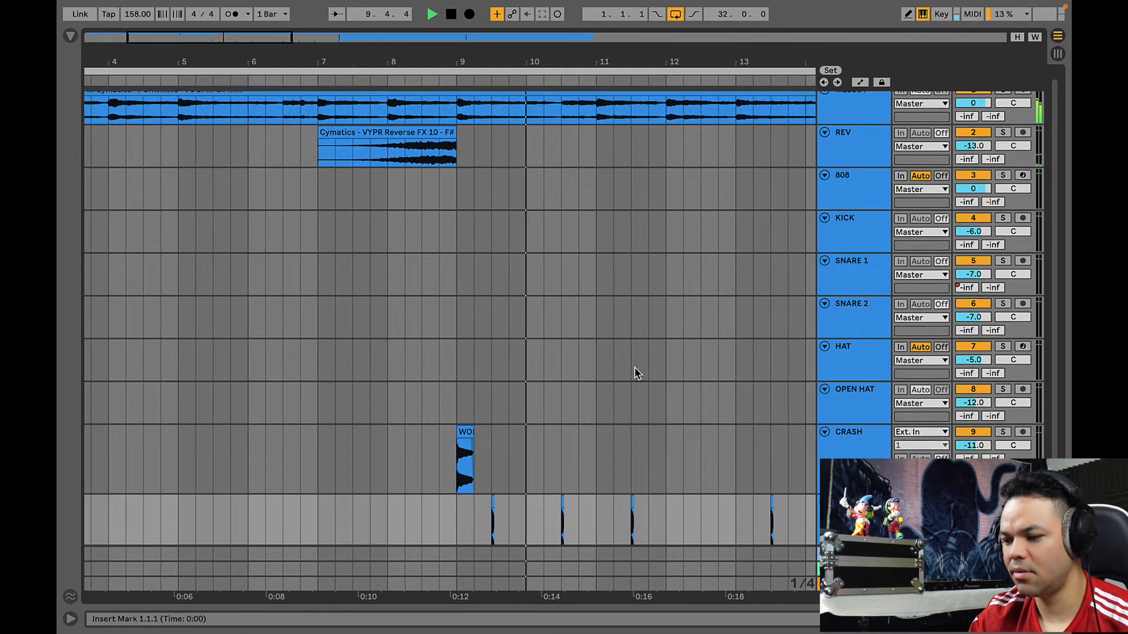
scroll(635, 368, down, 2)
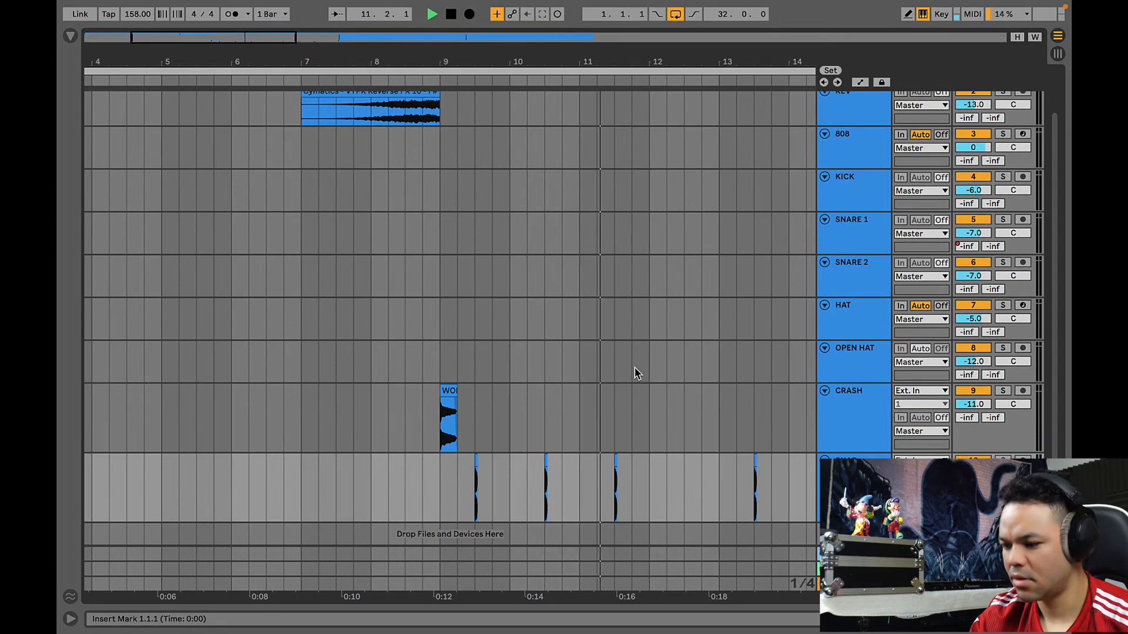
scroll(634, 369, right, 3)
scroll(634, 369, down, 1)
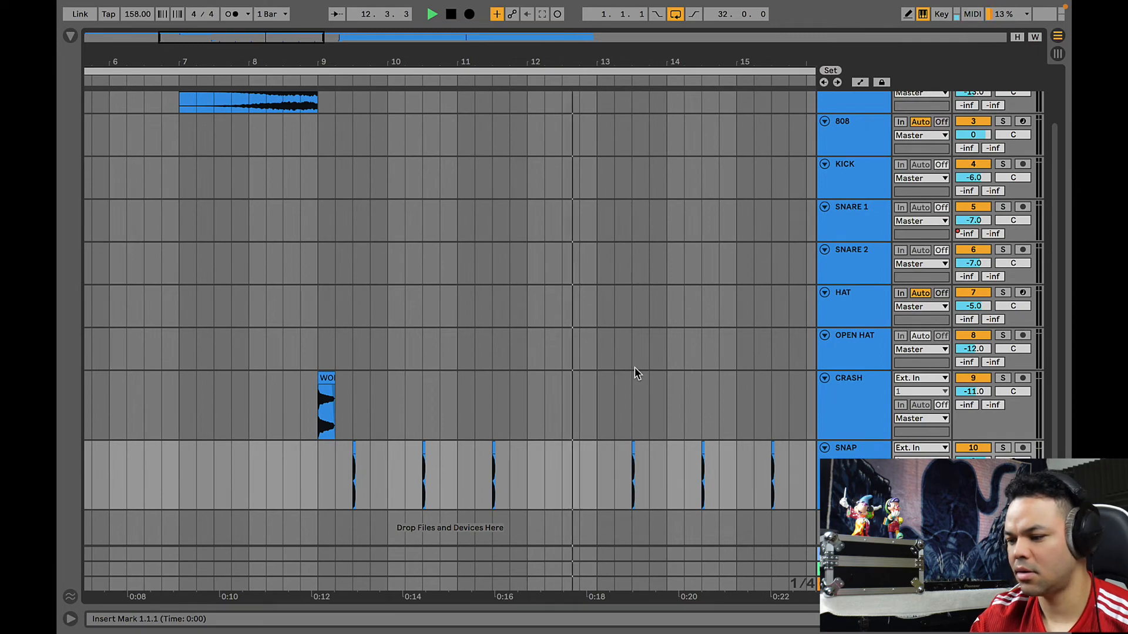
scroll(634, 373, right, 4)
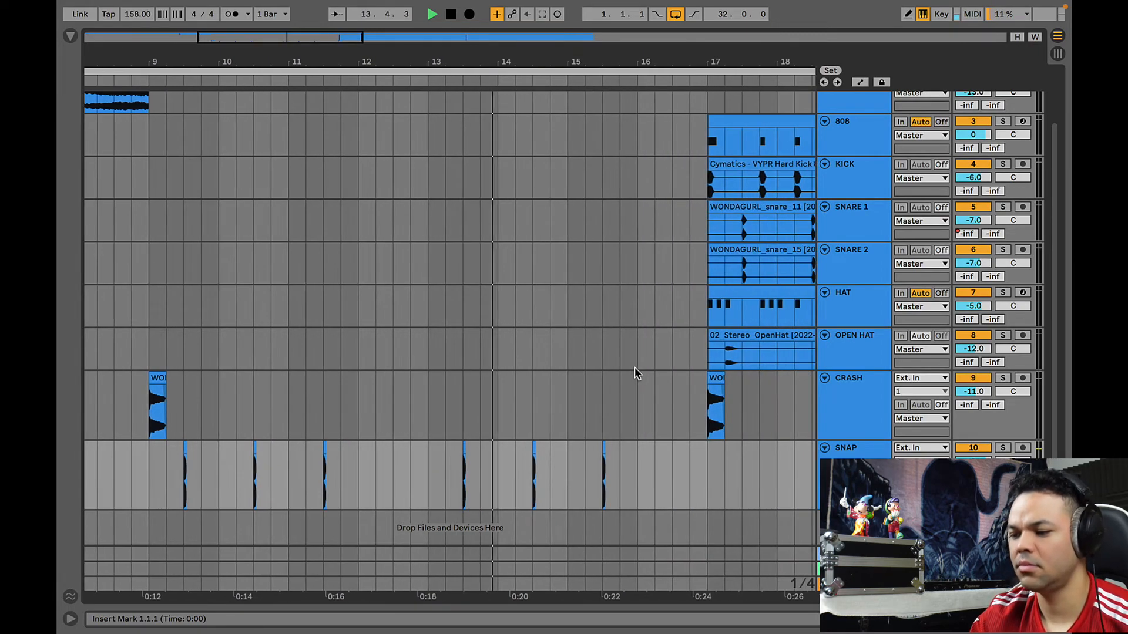
scroll(634, 373, right, 4)
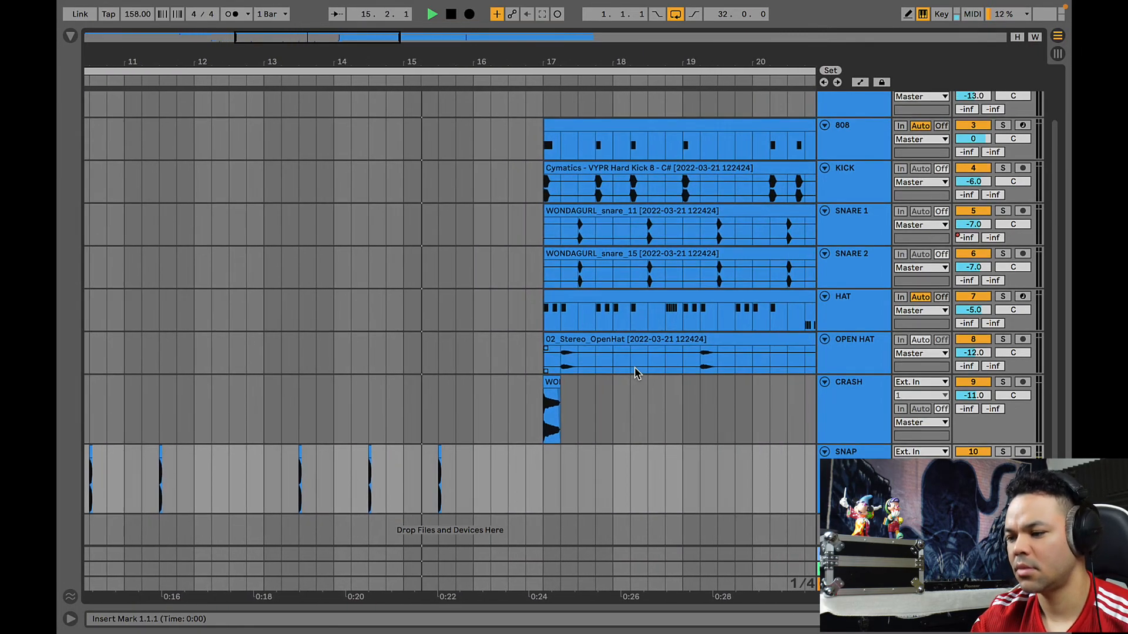
scroll(635, 370, up, 1)
scroll(635, 368, up, 1)
scroll(634, 368, right, 2)
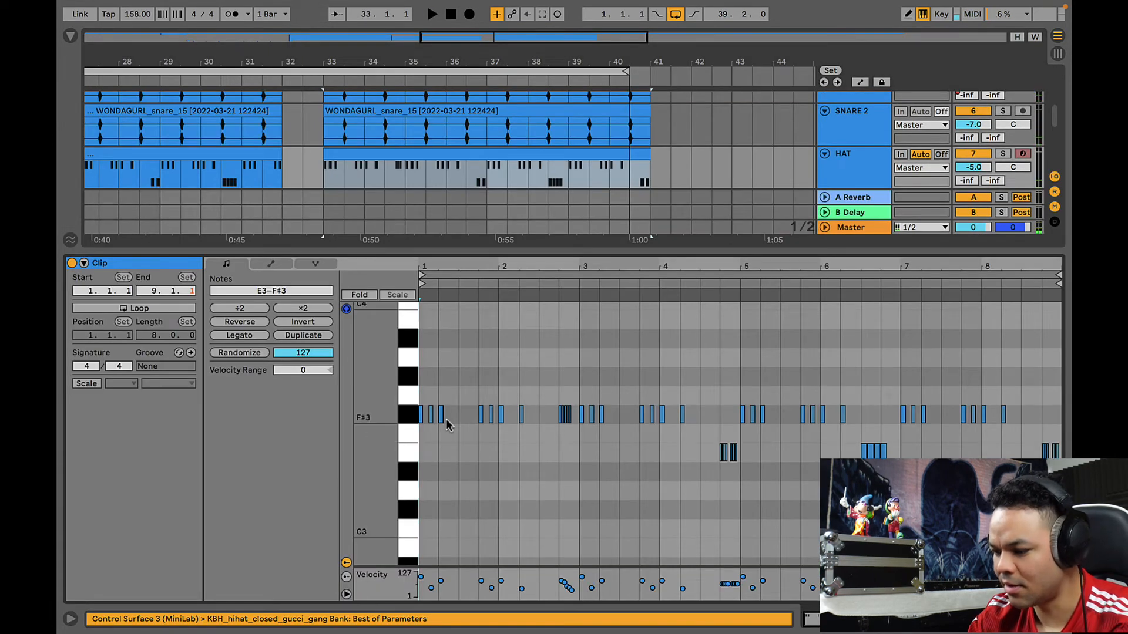
- Add F#3 hat notes at 1.2.3 and 1.3.1 in the hat clip and duplicate the selected opening notes to fill the gaps
key(plus)
key(plus)
double_click(501, 415)
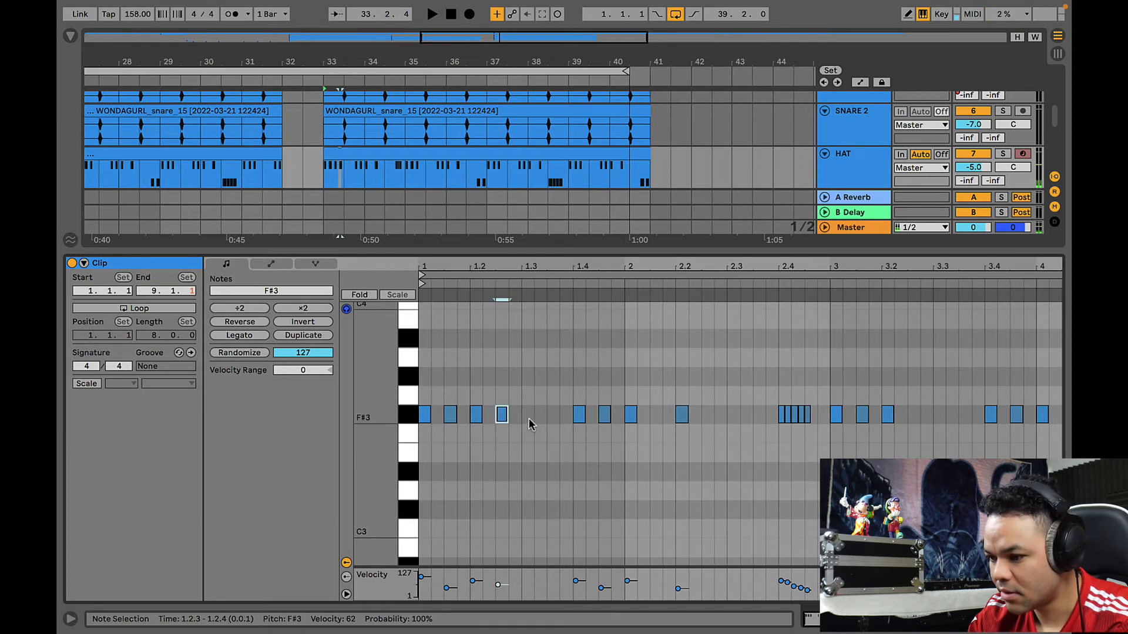
double_click(527, 415)
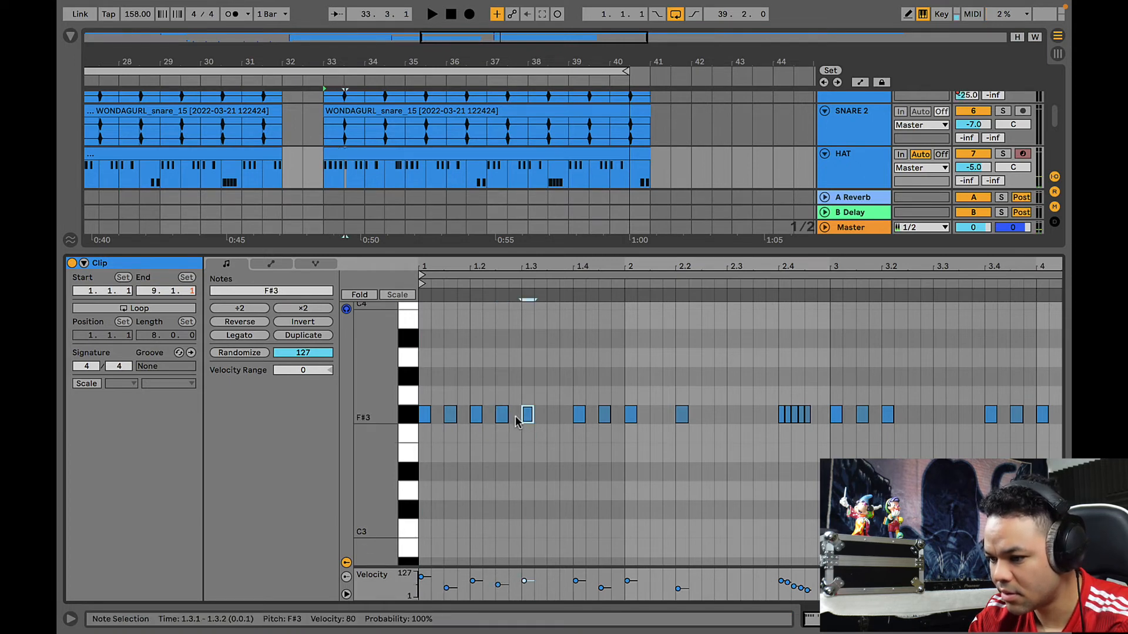
drag(515, 421, 416, 429)
key(ctrl+d)
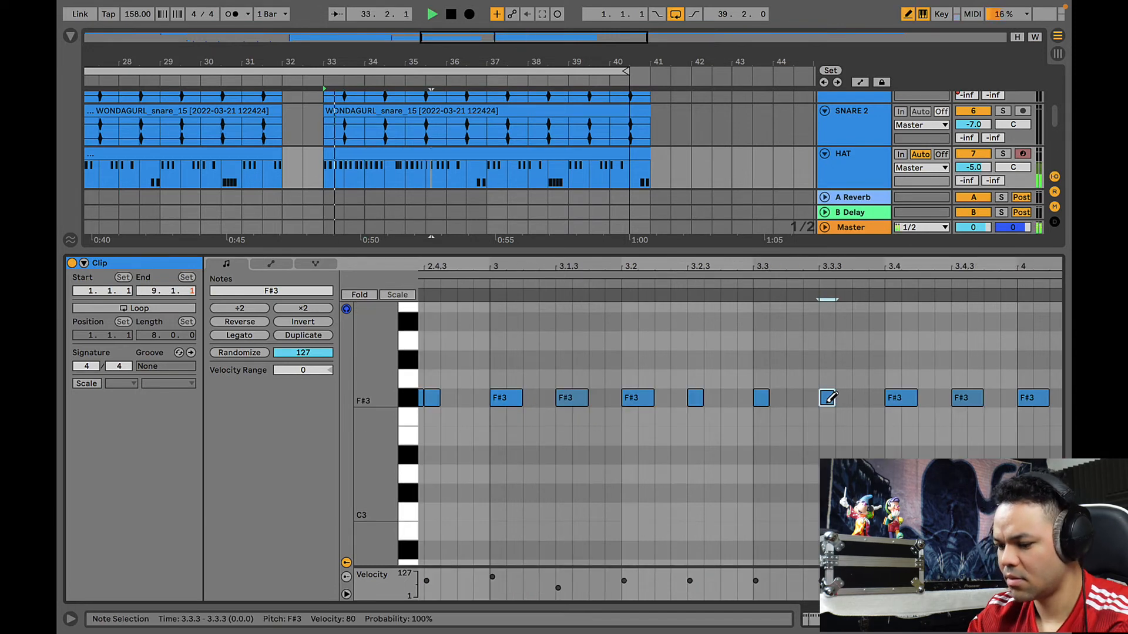
- Leave note drawing, play back the edited hat pattern, stop playback and select the F#3 notes in its first two bars
key(b)
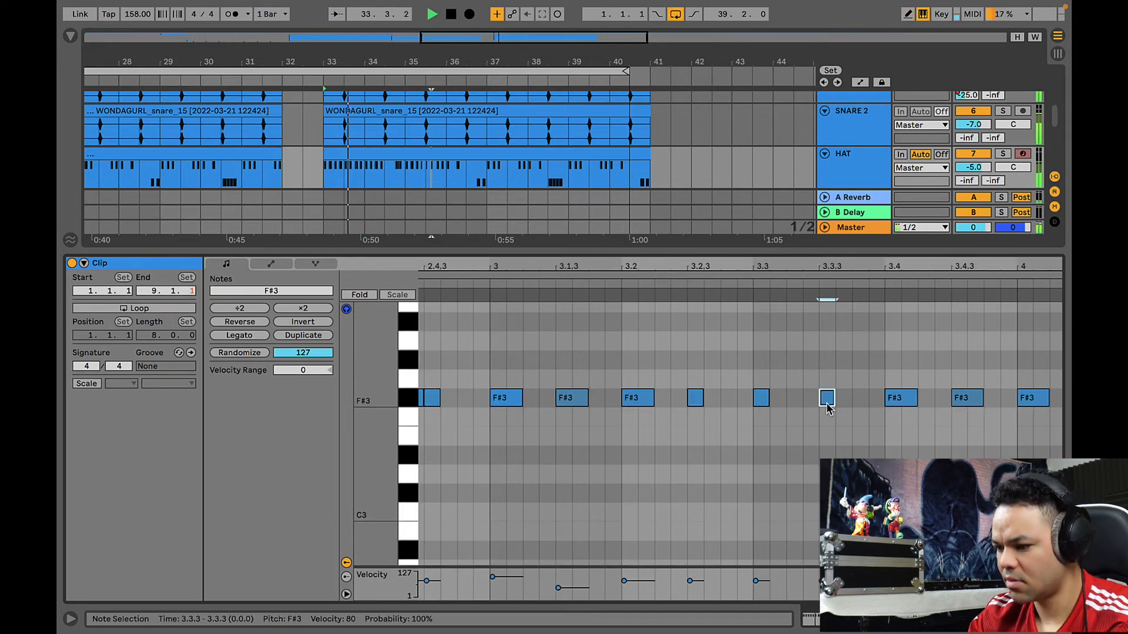
key(minus)
key(minus)
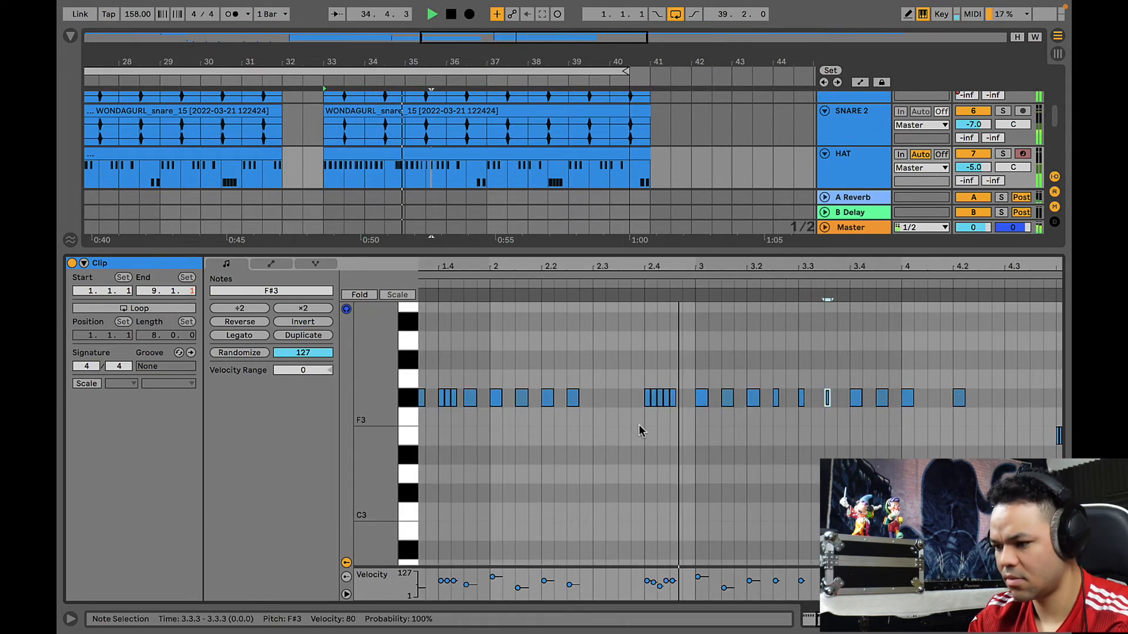
scroll(639, 426, right, 3)
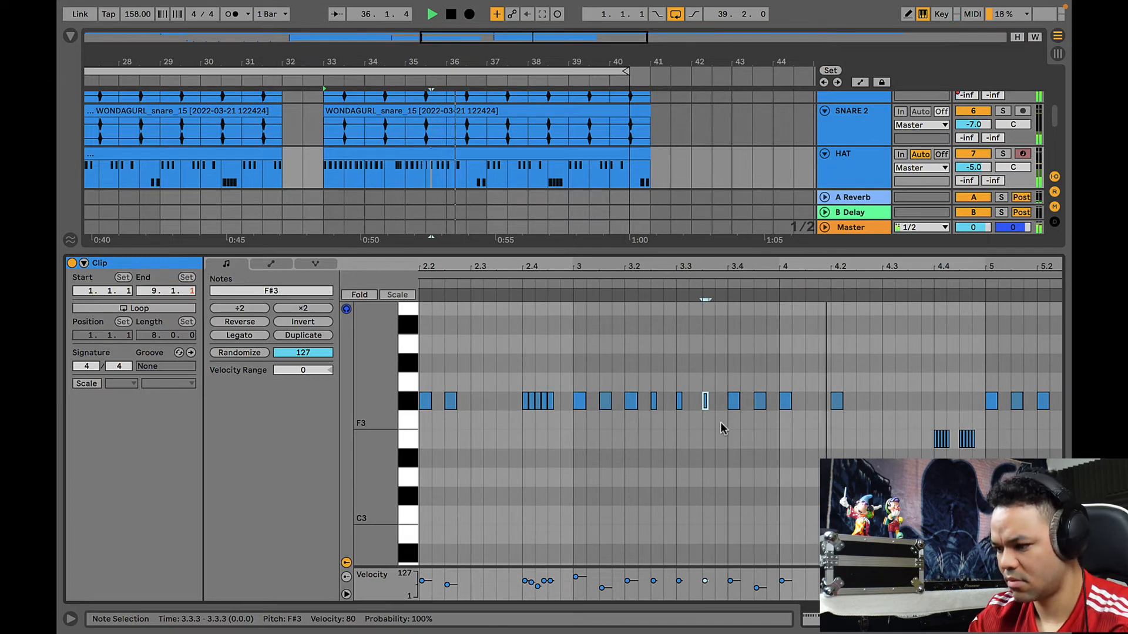
scroll(798, 418, right, 4)
scroll(798, 418, left, 10)
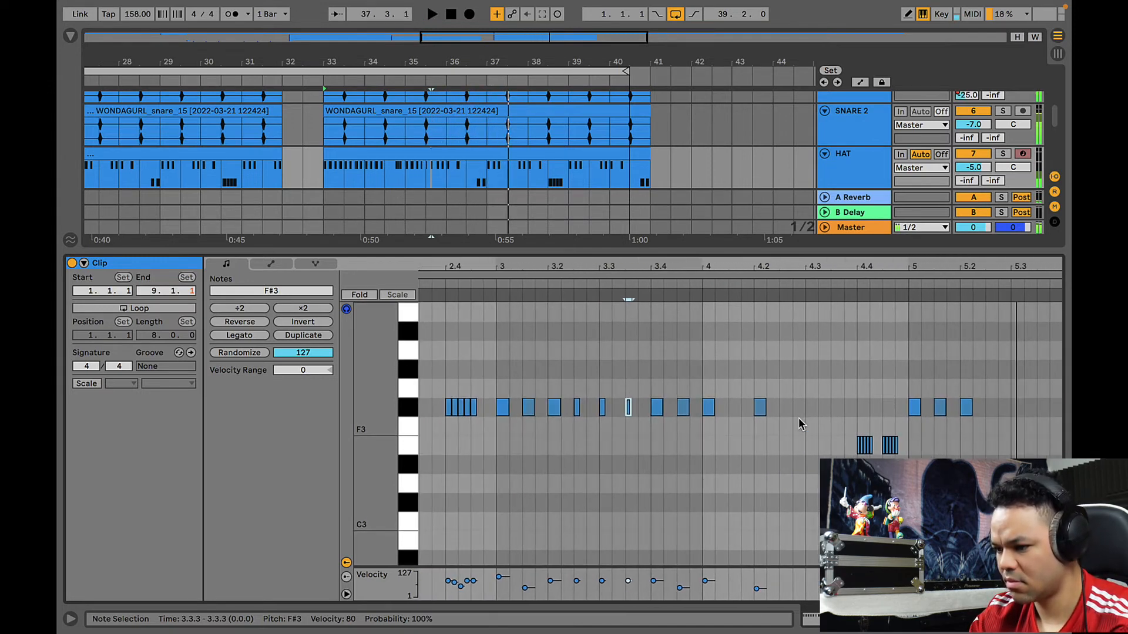
key(space)
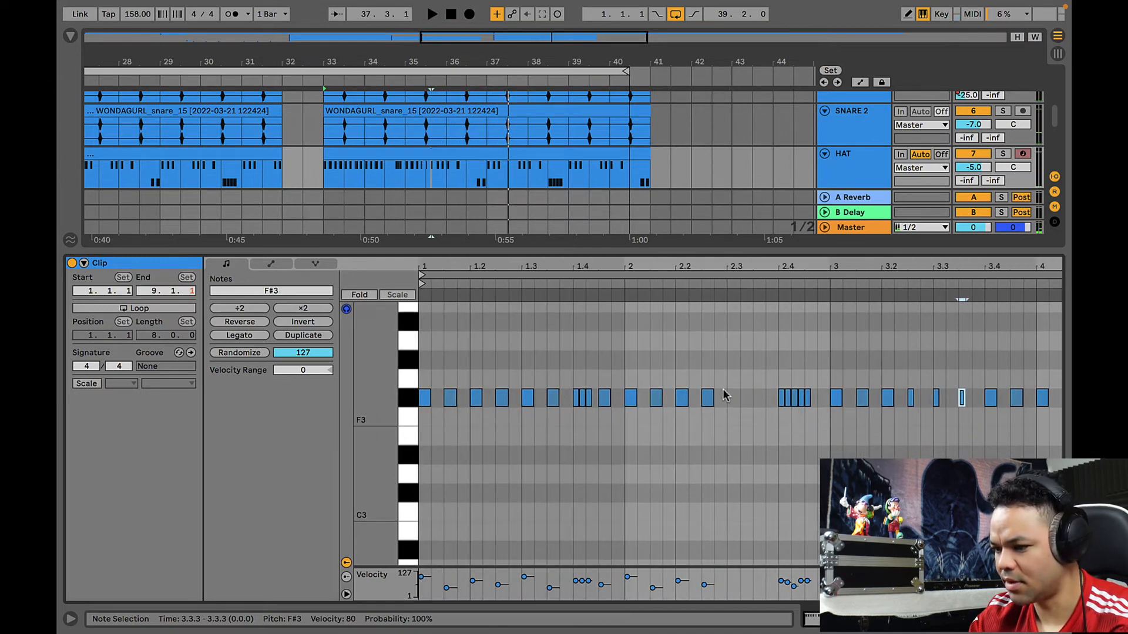
drag(767, 399, 411, 390)
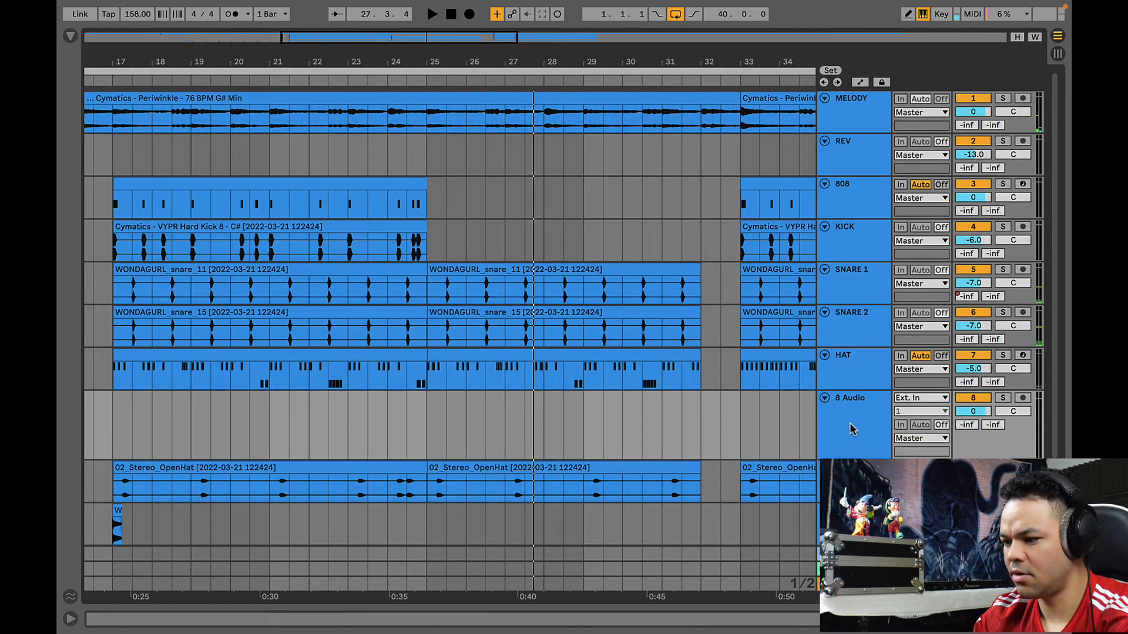
- Rename the empty audio track below HAT as SHAKER
click(850, 430)
key(ctrl+r)
text(SHAKE)
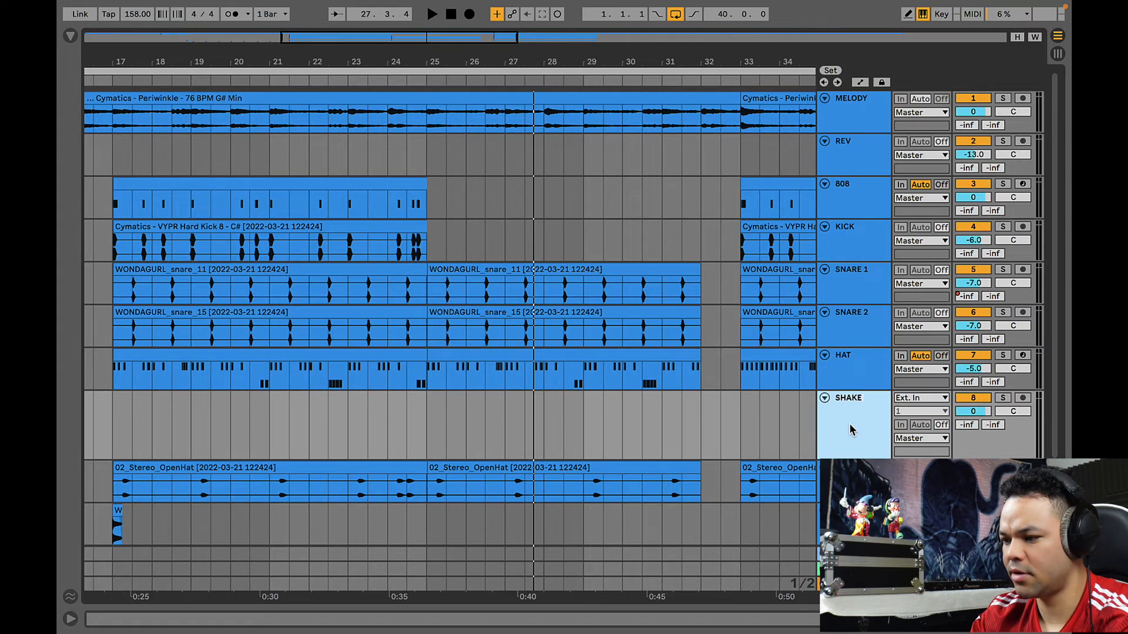
text(R)
- Select the SHAKER track's range from bar 25, show the browser and search the sample folder for "shaker"
drag(425, 420, 666, 428)
click(70, 37)
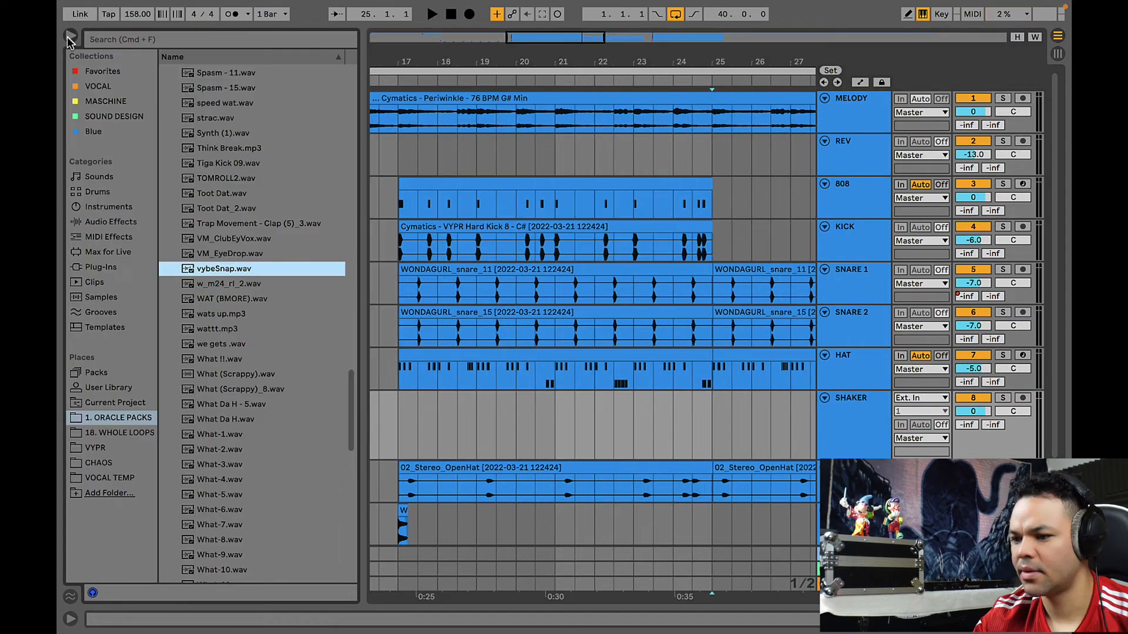
click(156, 43)
text(shaker)
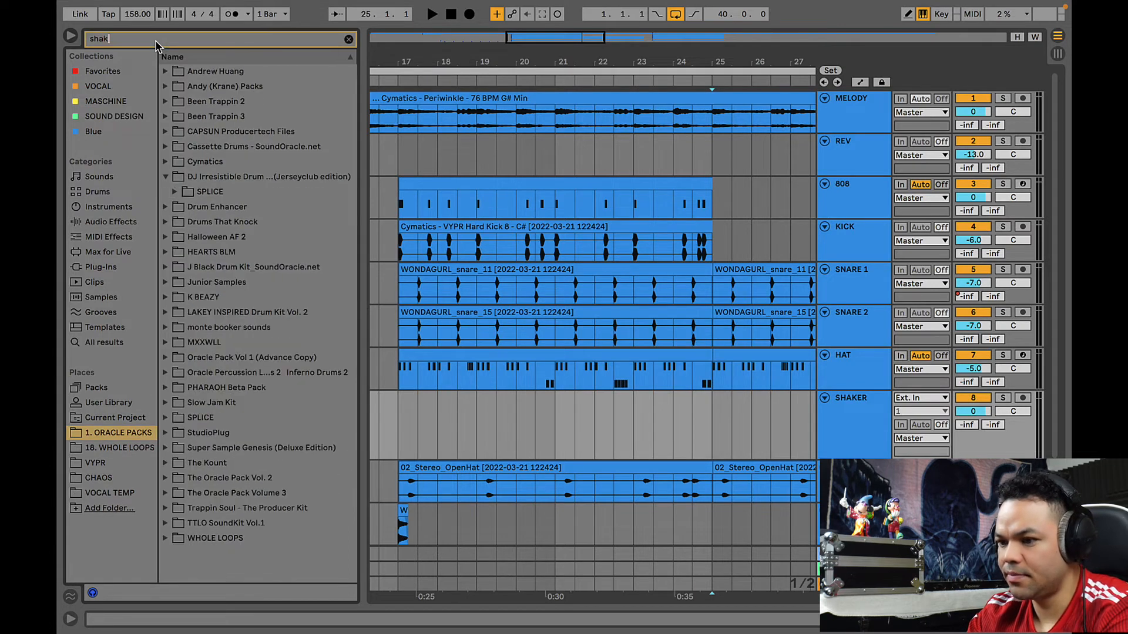
- Audition the shaker samples in the SATISFYING SAMPLE PACK percussion folder, then collapse that pack
click(166, 71)
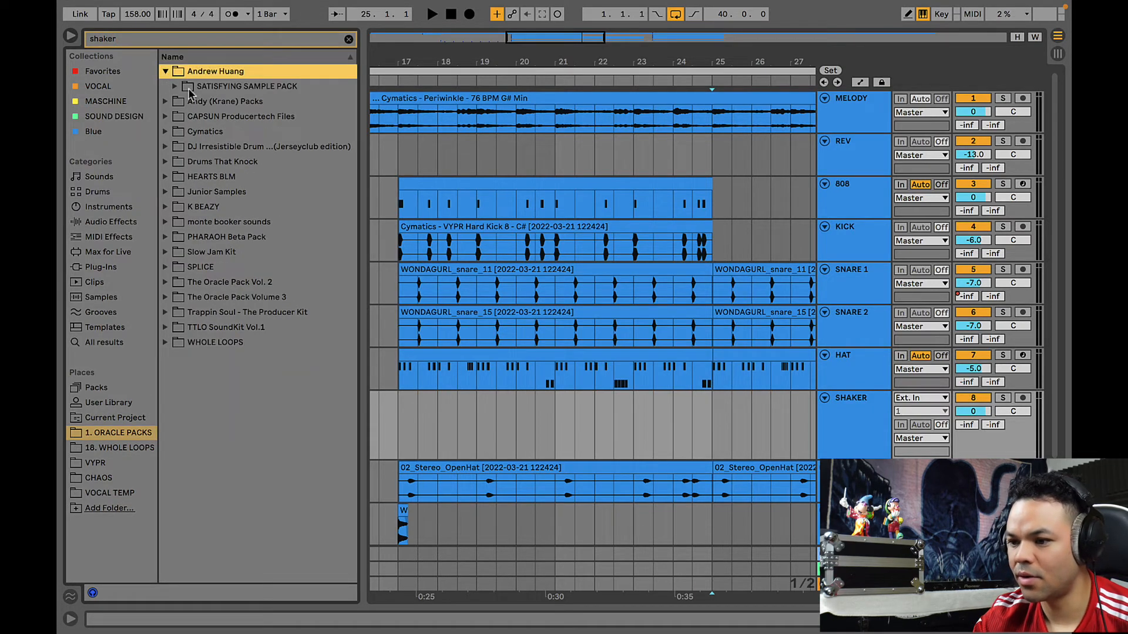
click(175, 87)
key(Down)
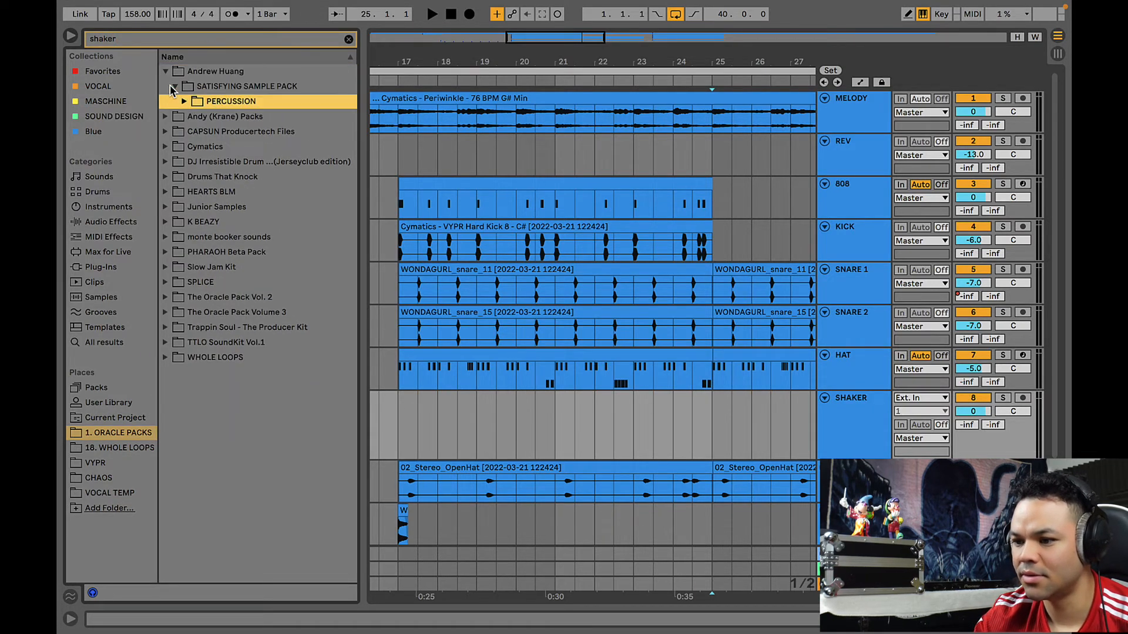
key(Right)
key(Down)
key(Down)
key(Down)
key(Down)
key(Down)
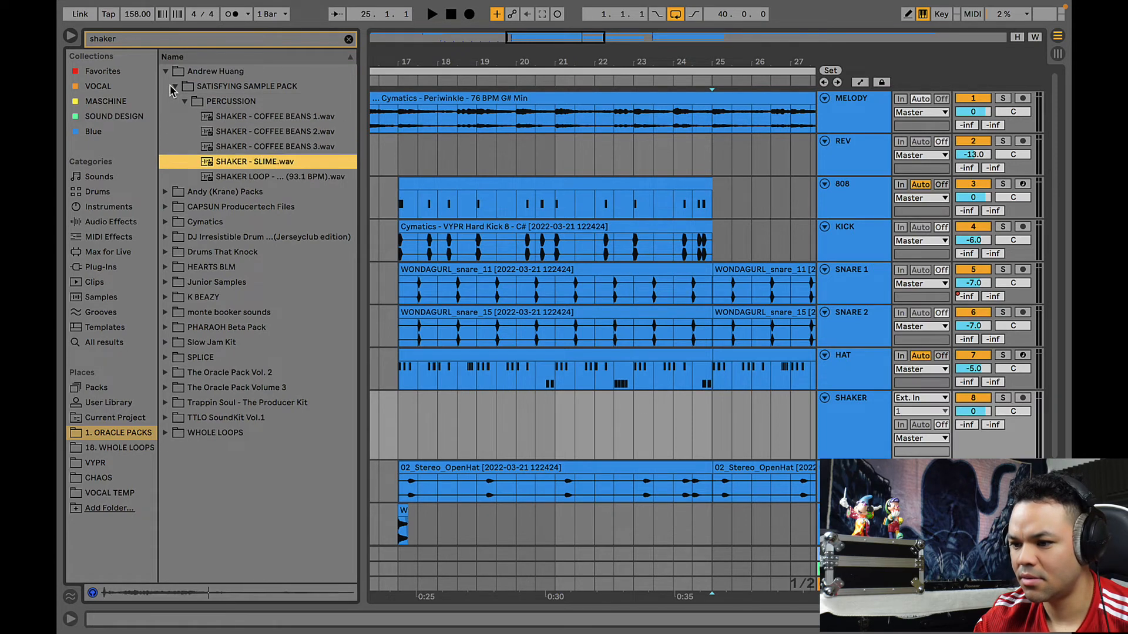
key(Left)
key(Left)
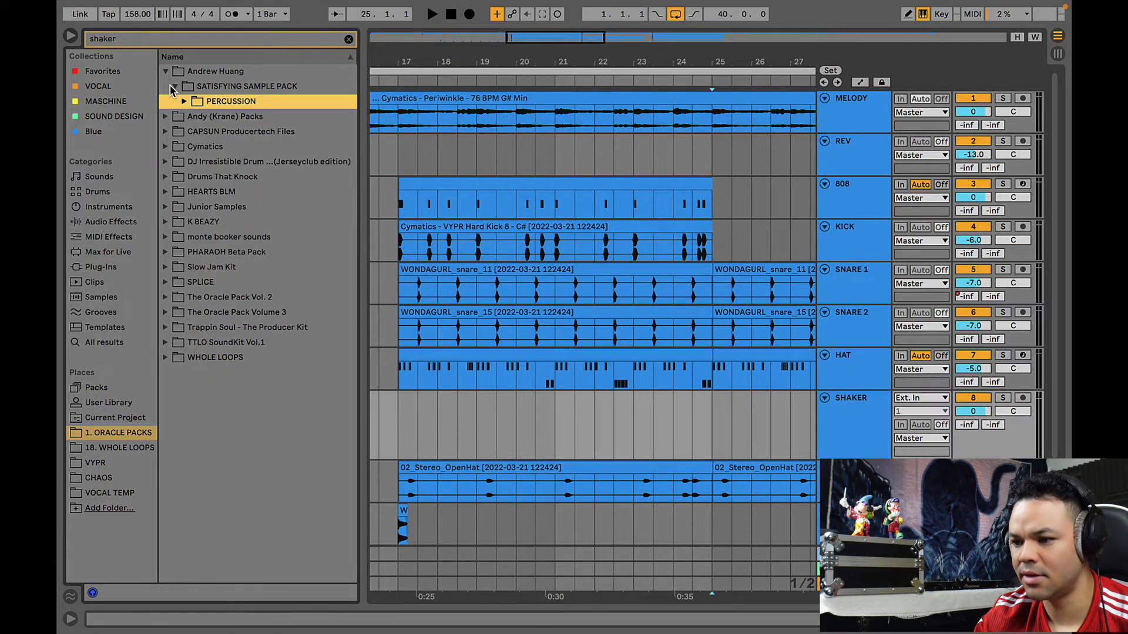
key(Left)
key(Left)
key(Left)
key(Left)
- Expand the 9th Wonder Kit and its Shakers folder in the search results
key(Down)
key(Right)
key(Down)
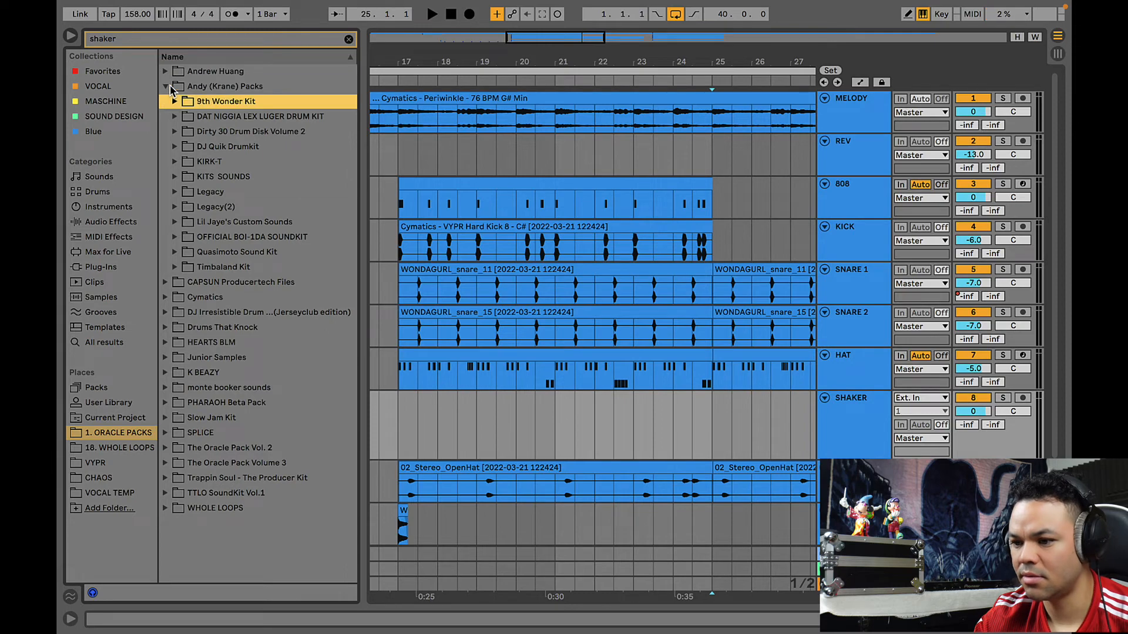
key(Right)
key(Down)
key(Right)
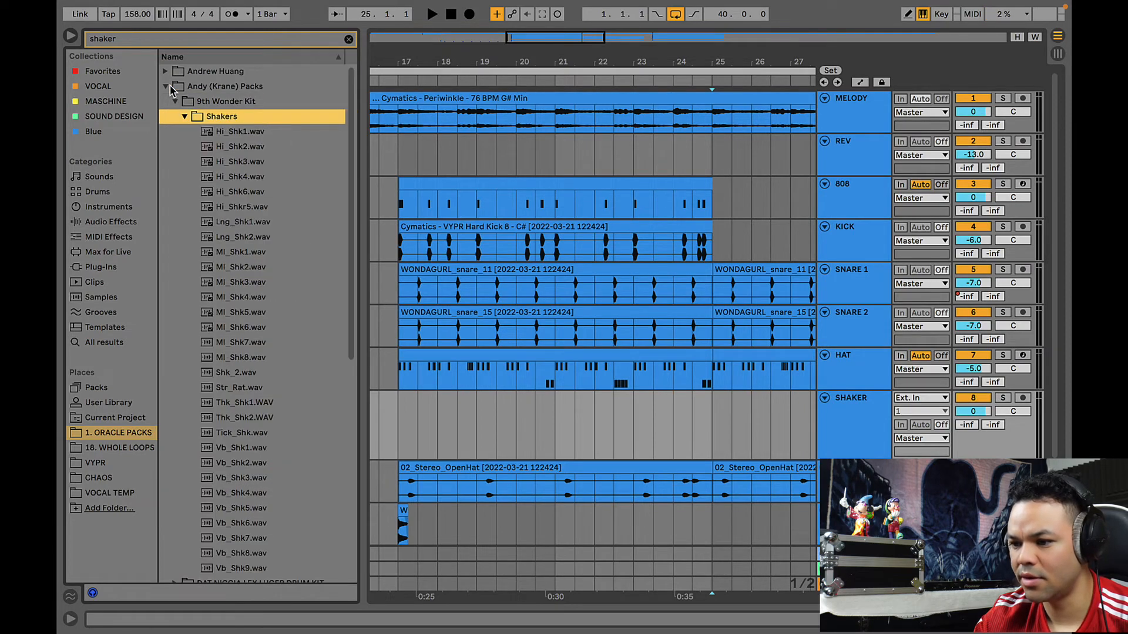
- Audition the Hi_Shk samples in the Shakers folder, compare Hi_Shk1 to Hi_Shk3 and settle on Hi_Shk1.wav
key(Down)
key(Down)
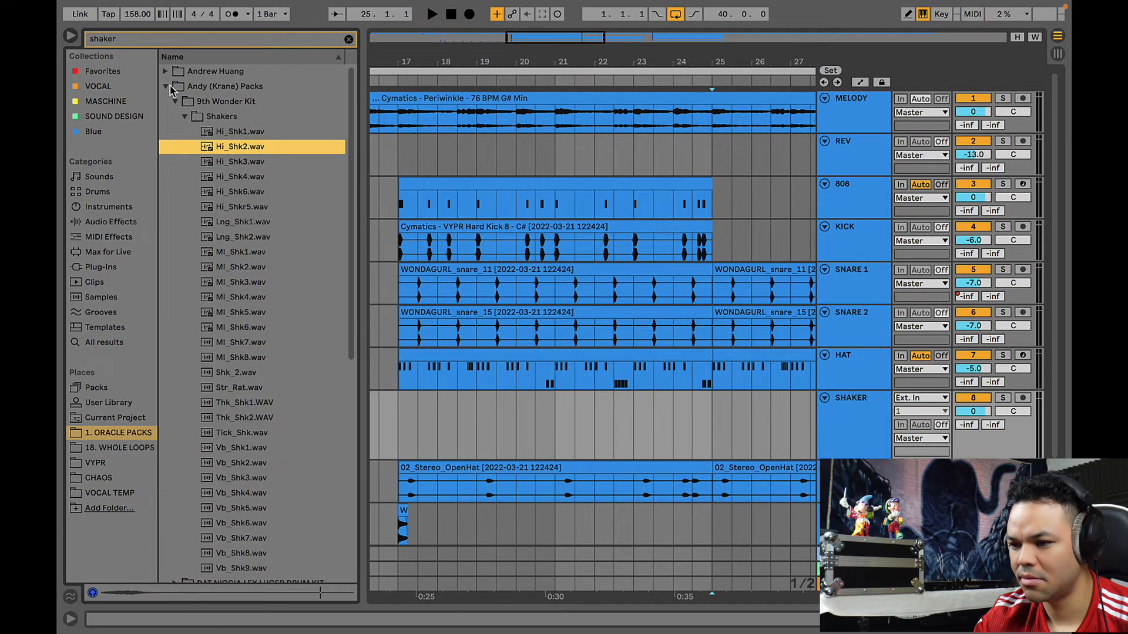
key(Down)
key(Up)
key(Up)
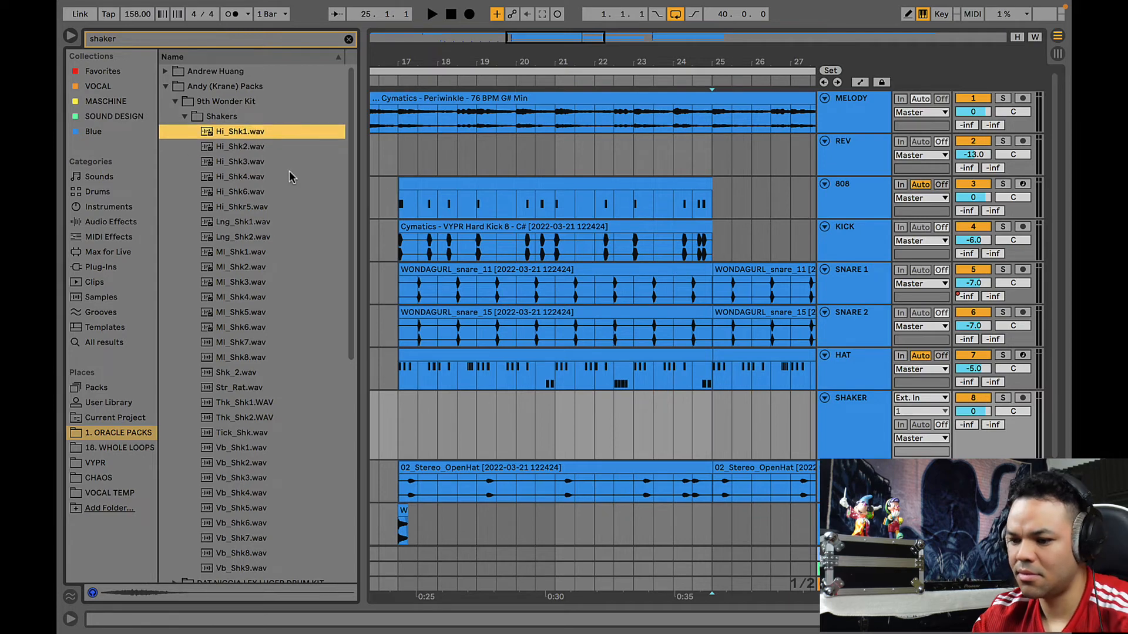
scroll(291, 210, down, 1)
scroll(290, 210, up, 1)
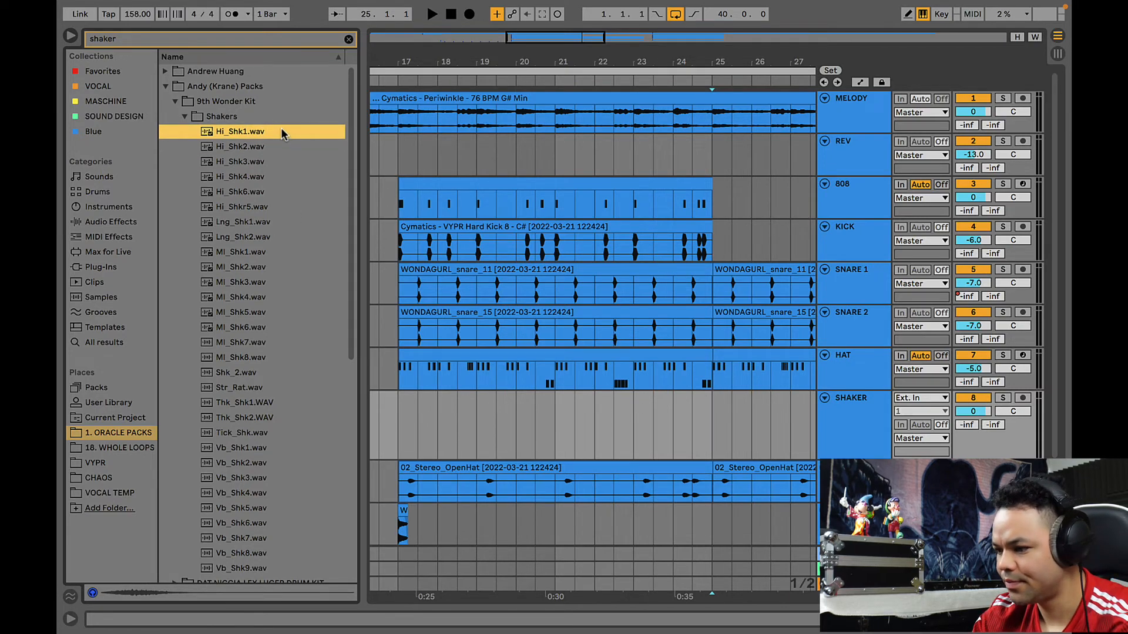
- Paste a second Hi_Shk1 clip on the SHAKER track at 25.3.1 and briefly play the part from bar 25
click(623, 384)
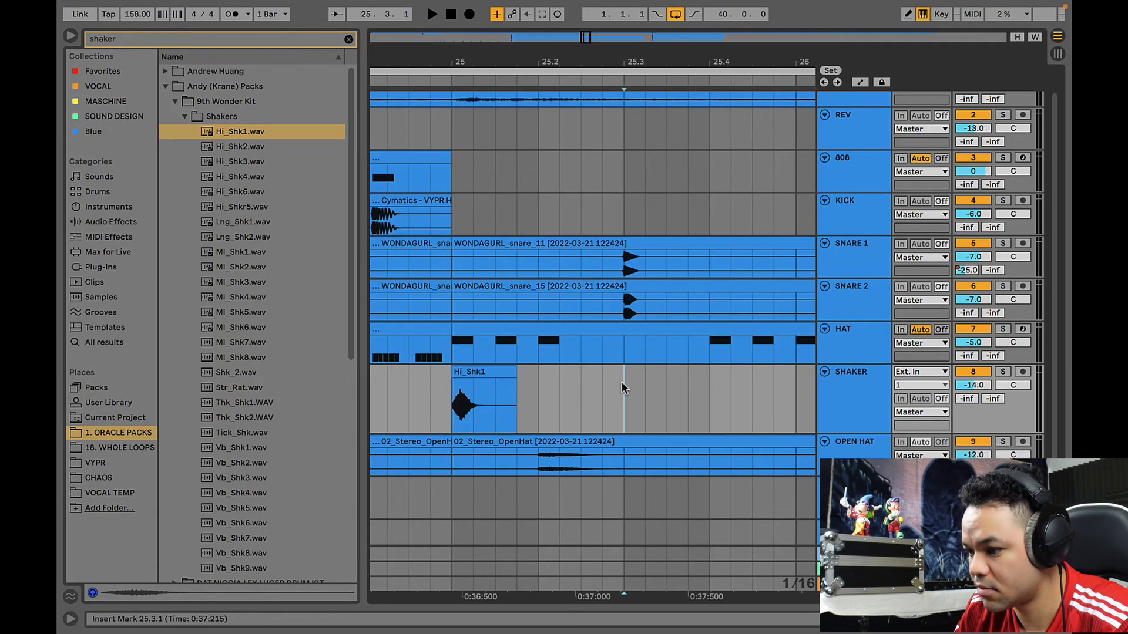
key(super+v)
click(470, 368)
key(space)
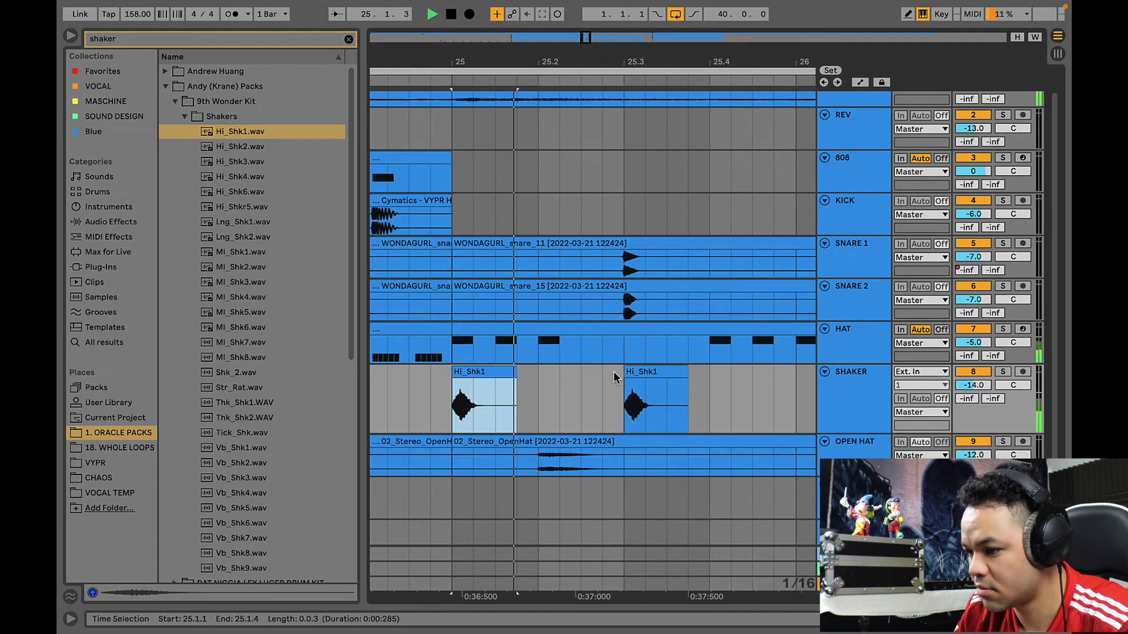
key(space)
- Lower the gain of the Hi_Shk1 clip at 25.3, play the shaker from bar 25 and select the SHAKER track volume
double_click(670, 372)
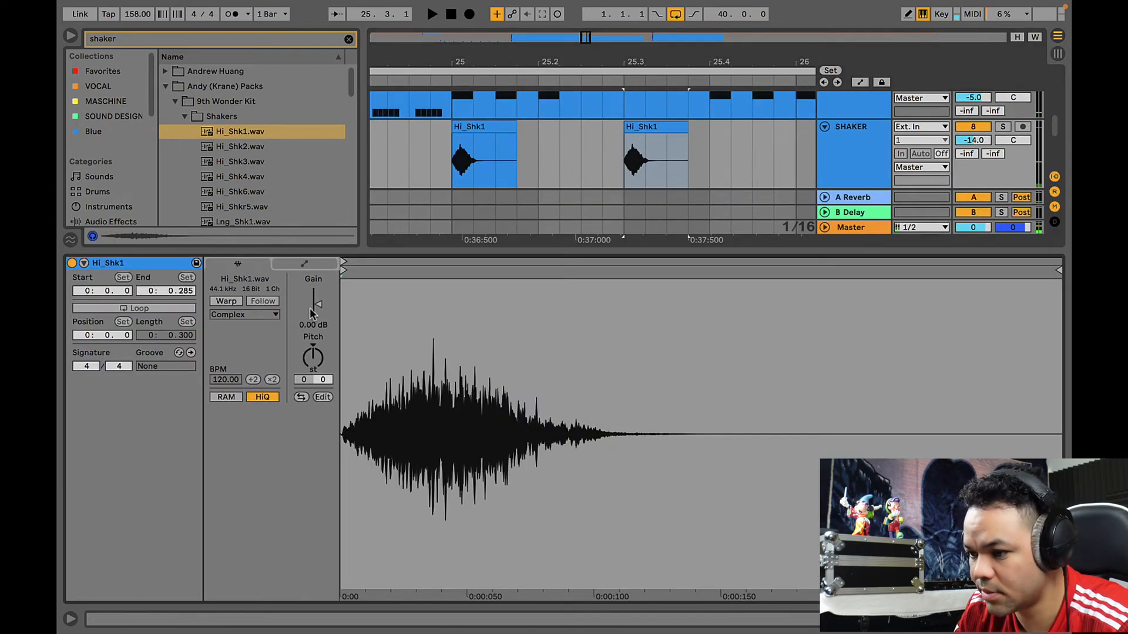
drag(318, 304, 318, 310)
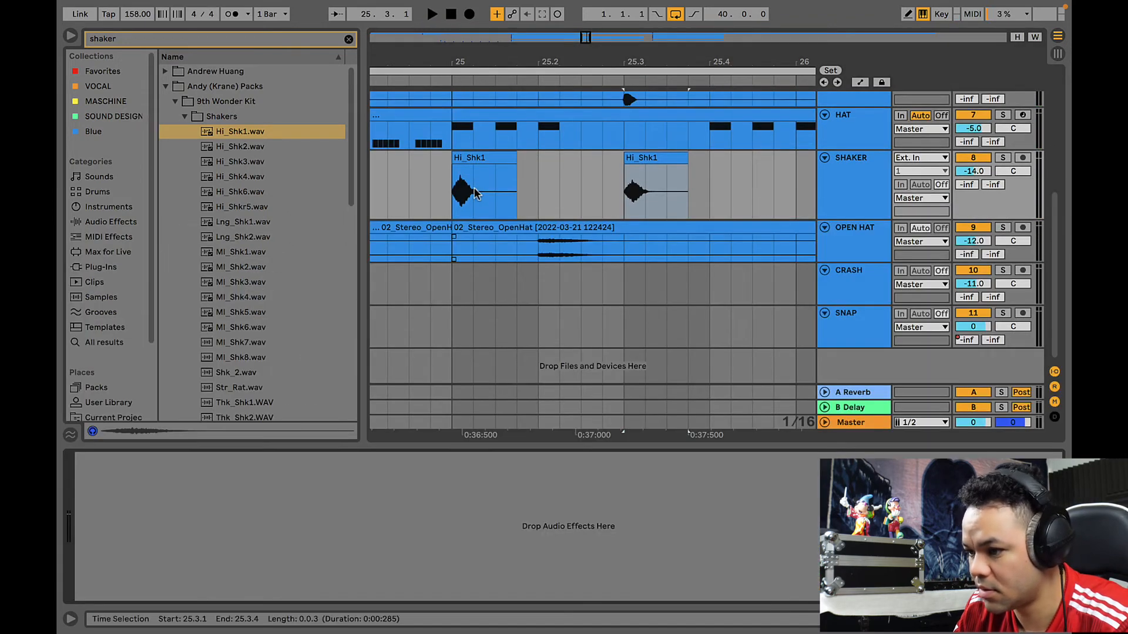
click(475, 193)
key(space)
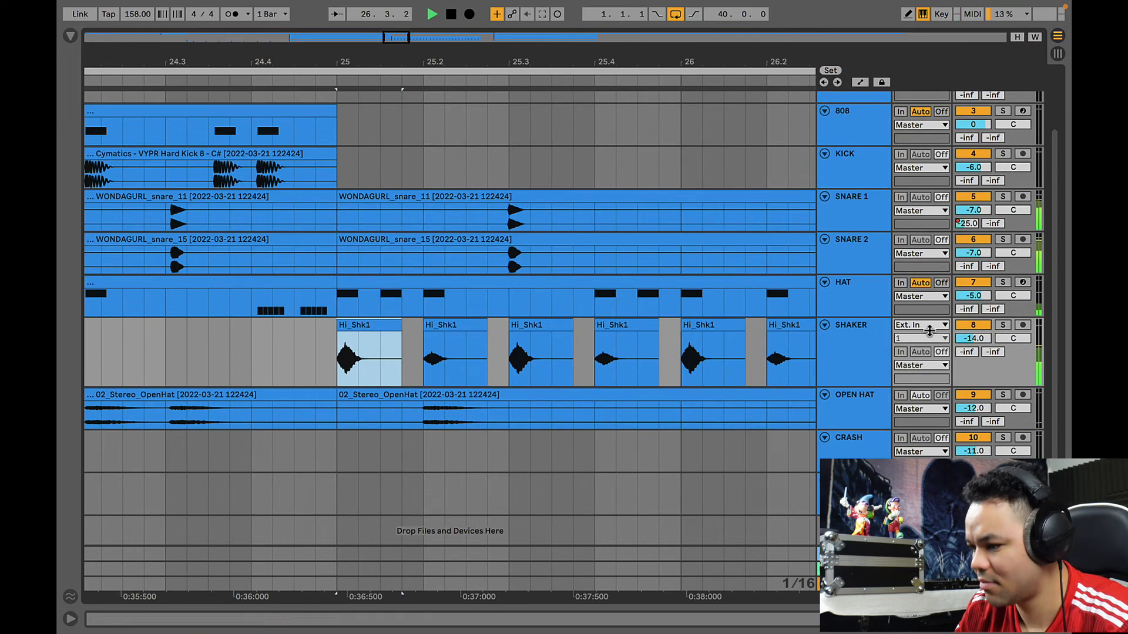
click(973, 339)
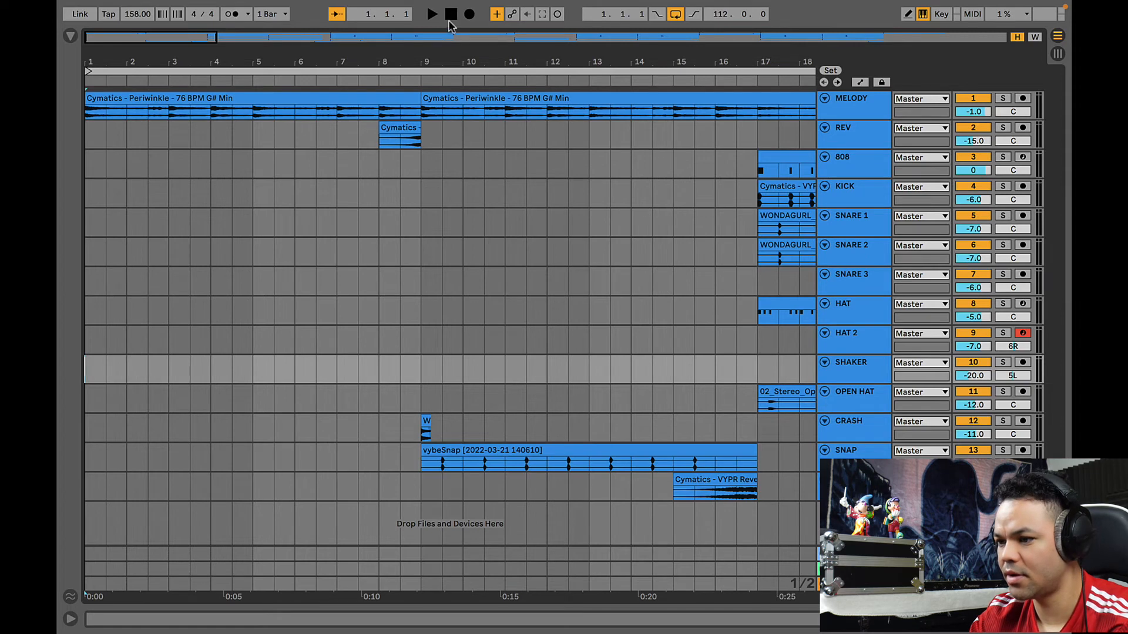
- Play the full arrangement from bar 1 through the closing melody section ending at bar 113
click(425, 14)
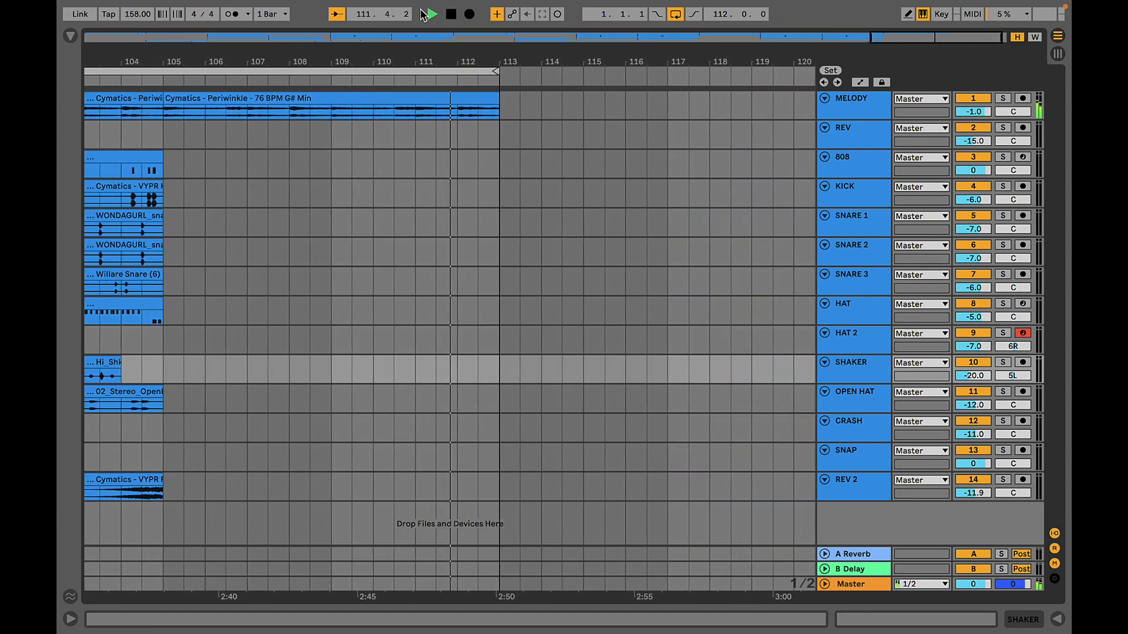
click(424, 14)
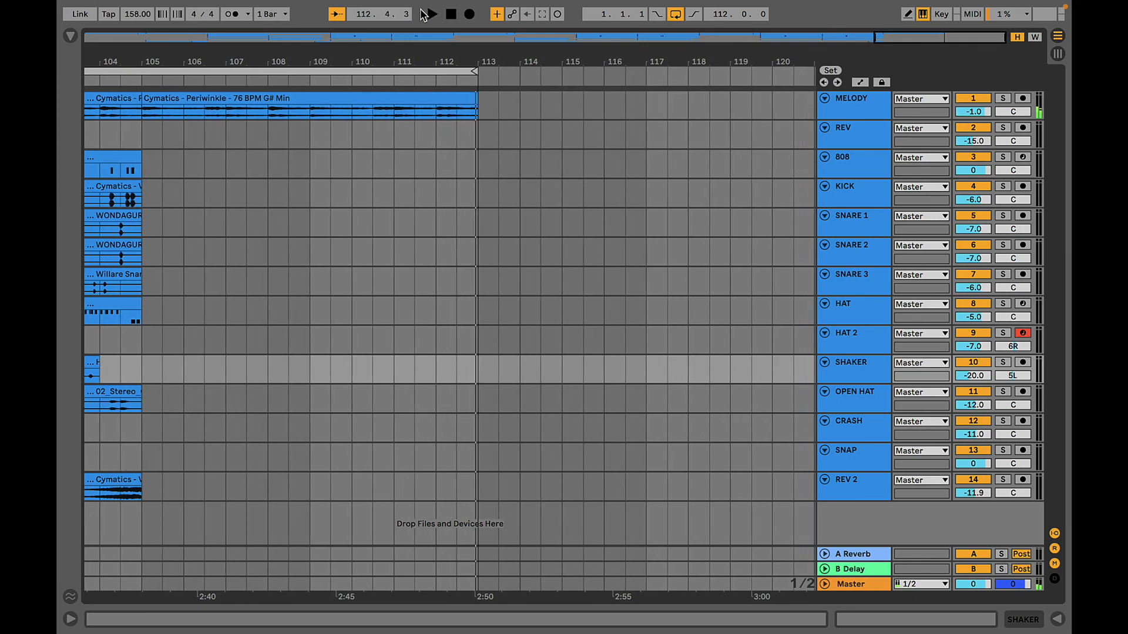